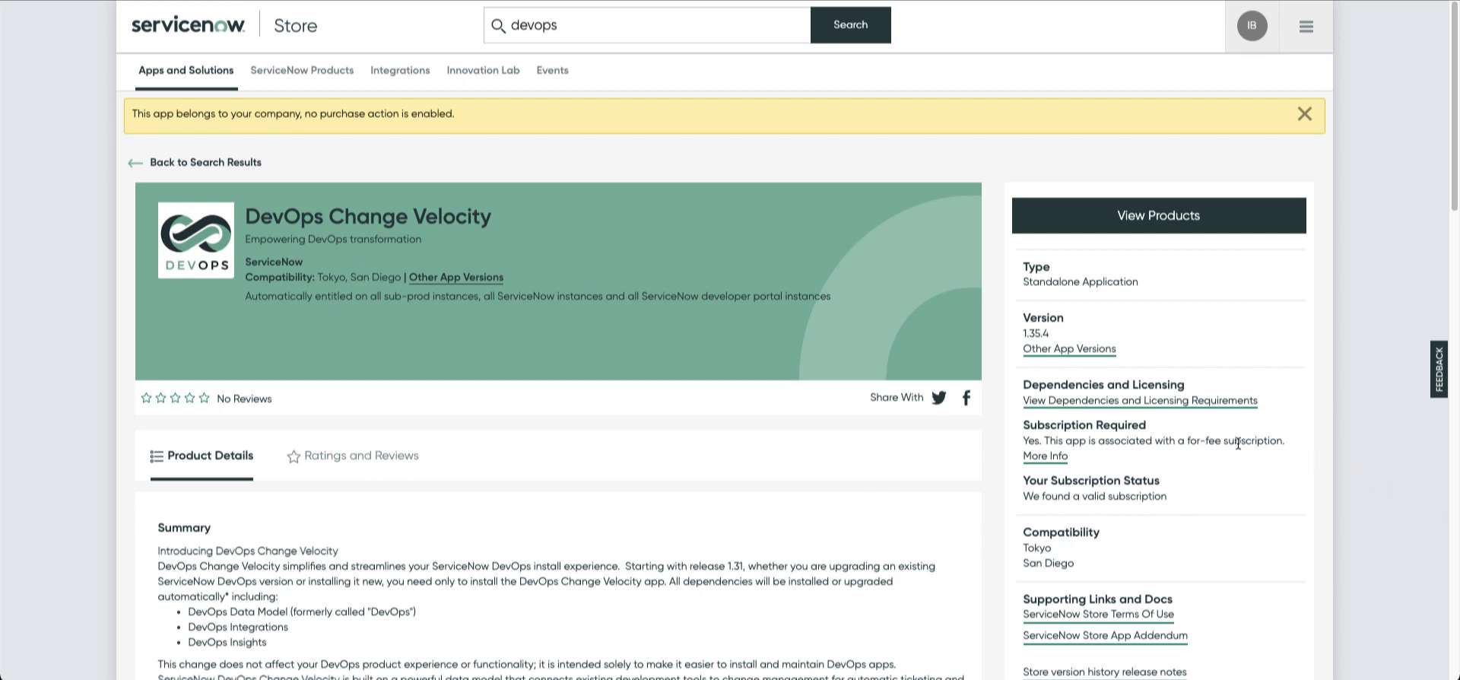
Scroll down the DevOps Change Velocity store listing
scroll(1202, 414, "down", 1)
scroll(1200, 410, "down", 1)
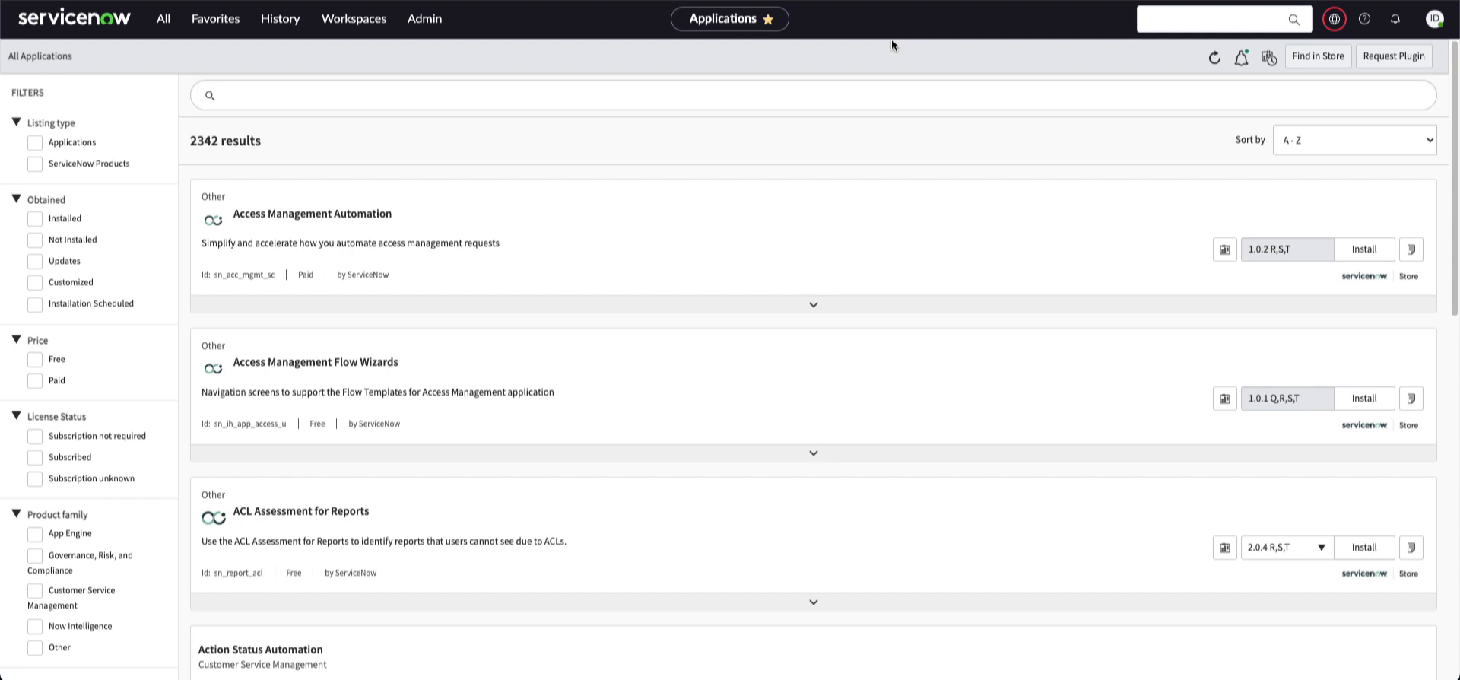
Search the applications for 'devops' and browse the 25 matching results
left_click(349, 96)
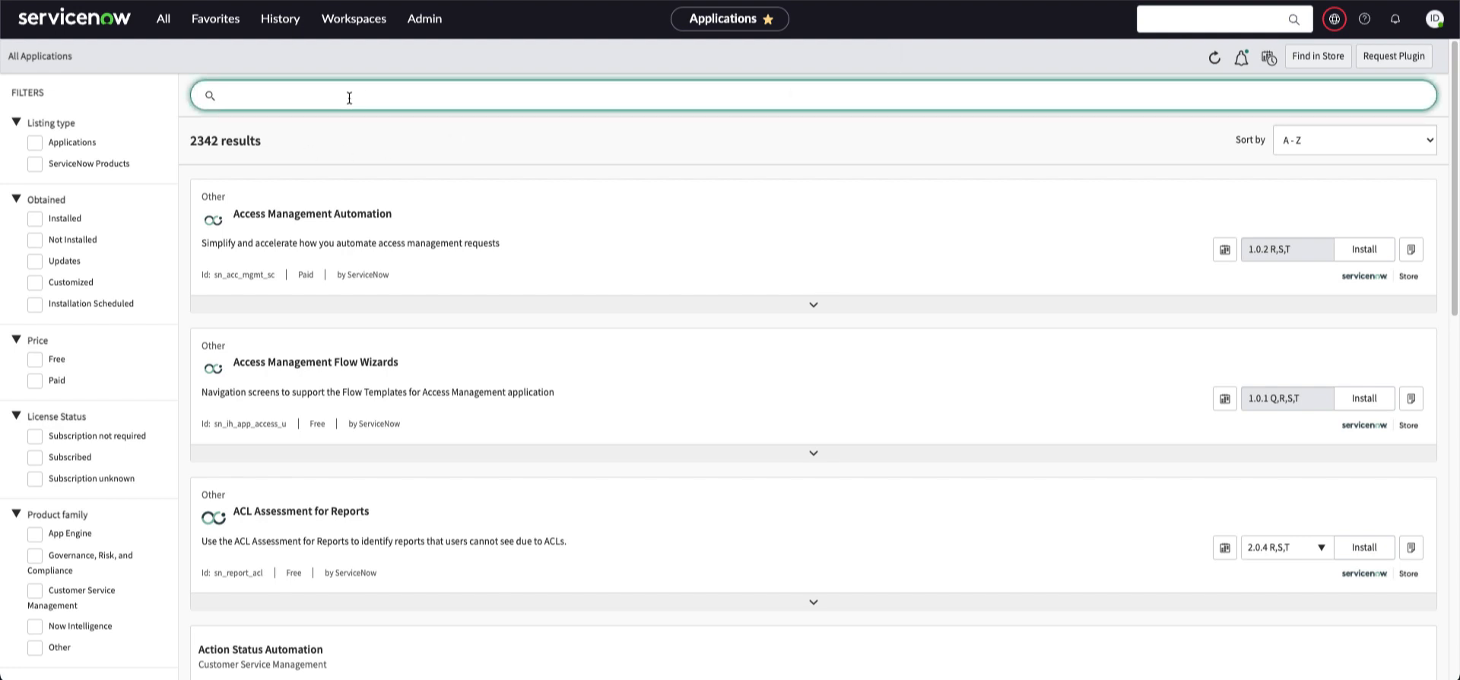
type("devops")
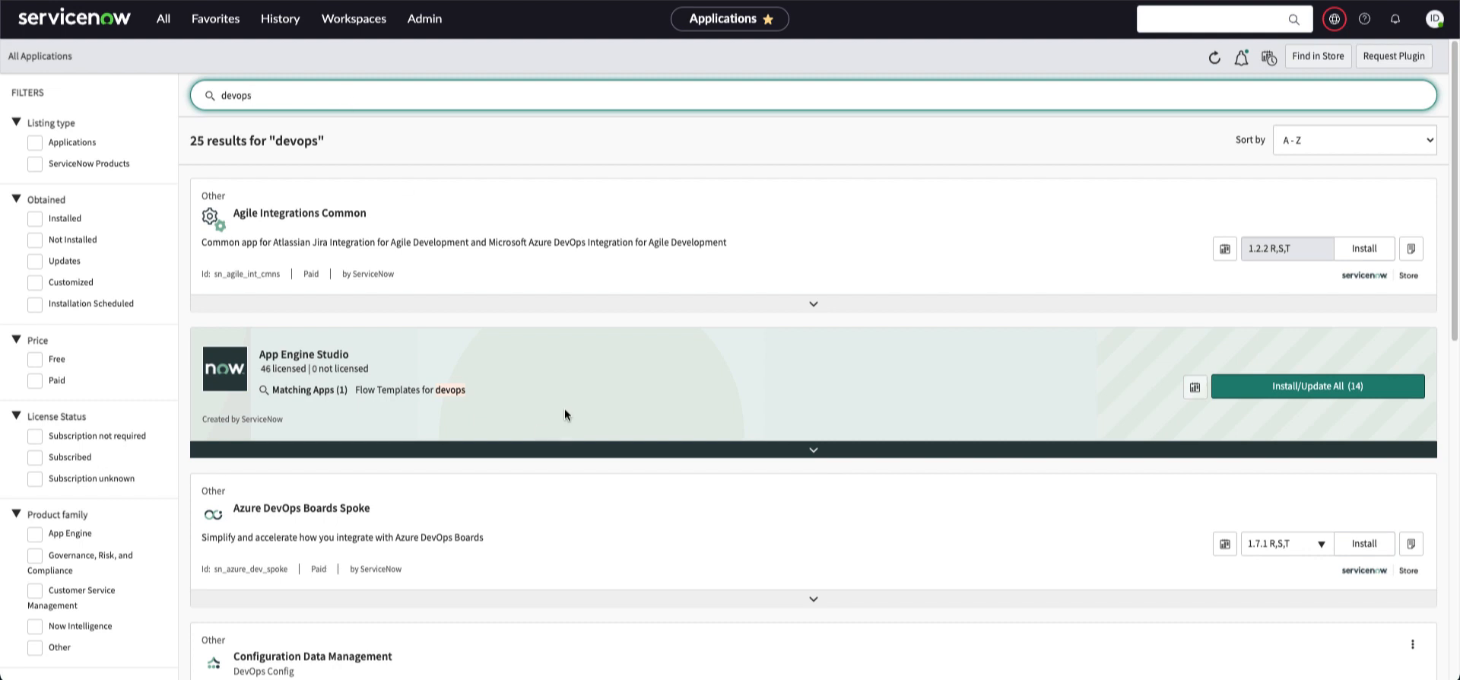
scroll(698, 425, "down", 5)
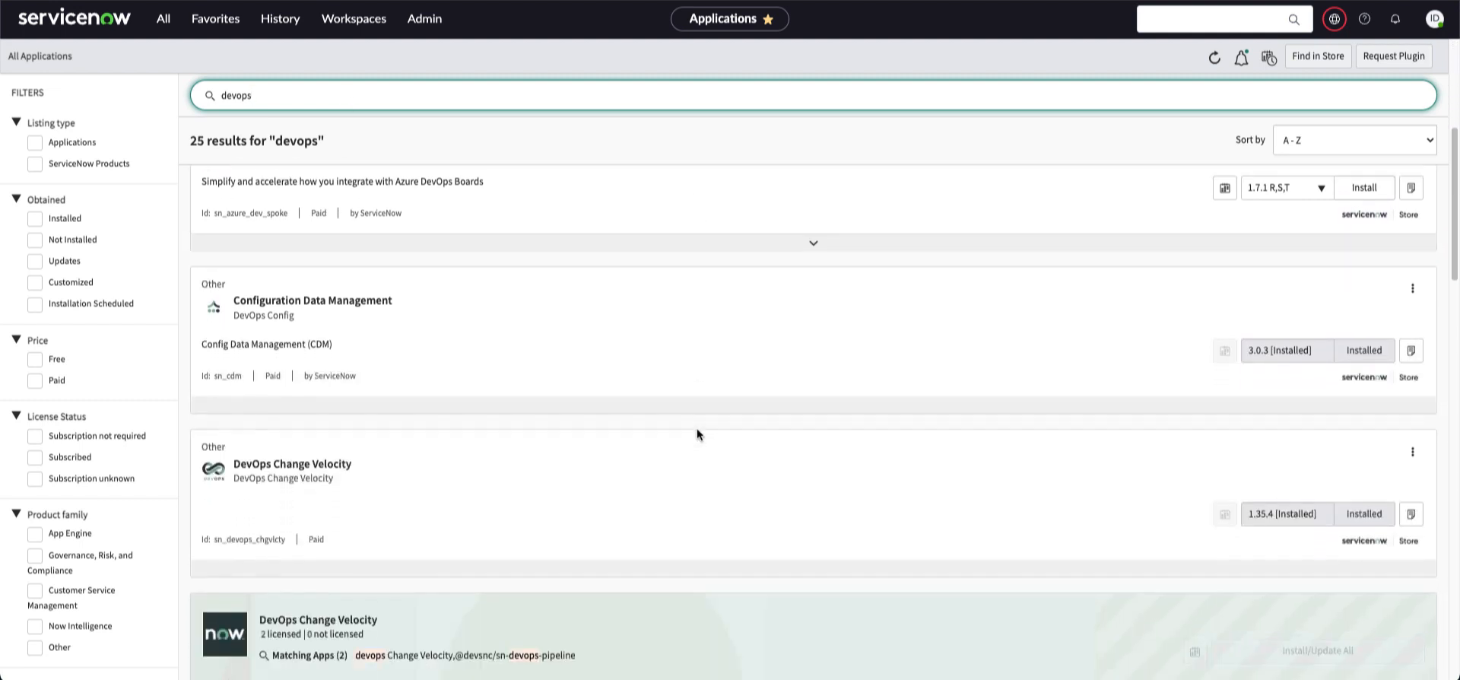
scroll(697, 432, "down", 4)
scroll(726, 447, "down", 1)
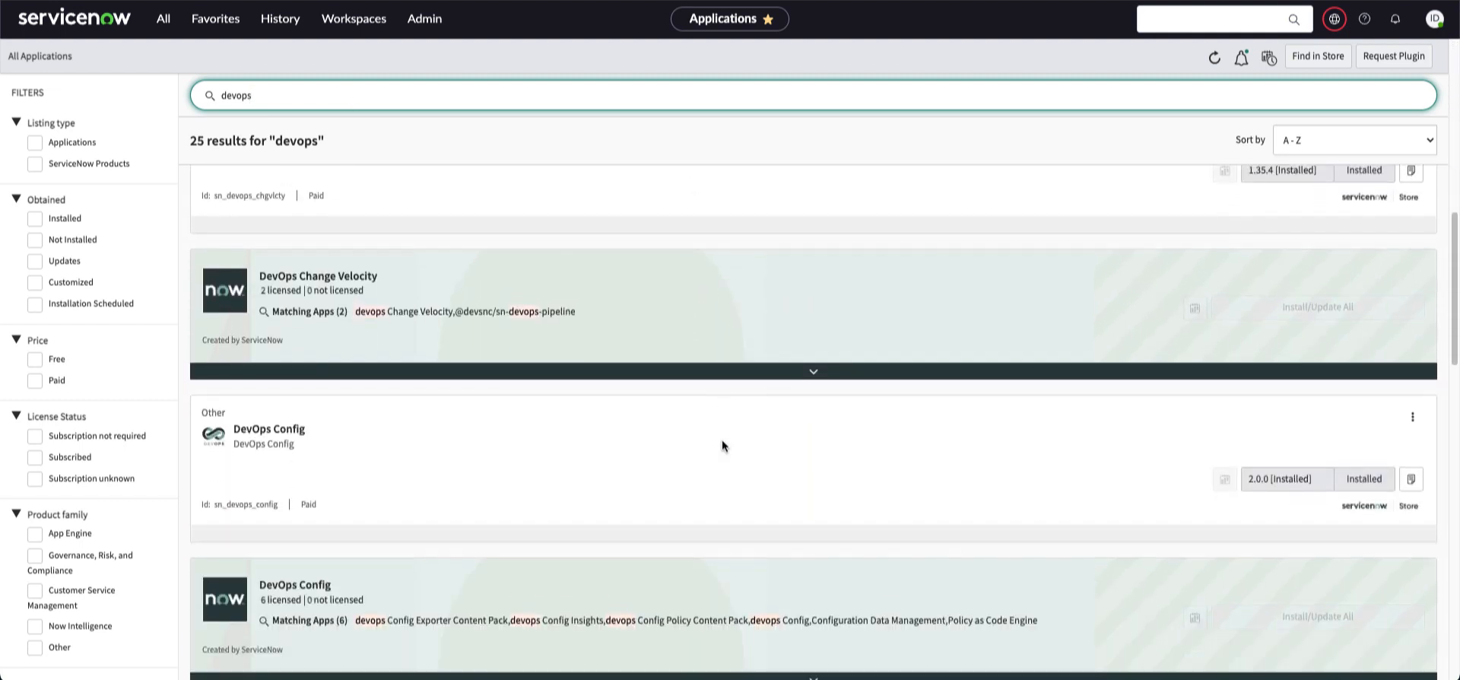
scroll(722, 440, "down", 7)
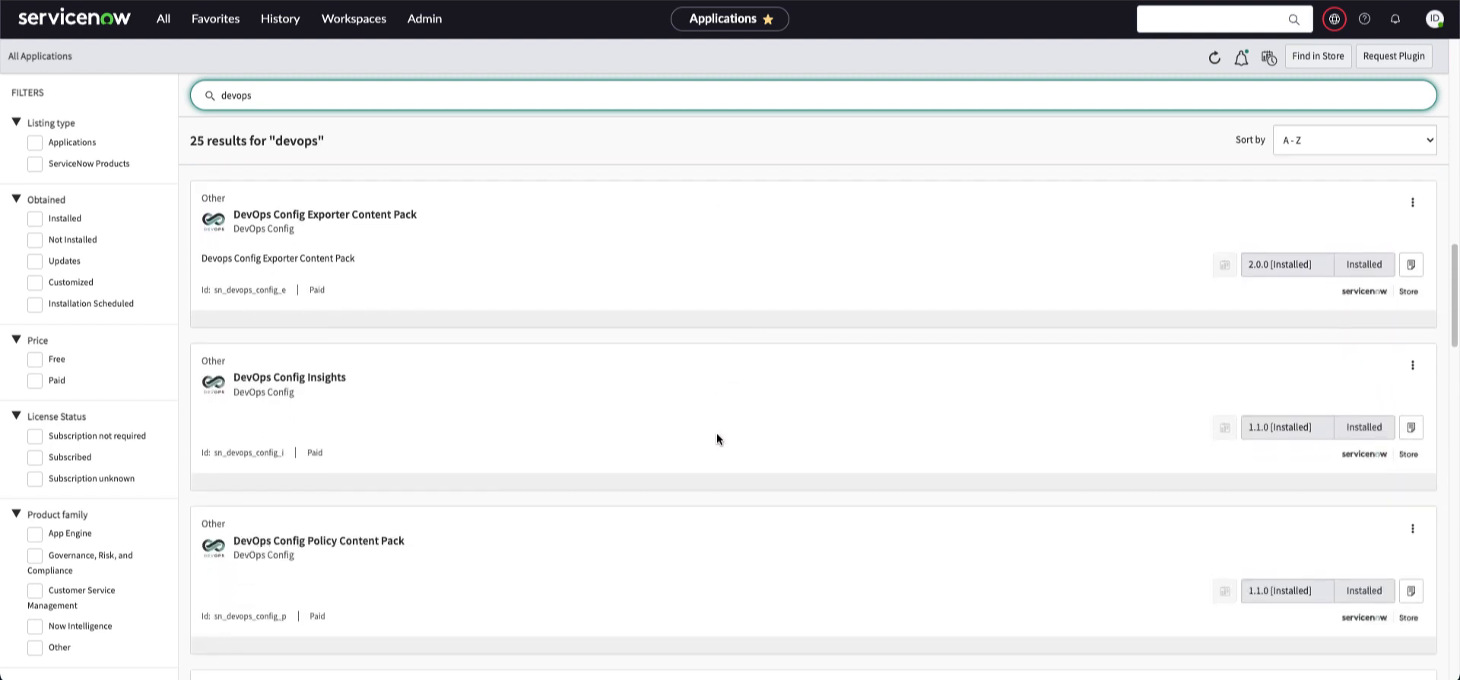
scroll(742, 447, "down", 1)
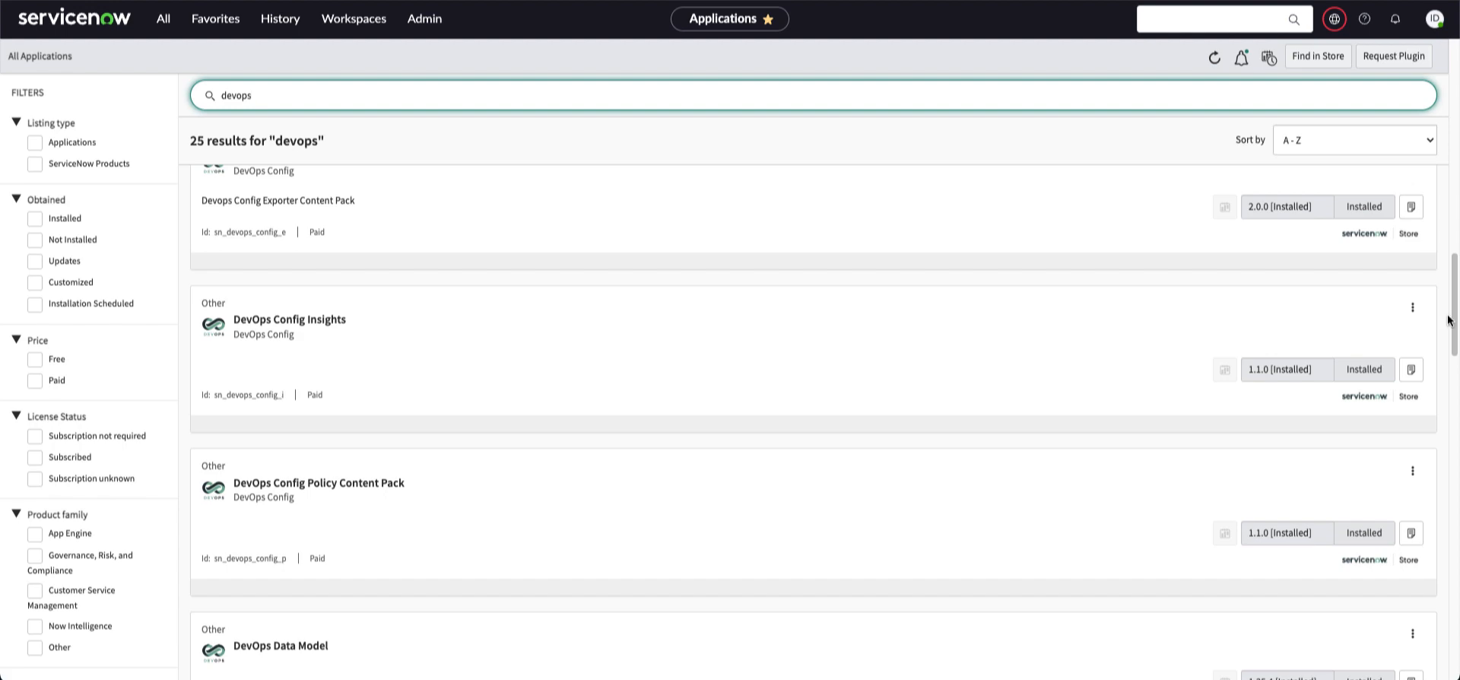
left_click_drag(1453, 323, 1455, 200)
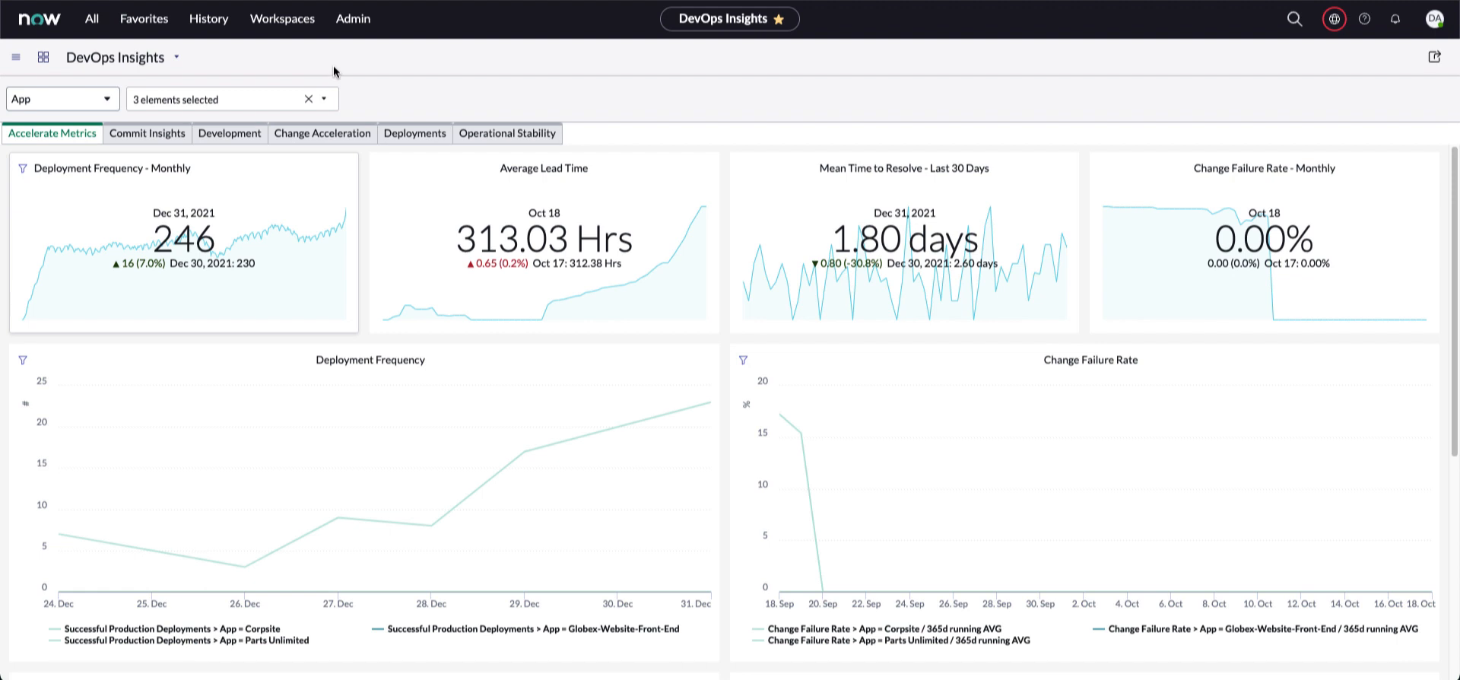
Filter the All navigation menu with 'devops' and browse the DevOps modules
left_click(92, 22)
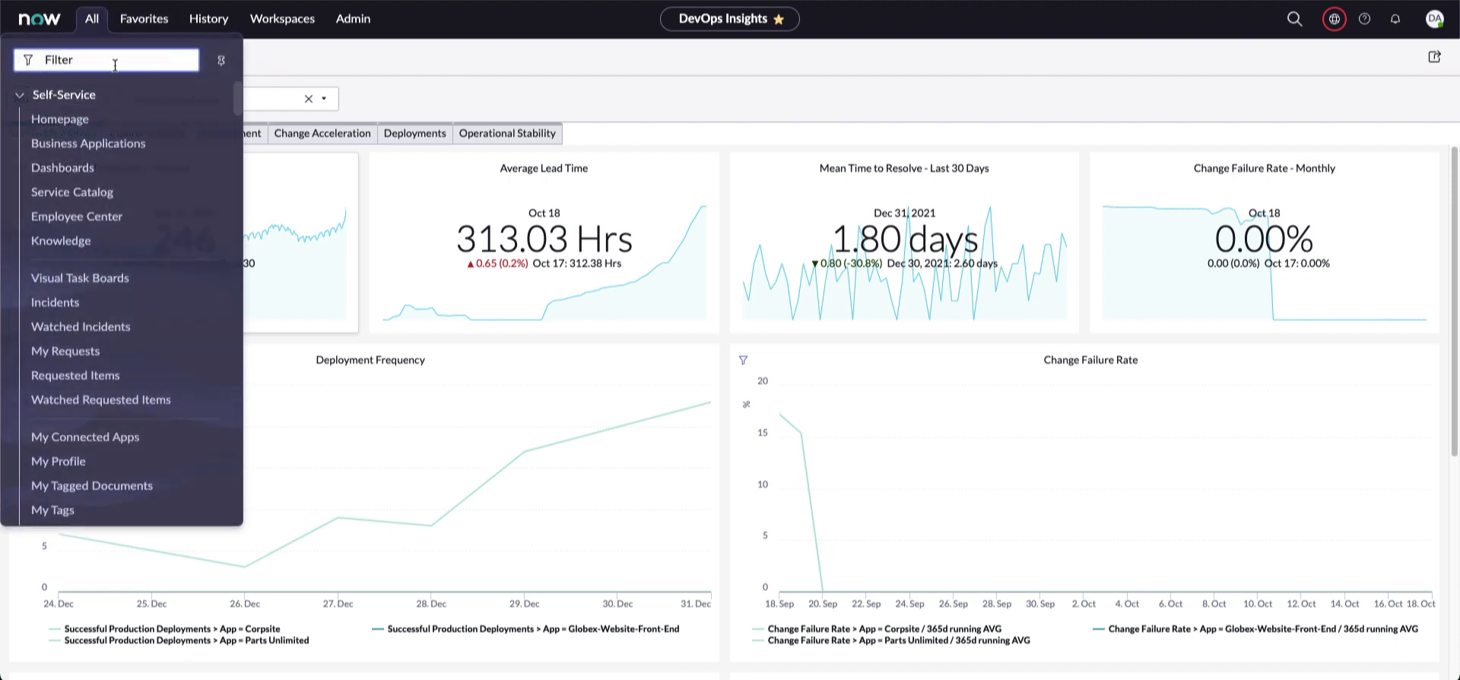
type("devops")
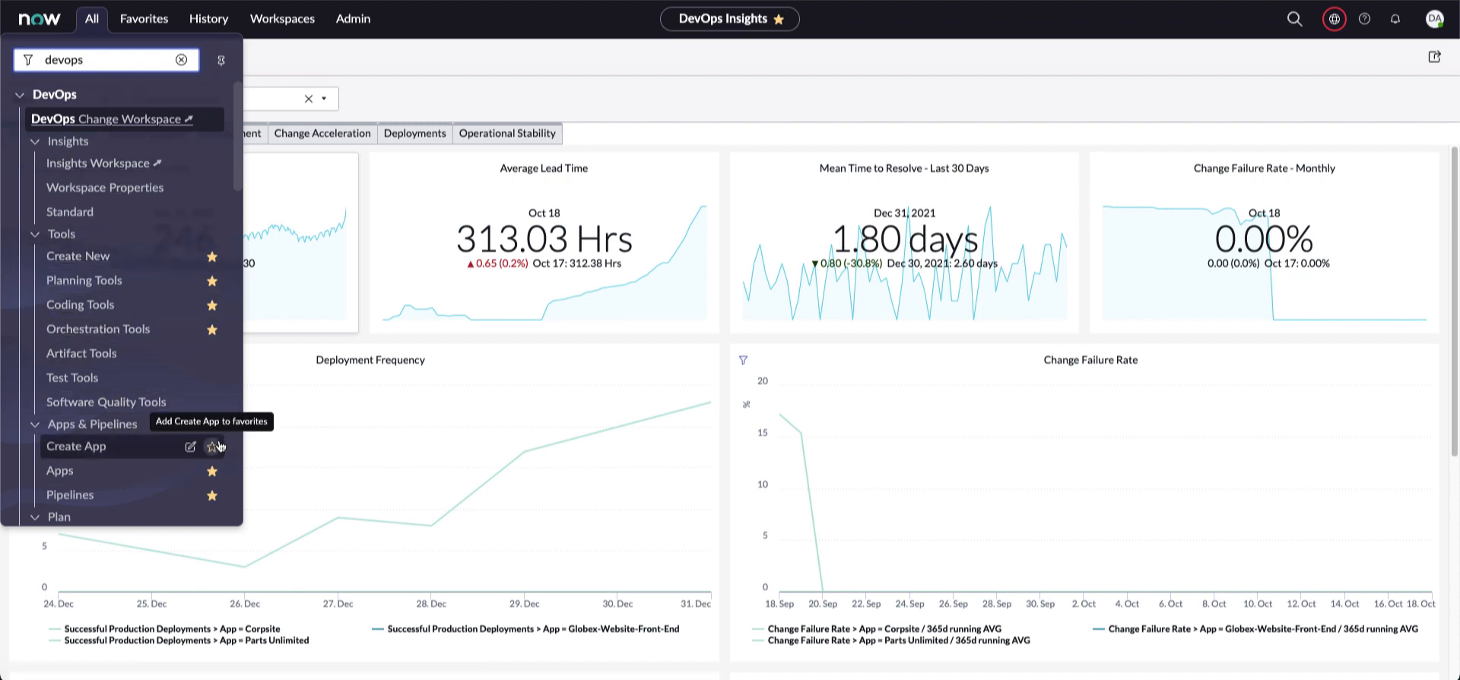
scroll(210, 424, "down", 3)
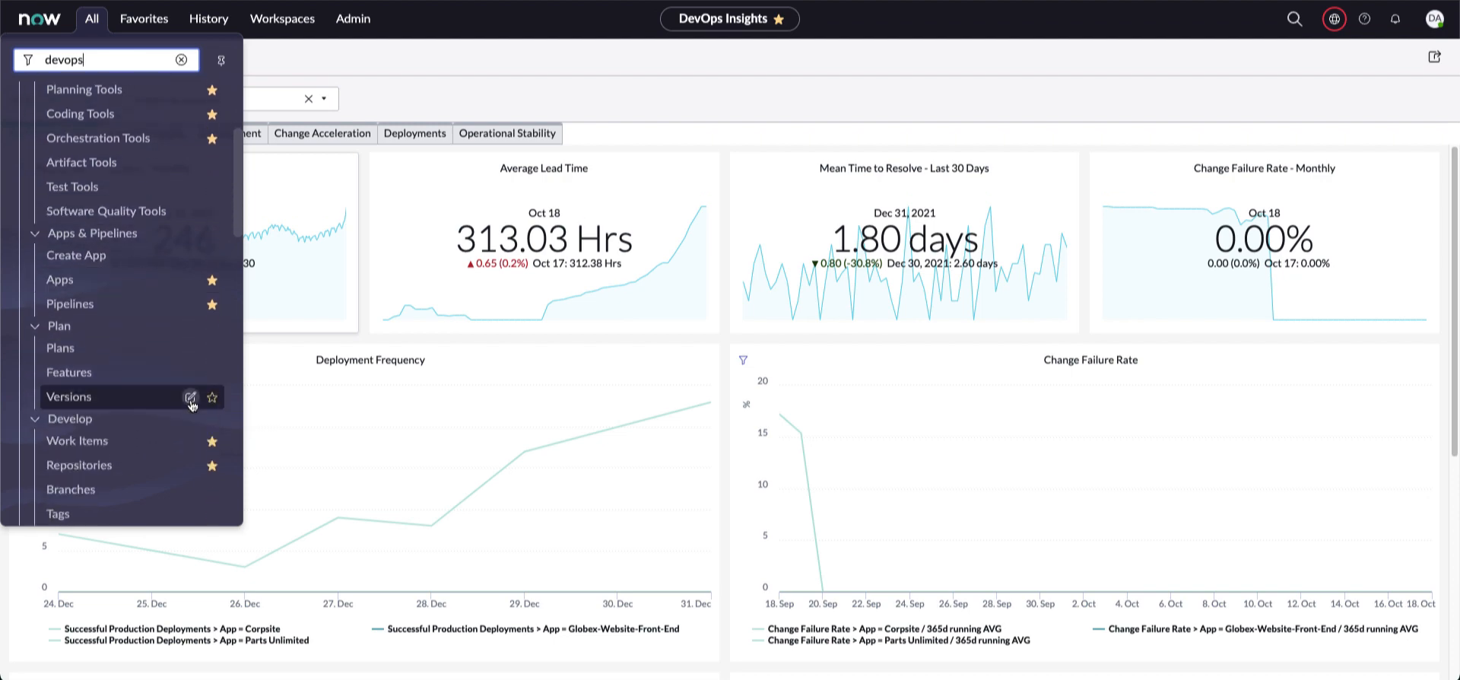
scroll(194, 357, "down", 5)
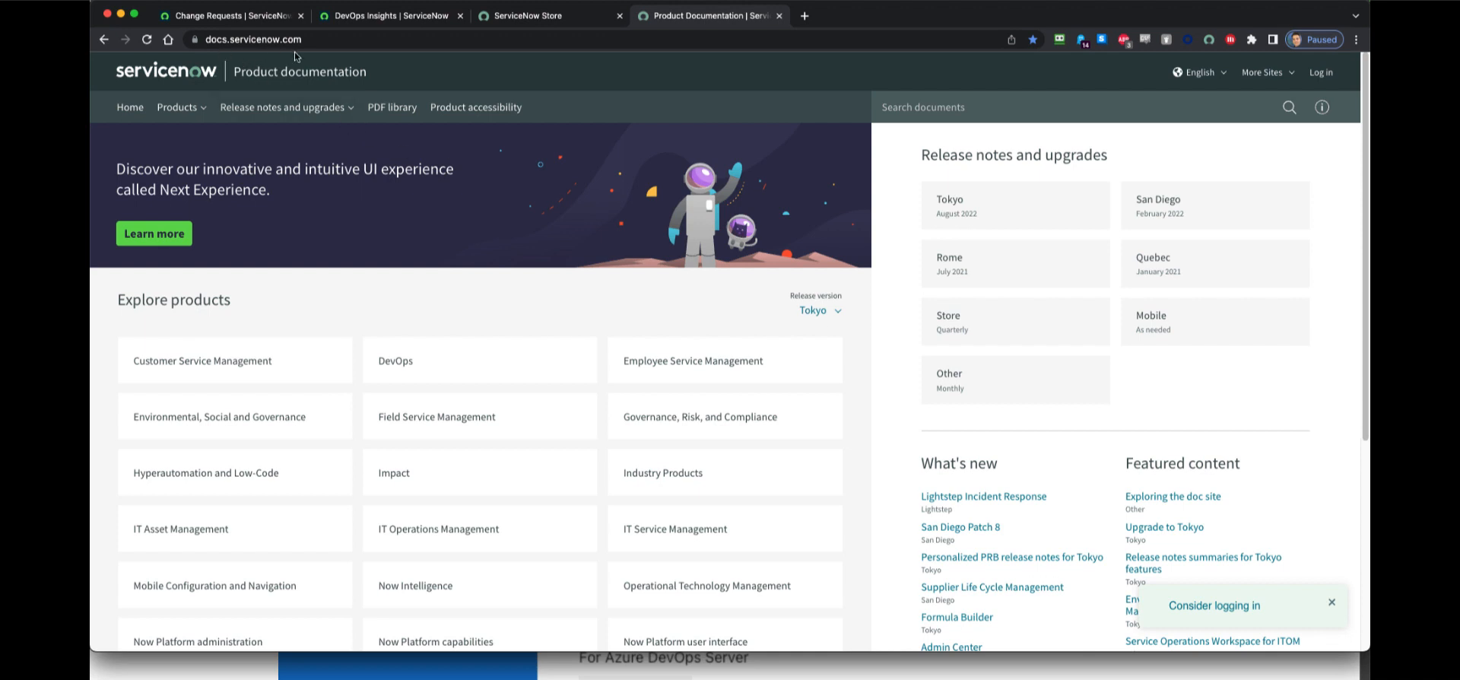
Read the DevOps docs topic 'Prepare DevOps to connect to third-party tools', then bring up the lab guide PDF
left_click(385, 363)
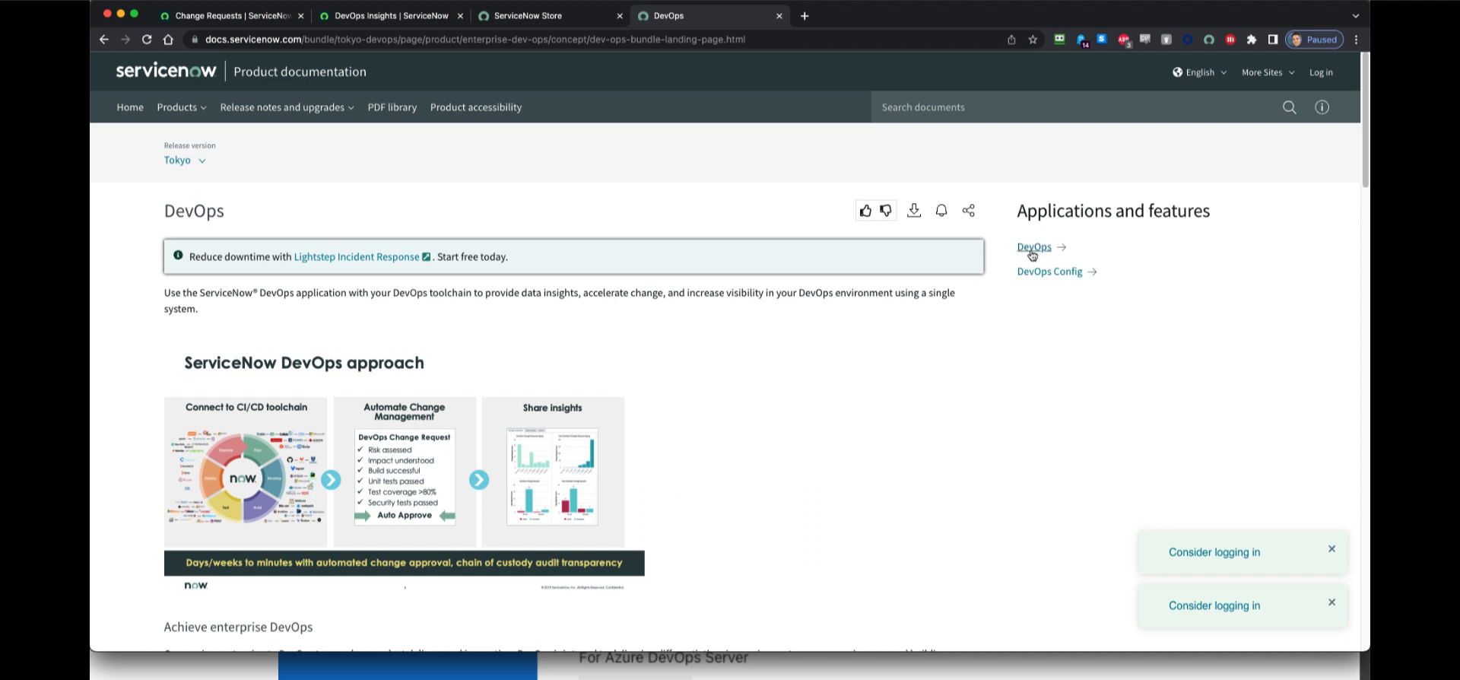
left_click(1033, 249)
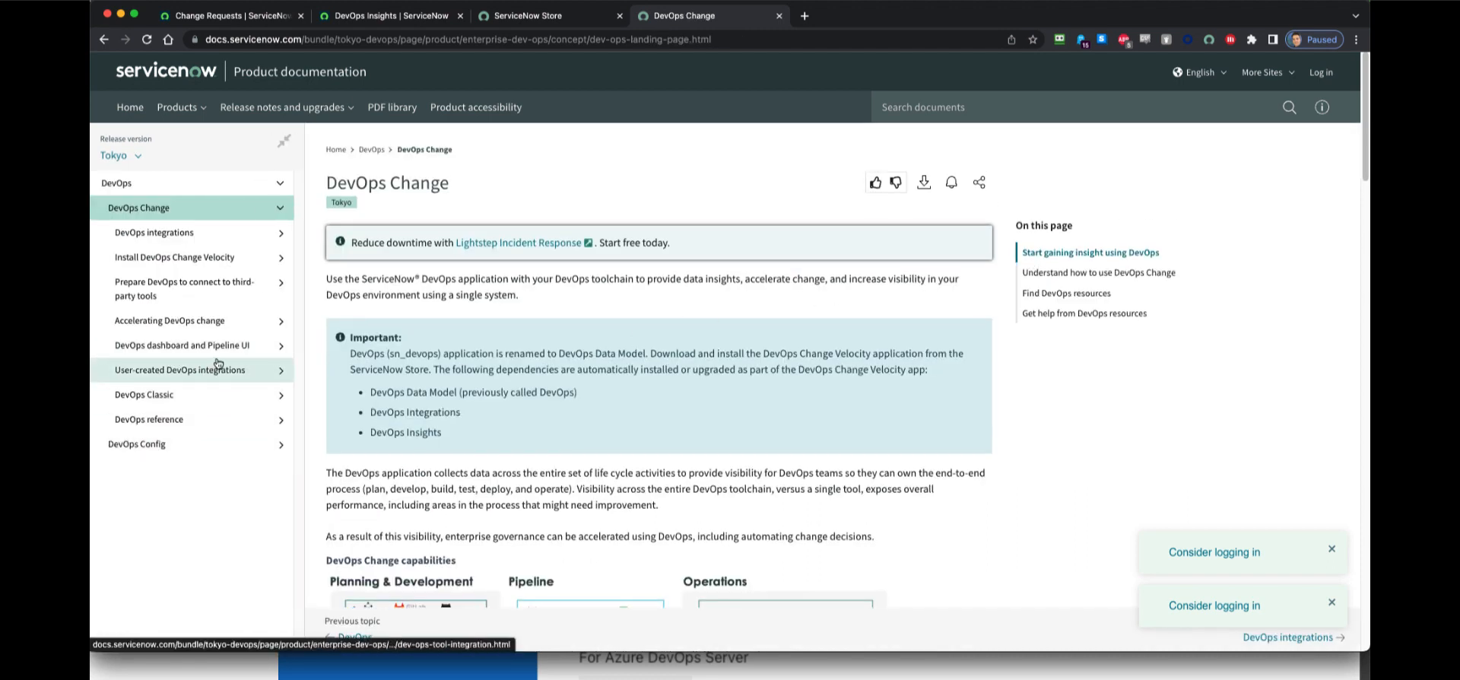
left_click(263, 289)
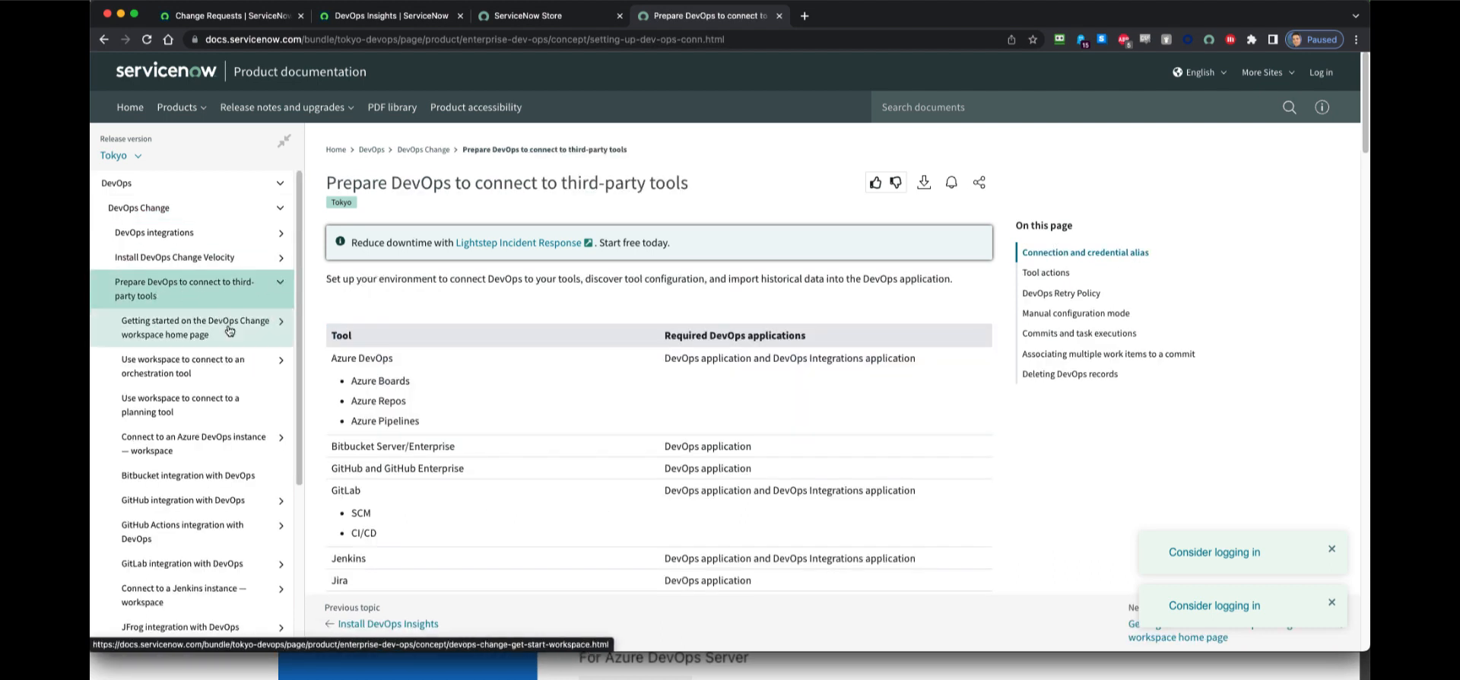
scroll(237, 350, "down", 3)
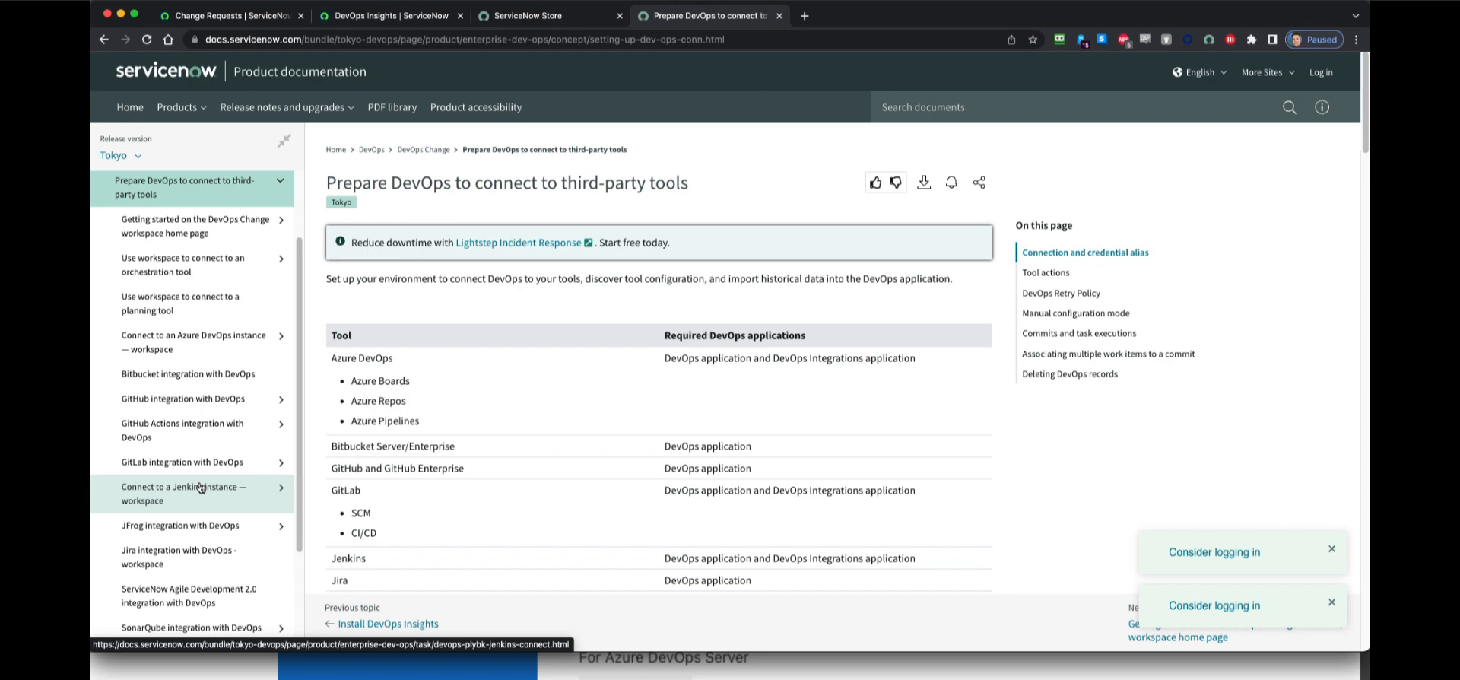
key("super+Tab")
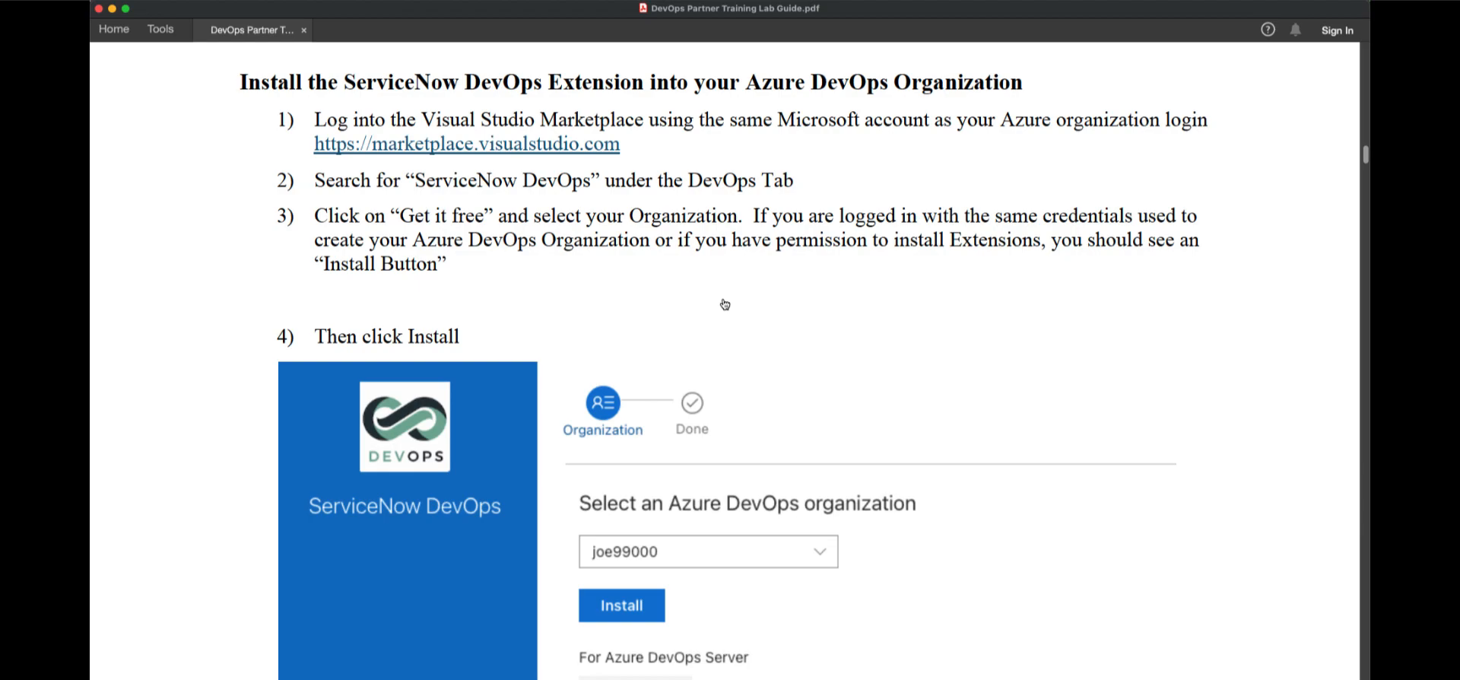
Return to the browser showing Users filtered on User ID contains devops
key("super+Tab")
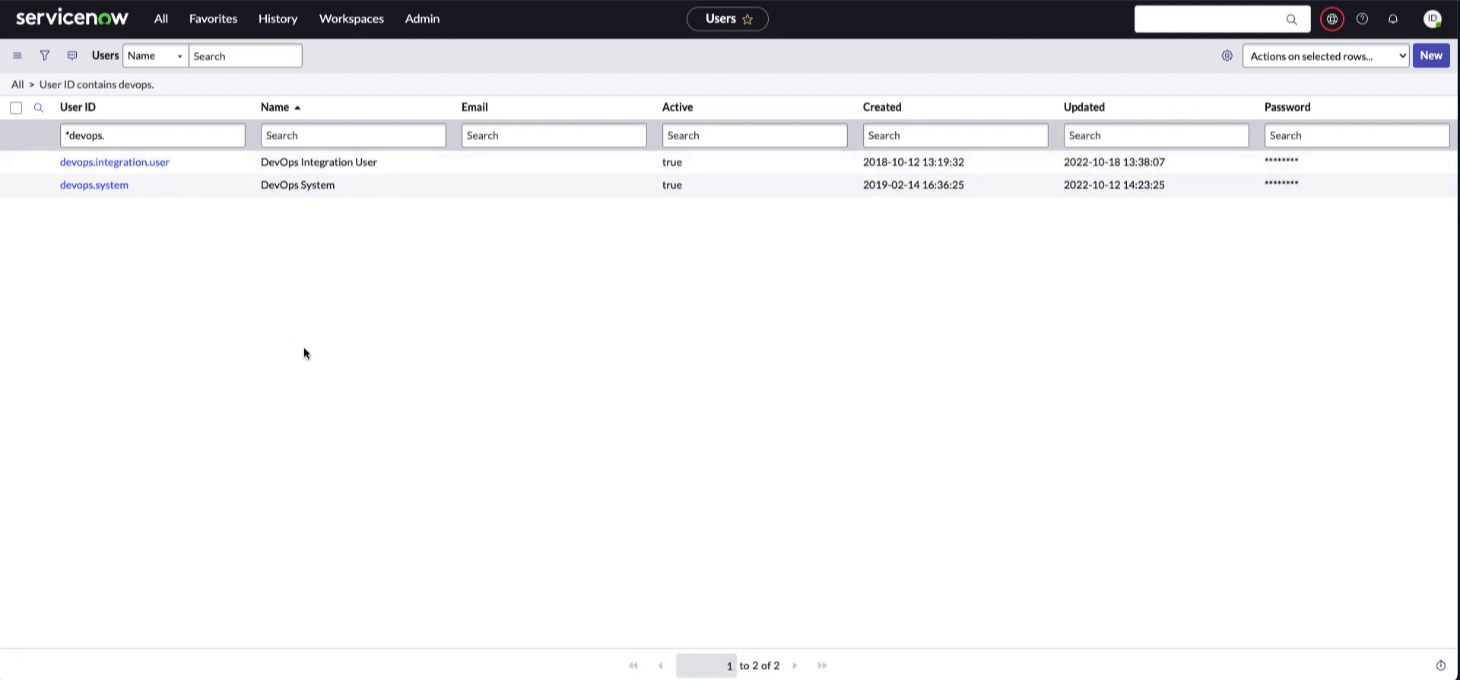
Check that the DevOps System user holds sn_devops.admin, then return to the Users list
left_click(95, 186)
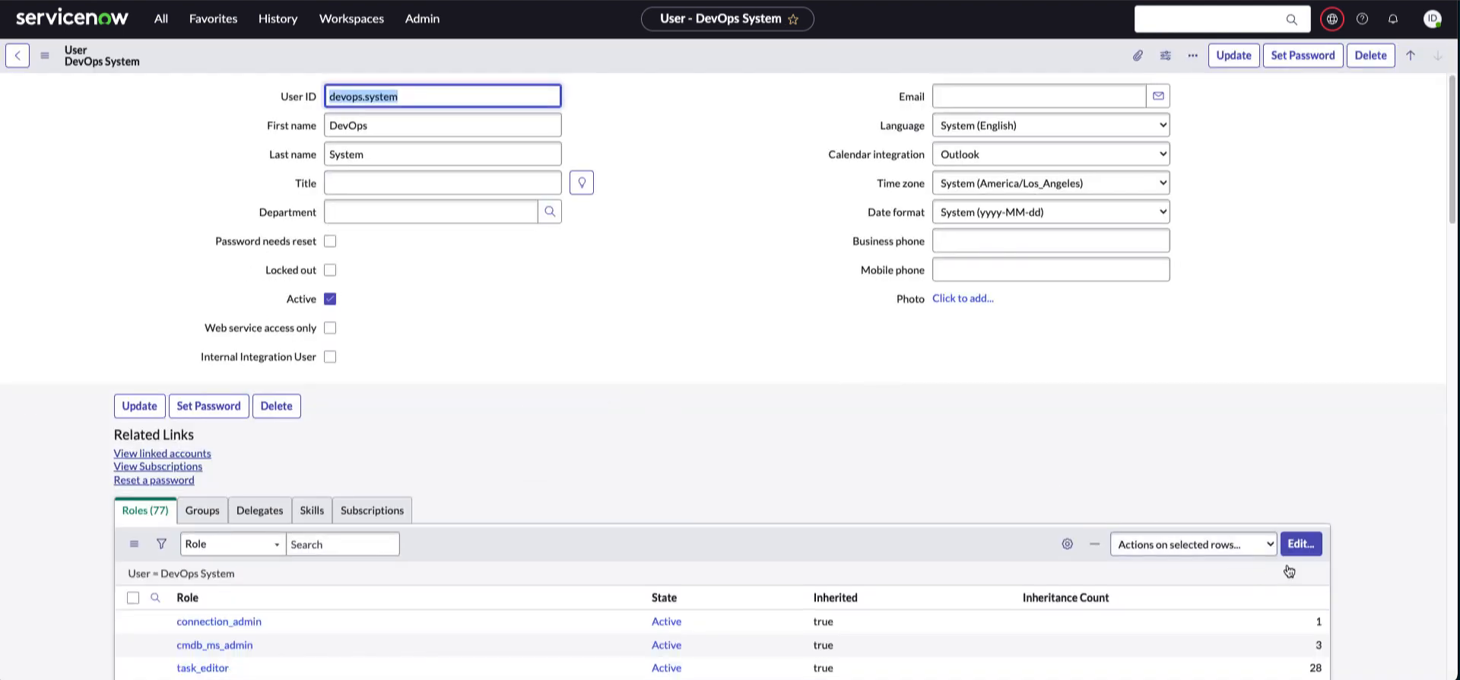
left_click(1309, 551)
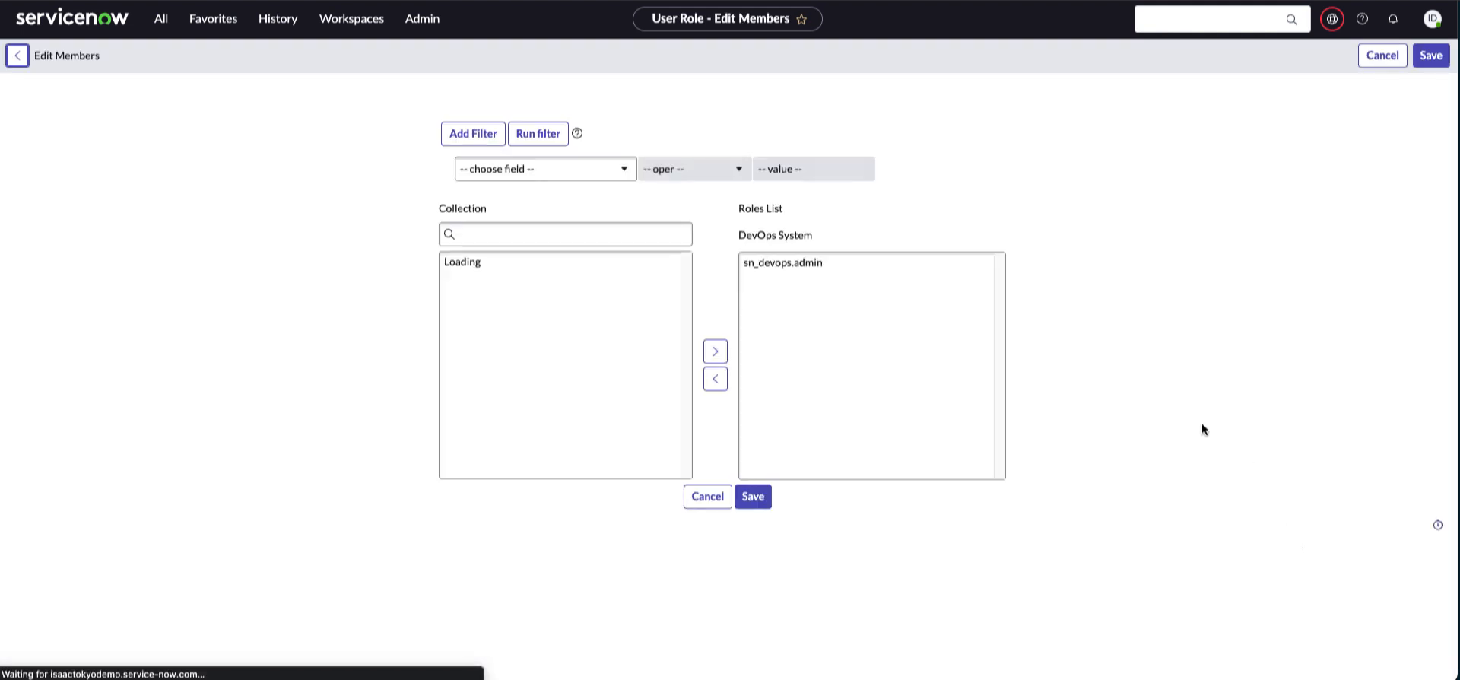
left_click(758, 265)
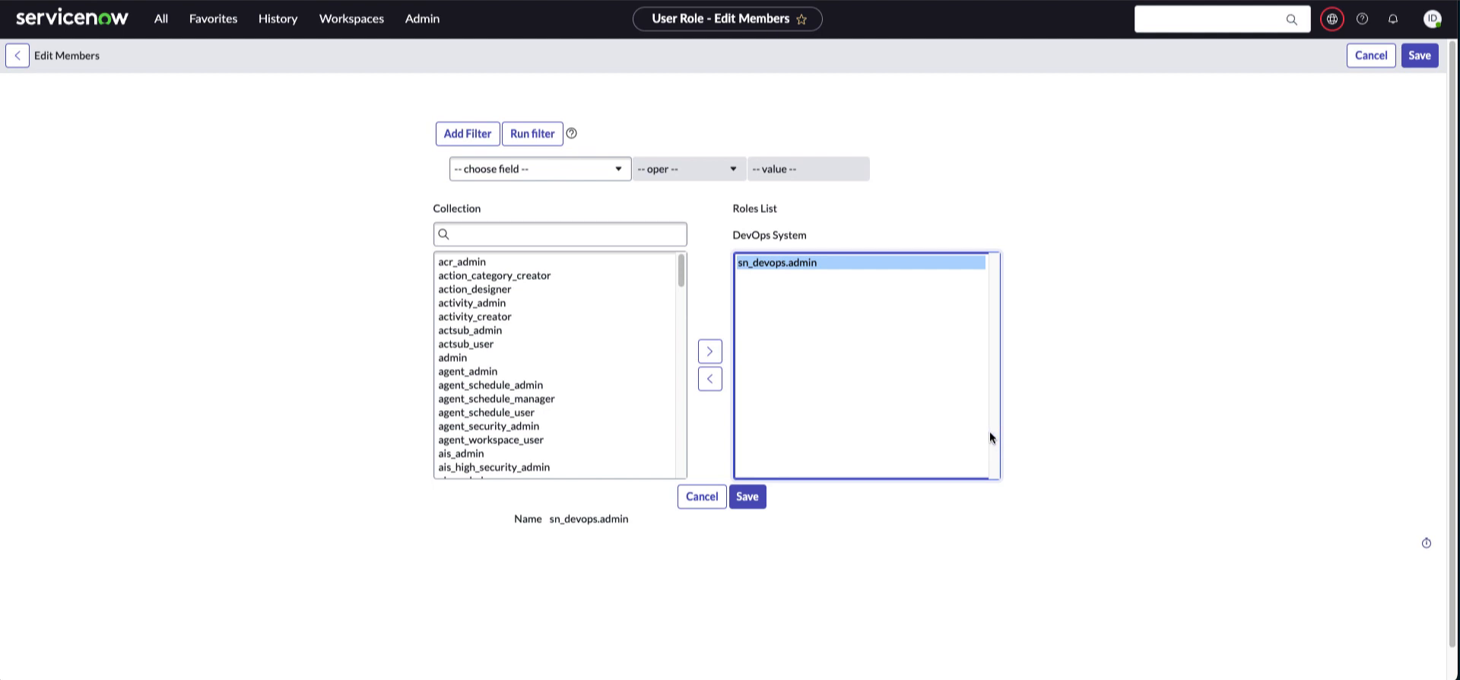
left_click(16, 60)
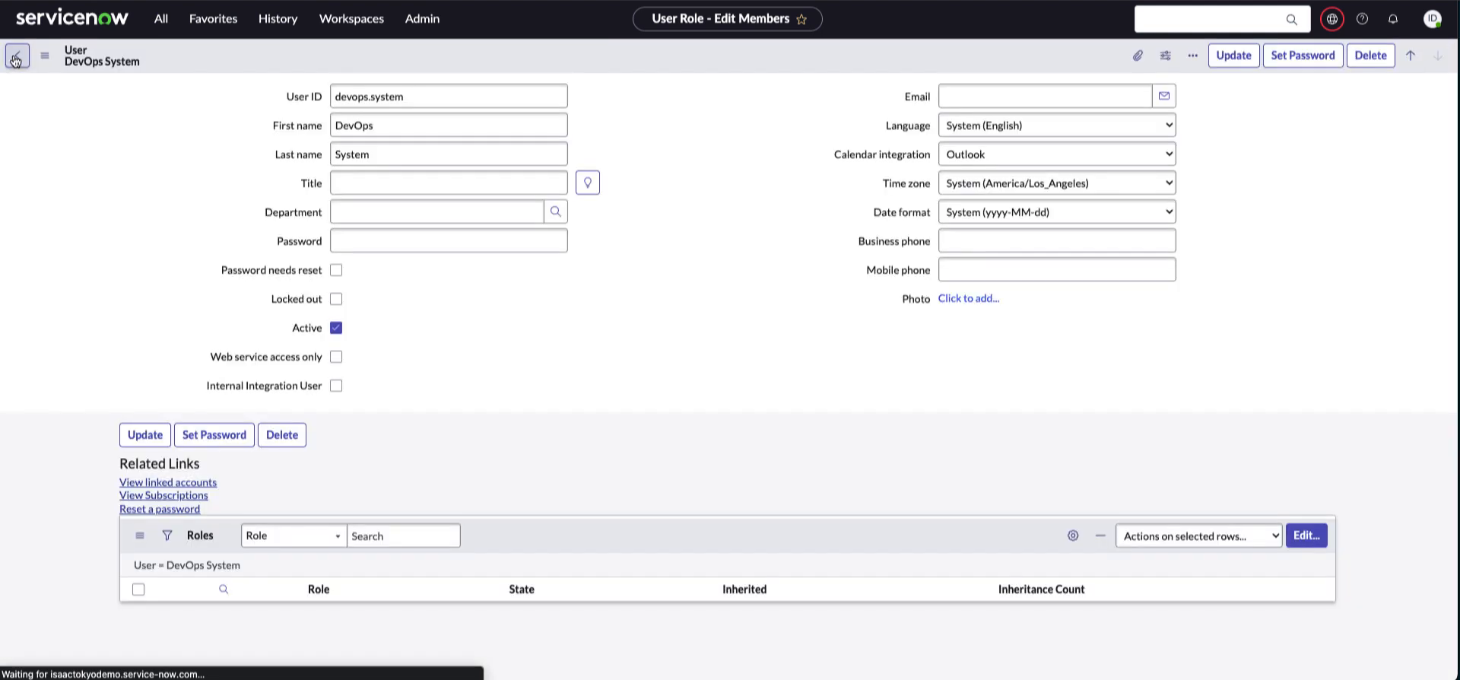
left_click(17, 61)
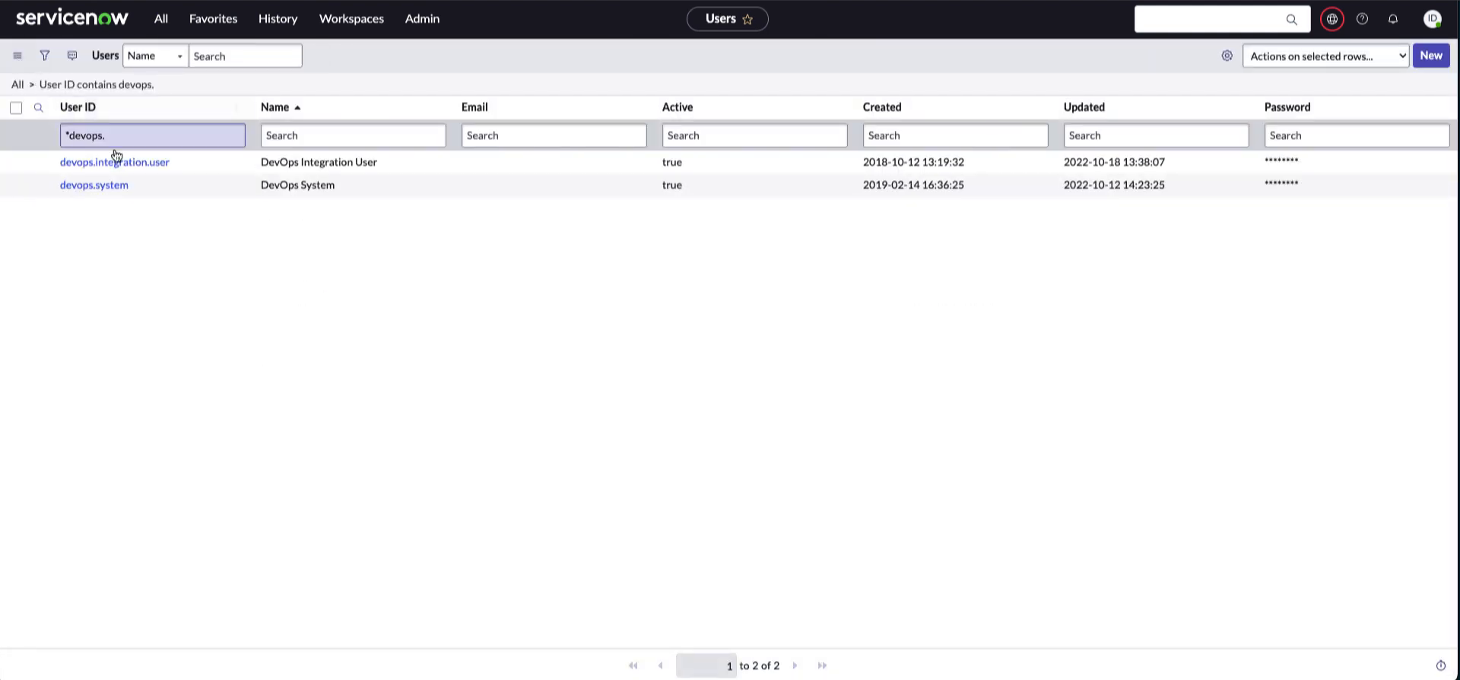
Check that the DevOps Integration User holds the sn_devops.integration role
left_click(121, 163)
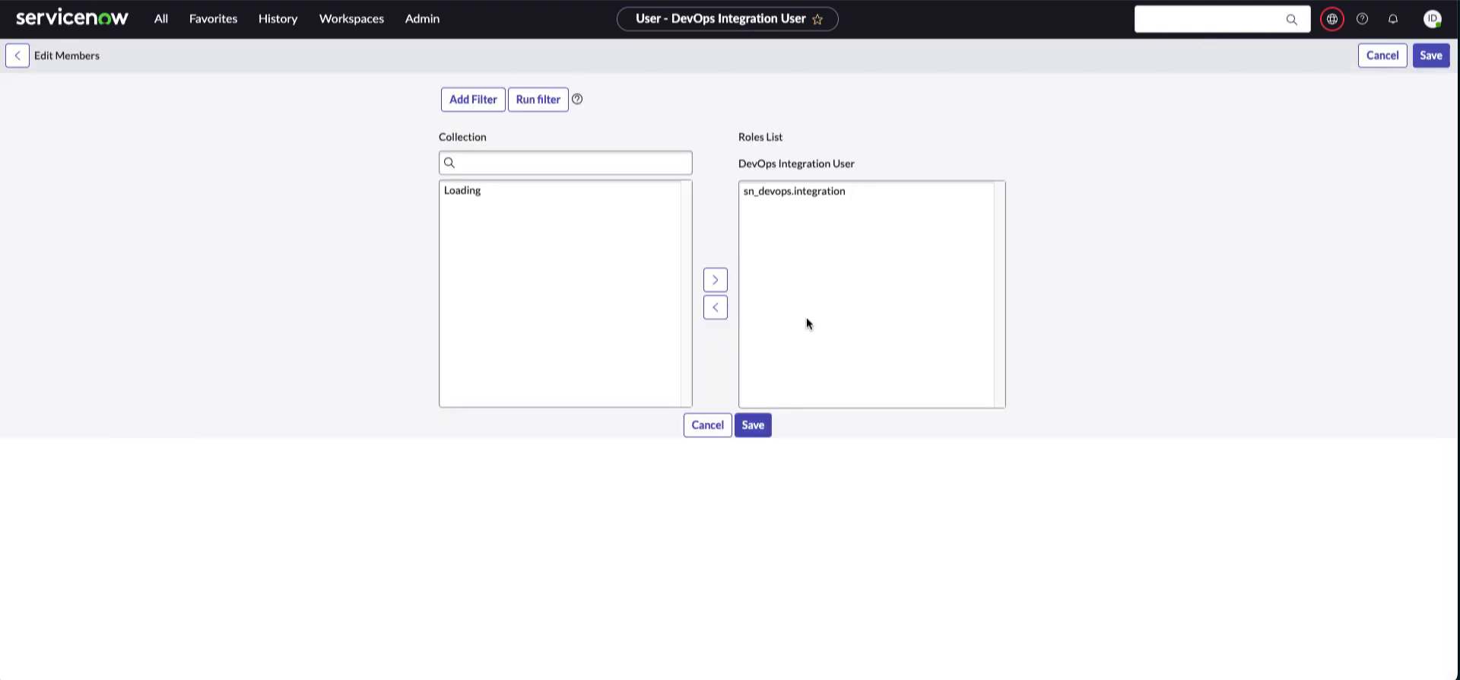
left_click(798, 263)
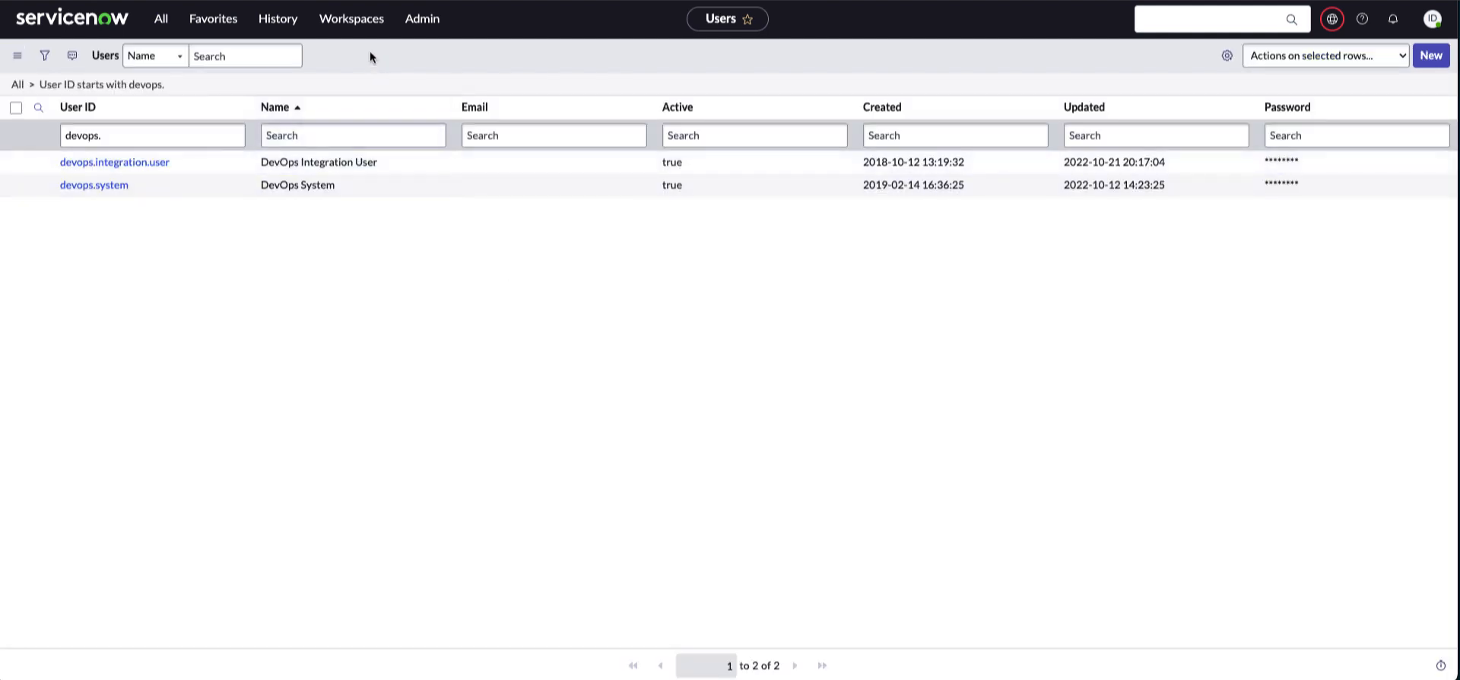
left_click(351, 20)
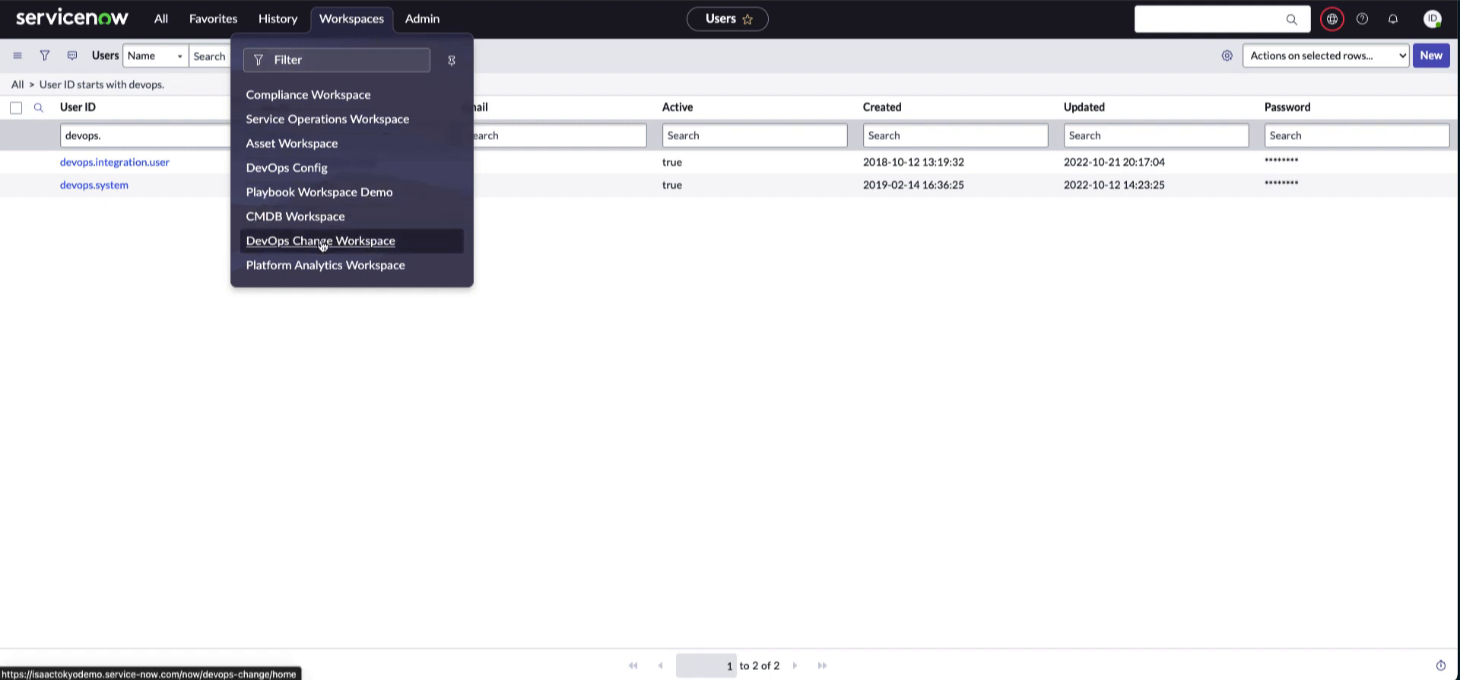
Open the DevOps Change Workspace and confirm the application scope is DevOps Data Model
left_click(380, 242)
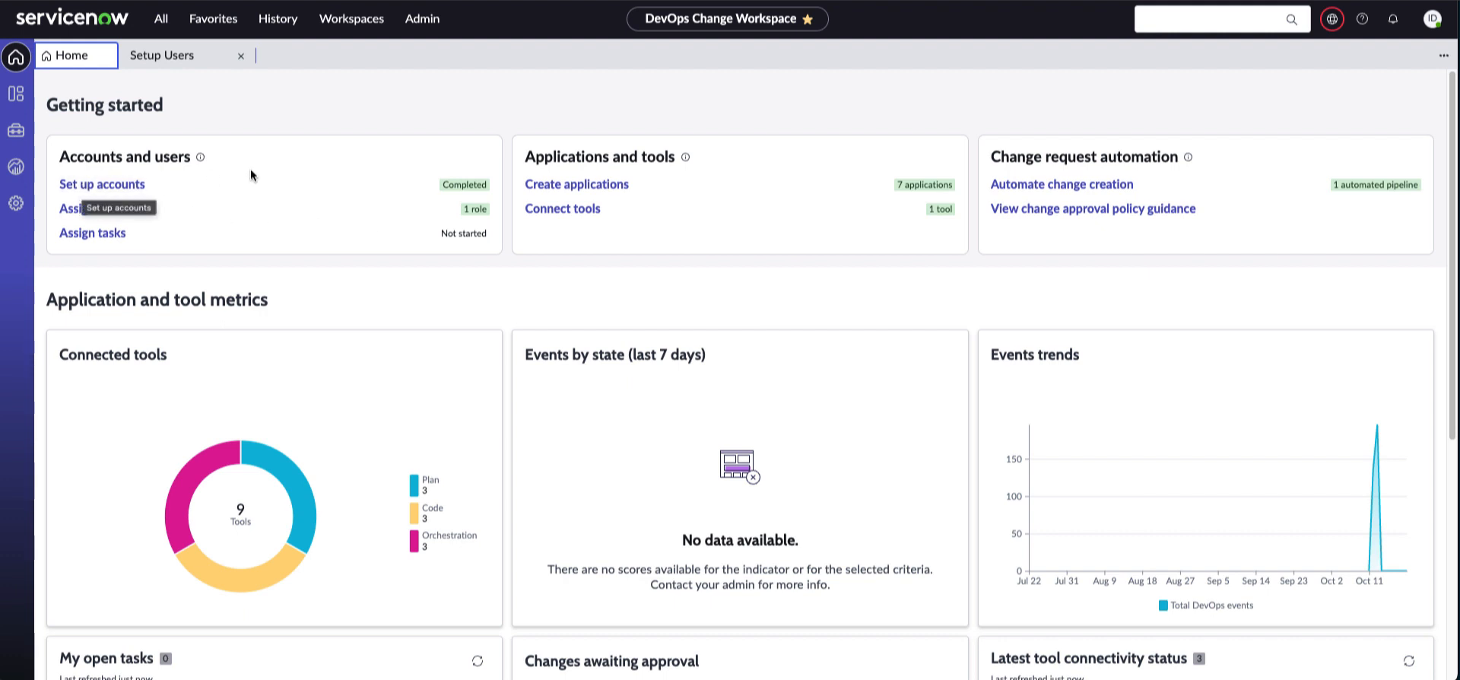
left_click(863, 105)
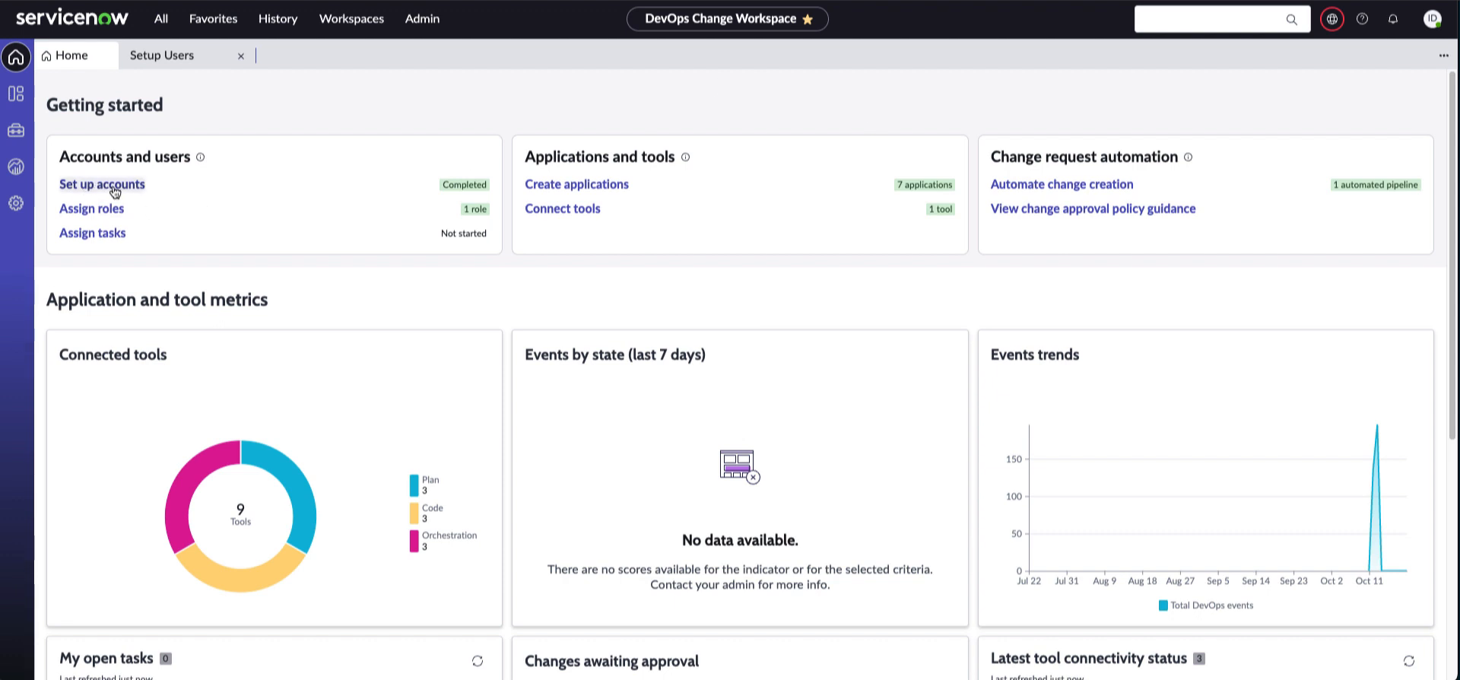
left_click(1332, 18)
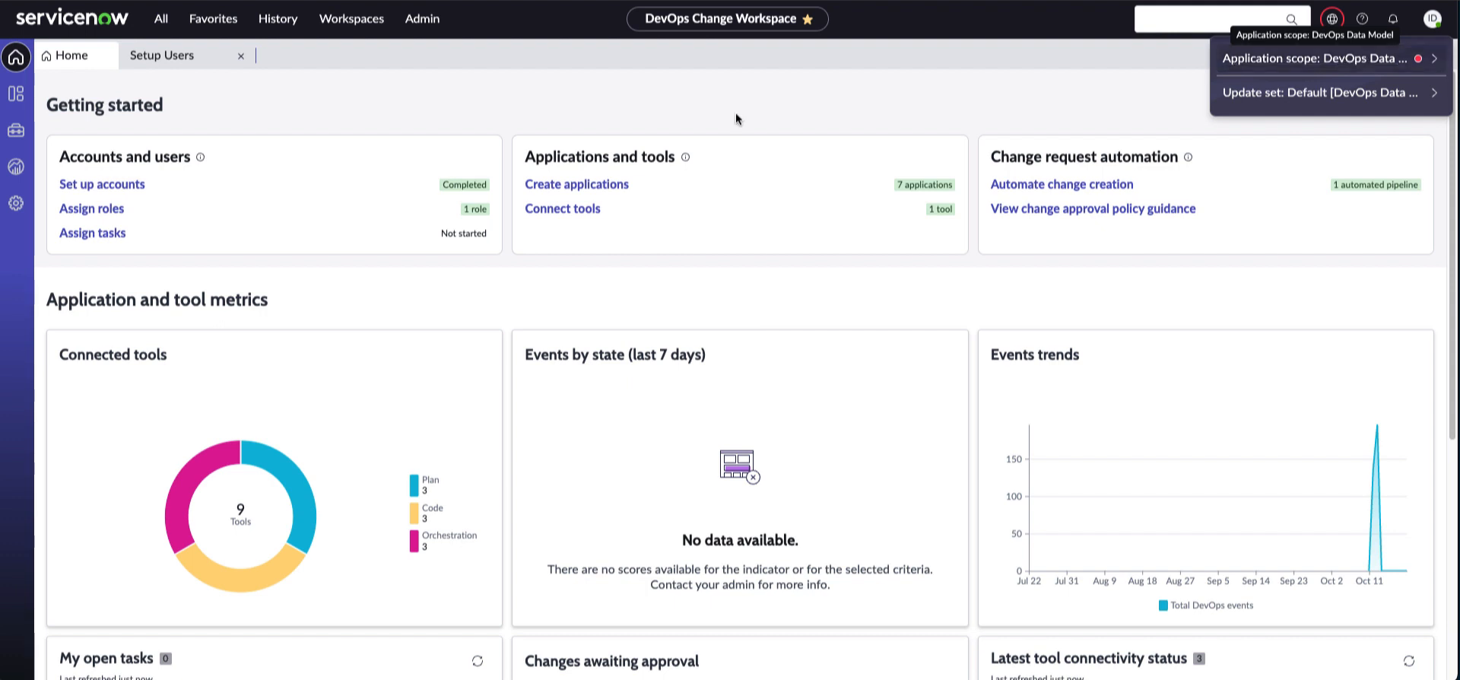
Set the integration user's password in Set up accounts and continue
left_click(102, 186)
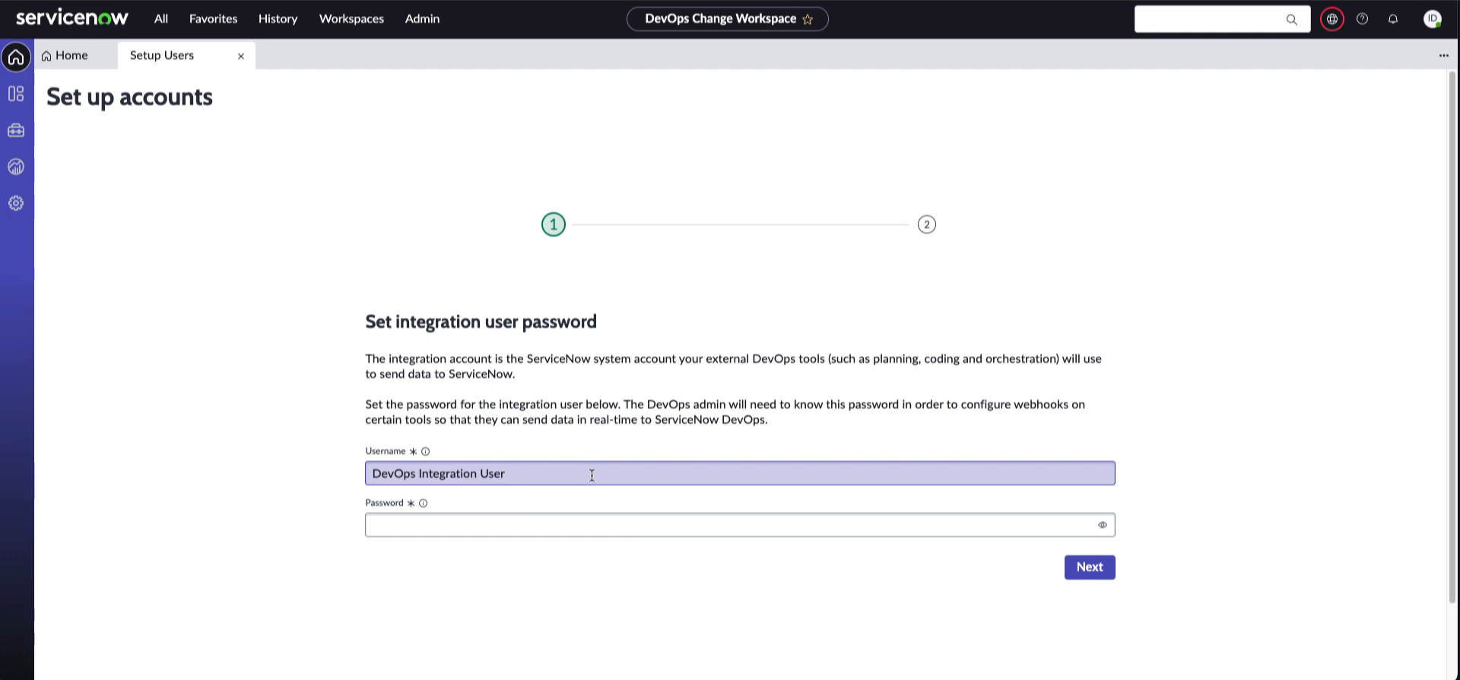
left_click(511, 523)
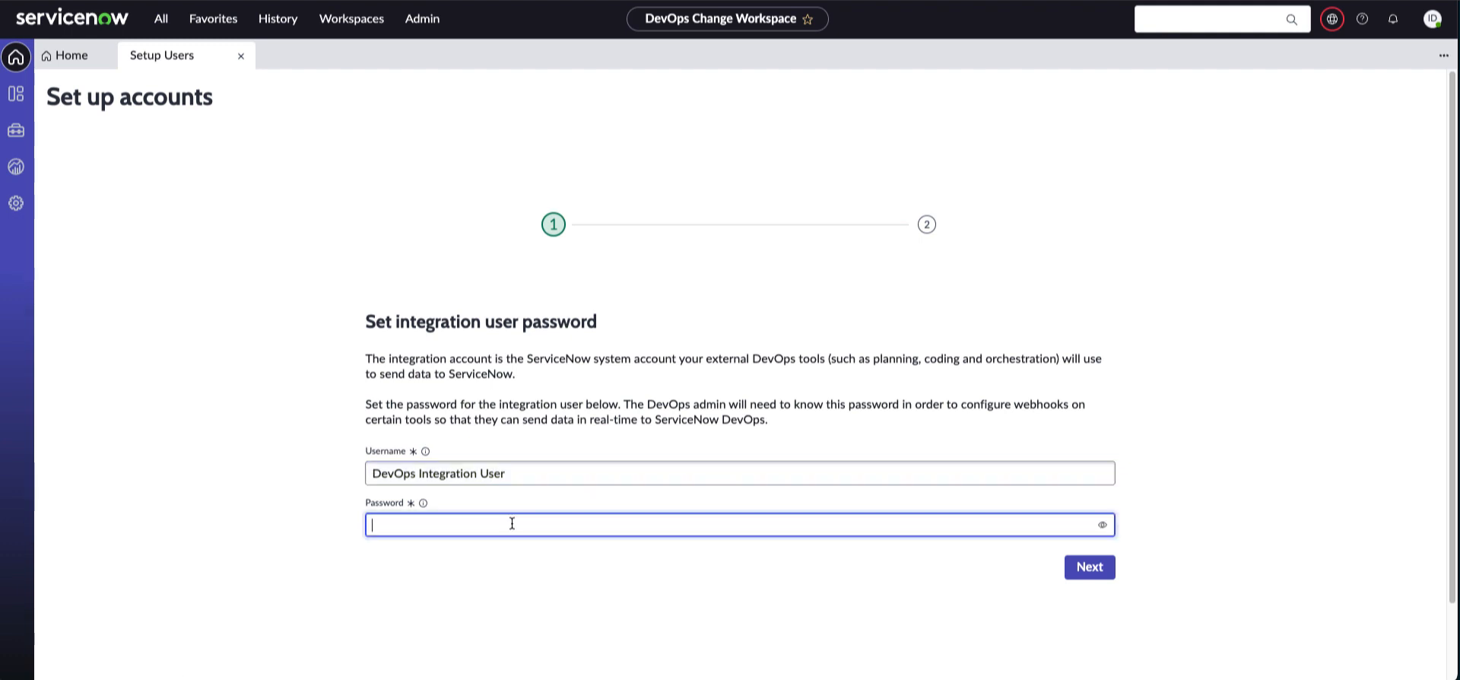
type("Passwo")
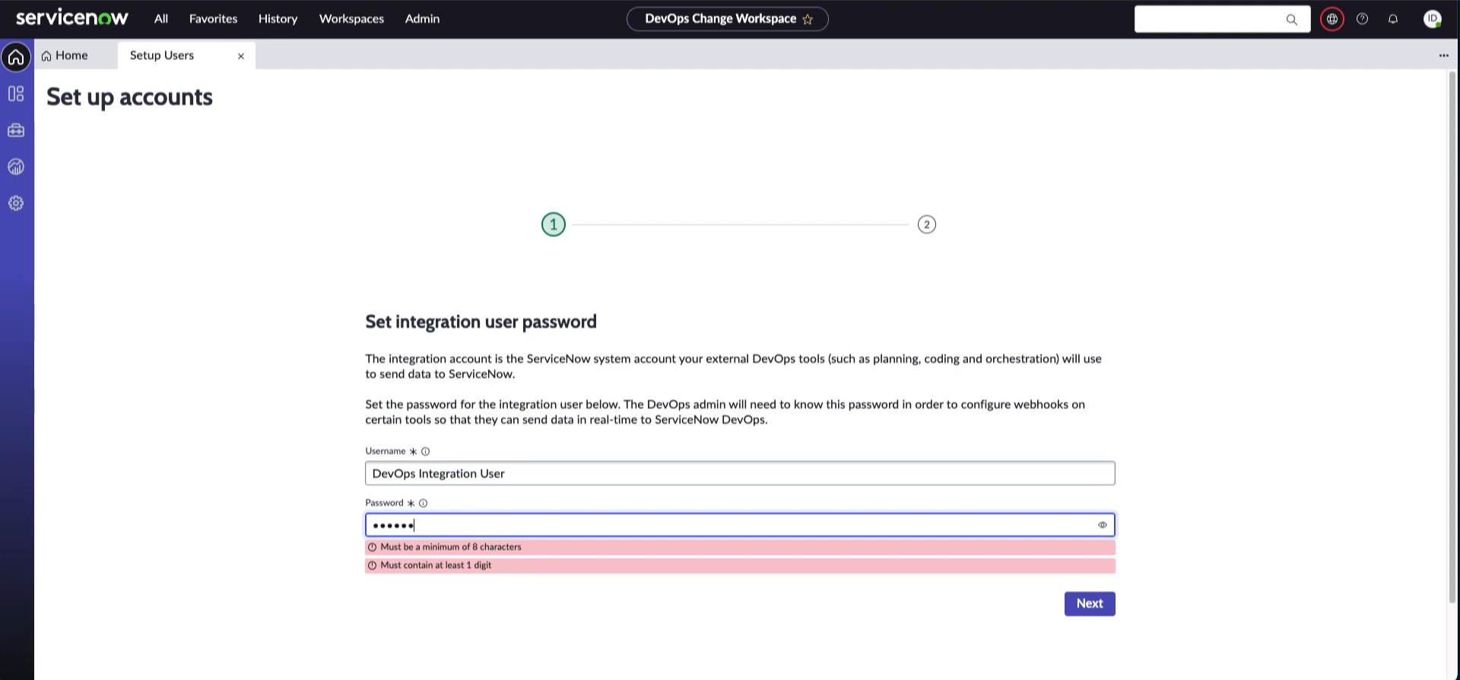
type("rd@123456")
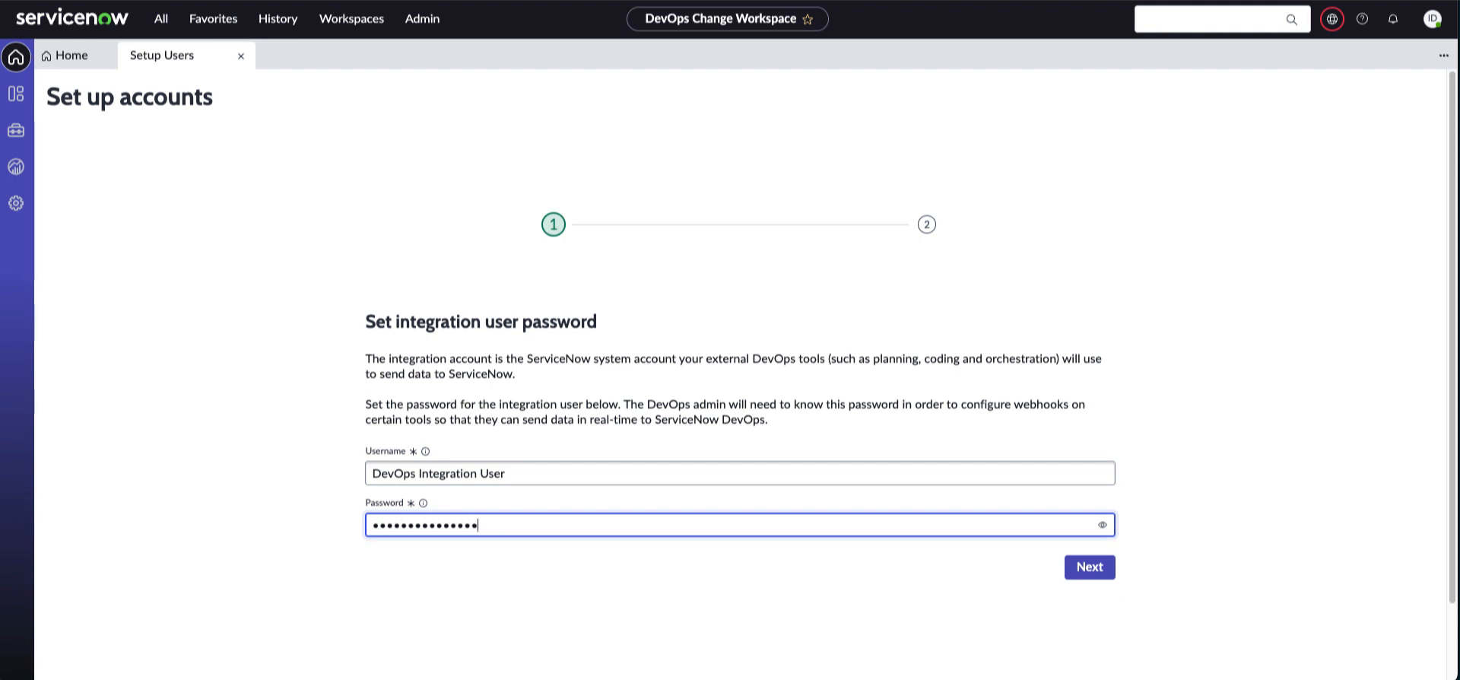
left_click(1089, 569)
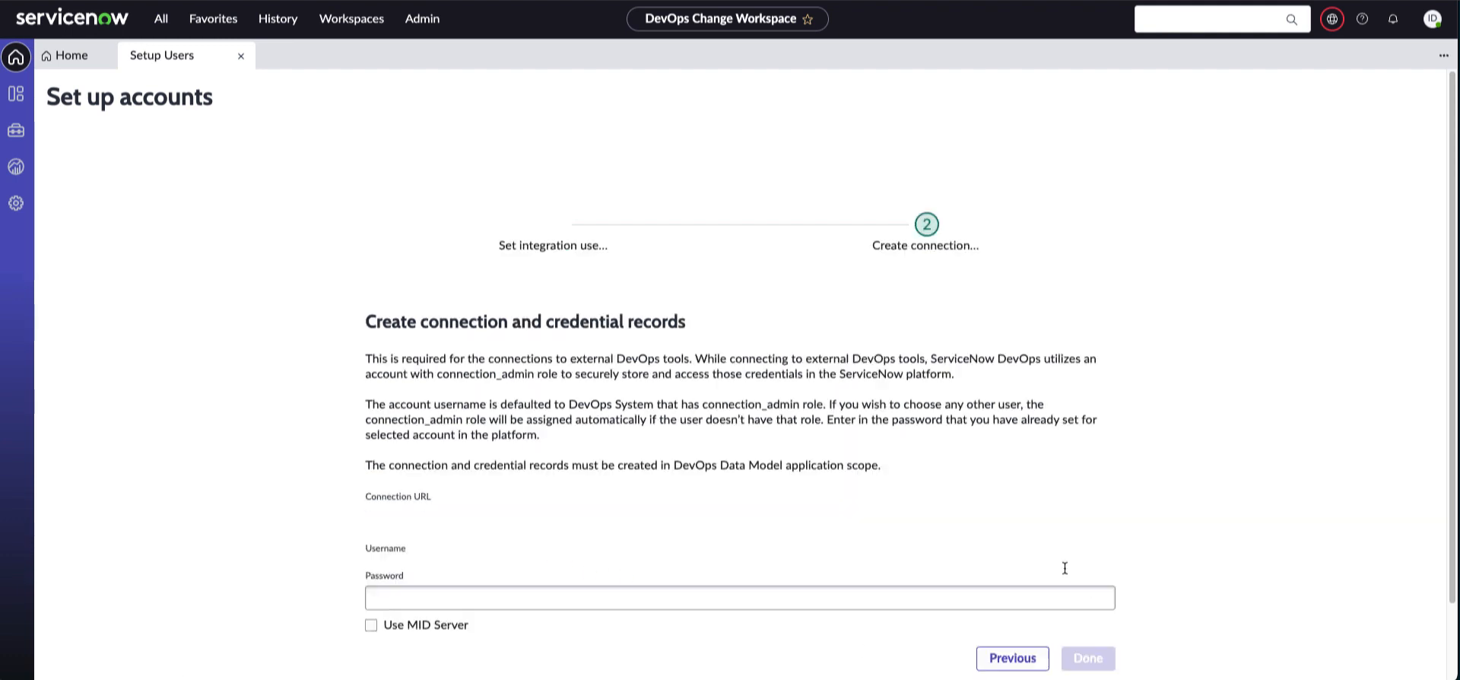
Enter the DevOps System account password and create the connection and credential records
scroll(632, 409, "down", 2)
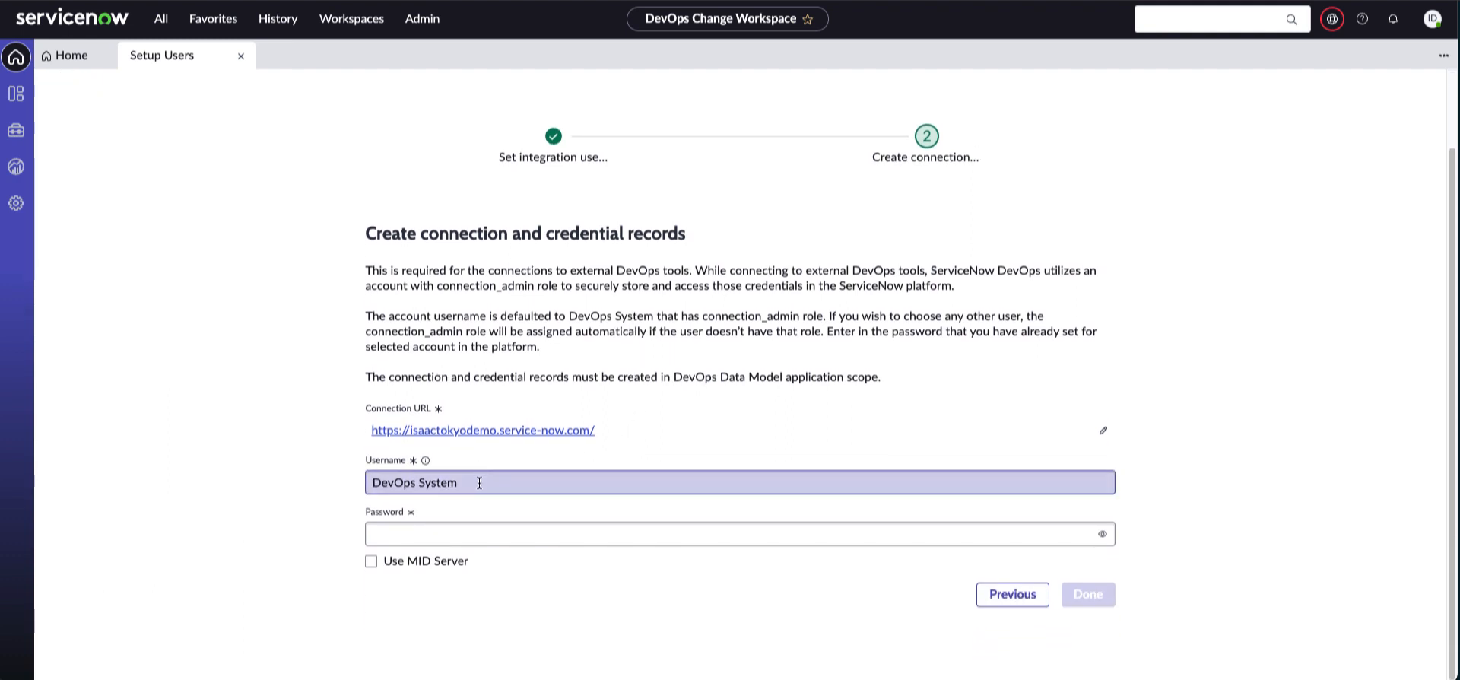
left_click(503, 533)
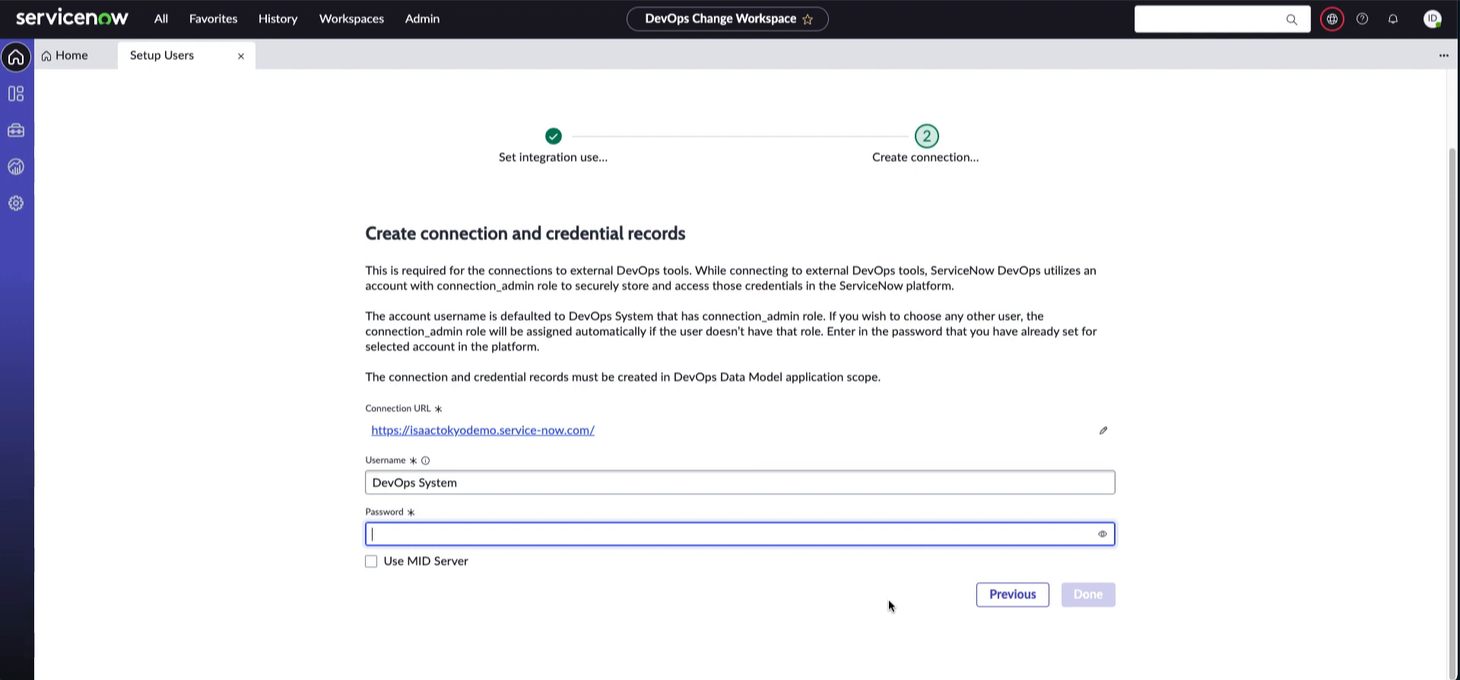
type("••••••")
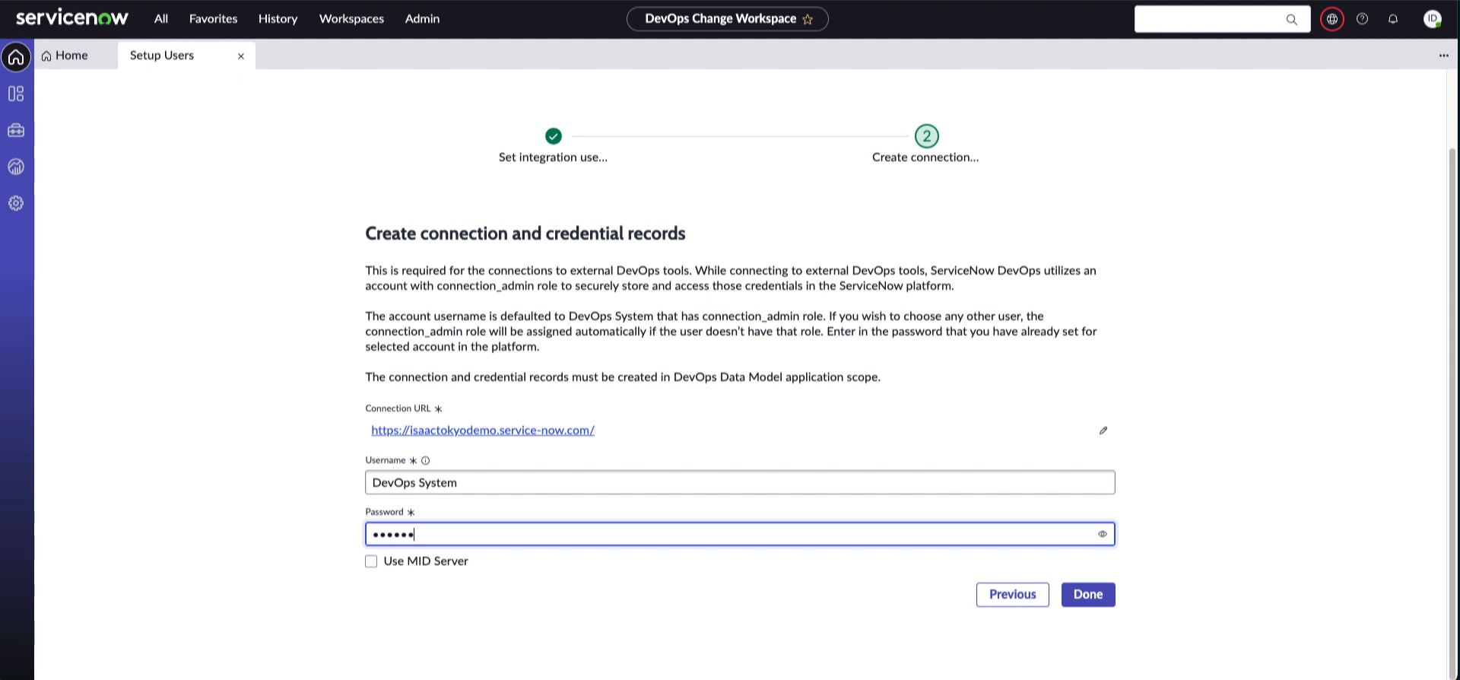
type("•••••••••")
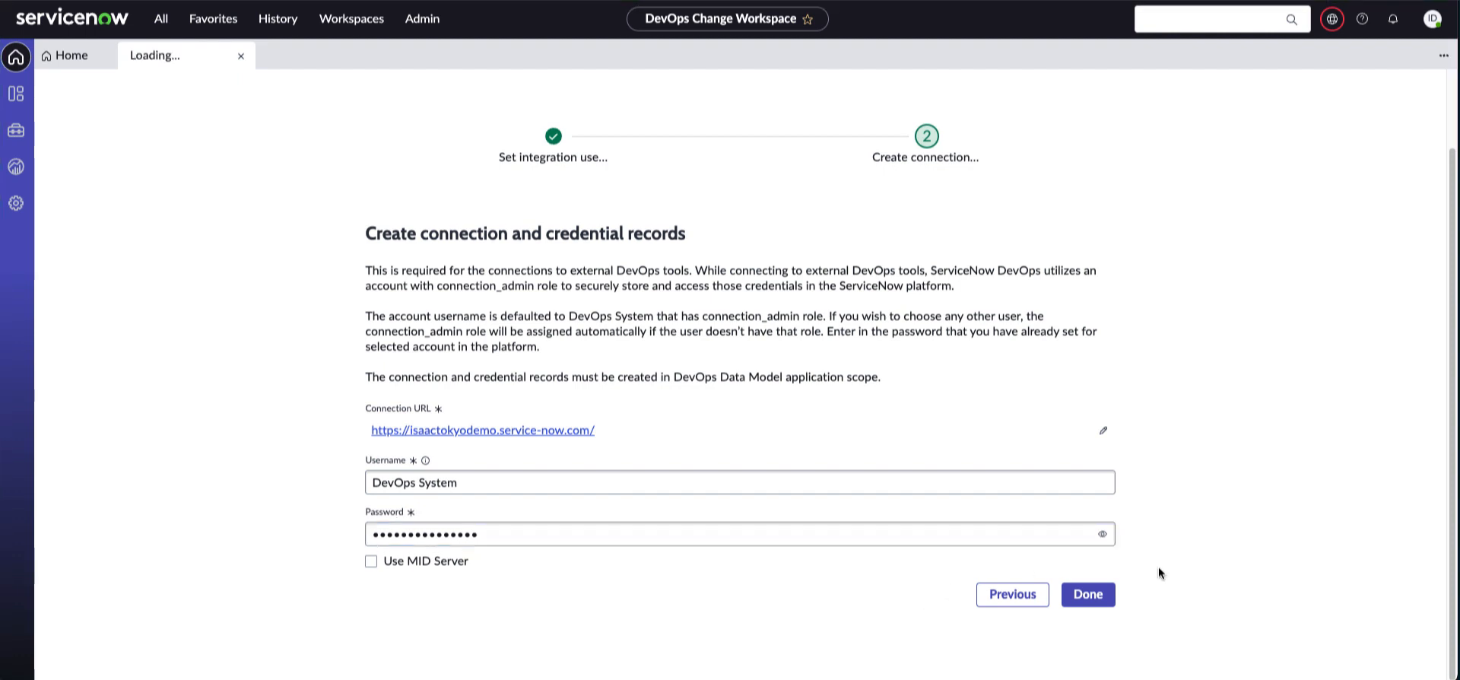
left_click(1095, 603)
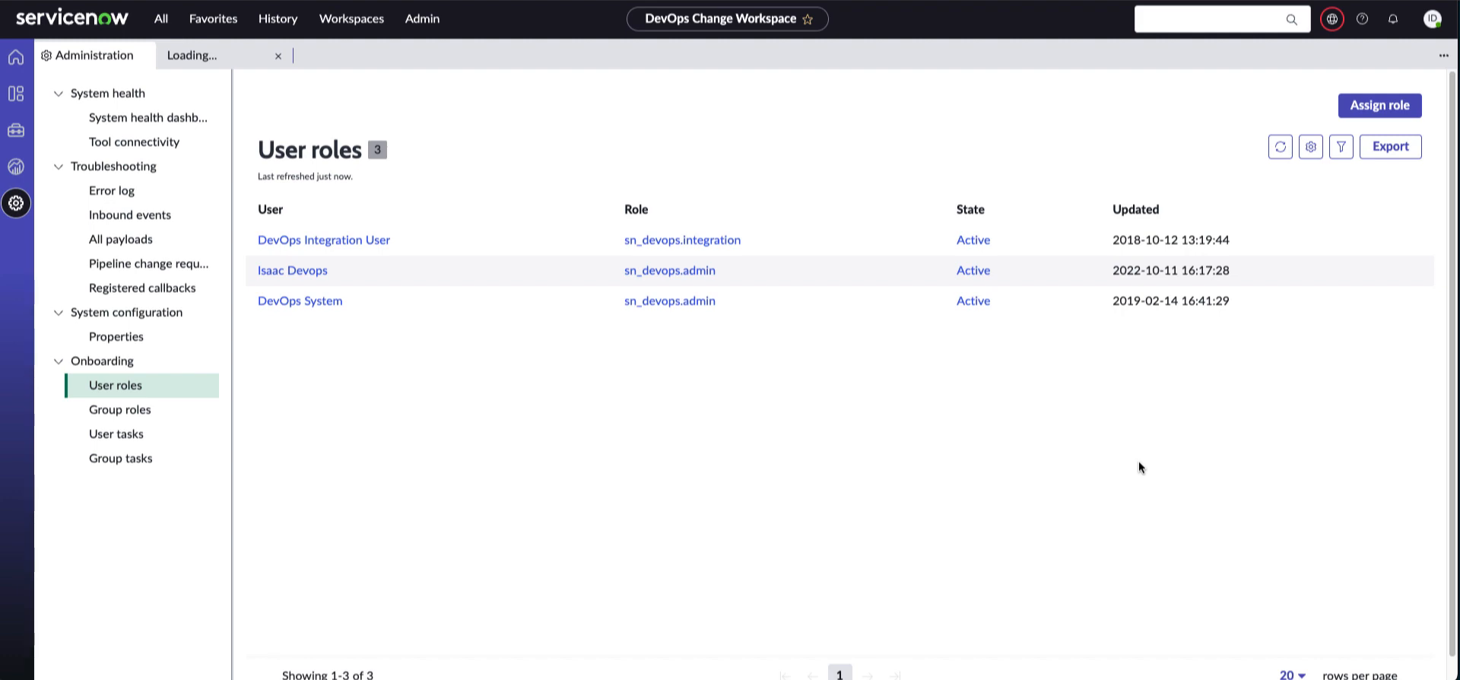
Start assigning a role to users from the User roles list
left_click(1376, 107)
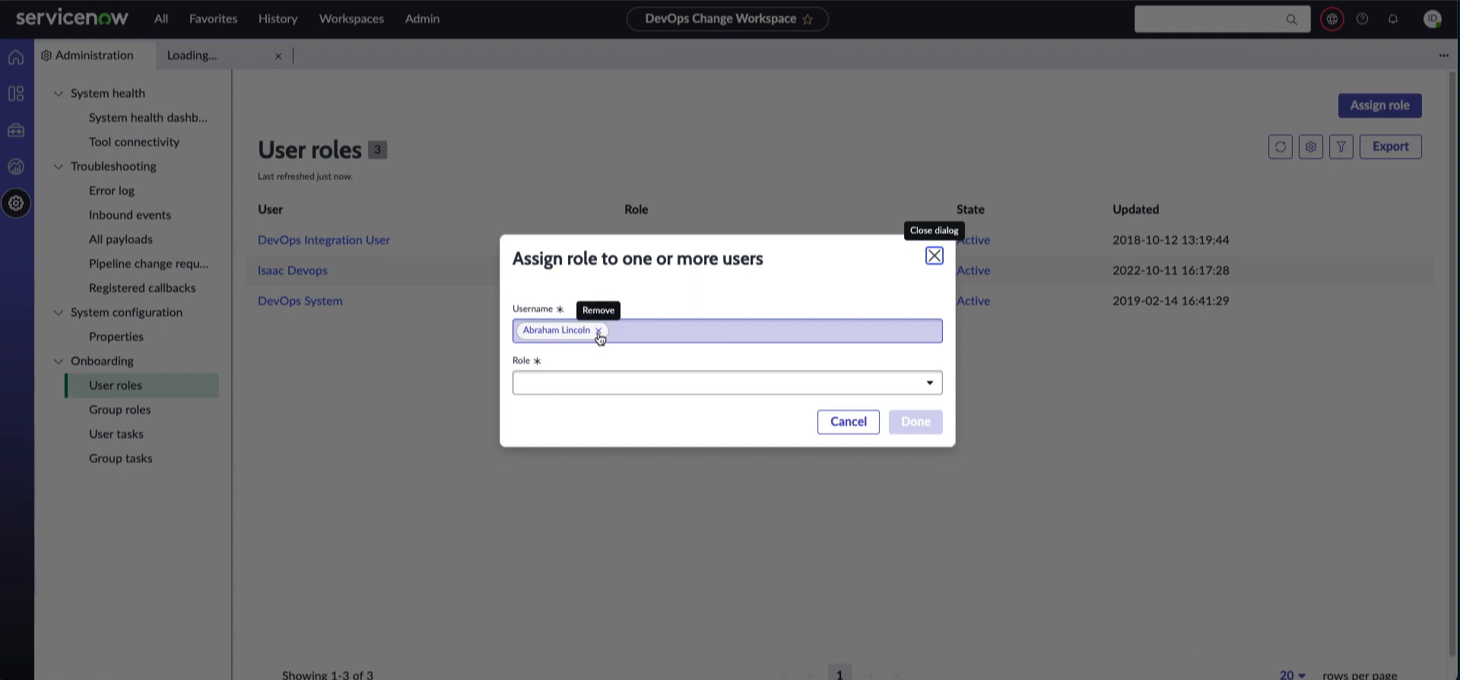
Dismiss the Assign role dialog without choosing any DevOps role
left_click(597, 382)
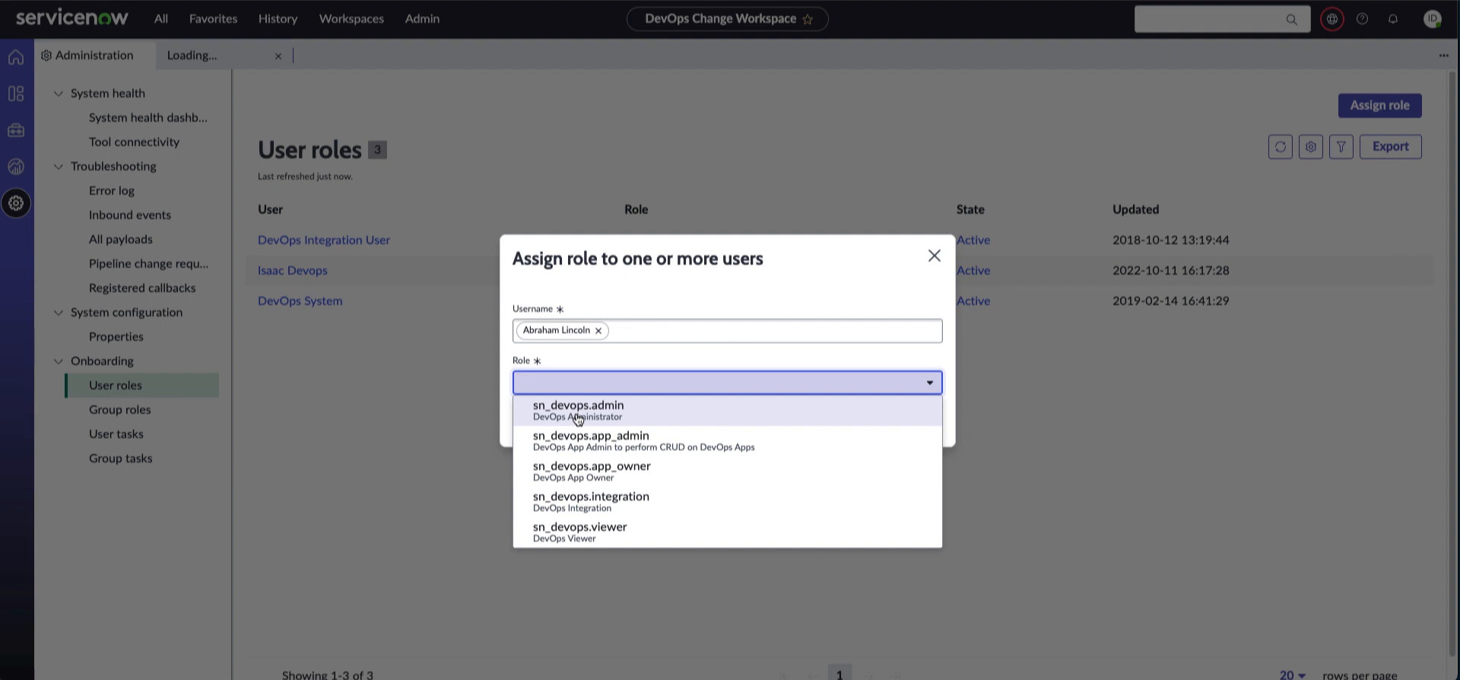
left_click(787, 351)
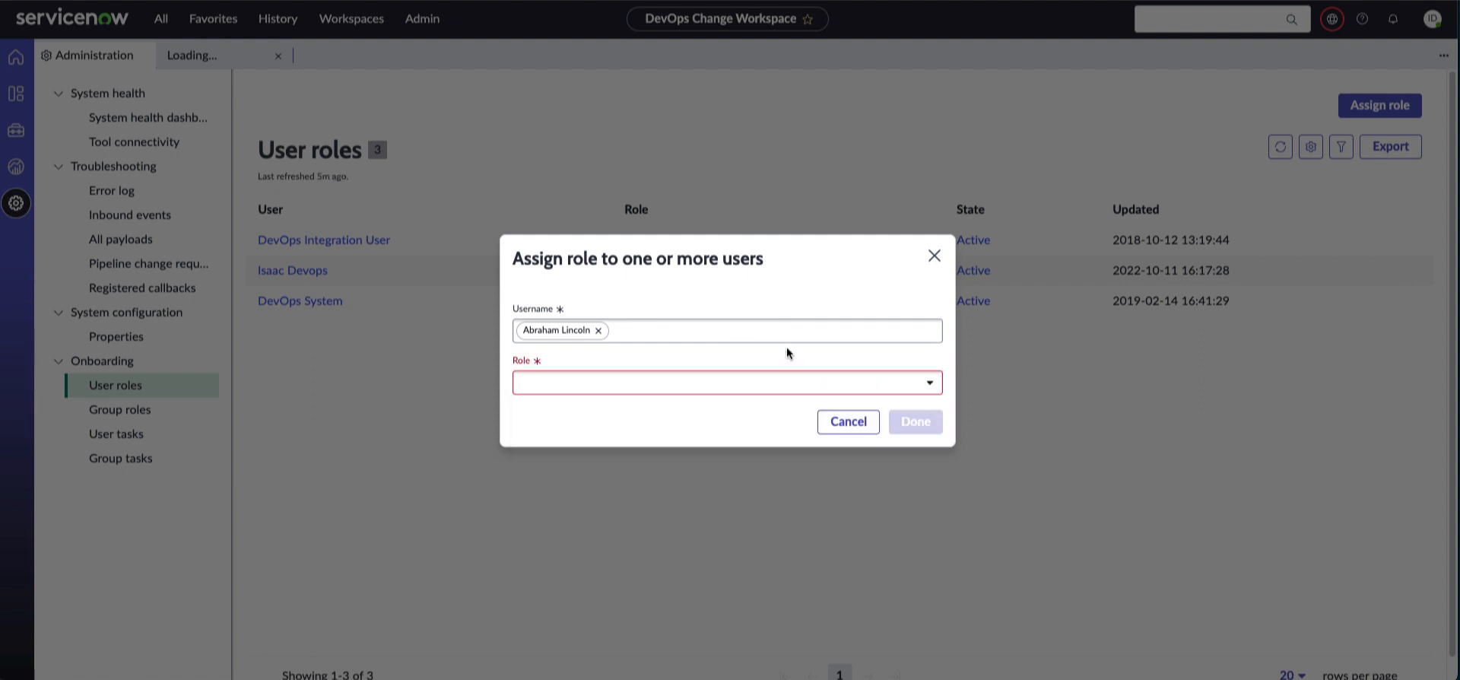
left_click(849, 422)
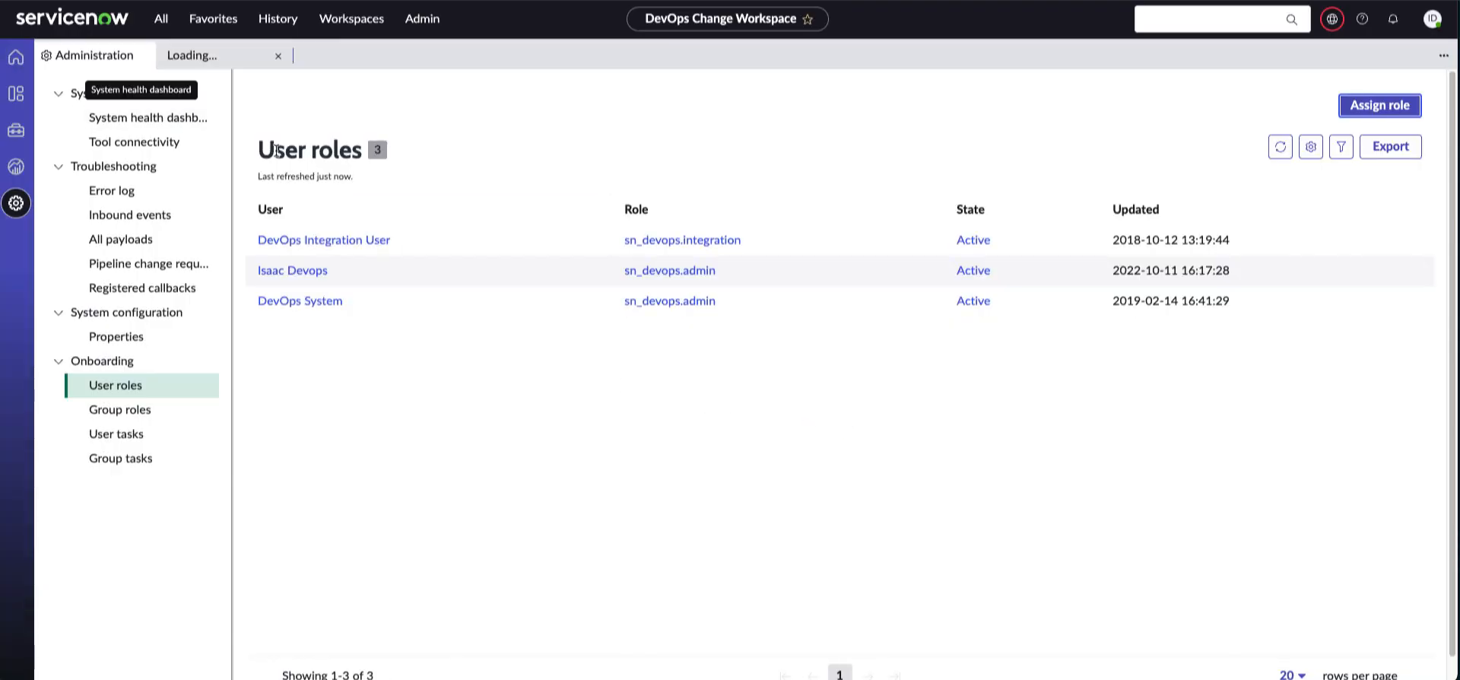
Return to the workspace Home page and switch the application scope to Global
left_click(23, 69)
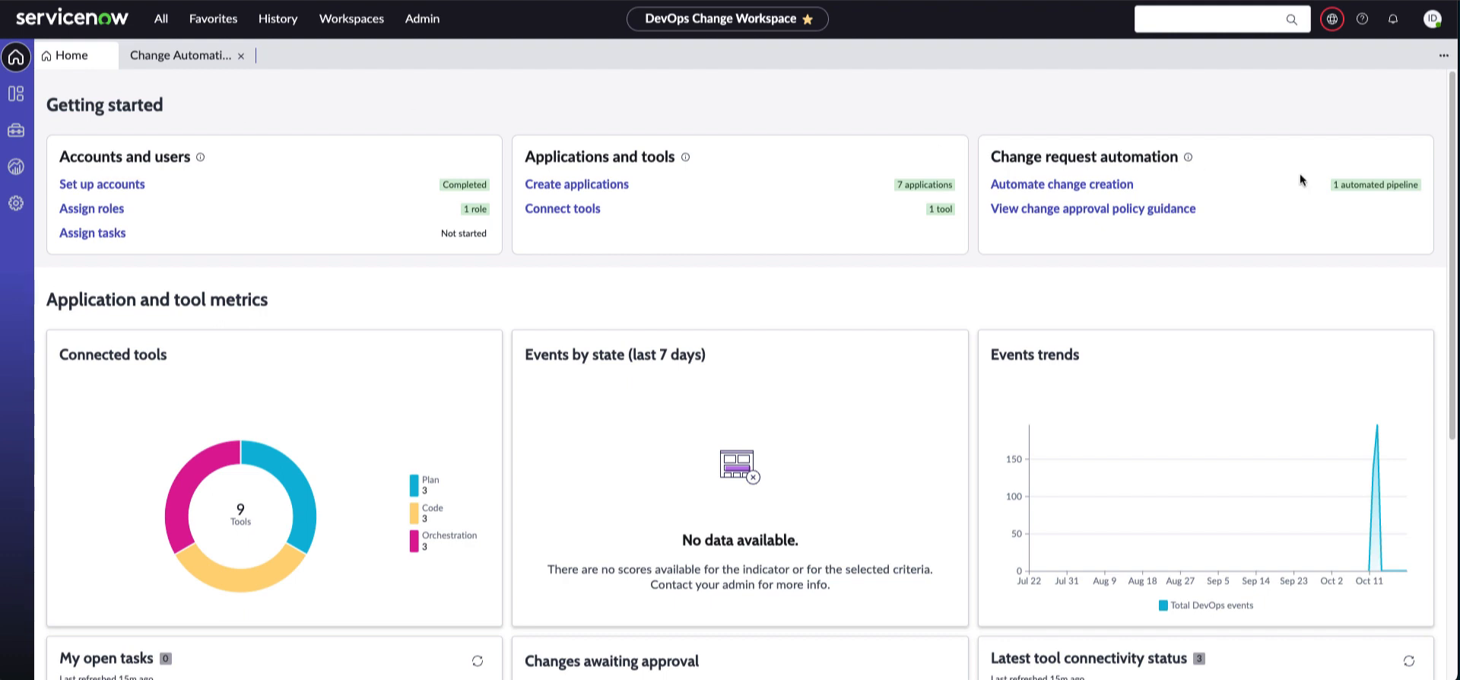
left_click(1335, 25)
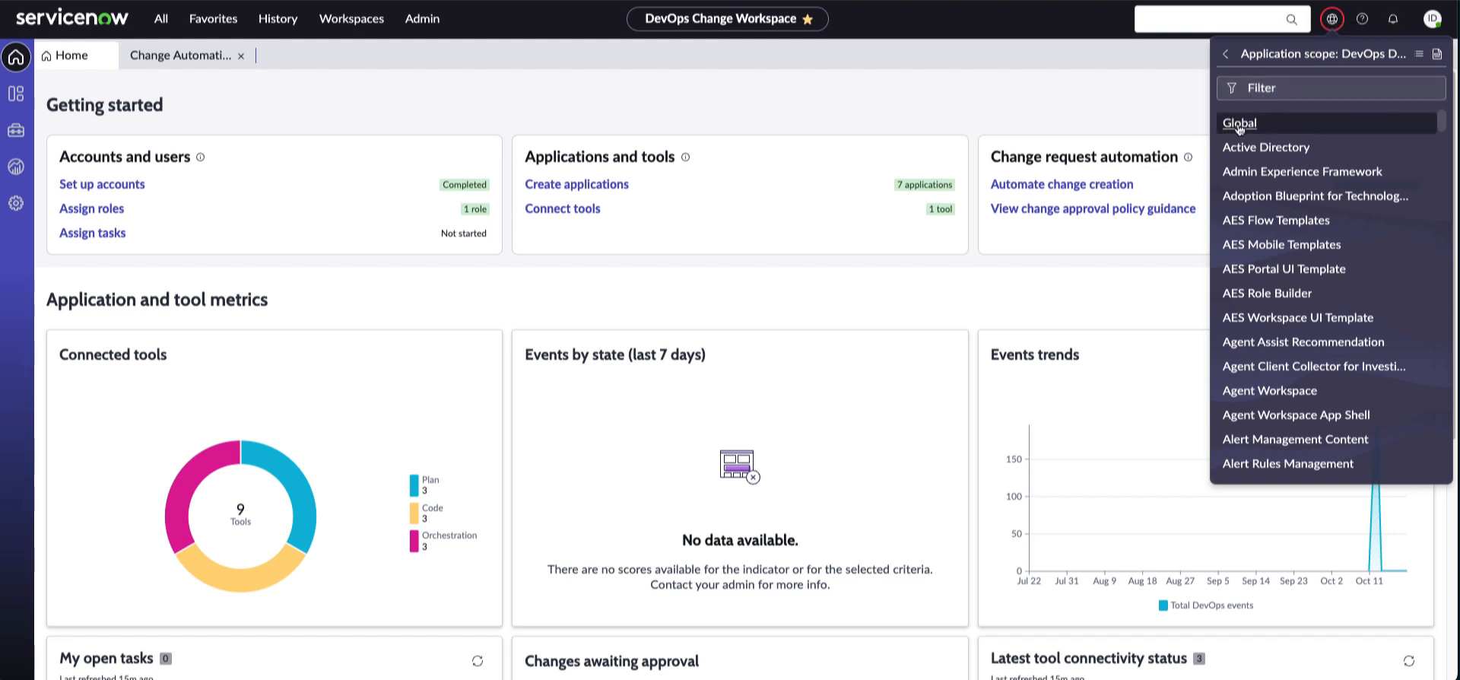
left_click(1240, 127)
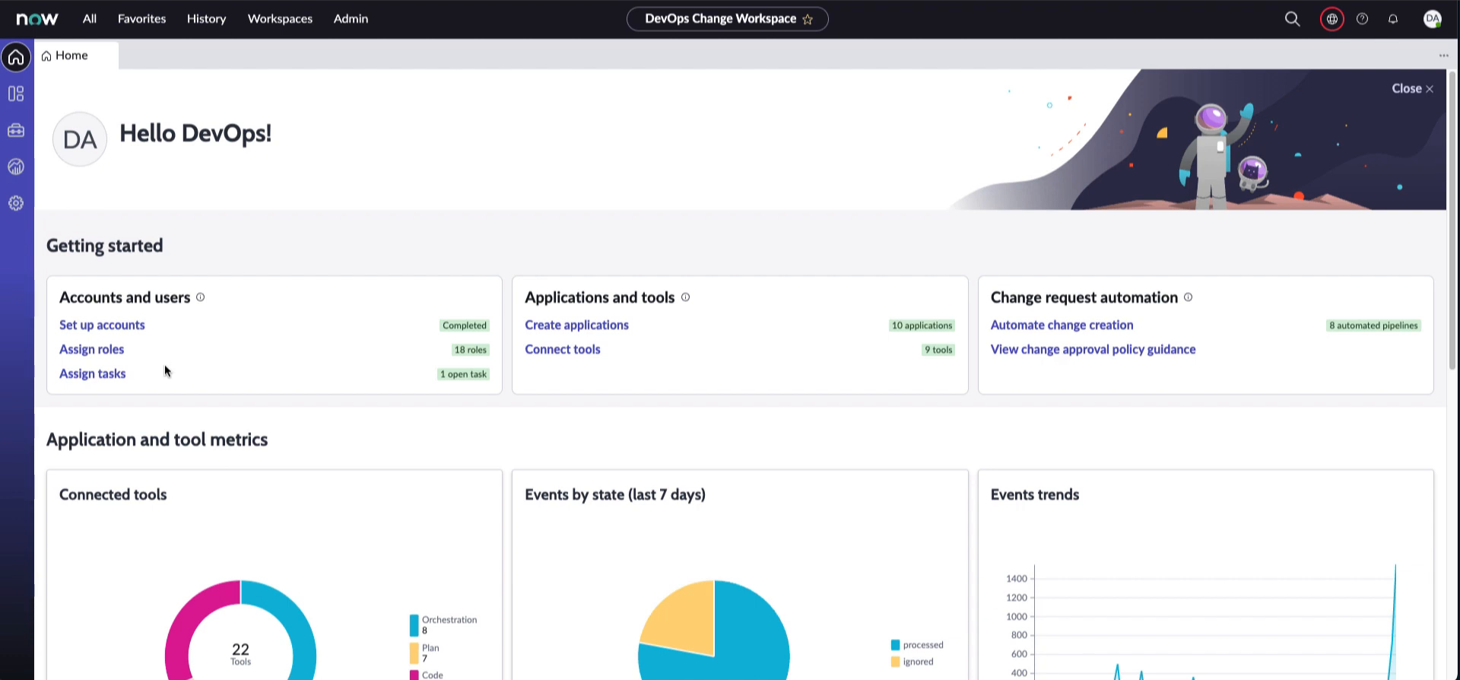
Start a new user task assigning Connect Azure DevOps to DevOps Admin
left_click(91, 374)
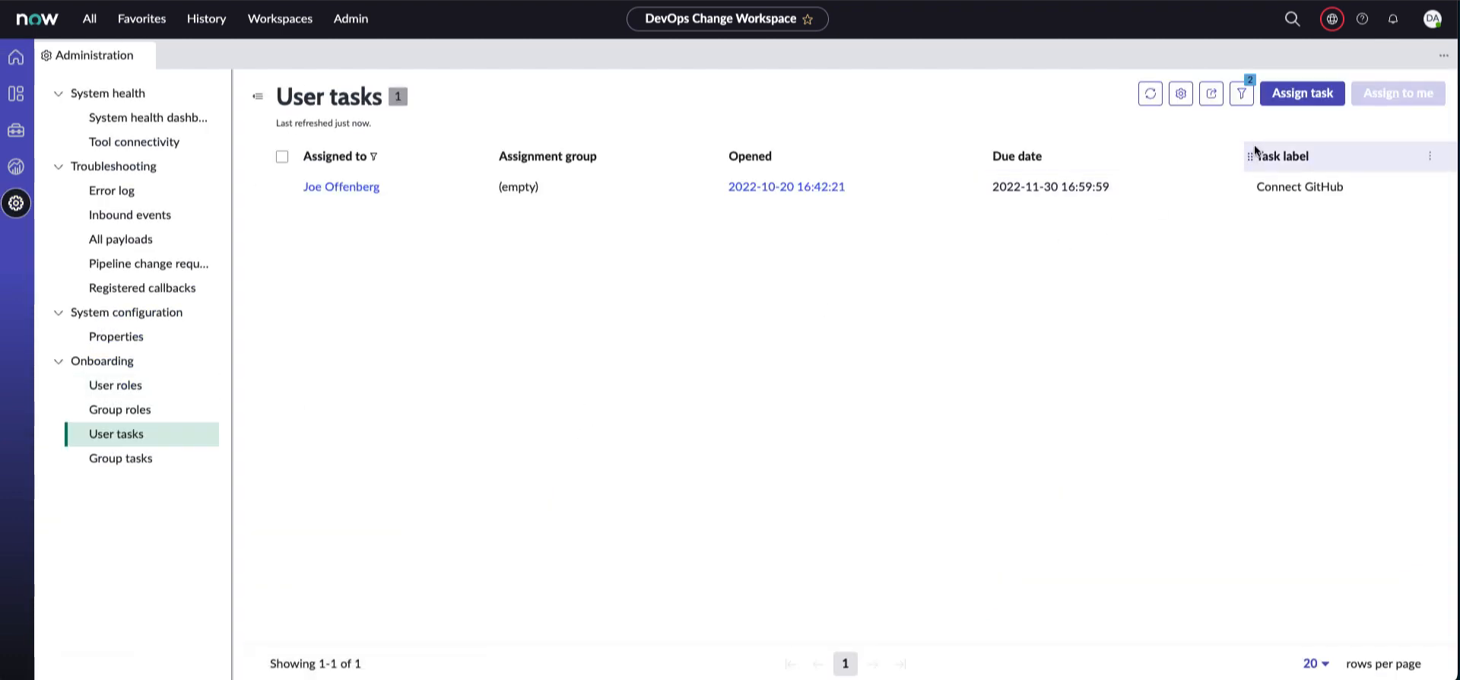
left_click(1302, 93)
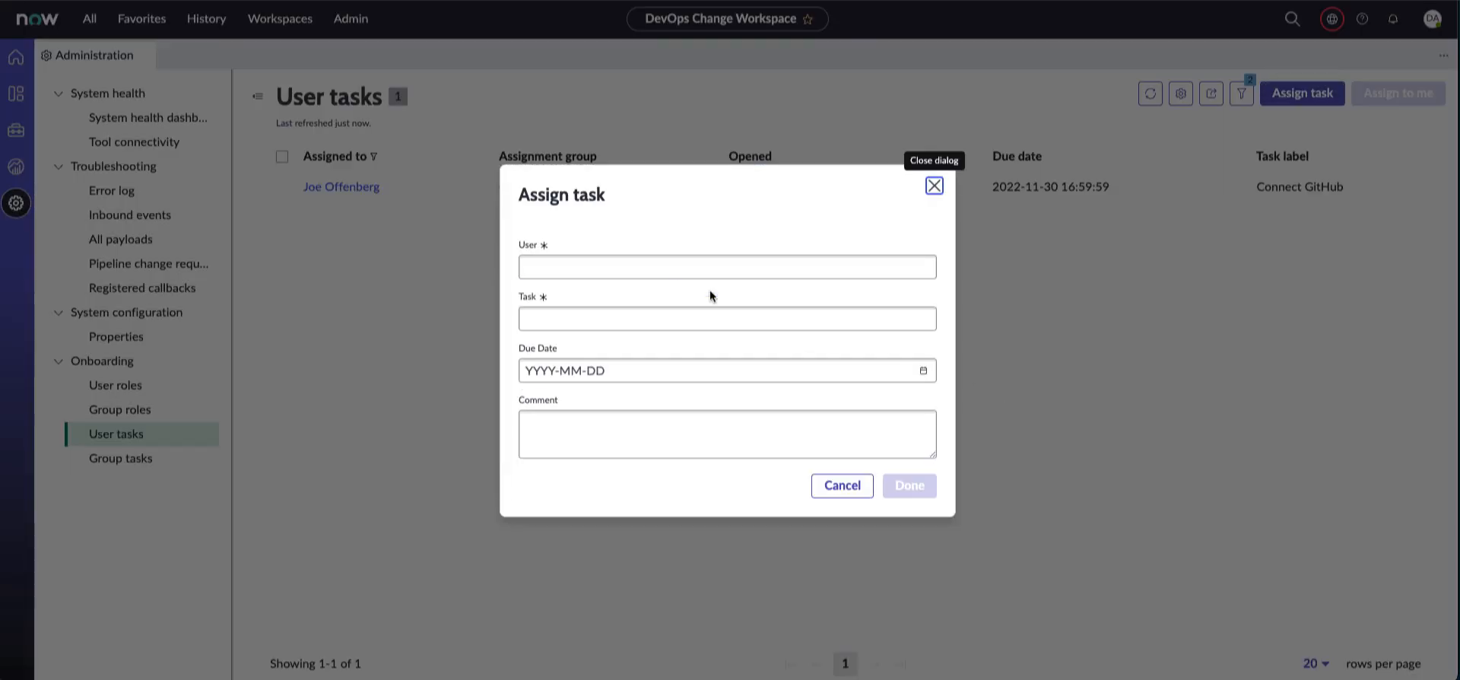
left_click(675, 268)
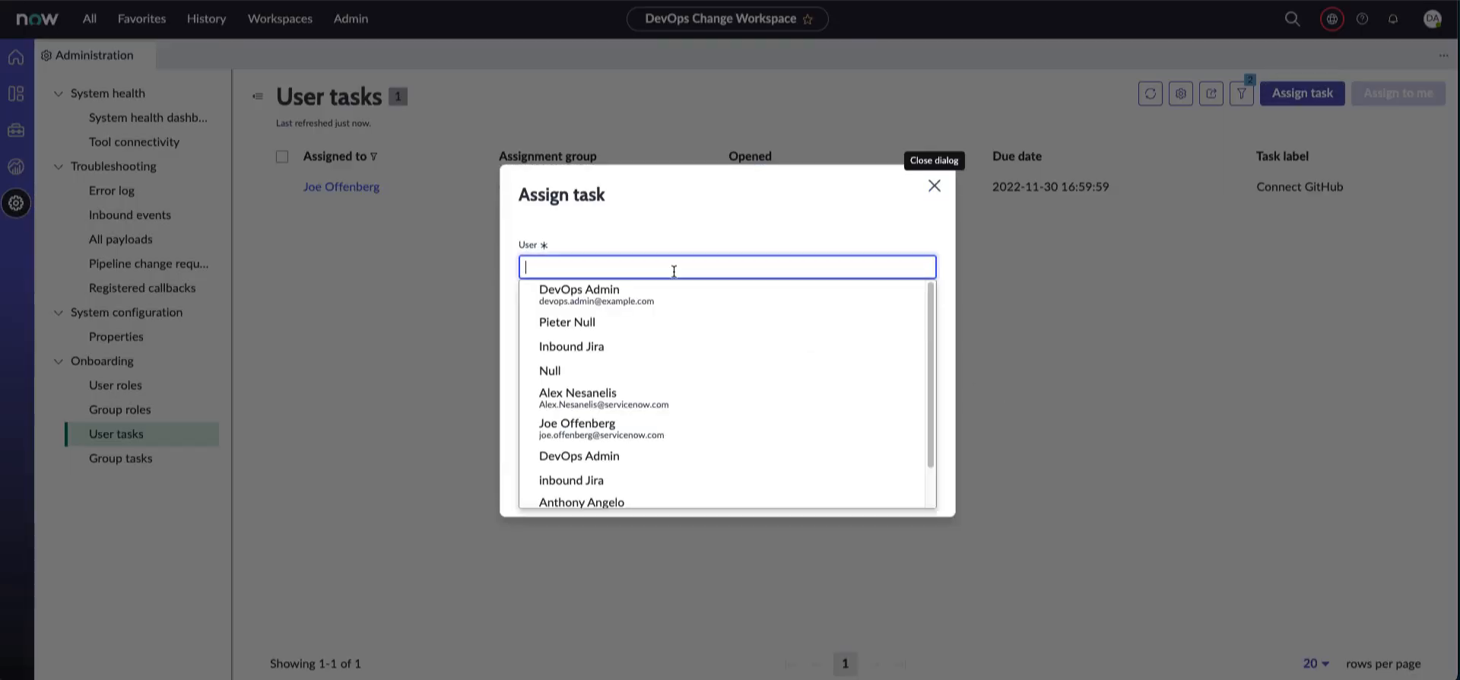
left_click(582, 297)
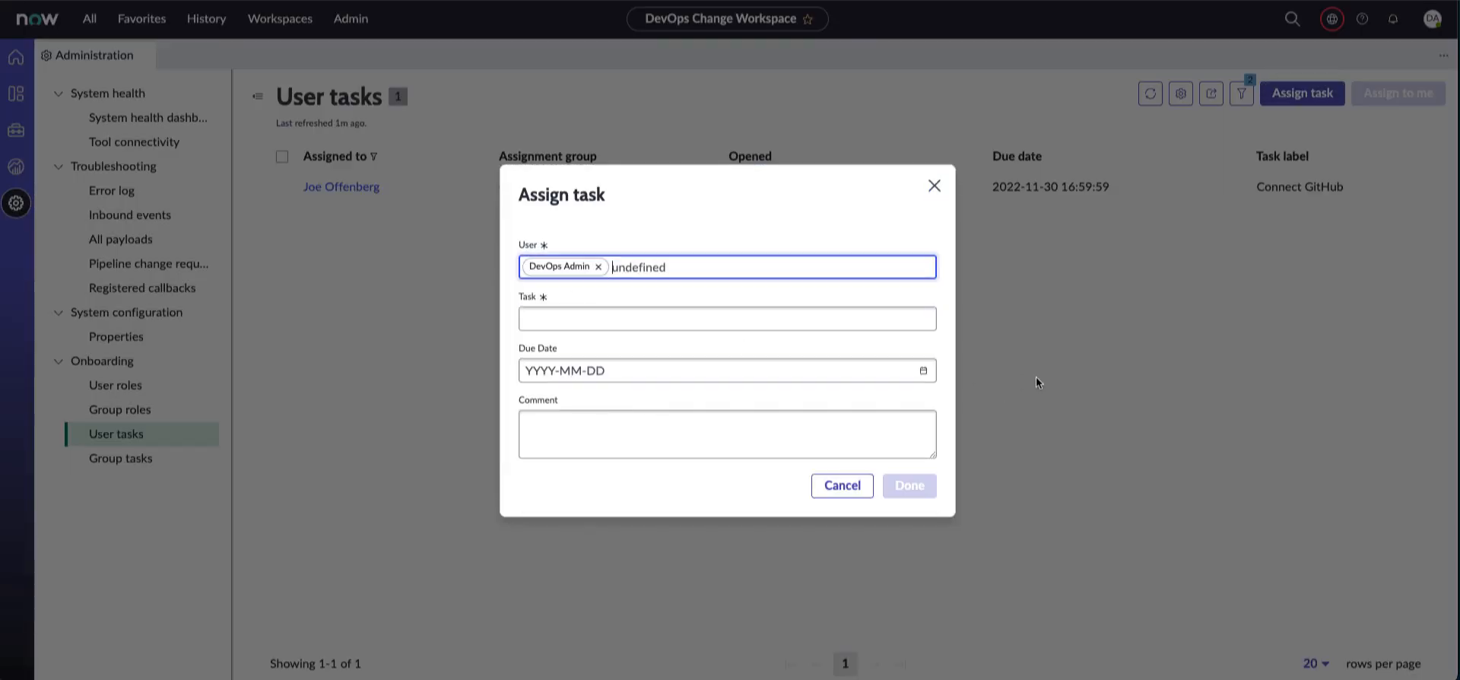
left_click(619, 318)
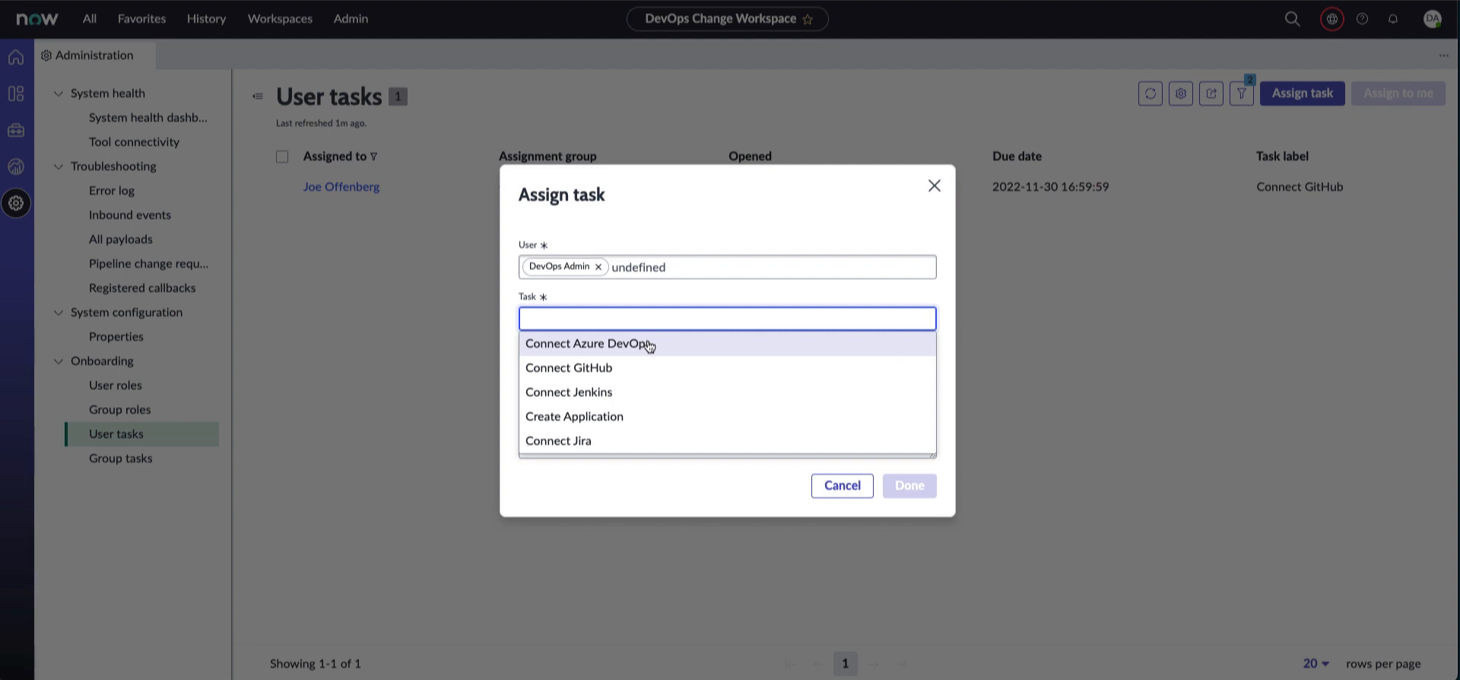
left_click(568, 344)
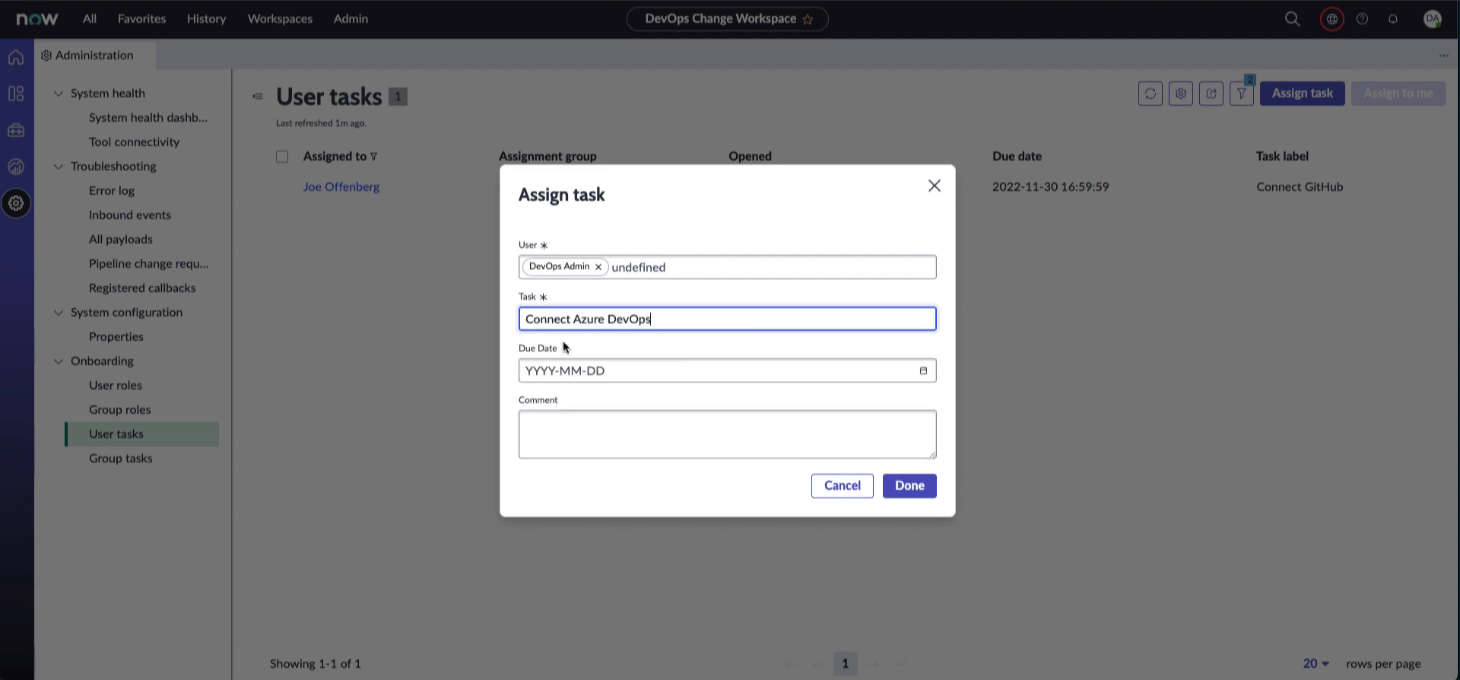
Set due date 2022-10-23, comment 'please connect ADO pipelines', submit, and return Home
left_click(685, 371)
left_click(924, 372)
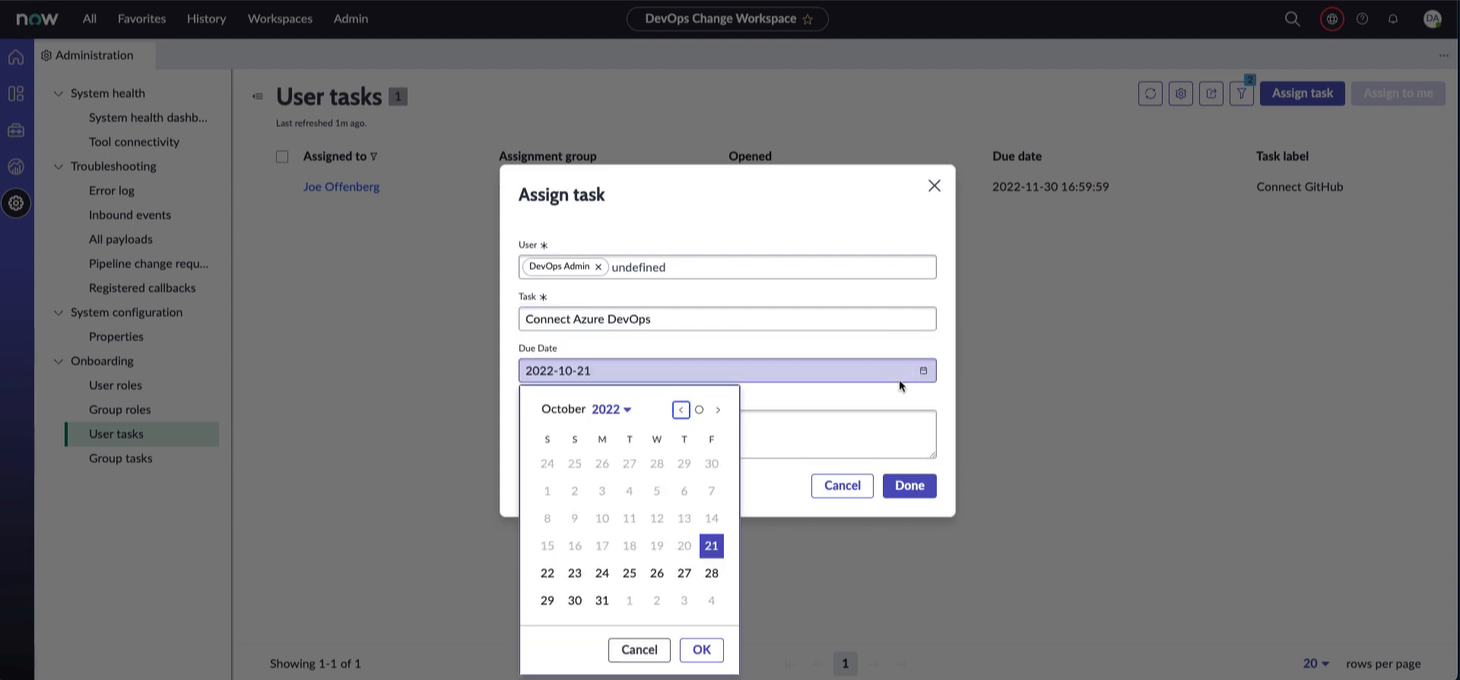
left_click(576, 575)
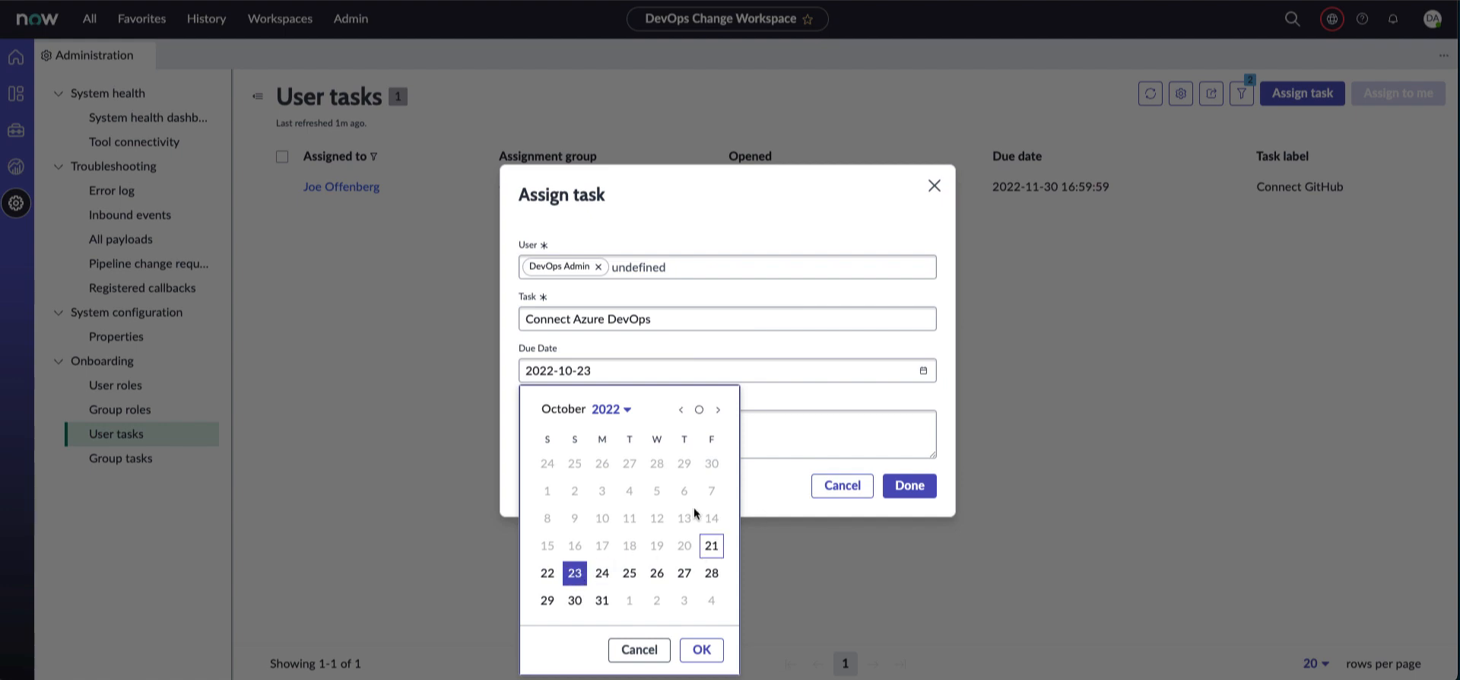
left_click(701, 649)
left_click(688, 442)
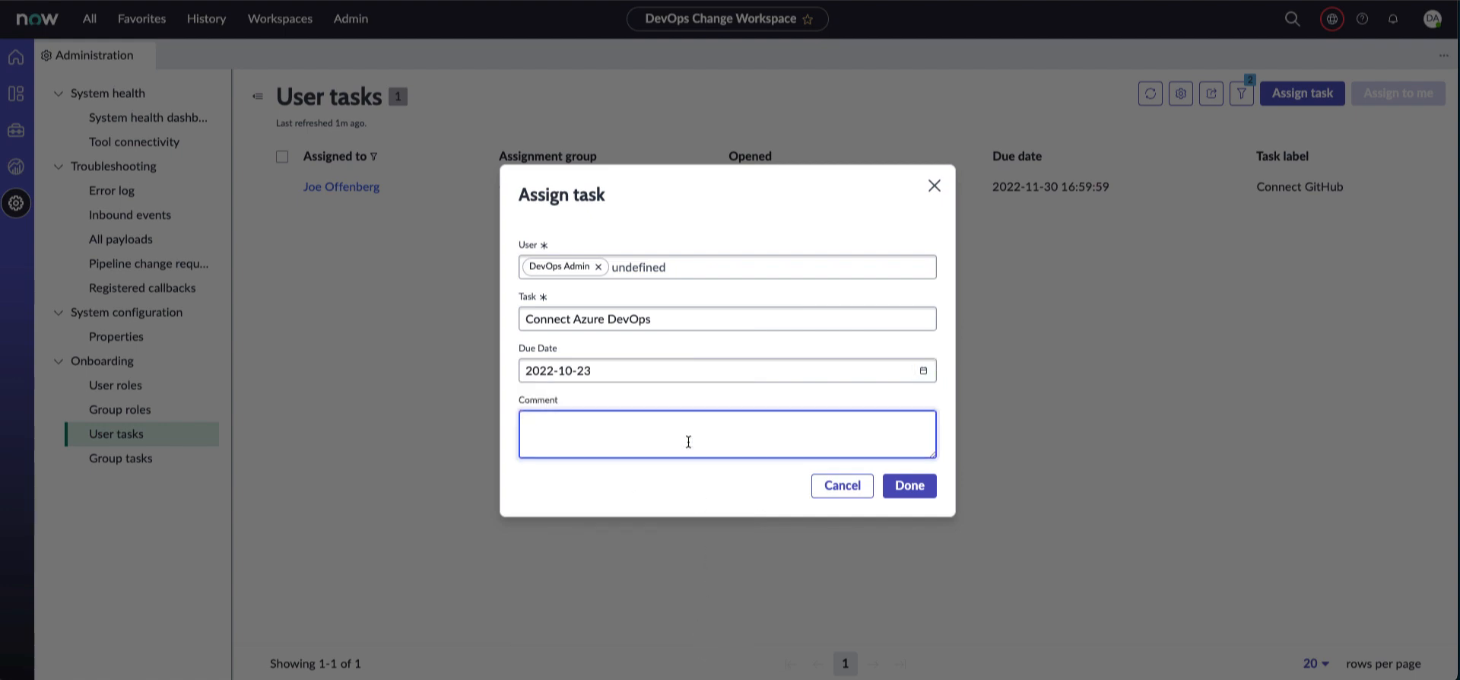
type("please connect ADO pipelines")
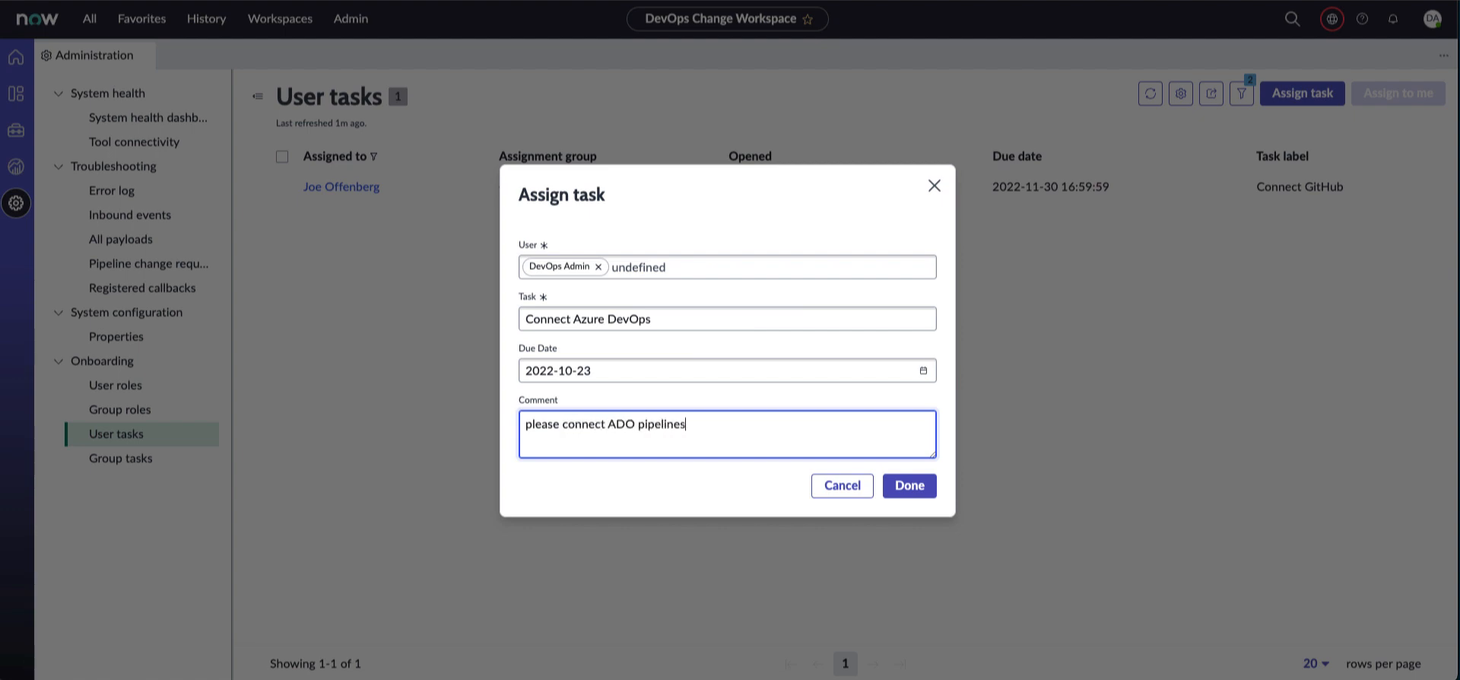
left_click(908, 492)
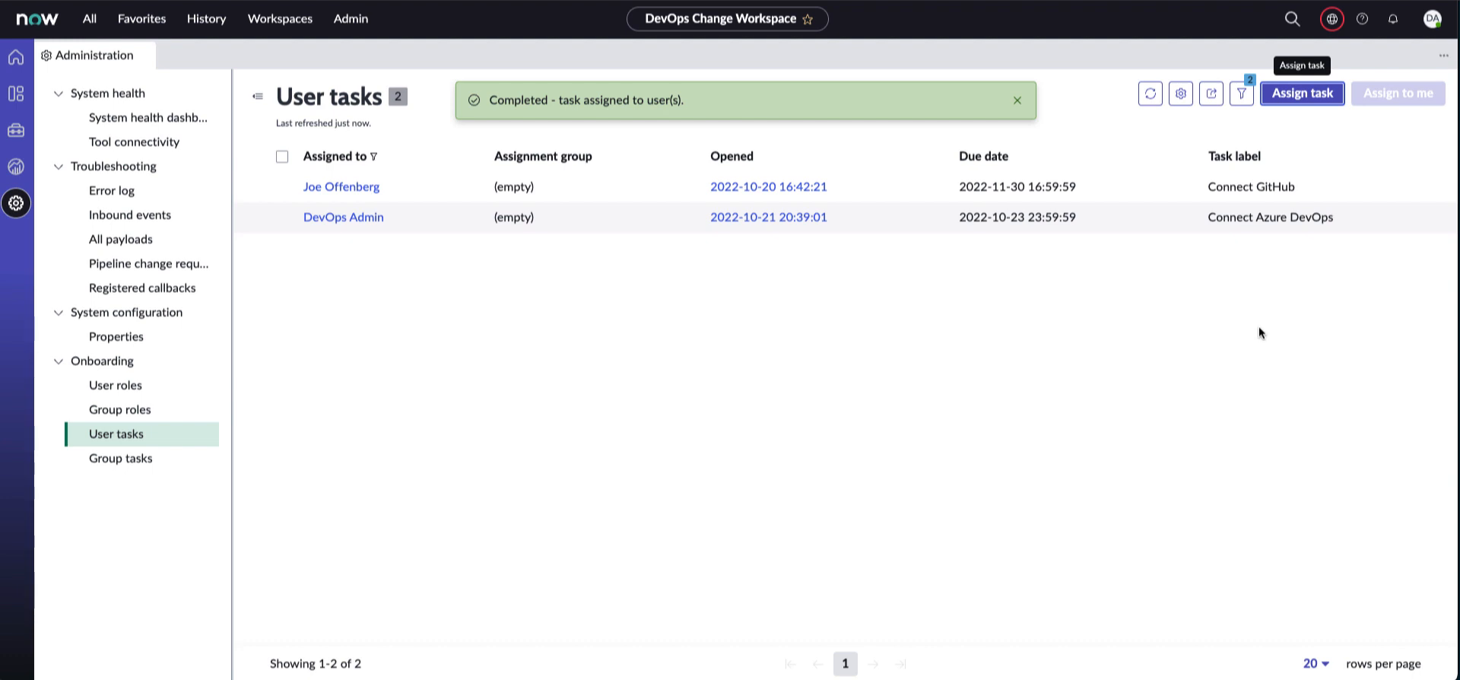
left_click(15, 61)
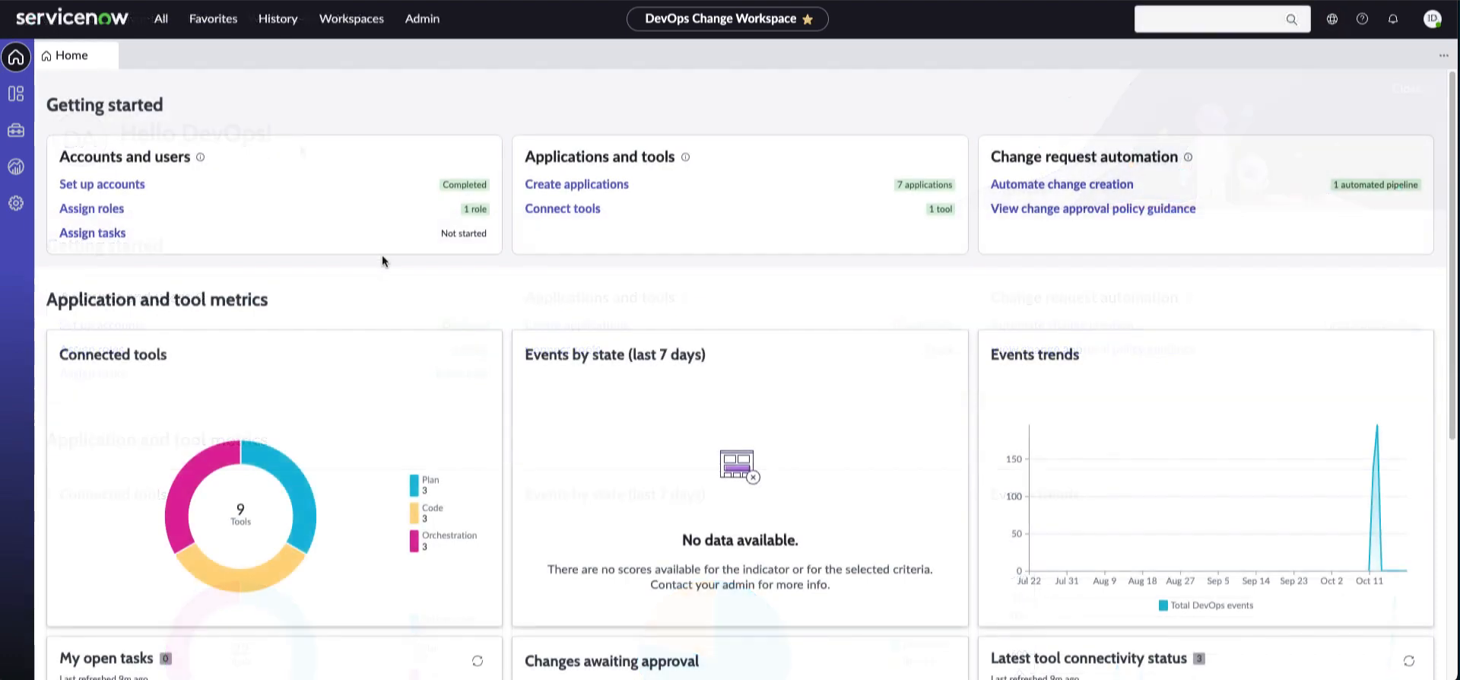
Begin an Azure DevOps orchestration tool connection named TestADO-1
left_click(592, 212)
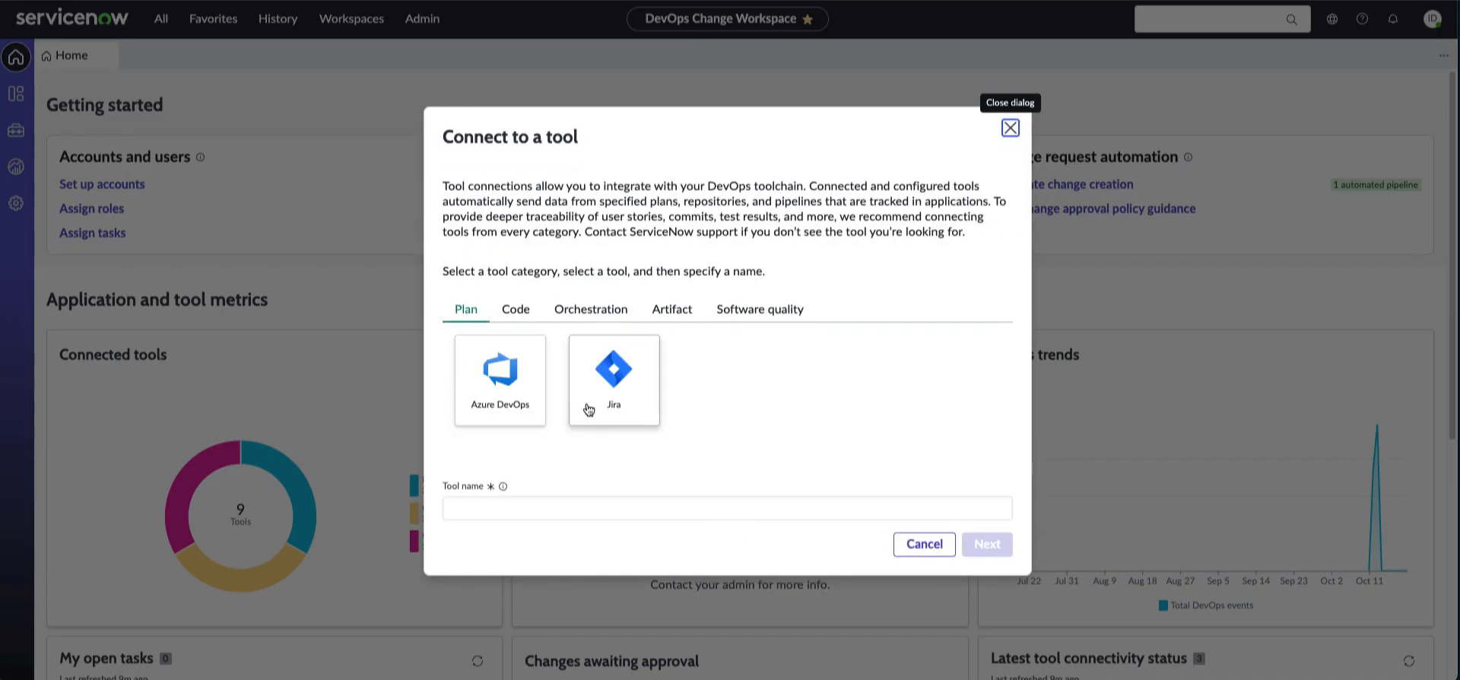
left_click(520, 314)
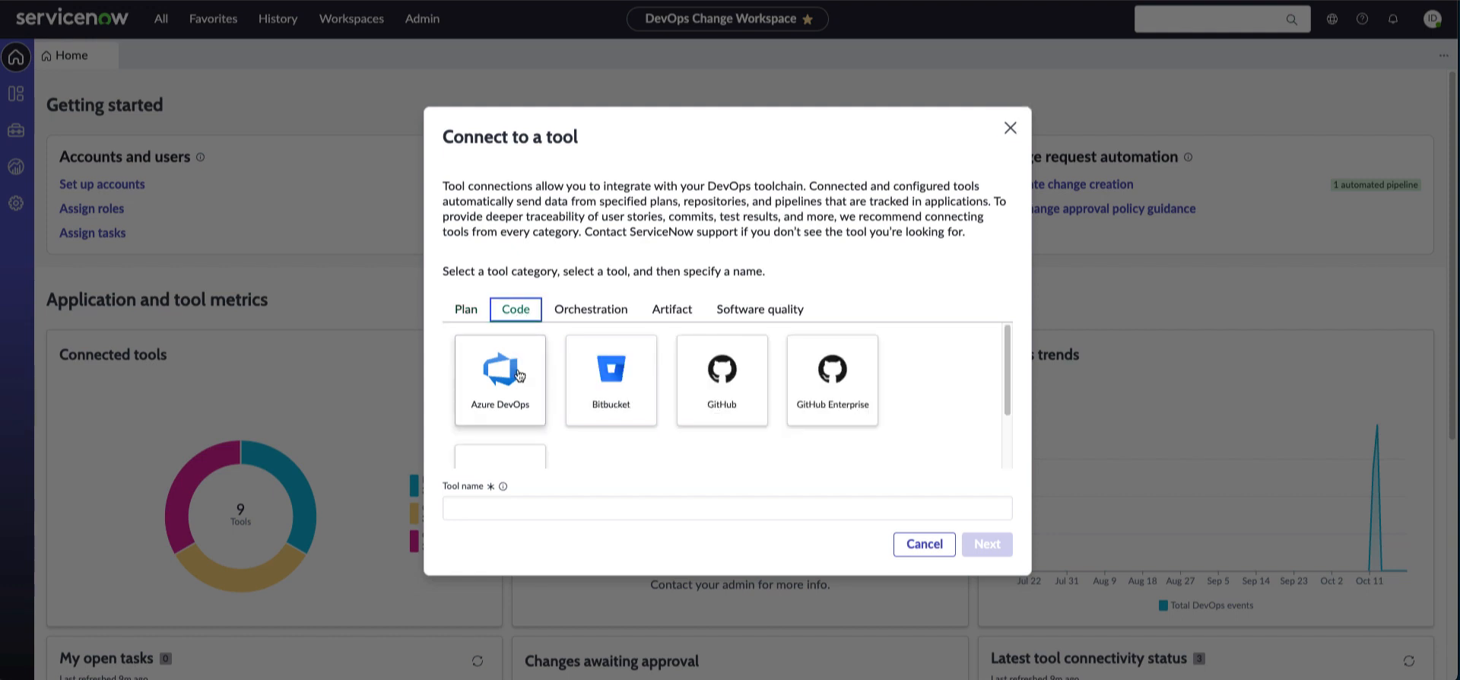
scroll(511, 399, "down", 2)
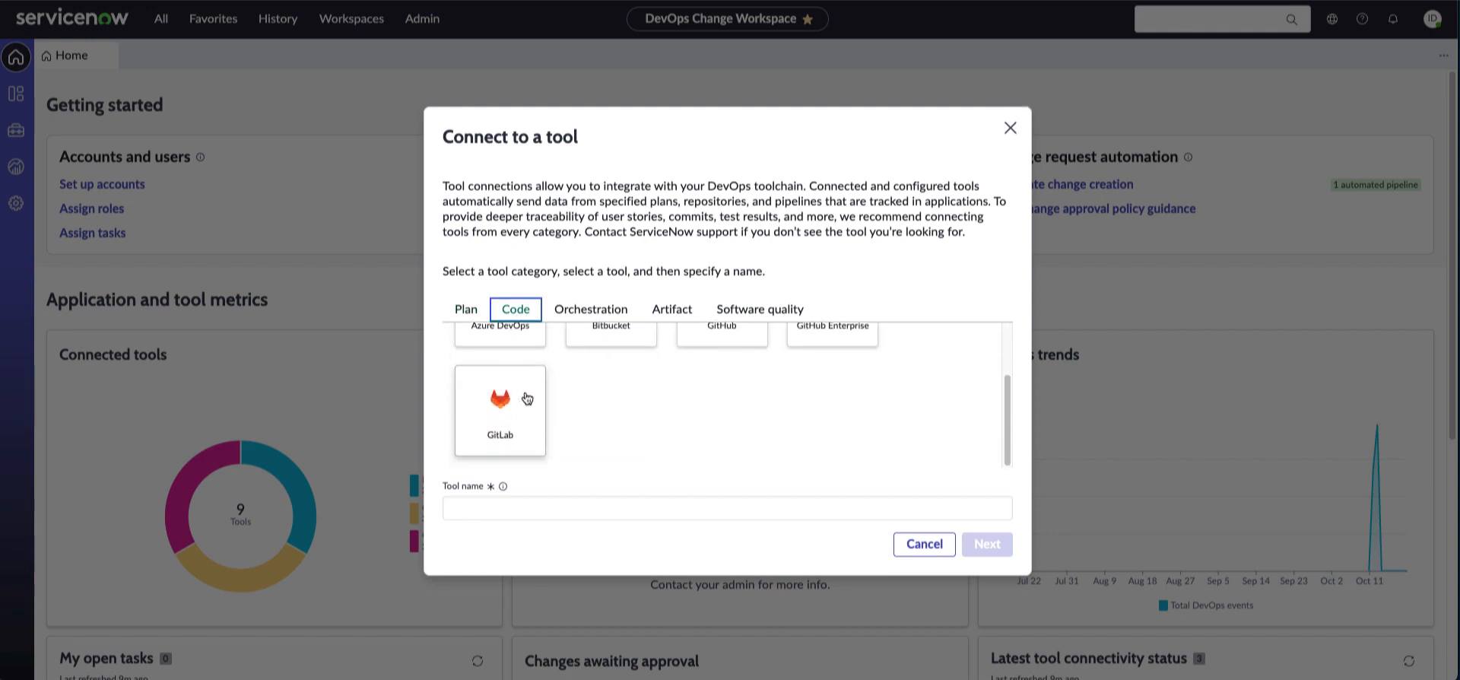
scroll(526, 397, "up", 2)
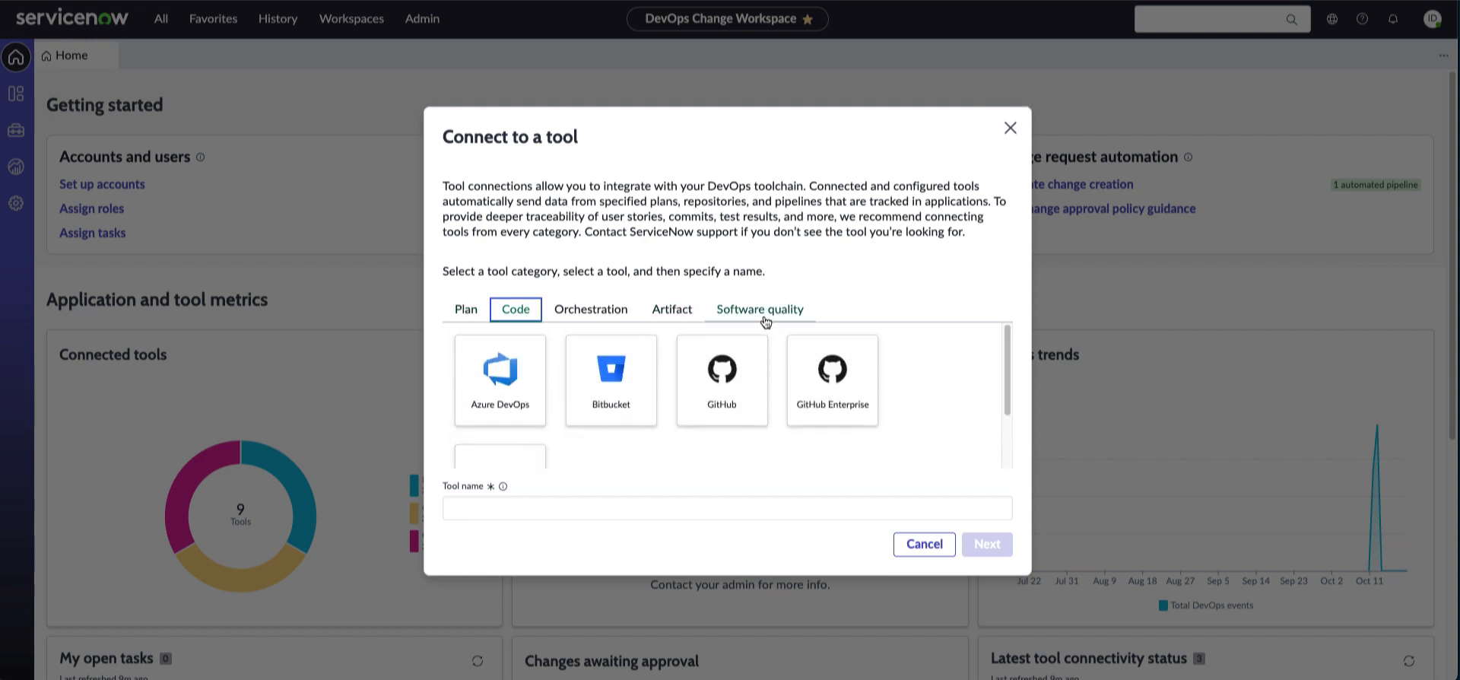
left_click(606, 314)
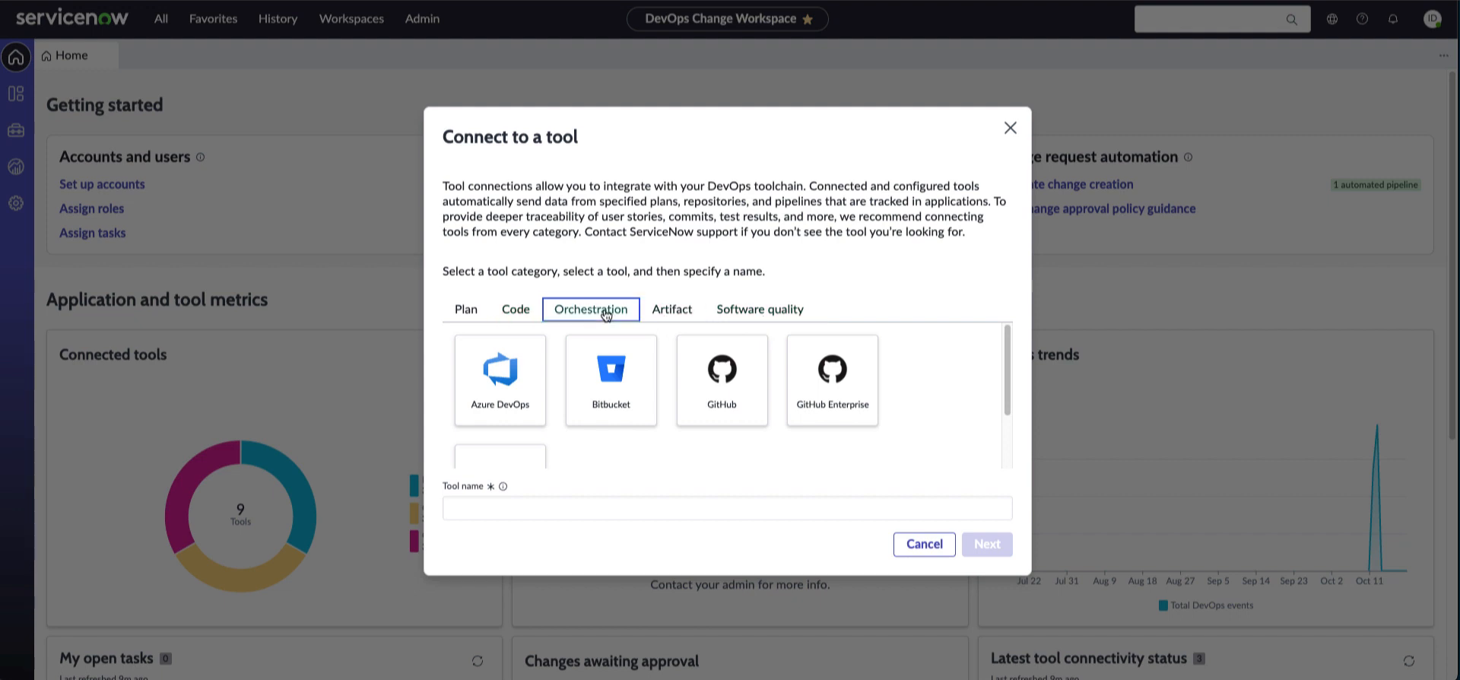
left_click(496, 399)
left_click(548, 509)
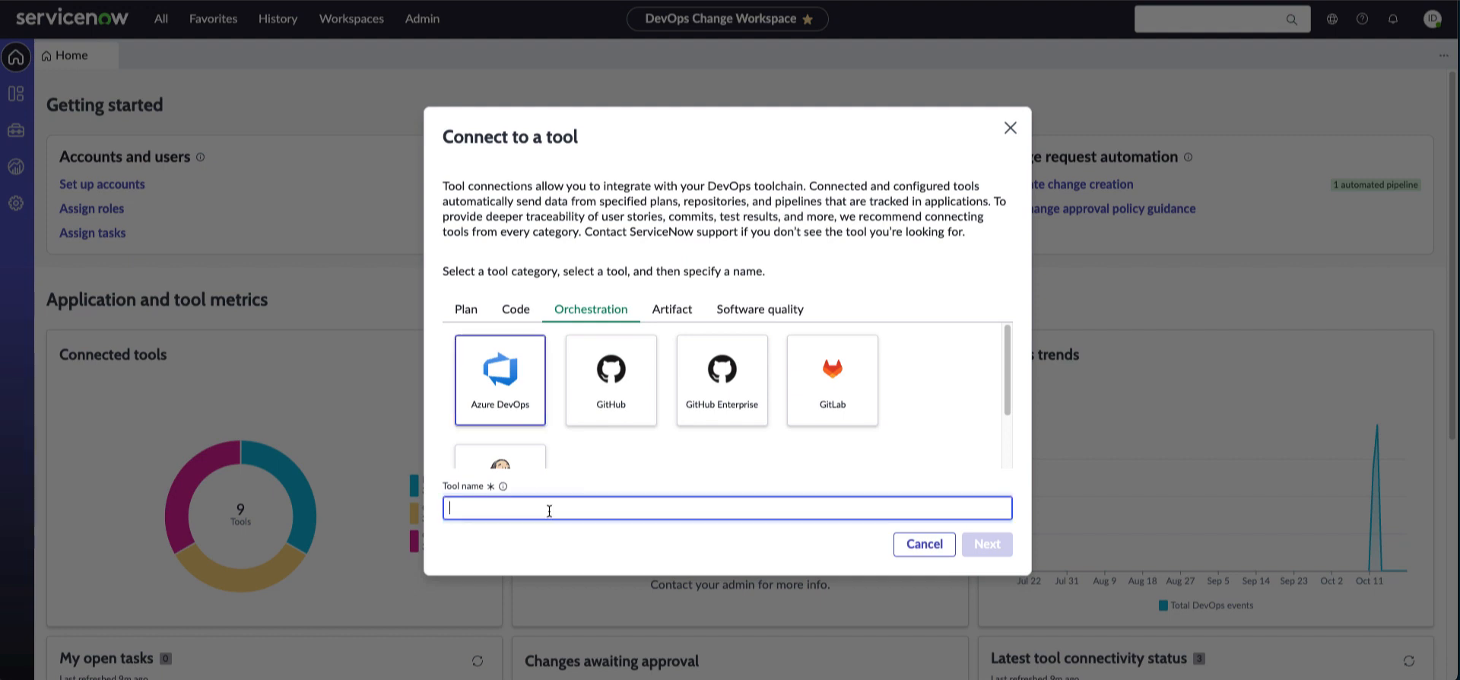
type("Te")
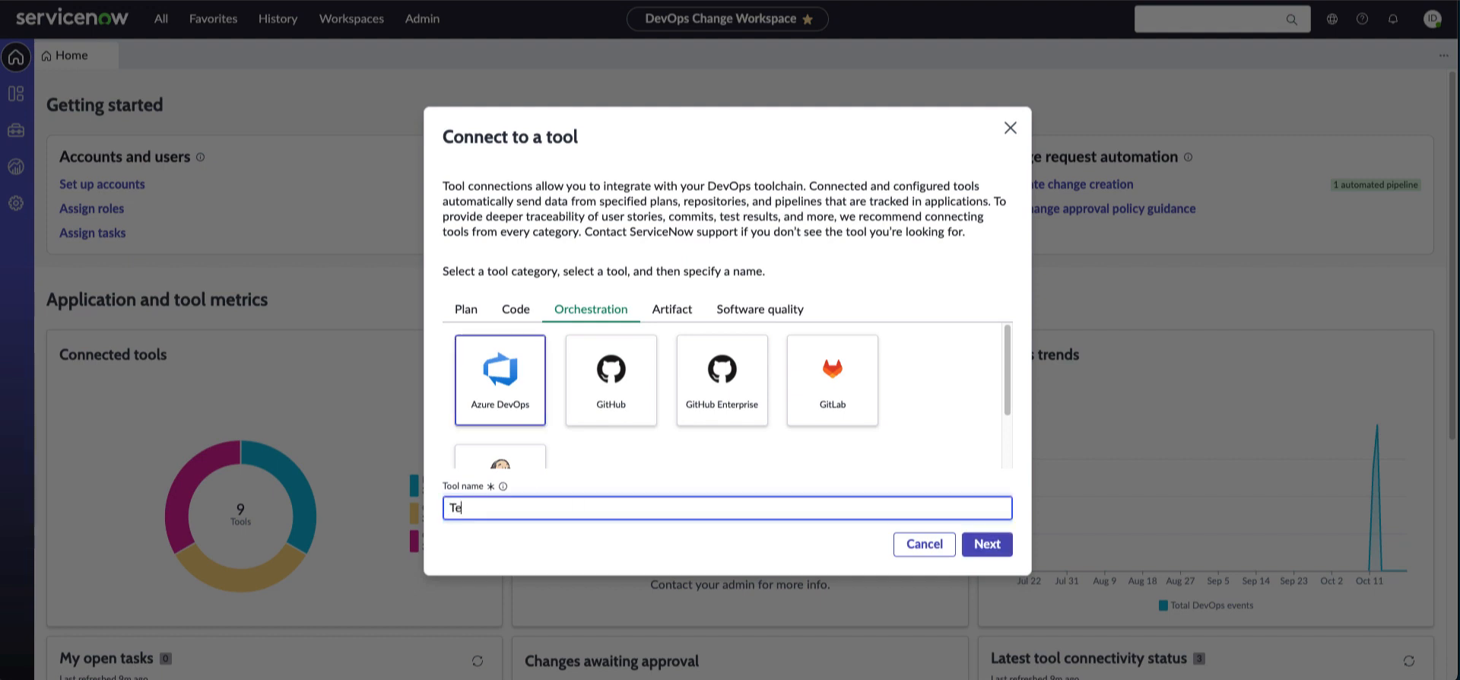
type("stADO-1")
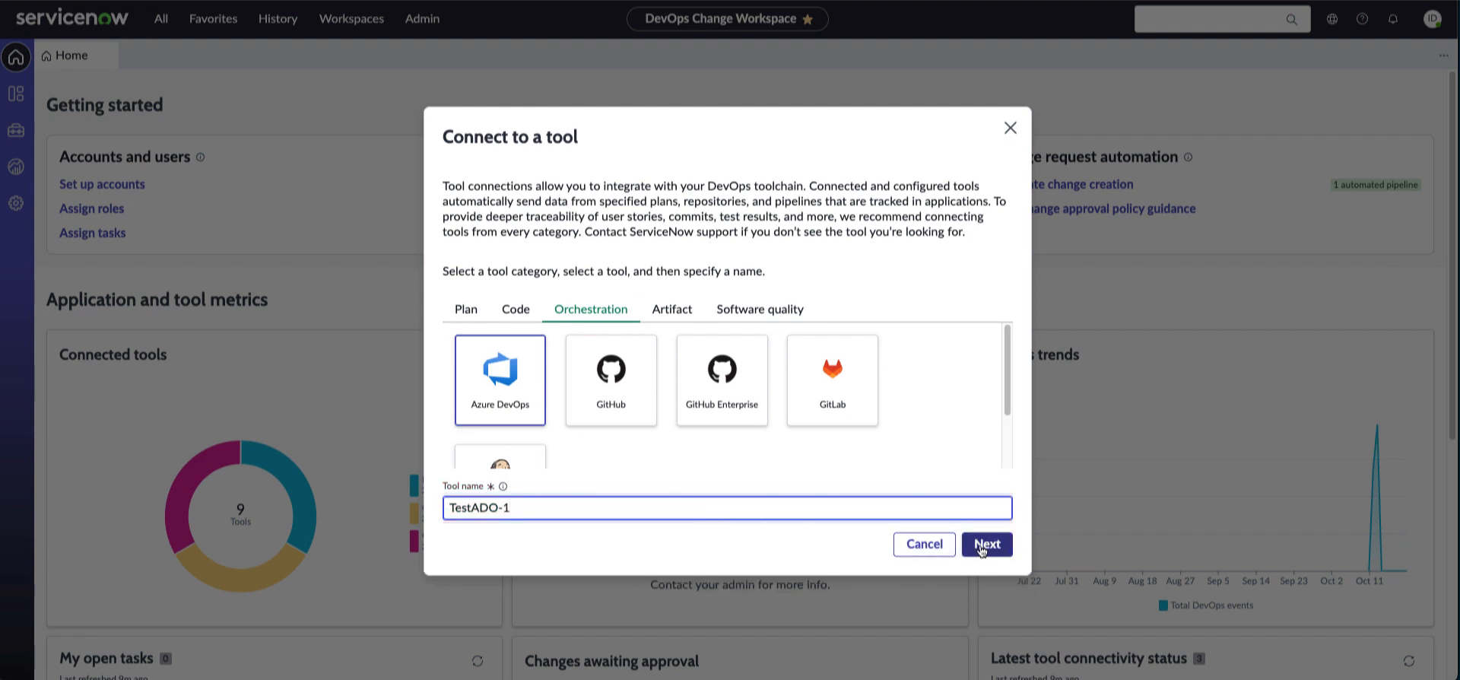
left_click(981, 544)
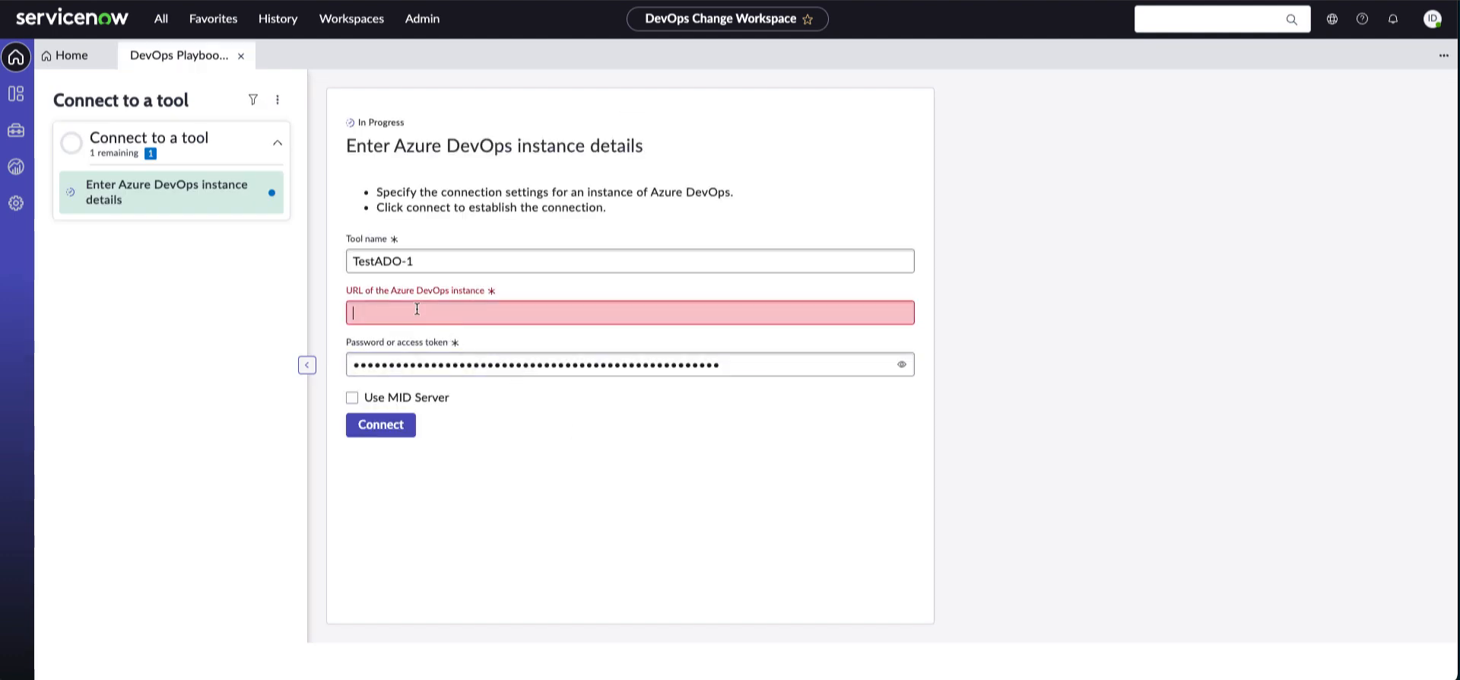
Paste the Azure DevOps instance URL, connect, and accept the passed permission checks
left_click(449, 326)
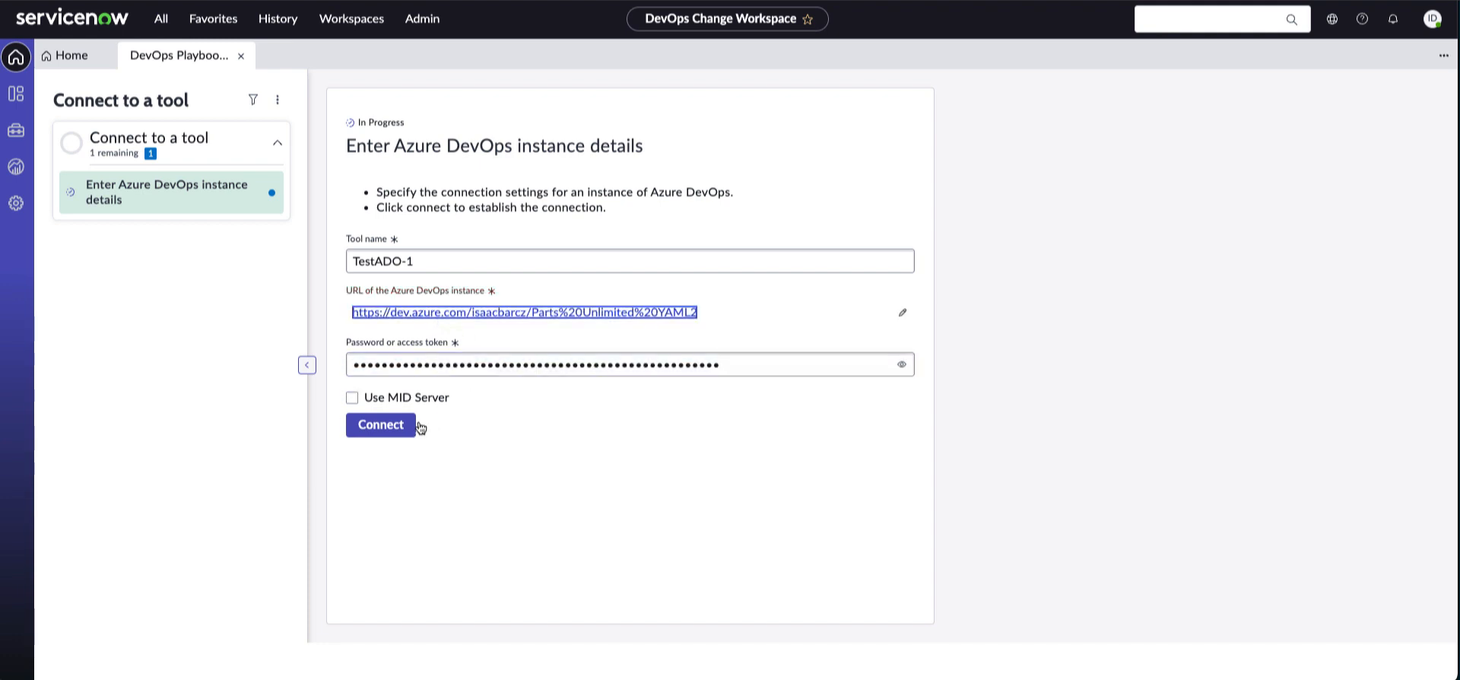
left_click(381, 430)
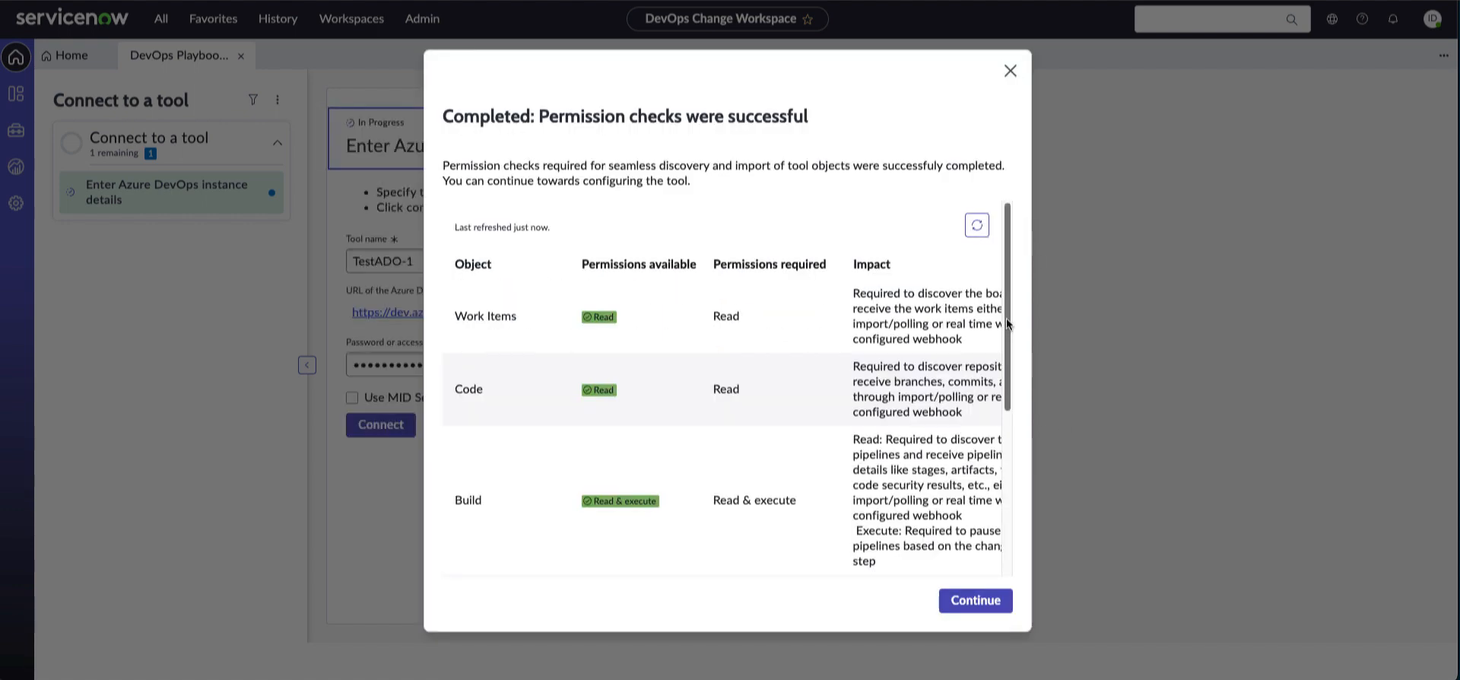
left_click_drag(1007, 323, 1010, 504)
left_click_drag(898, 571, 970, 587)
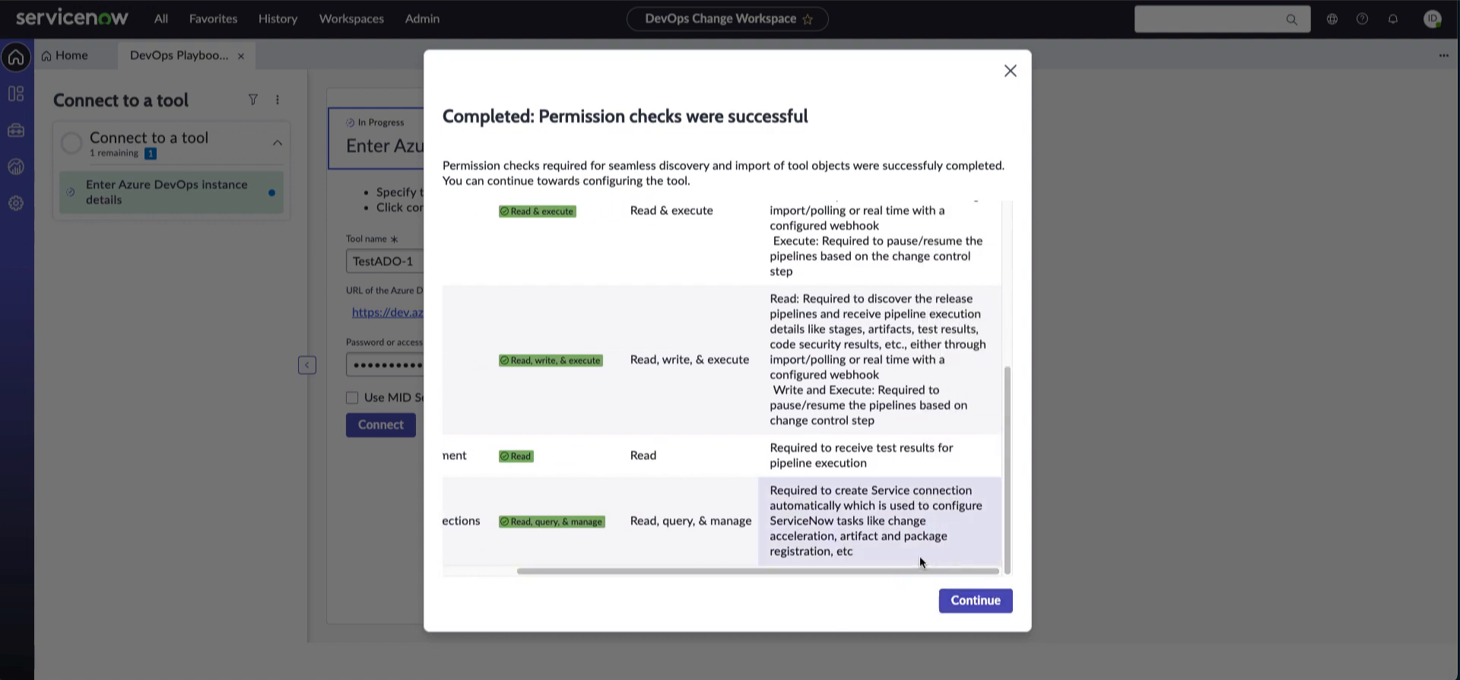
left_click(969, 600)
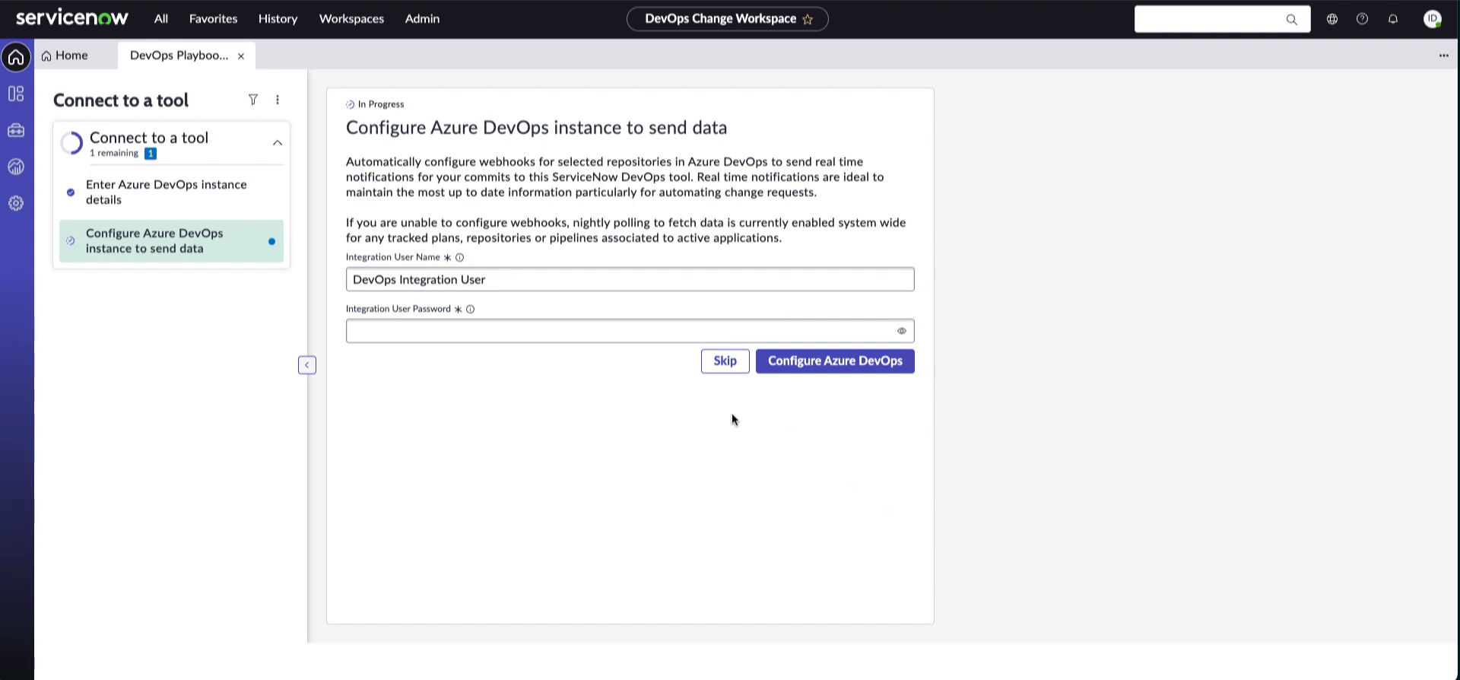
Skip the webhook configuration for real-time Azure DevOps data
left_click(724, 362)
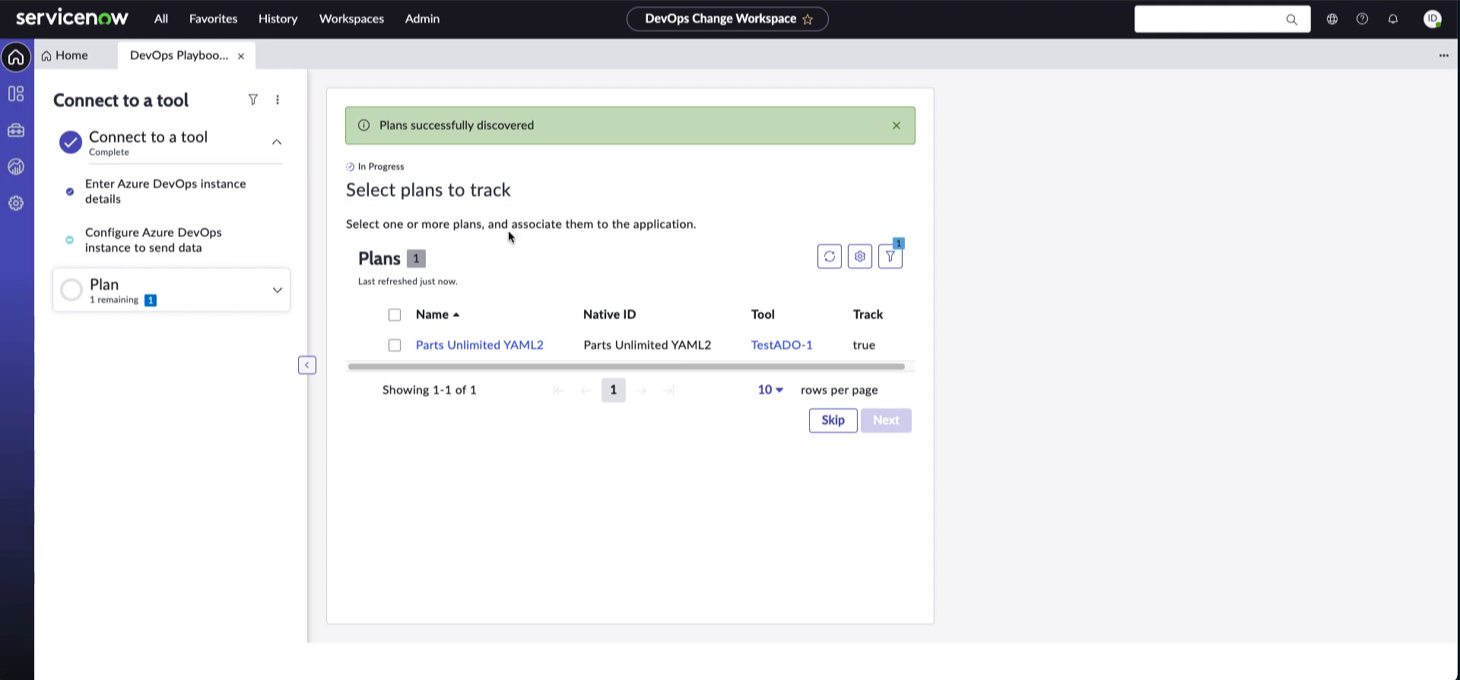
Track the Parts Unlimited YAML2 plan, PartsUnlimited repository and PartsUnlimited pipeline
left_click(395, 314)
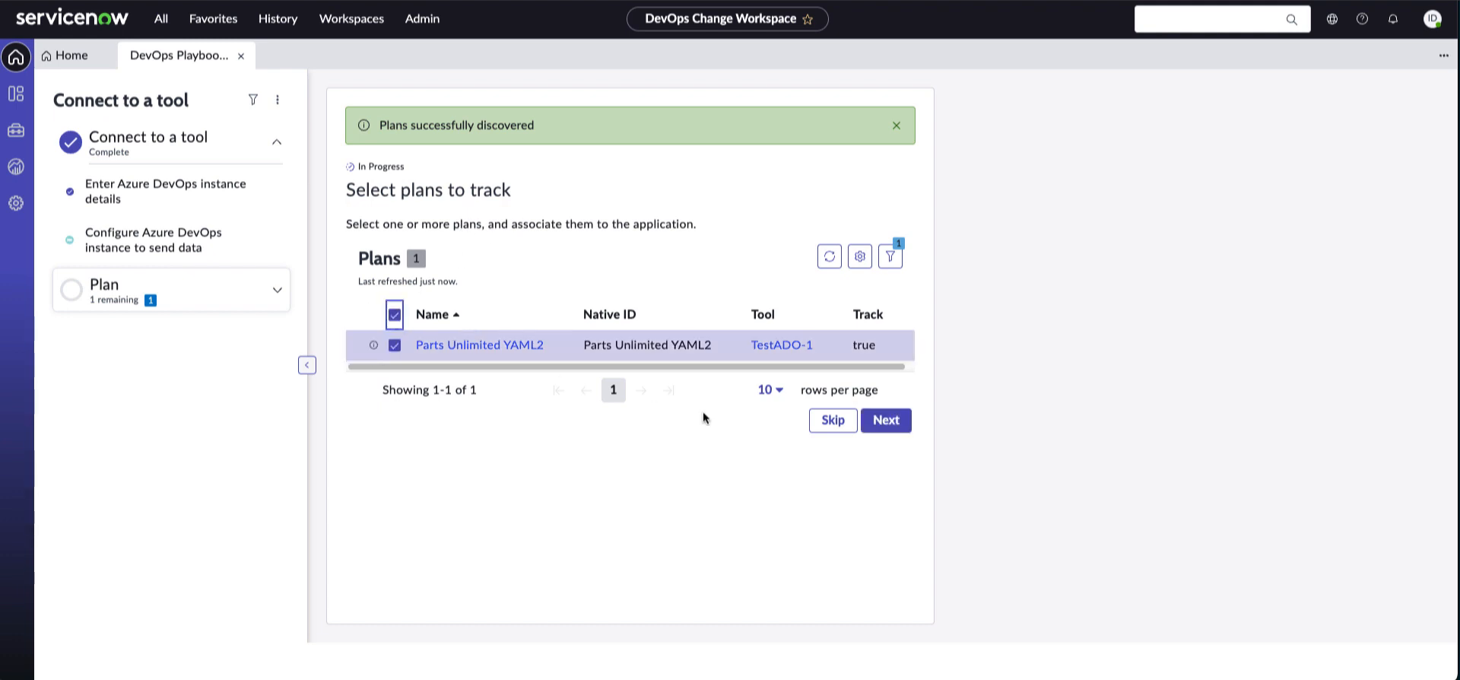
left_click(888, 426)
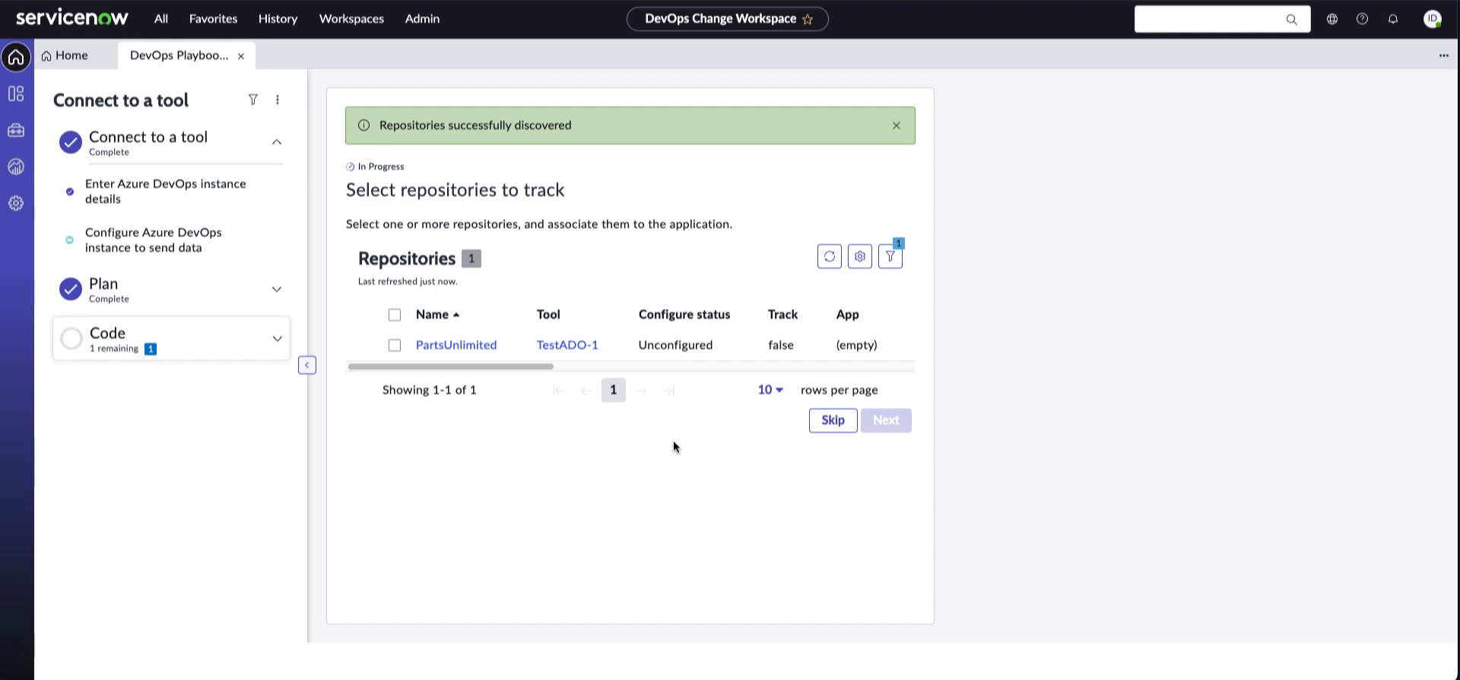
left_click(394, 315)
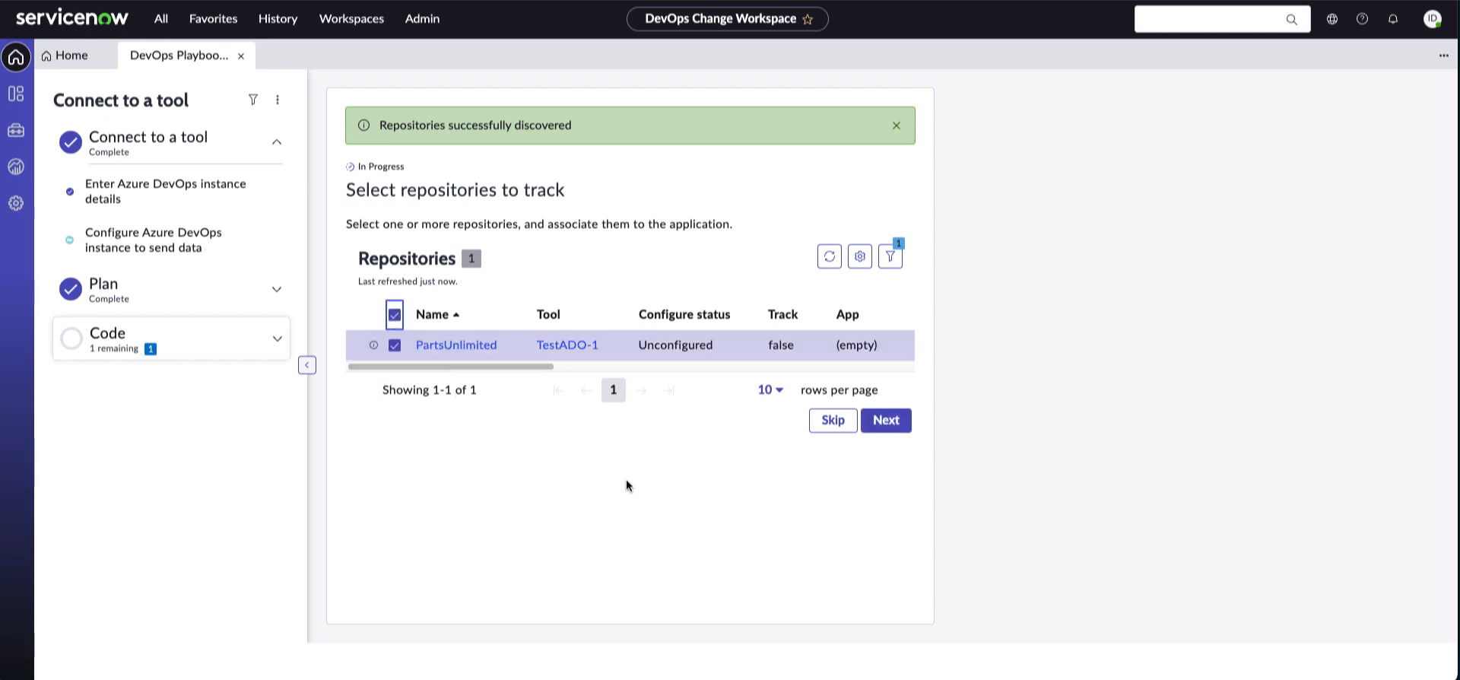
left_click(885, 422)
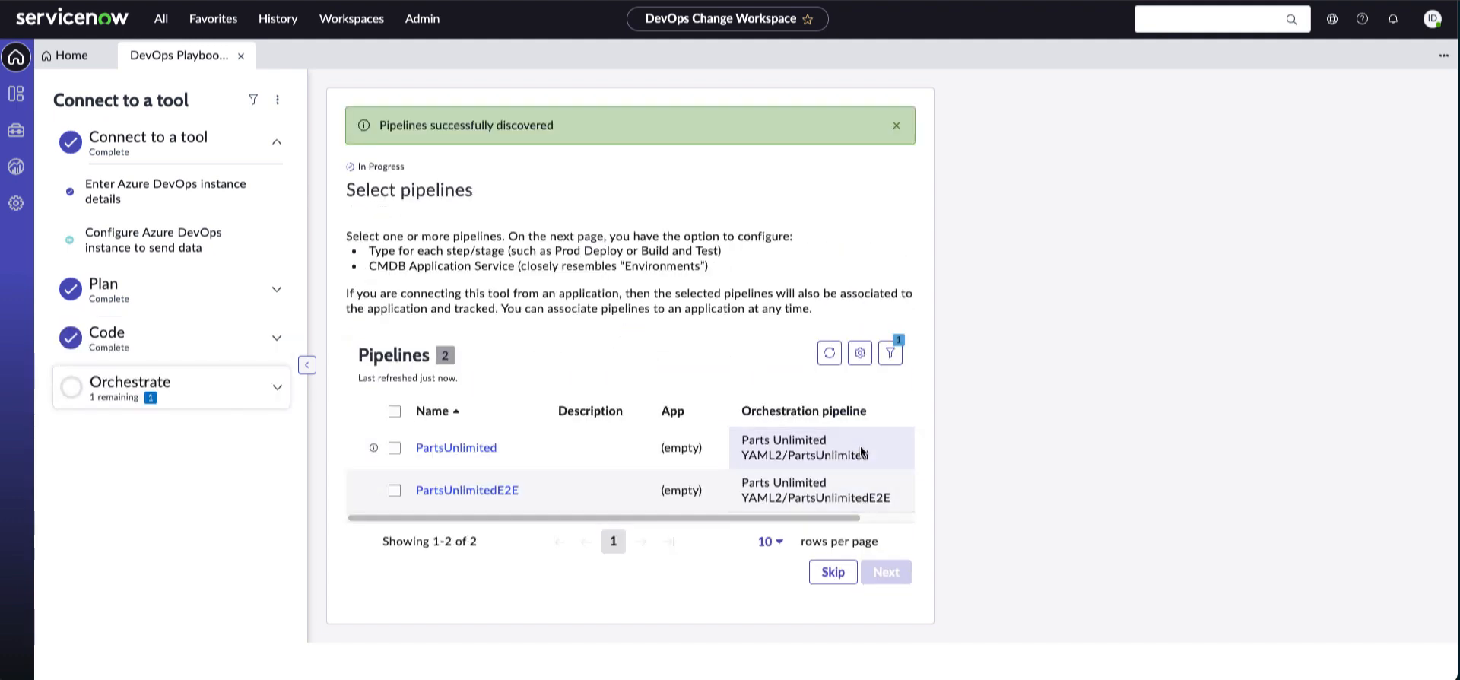
left_click(394, 448)
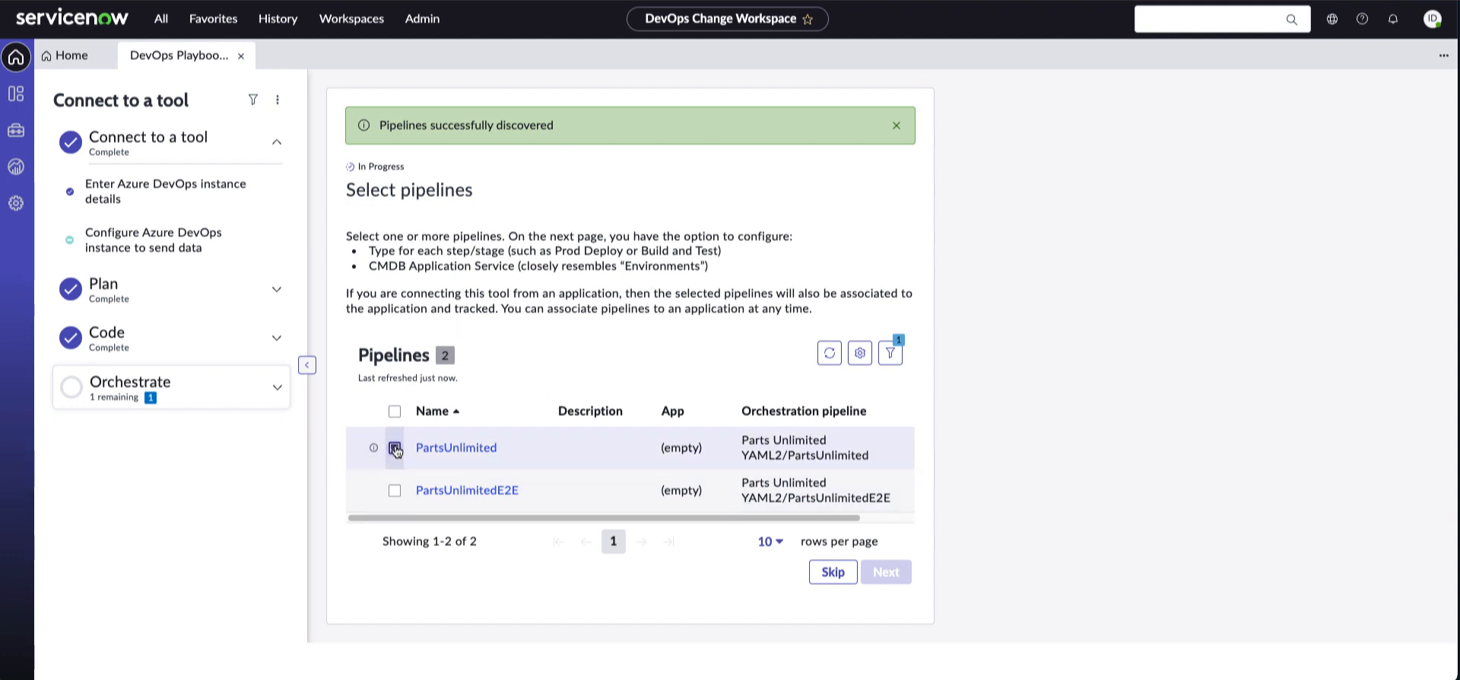
left_click(883, 571)
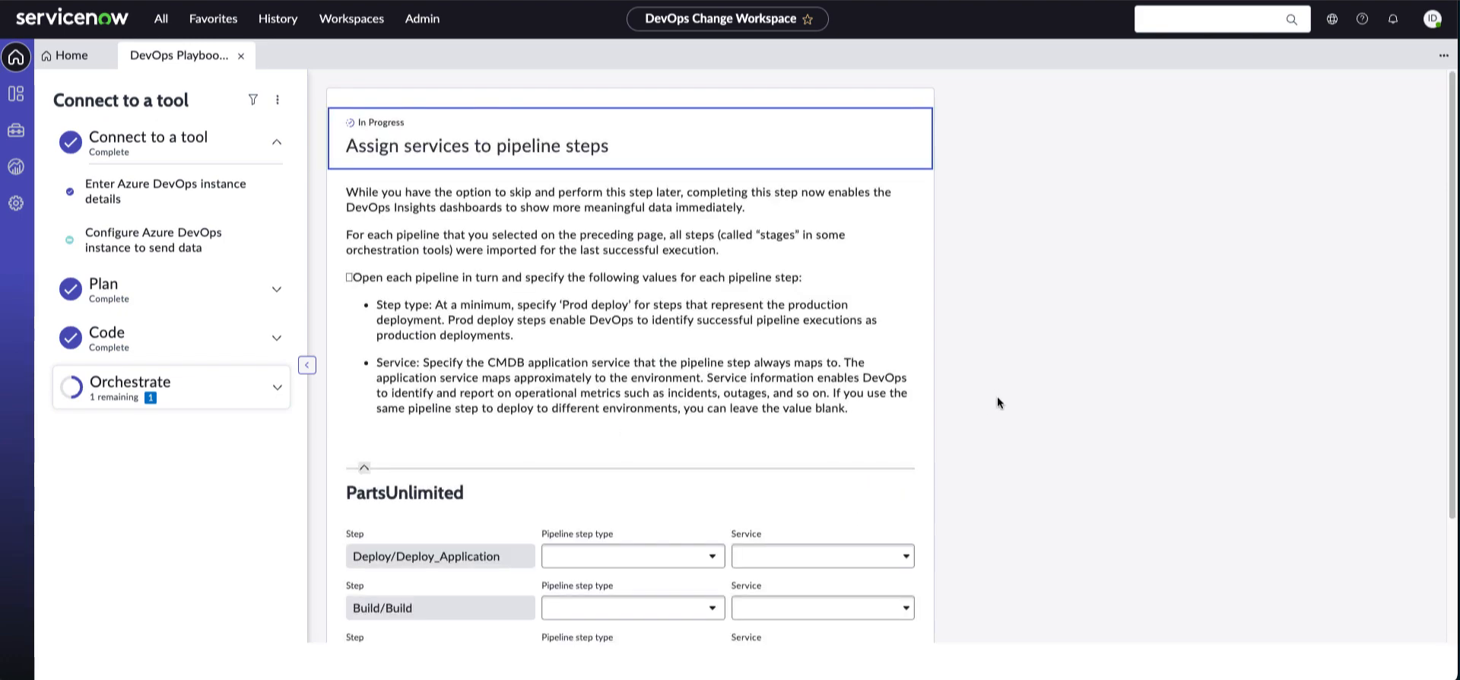
Set the Deploy/Deploy_Application pipeline step type to Deploy and Test
scroll(999, 399, "down", 1)
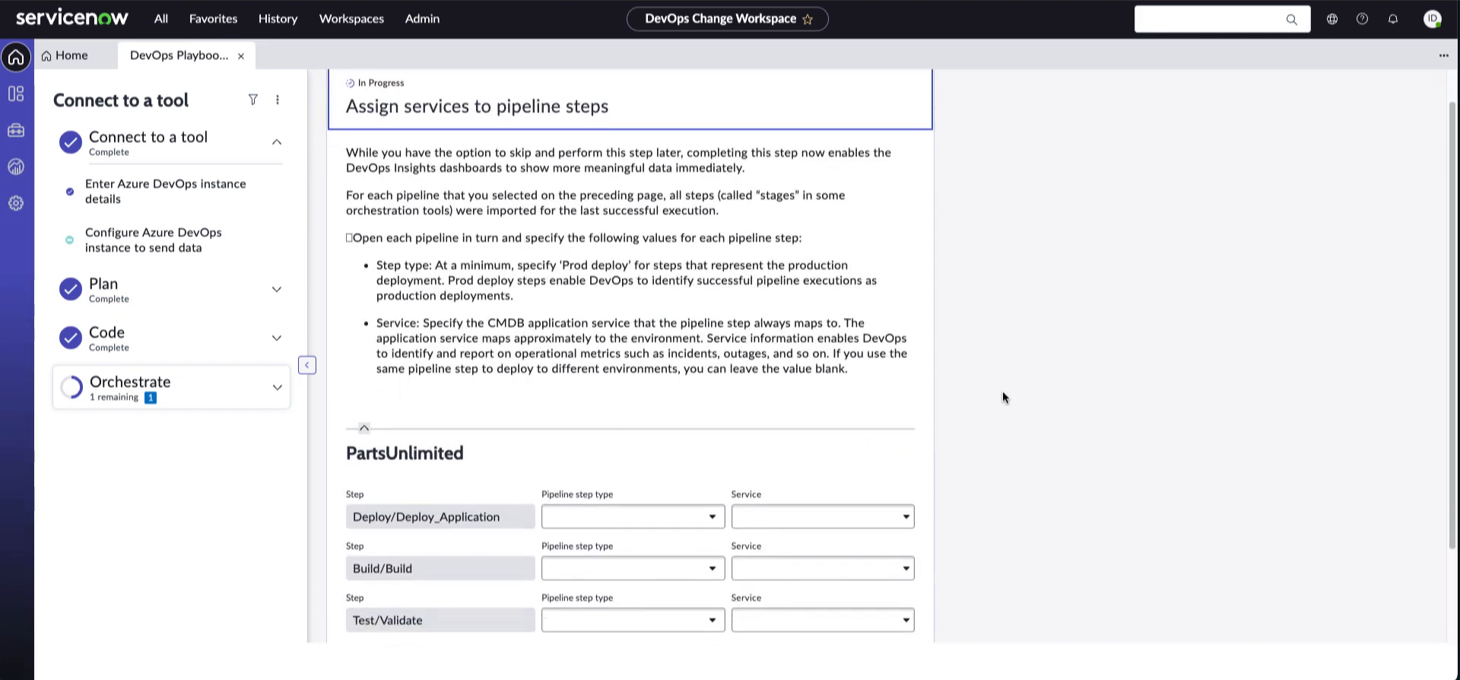
scroll(1002, 396, "up", 1)
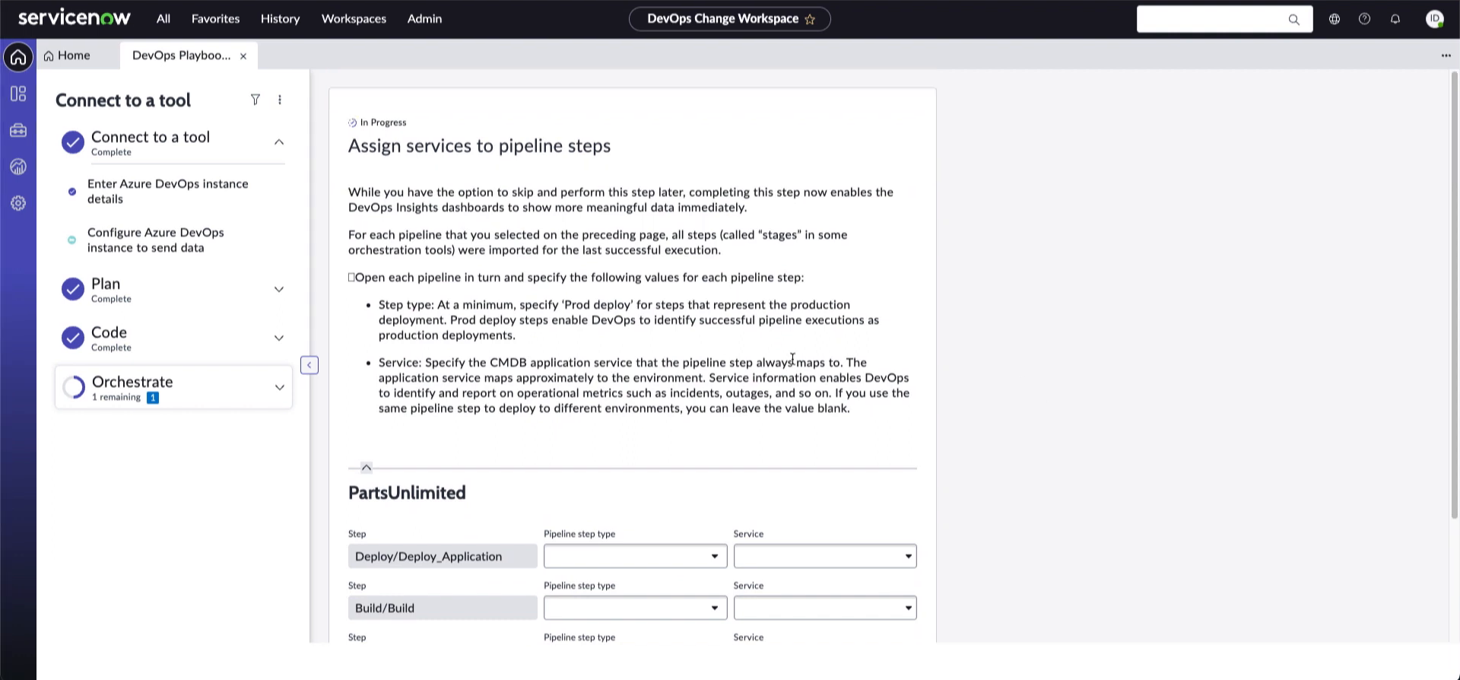
scroll(652, 356, "down", 1)
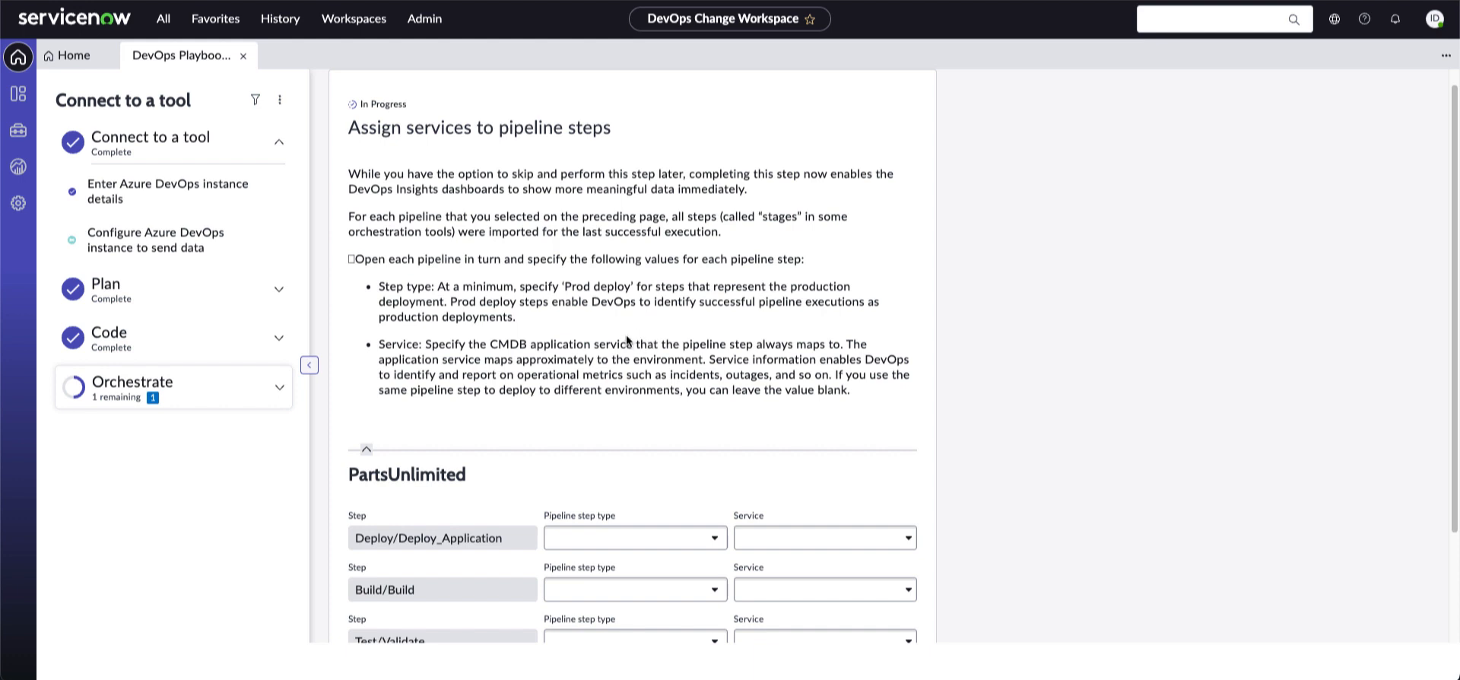
scroll(607, 326, "down", 2)
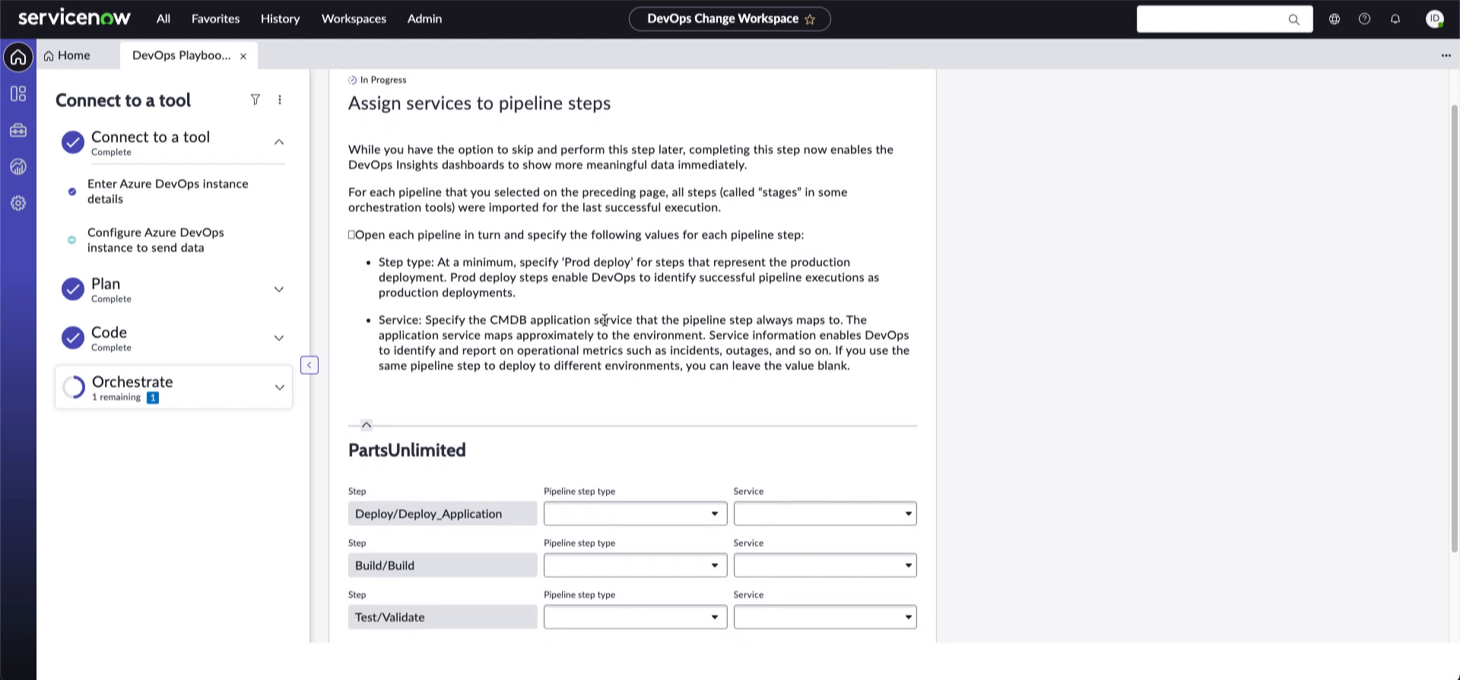
scroll(604, 324, "down", 1)
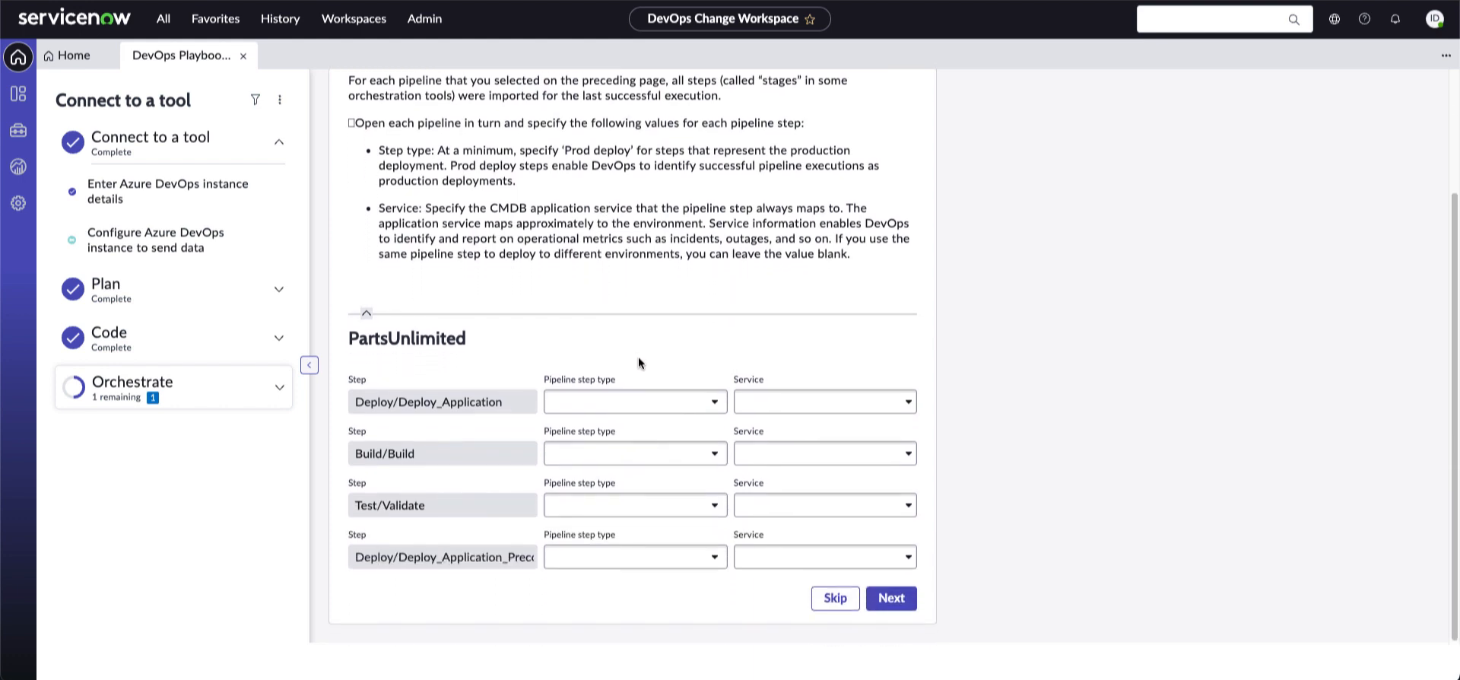
left_click(676, 402)
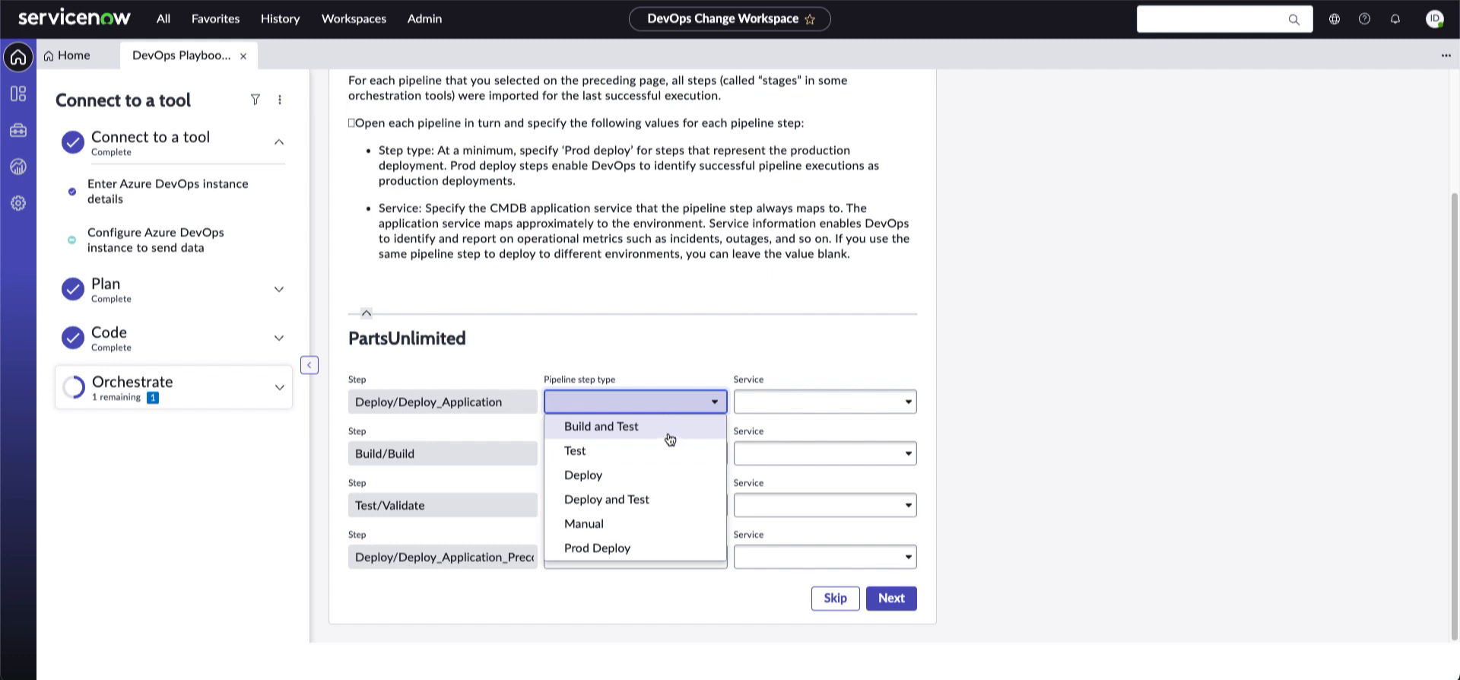
left_click(659, 498)
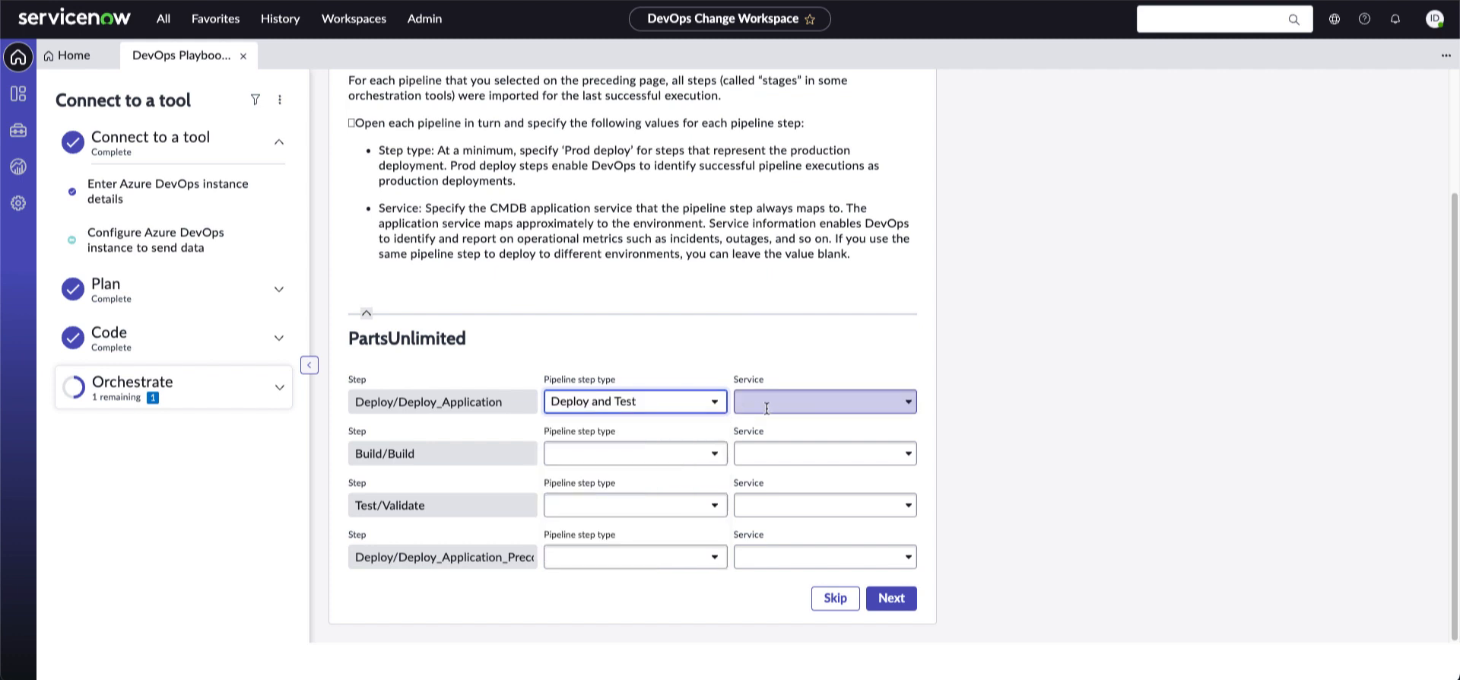
Map Deploy/Deploy_Application to the IT Services service and skip the remaining assignments
left_click(766, 409)
scroll(872, 509, "down", 1)
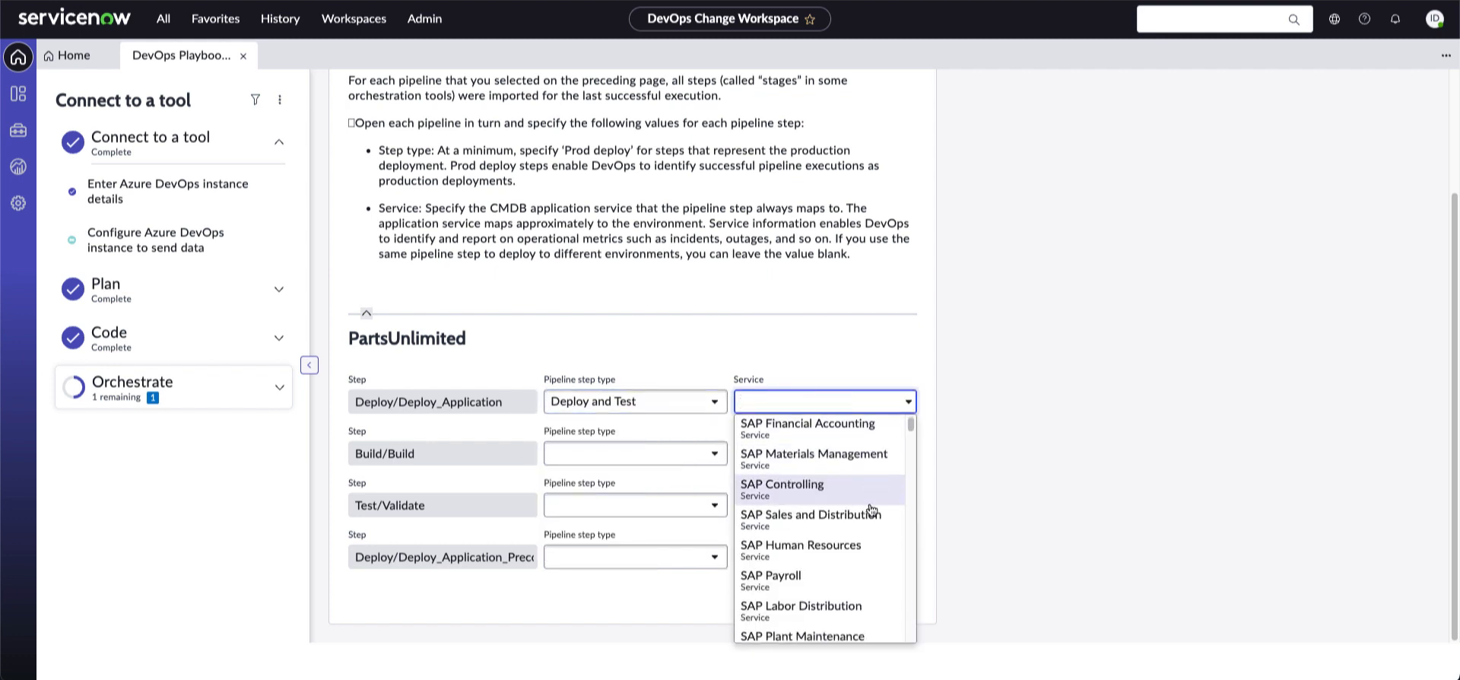
scroll(873, 509, "down", 3)
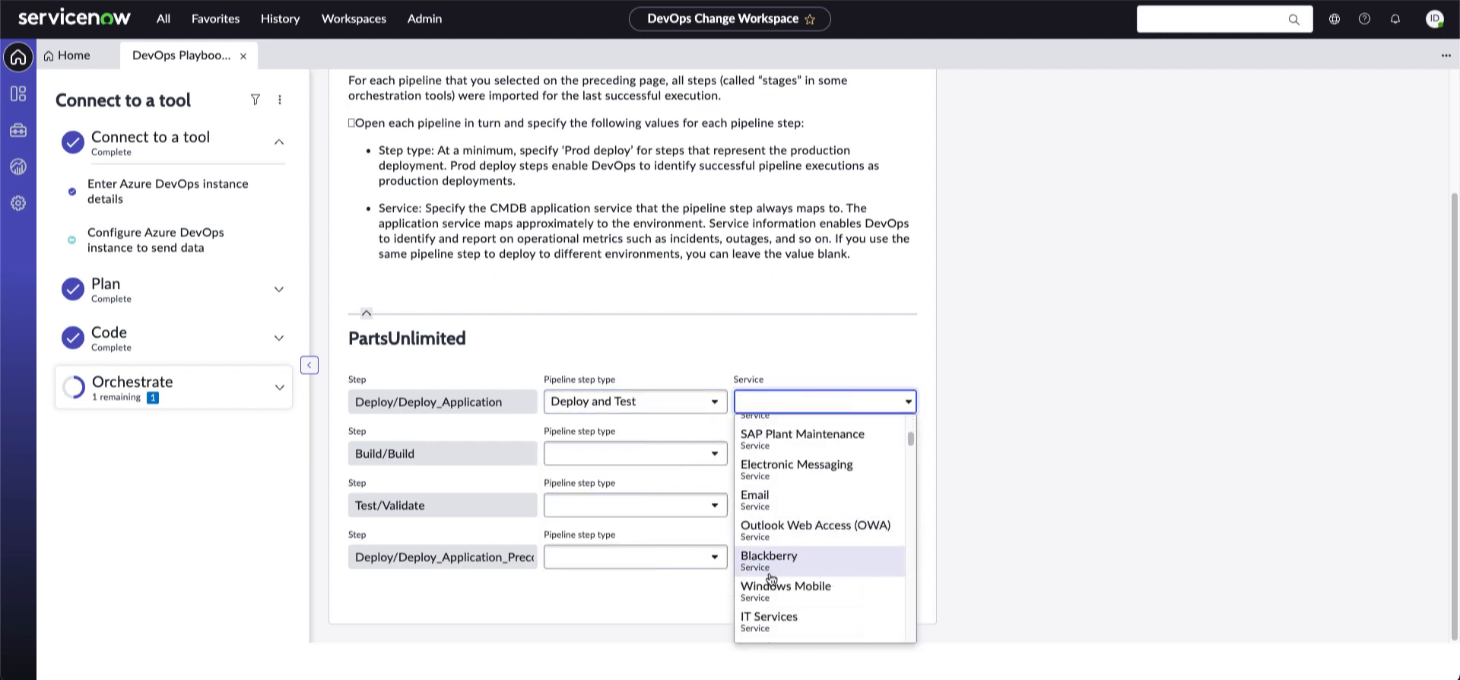
left_click(766, 622)
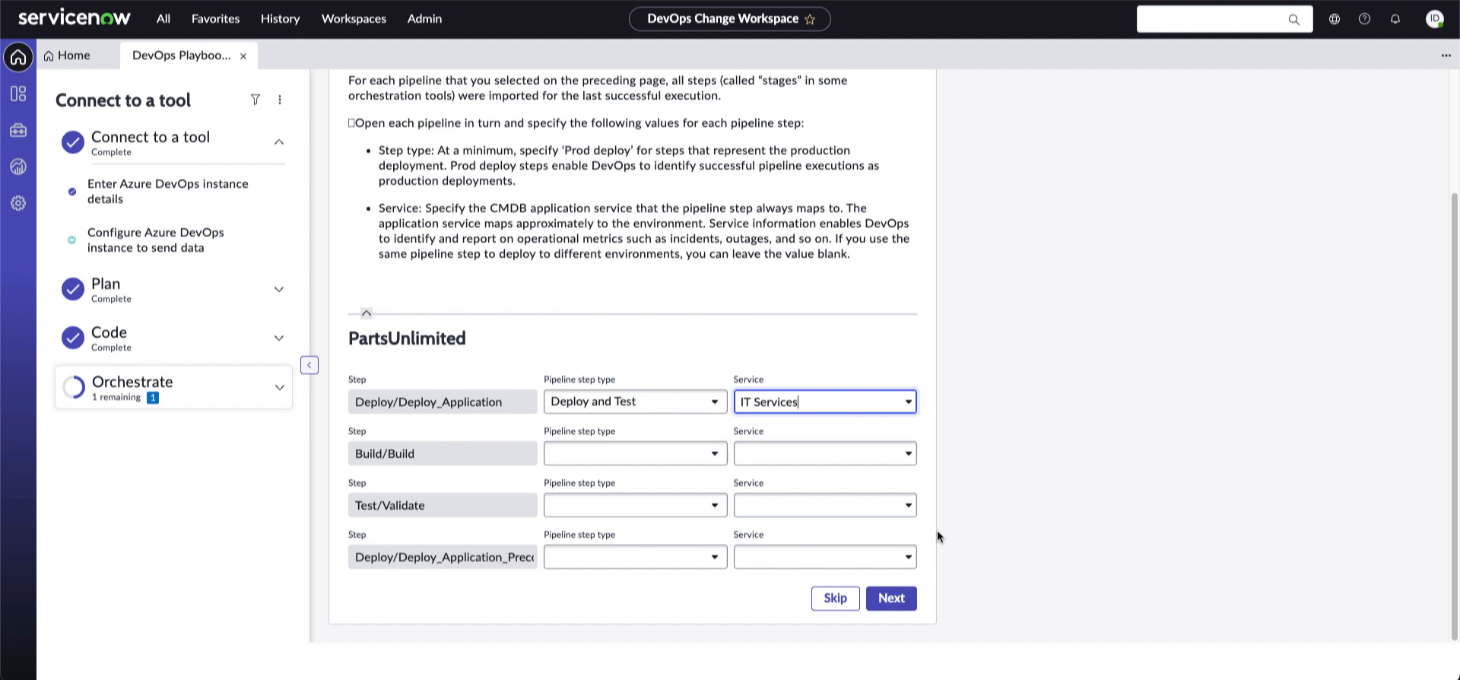
left_click(836, 601)
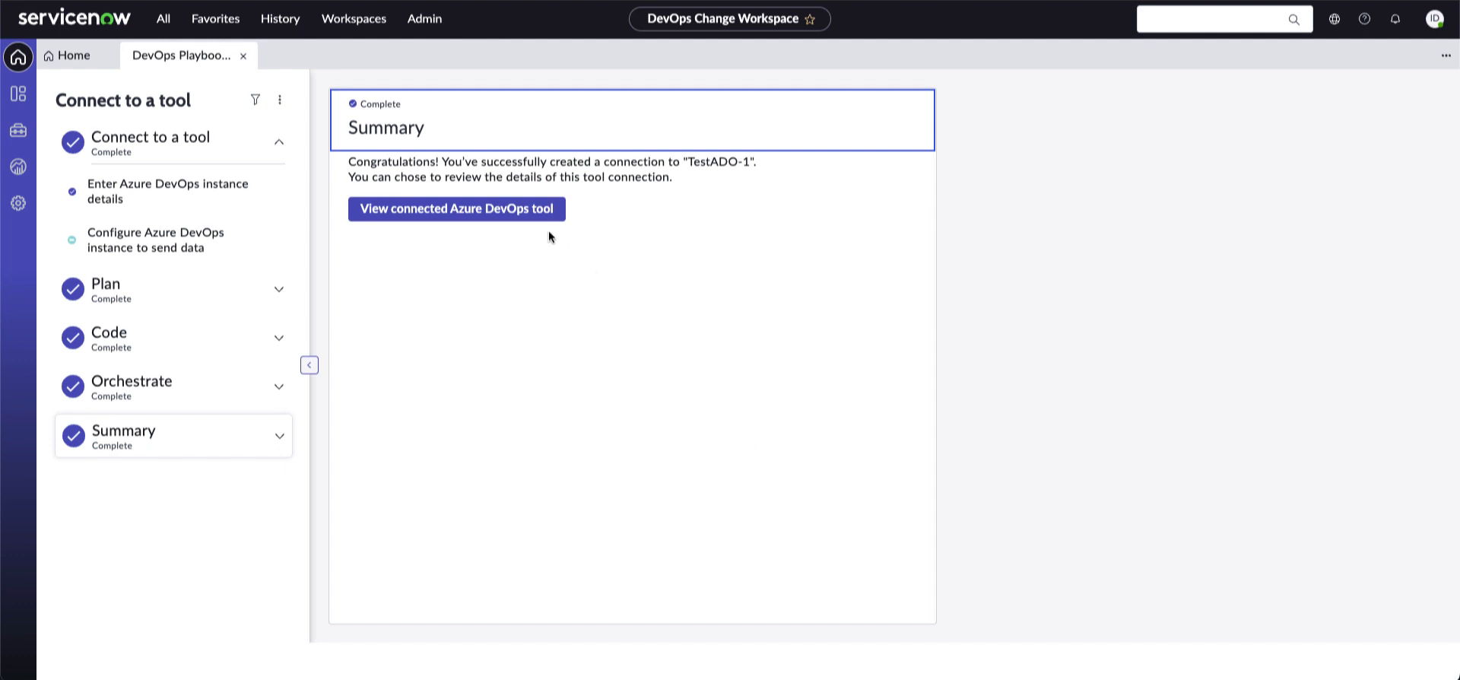
Open the TestADO-1 Azure DevOps tool record's details
left_click(522, 218)
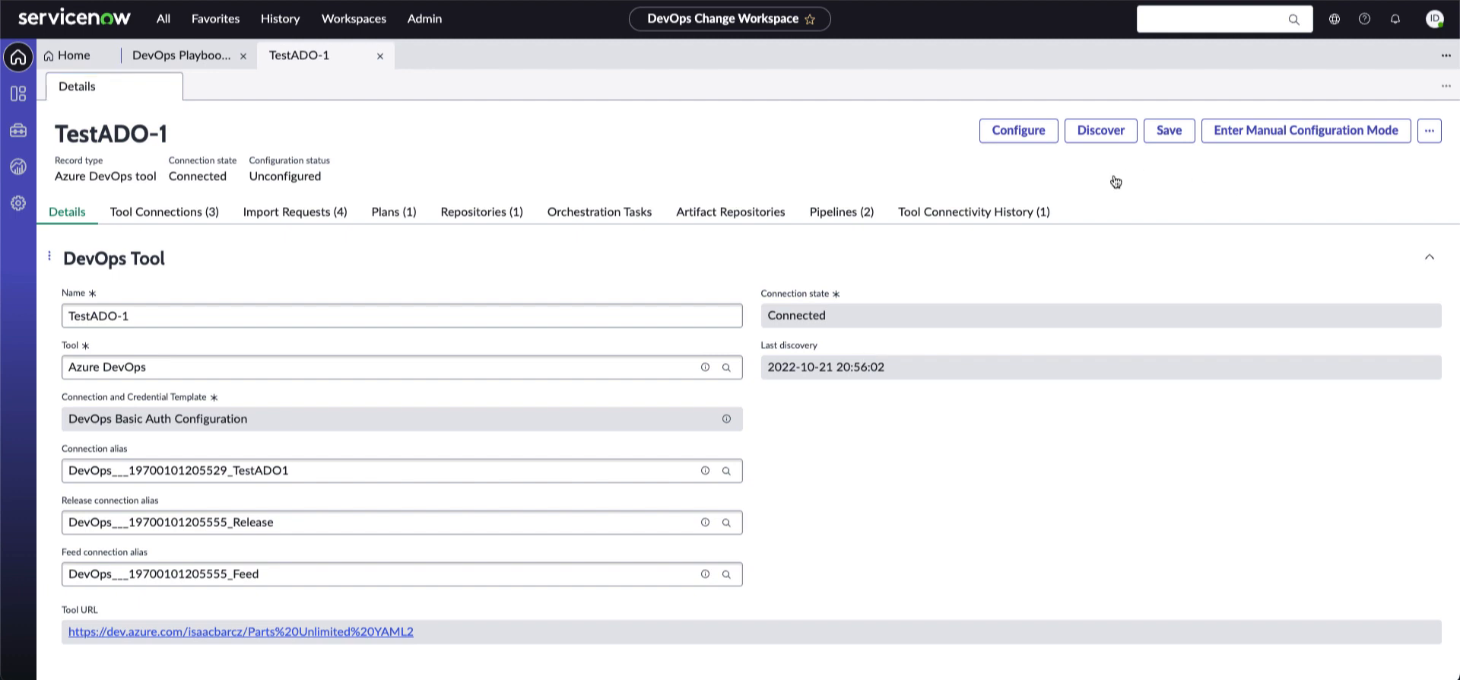
Review TestADO-1's connections, import requests, plans, repositories, pipelines and connectivity history, then rediscover
left_click(190, 214)
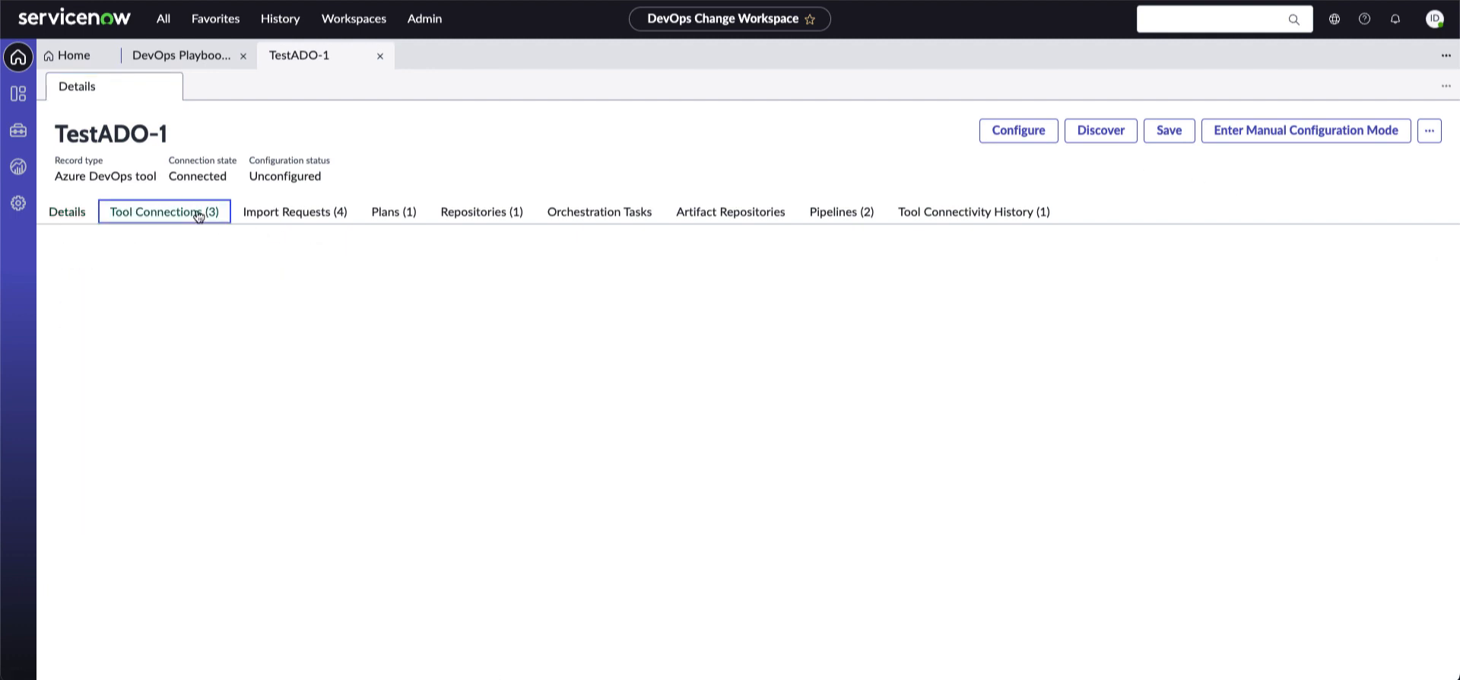
left_click(292, 214)
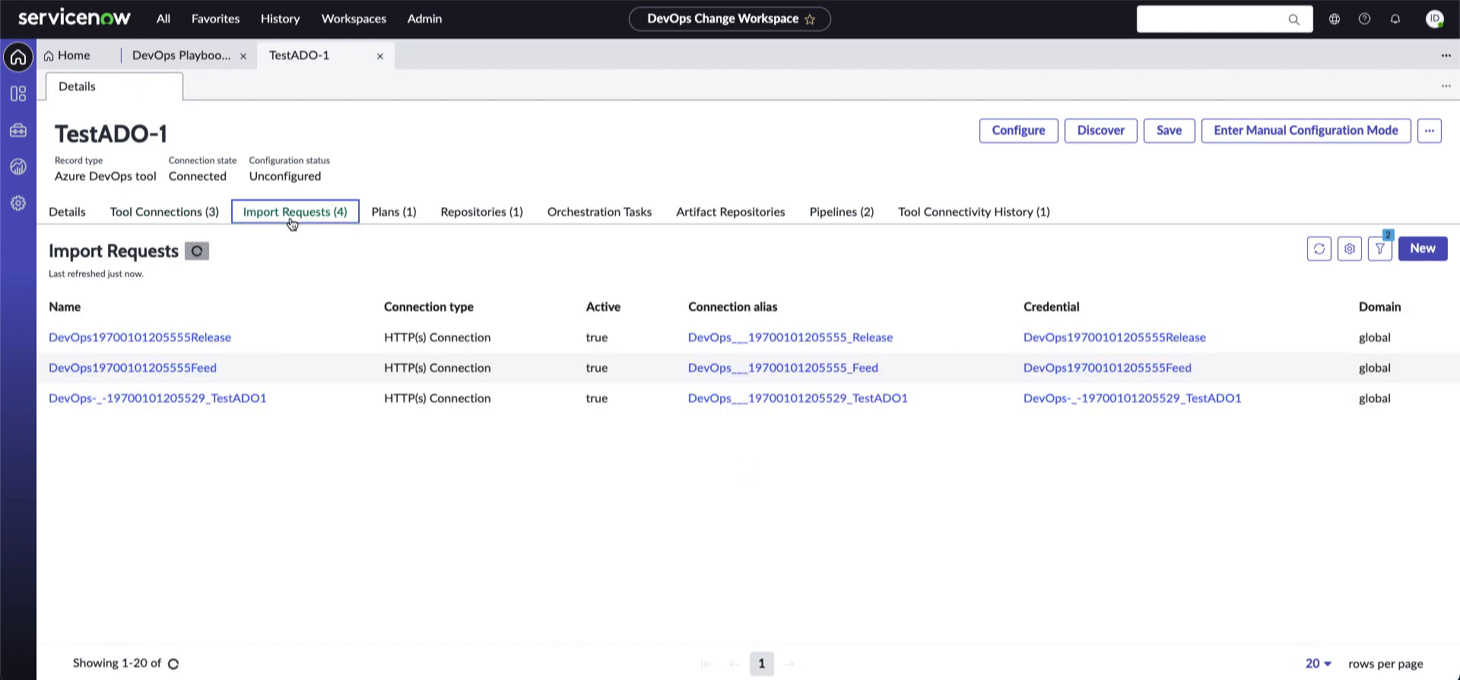
left_click(400, 218)
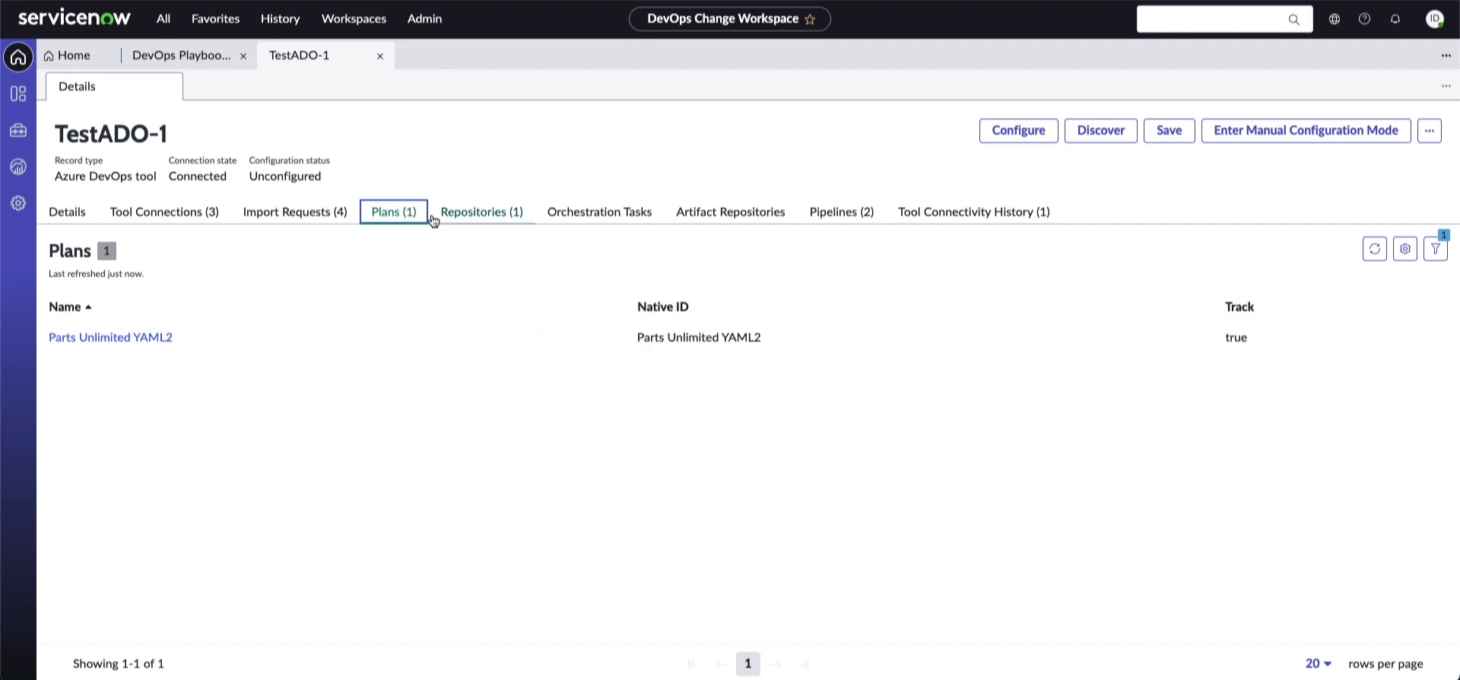
left_click(491, 218)
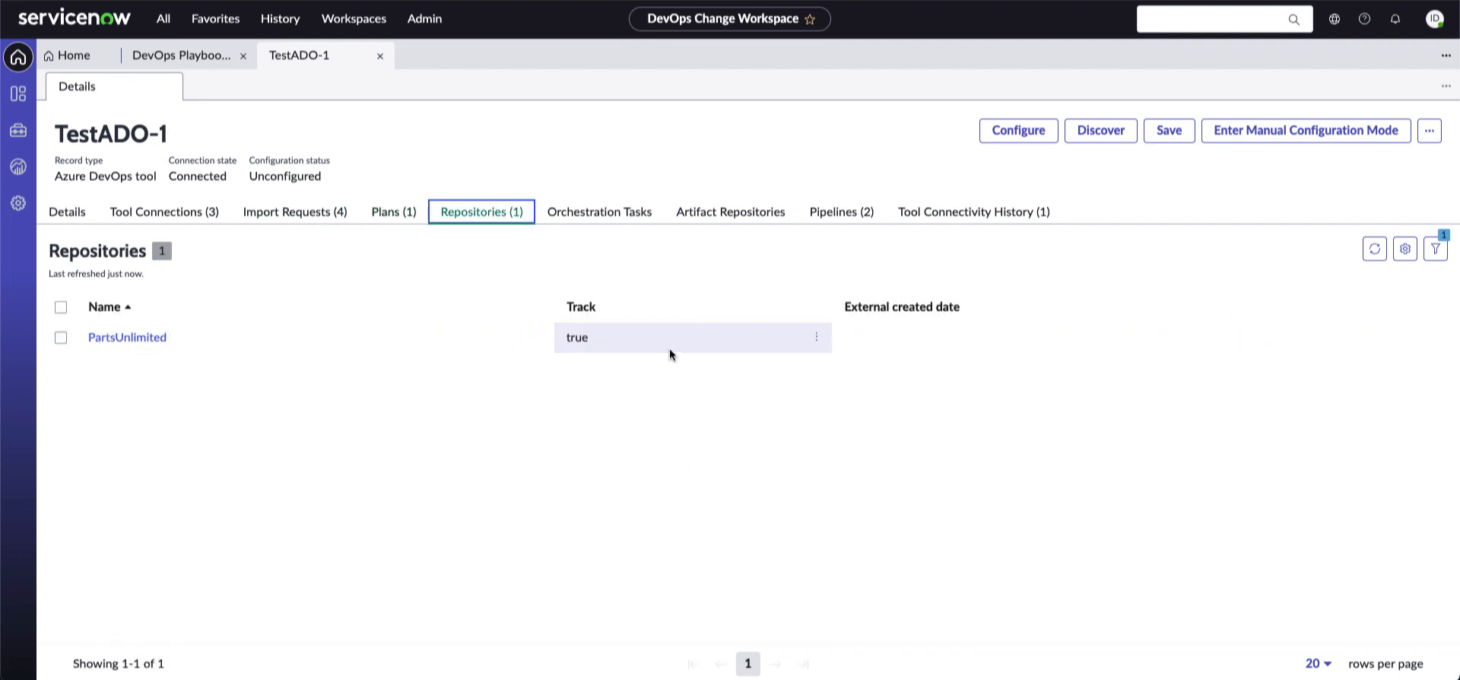
left_click(859, 216)
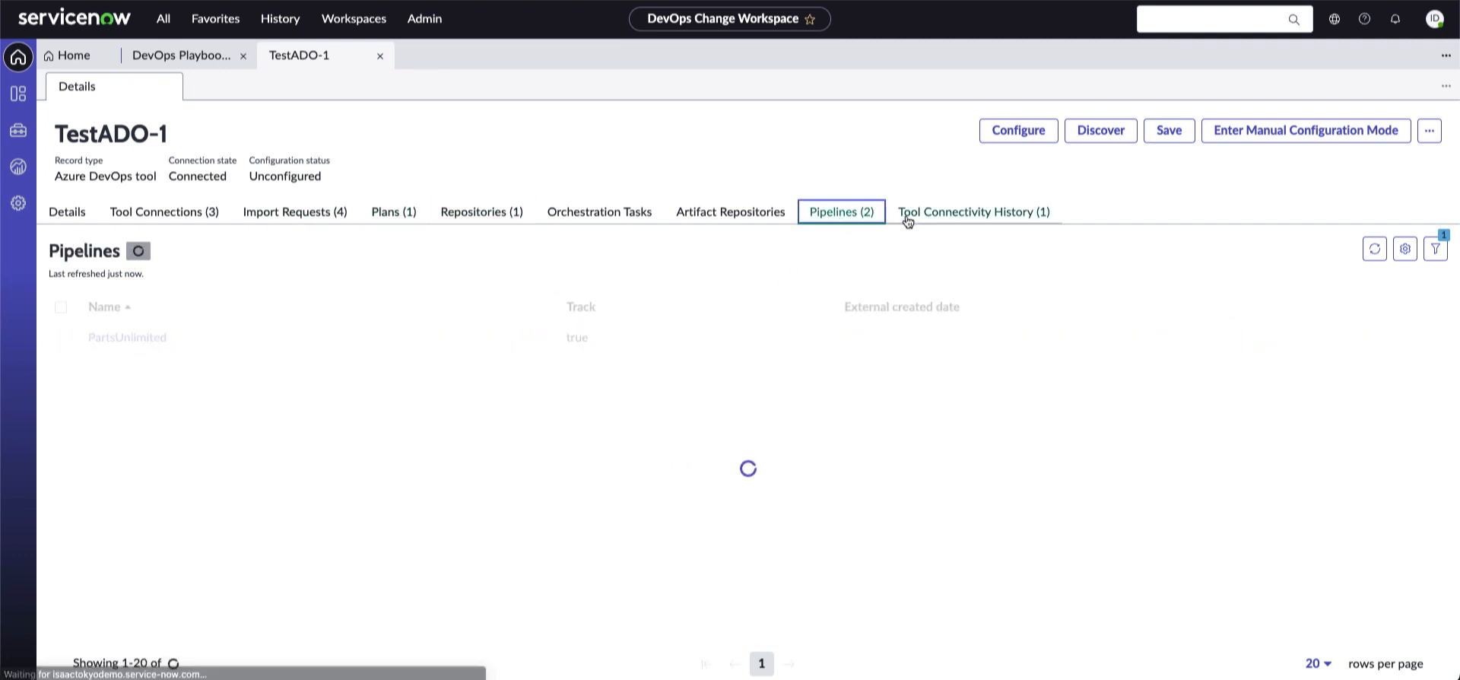
left_click(989, 219)
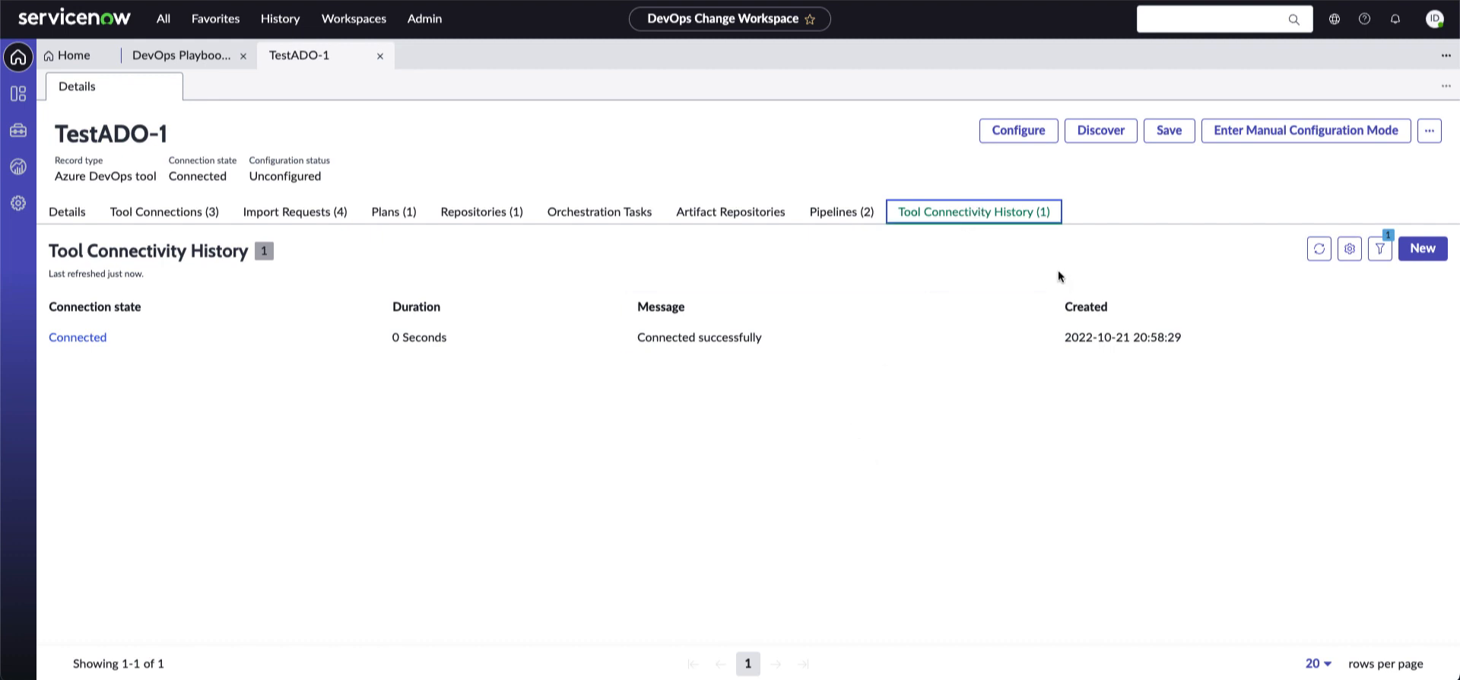
left_click(1101, 130)
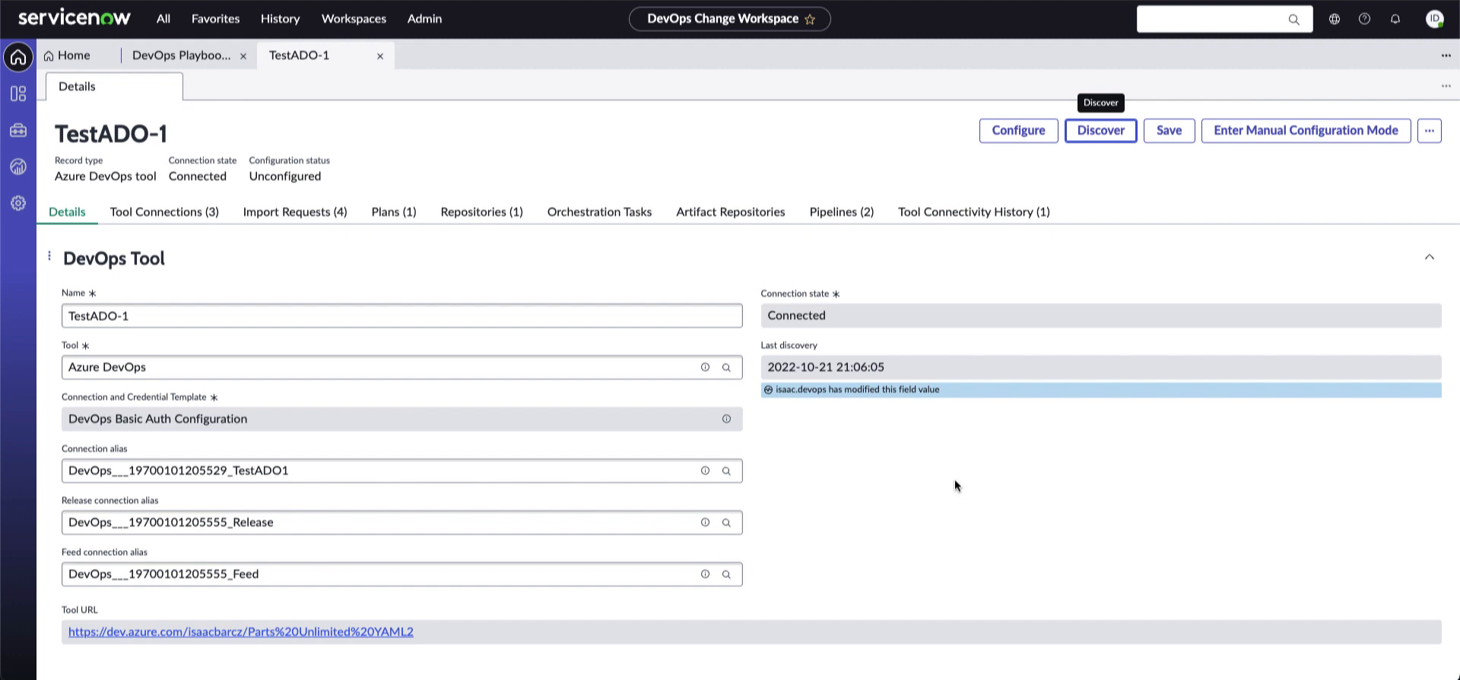
Put TestADO-1 into manual configuration mode with connection state Connected, then go Home
left_click(1293, 131)
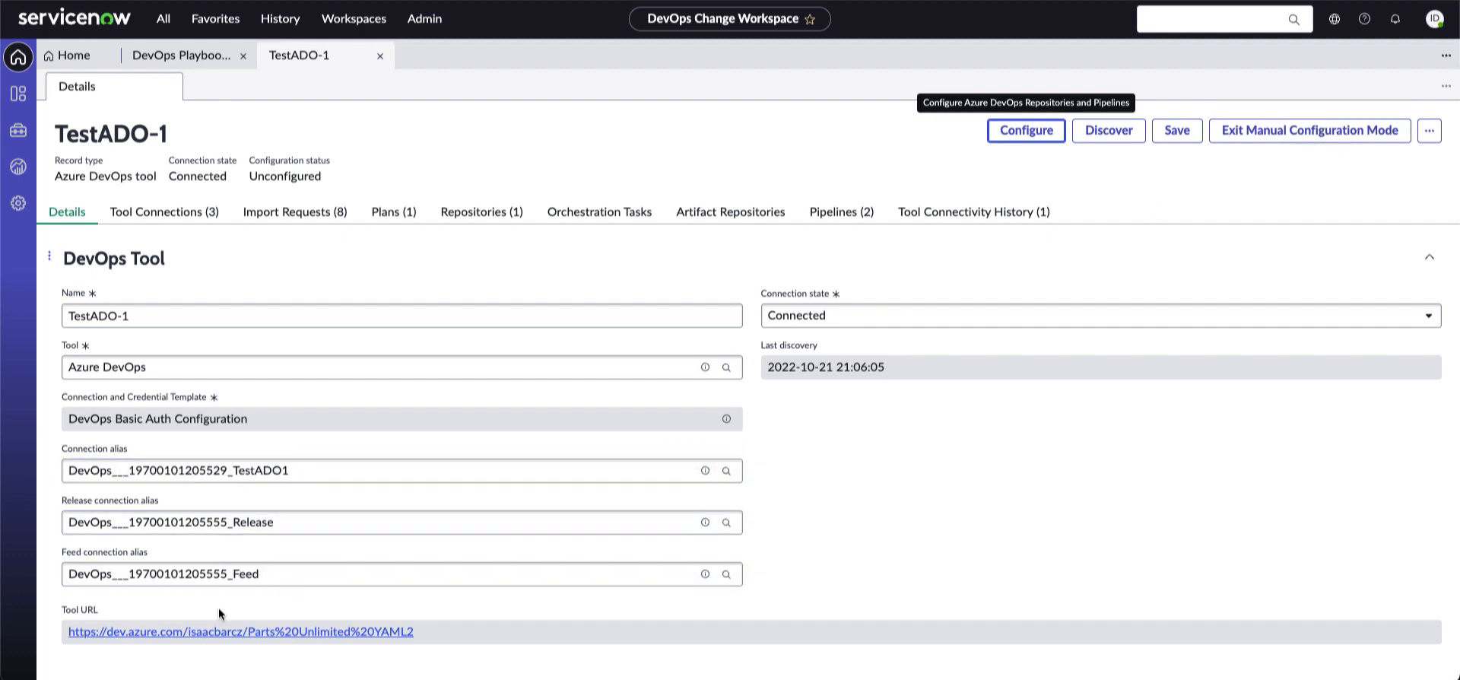
left_click(903, 323)
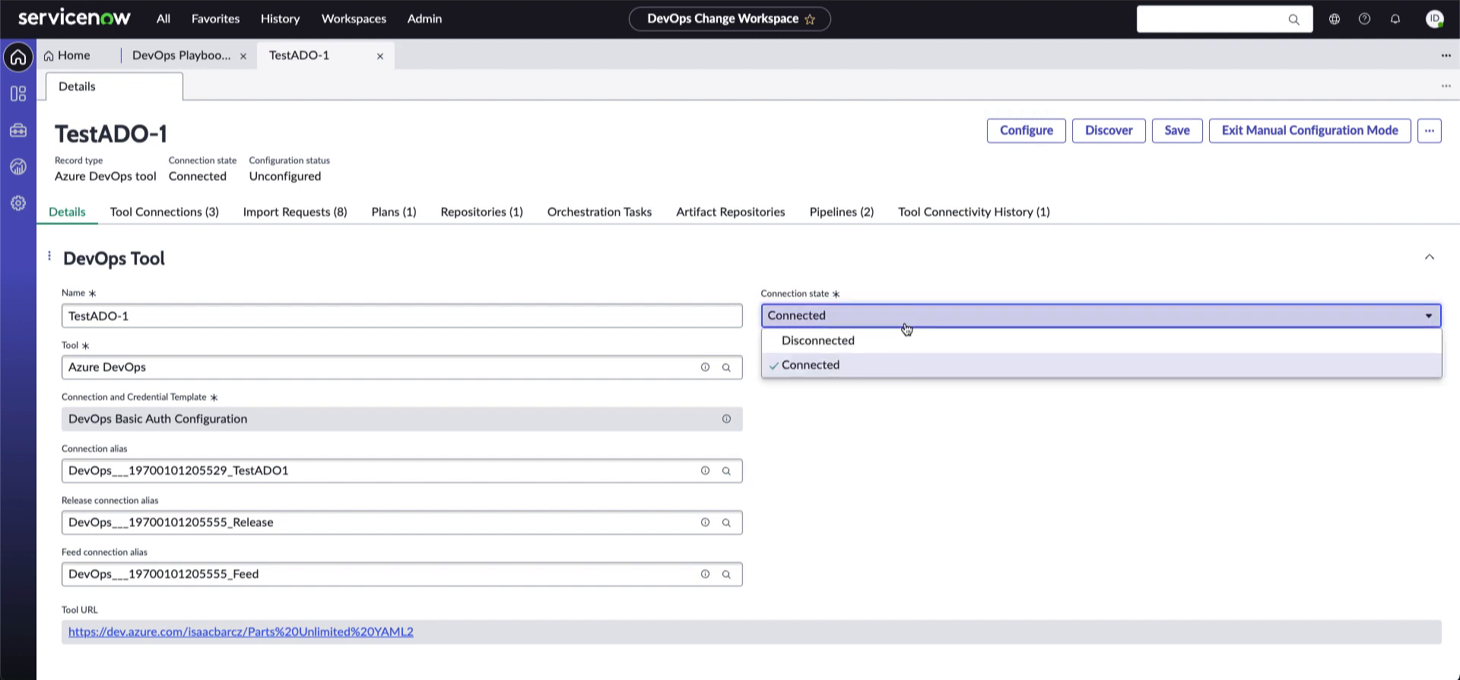
left_click(1040, 474)
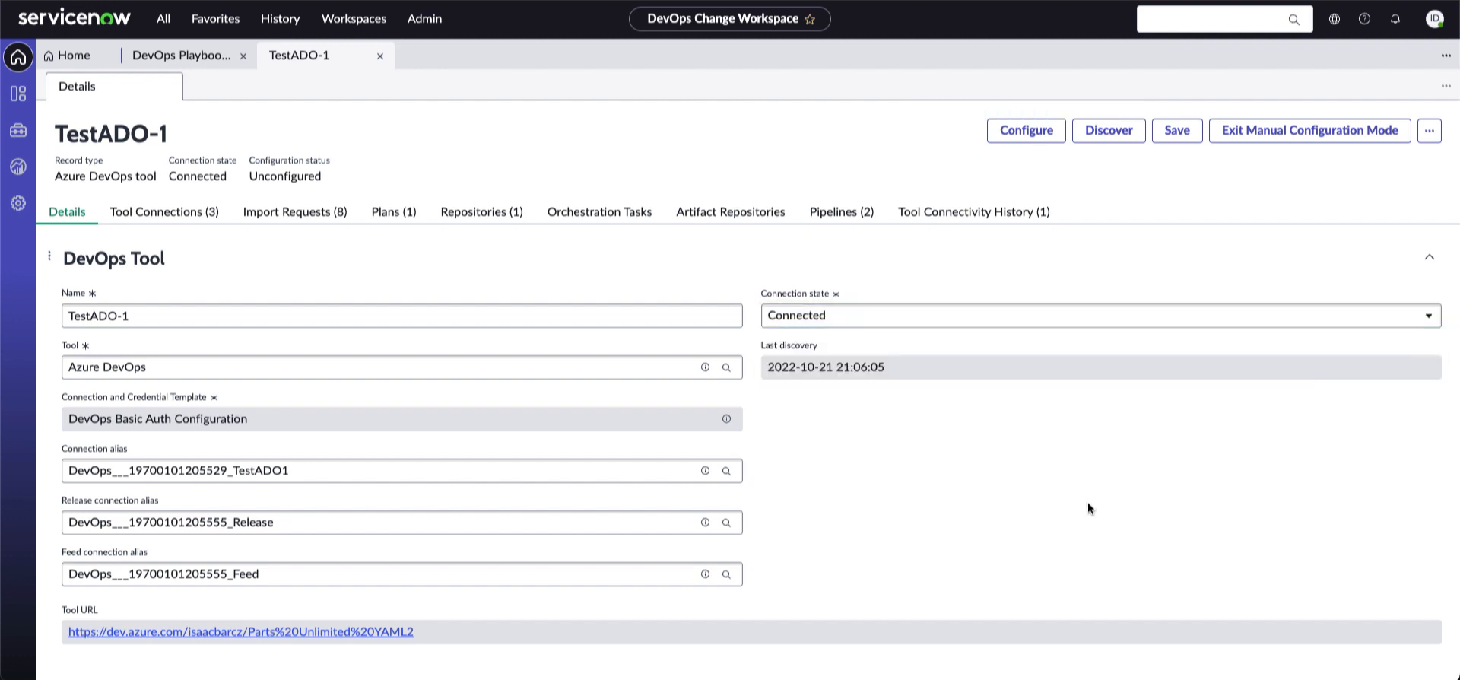
left_click(68, 58)
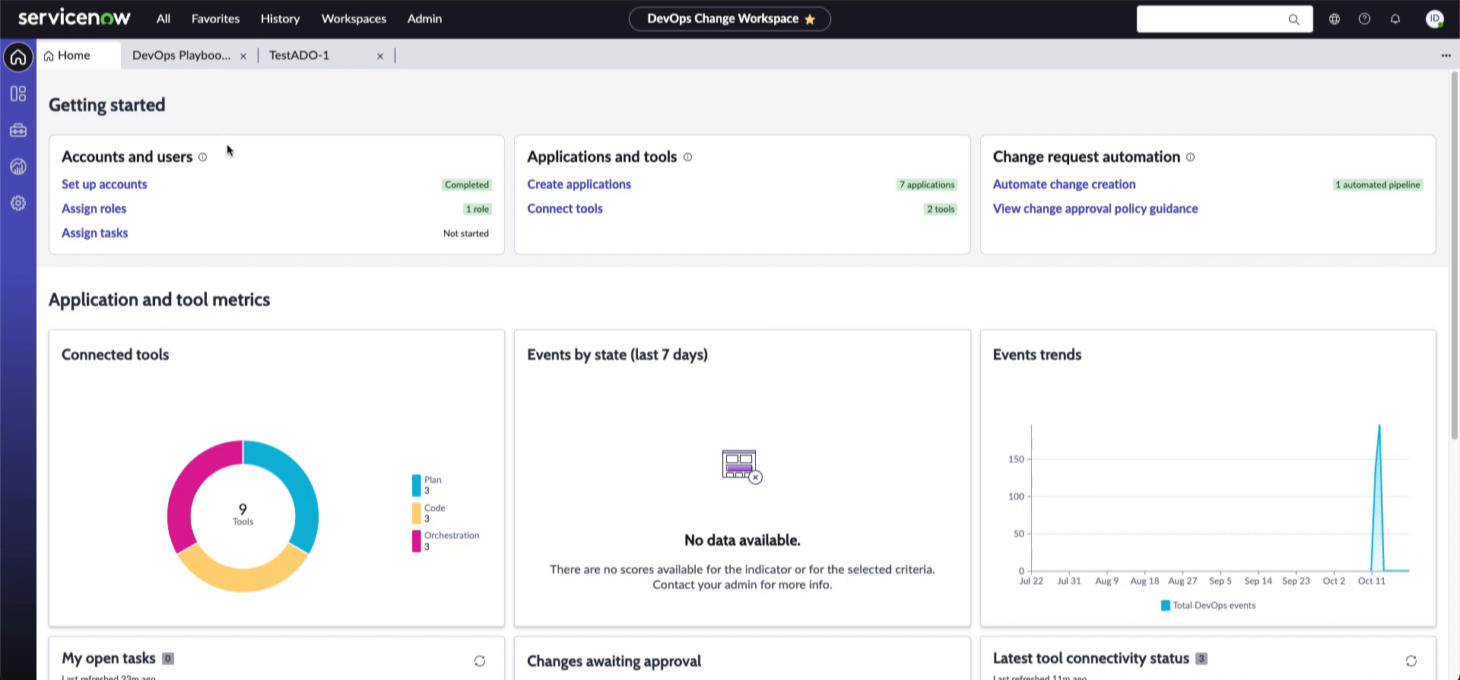
Browse the available tools to connect, looking through the Code category
left_click(565, 208)
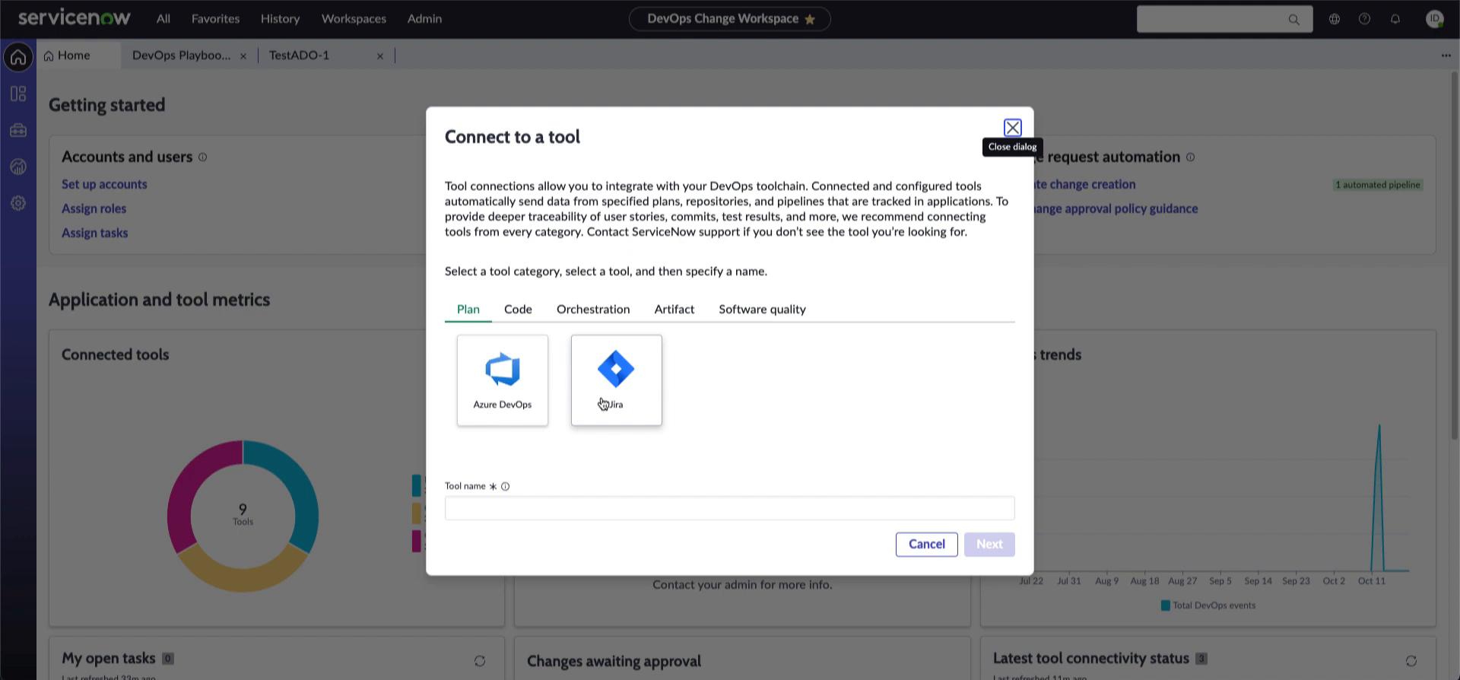
left_click(525, 312)
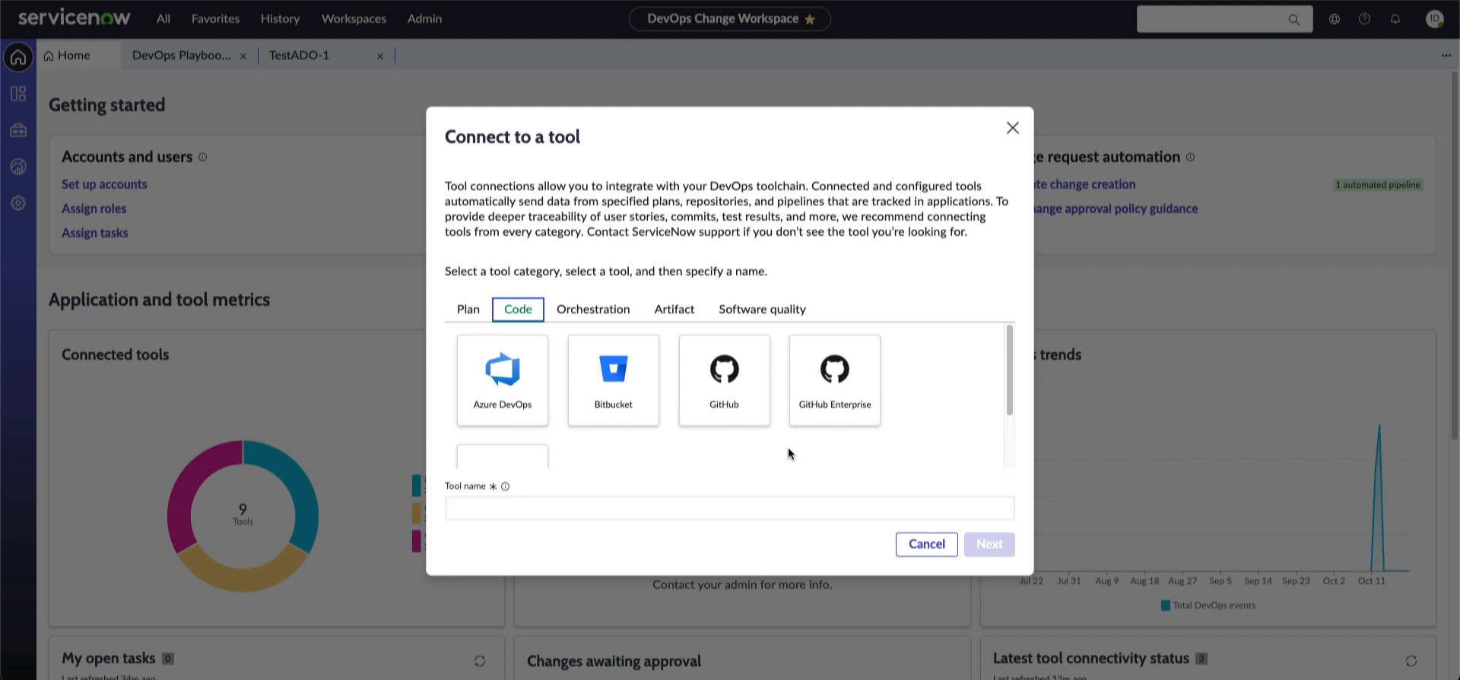
scroll(636, 449, "down", 1)
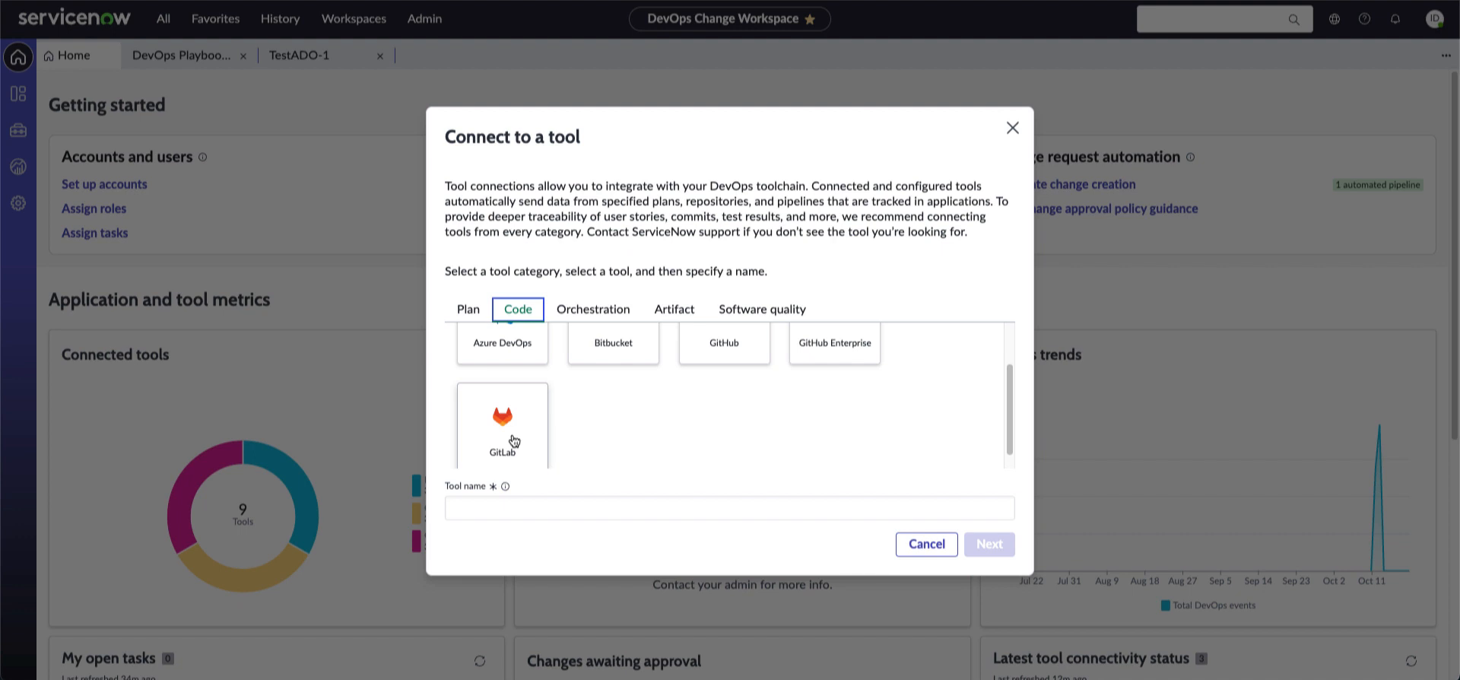
scroll(511, 437, "up", 1)
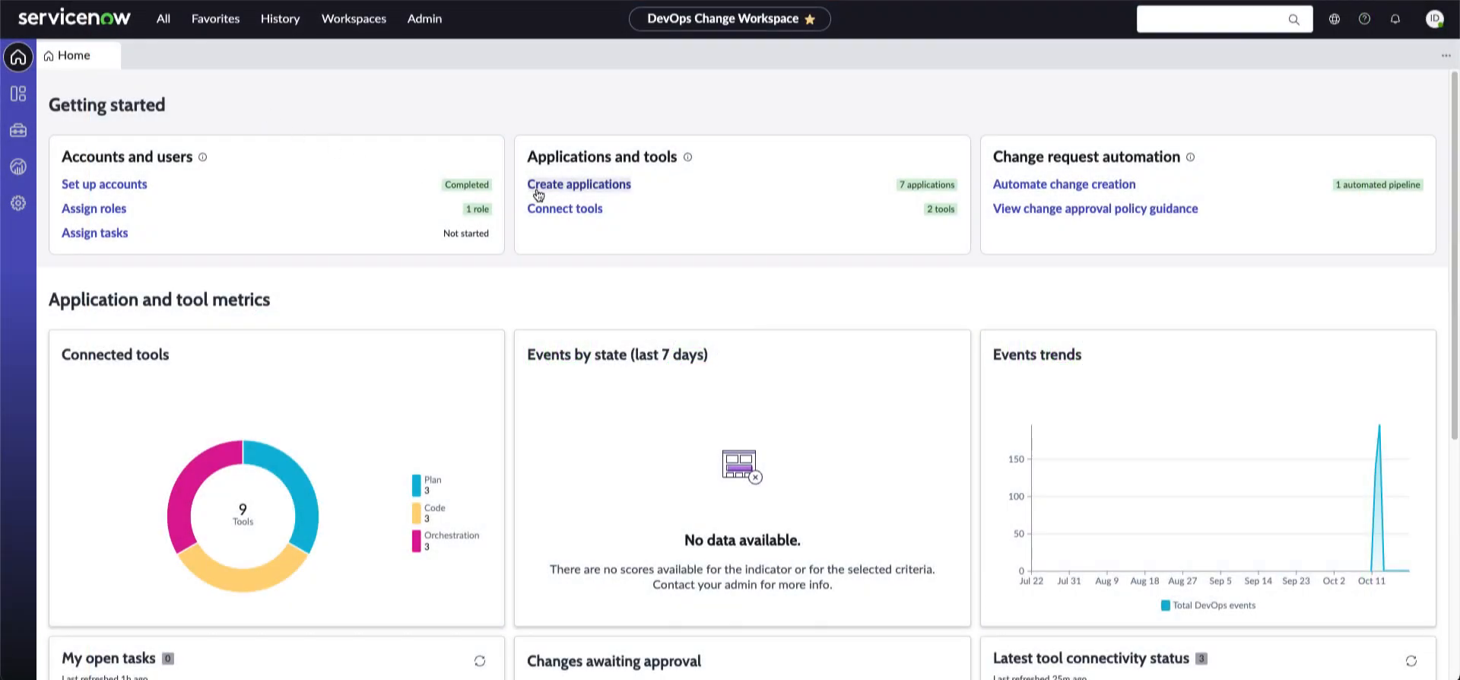
Create a new application named ADOTestApp1
left_click(571, 185)
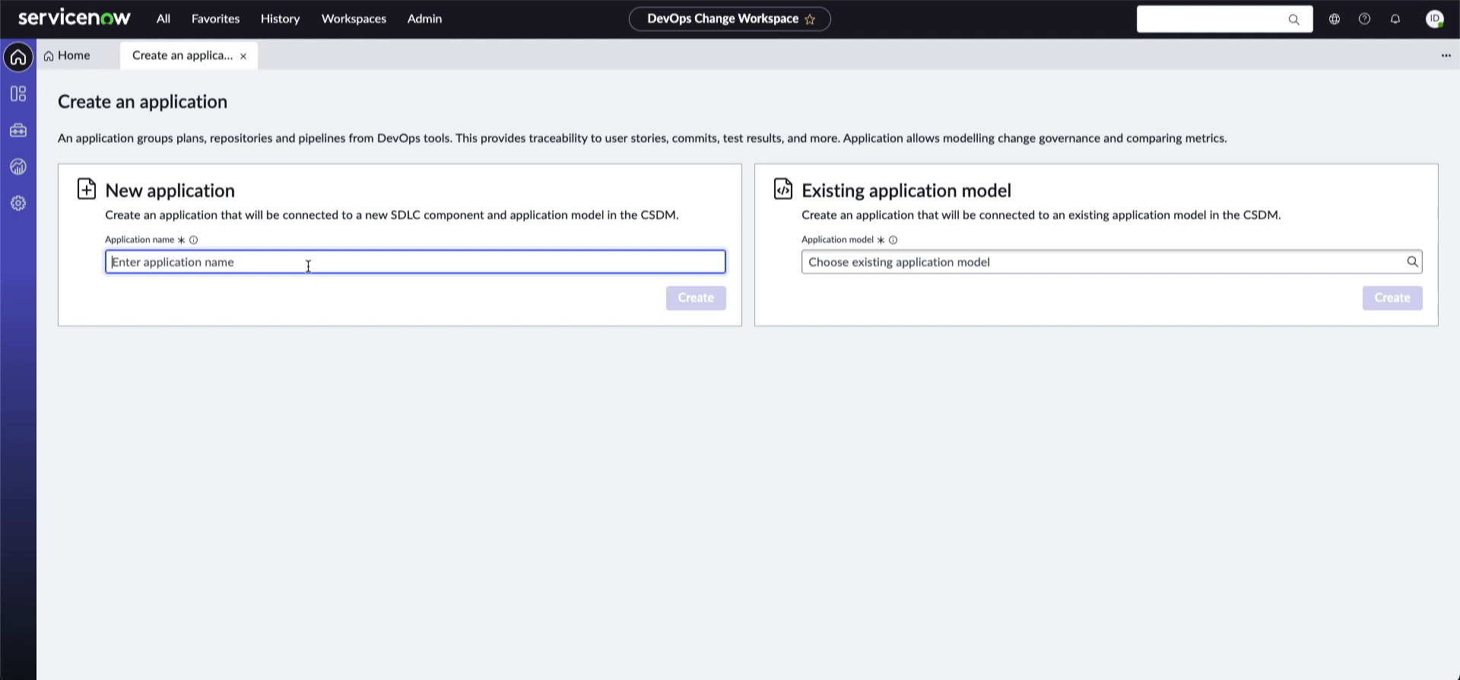
type("ADO")
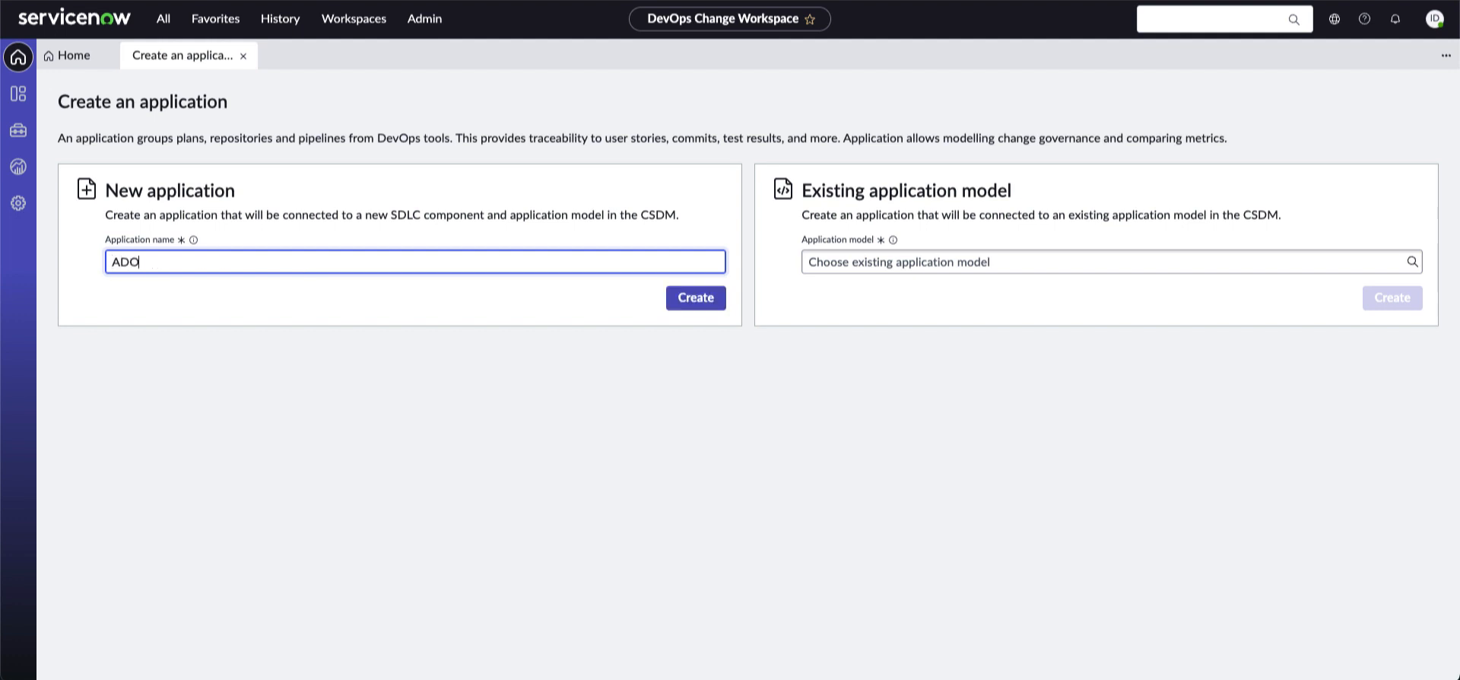
type("TestApp1")
left_click(694, 299)
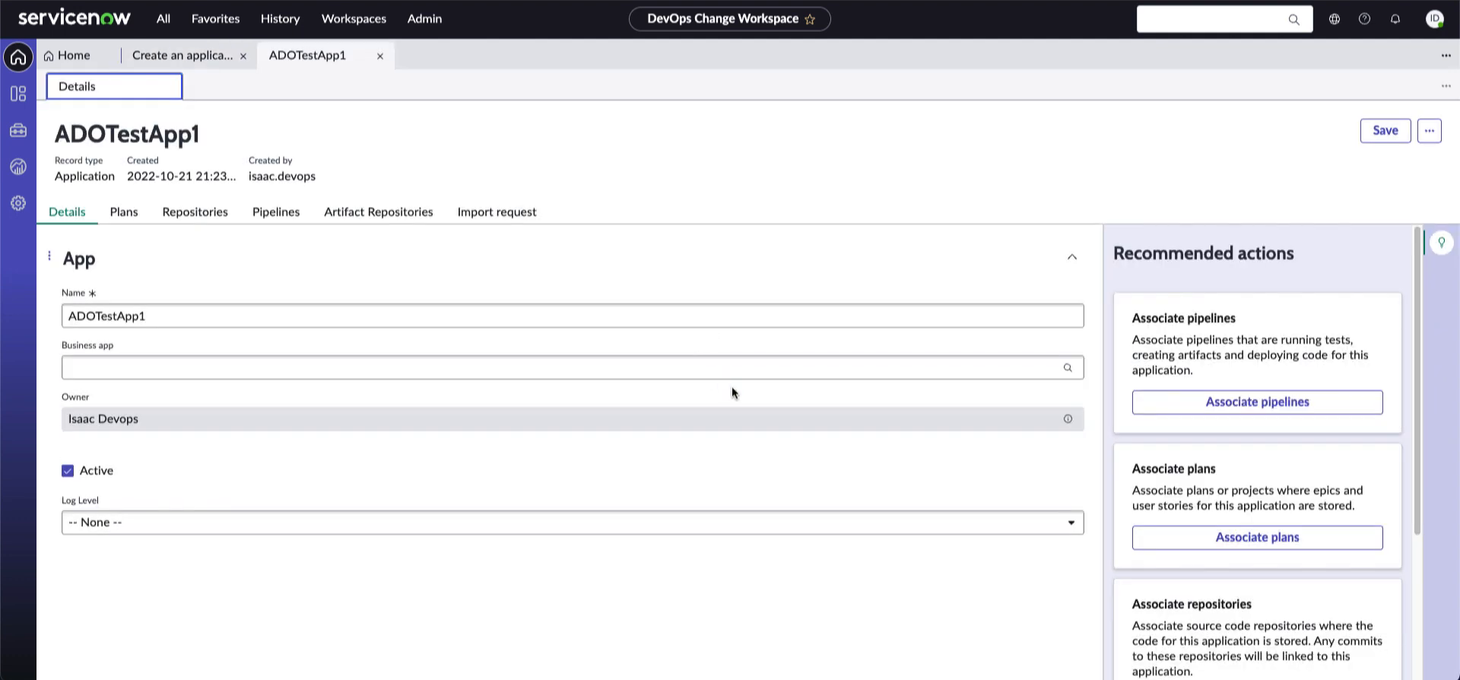
Set ADOTestApp1's Business app field to Rewards Engagement System
left_click(717, 368)
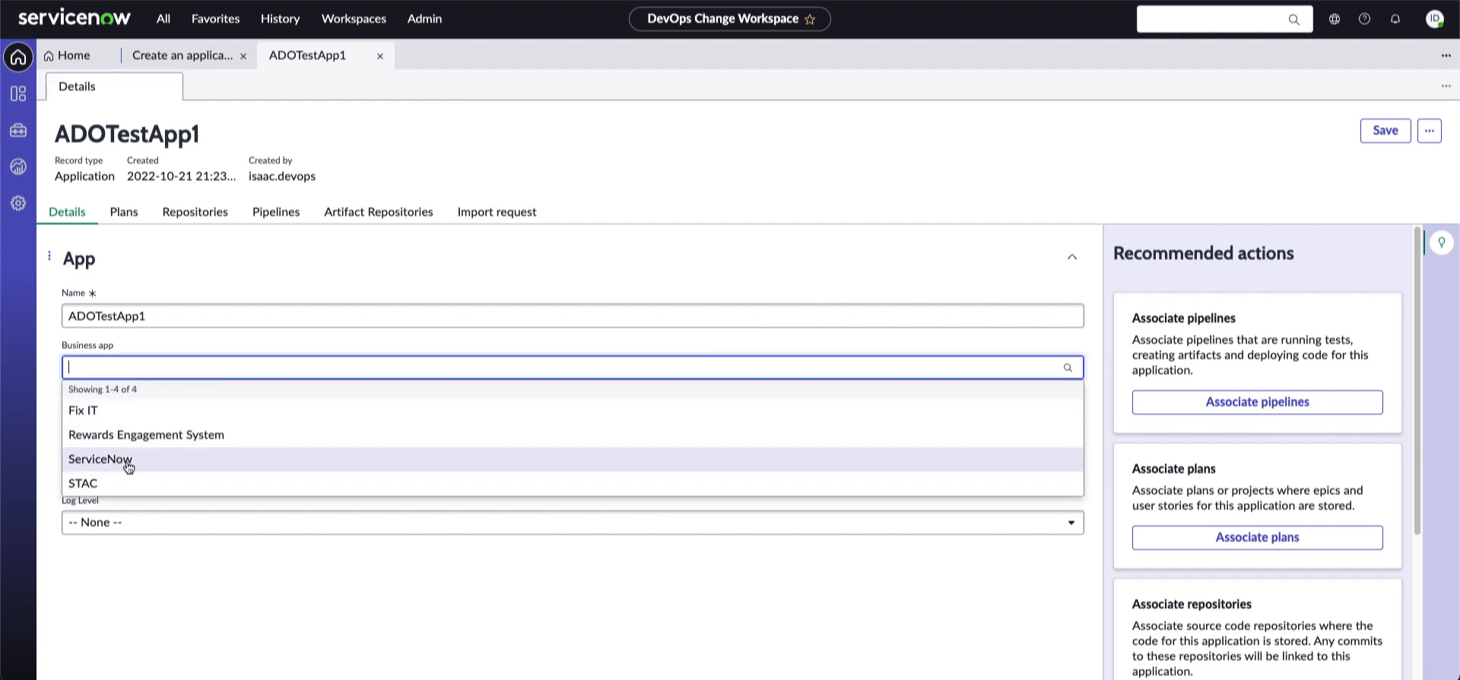
left_click(148, 435)
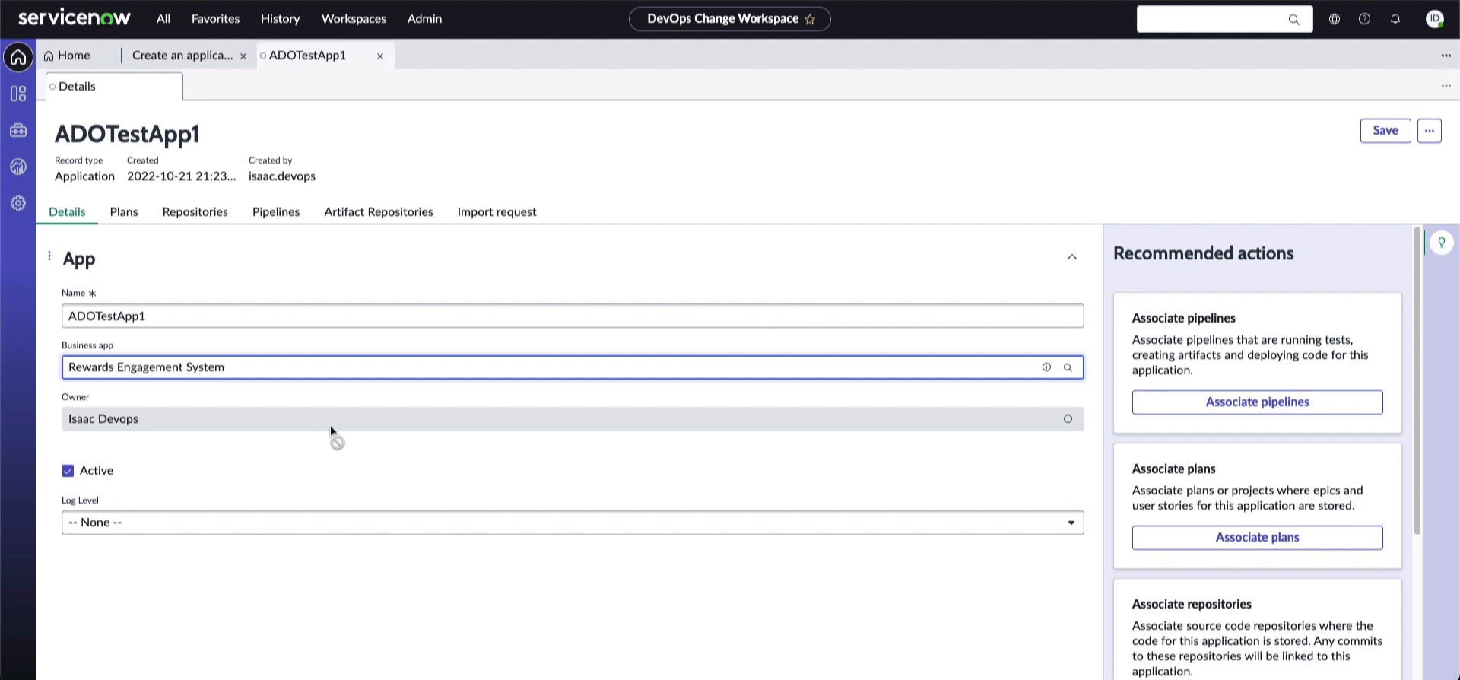
left_click(260, 445)
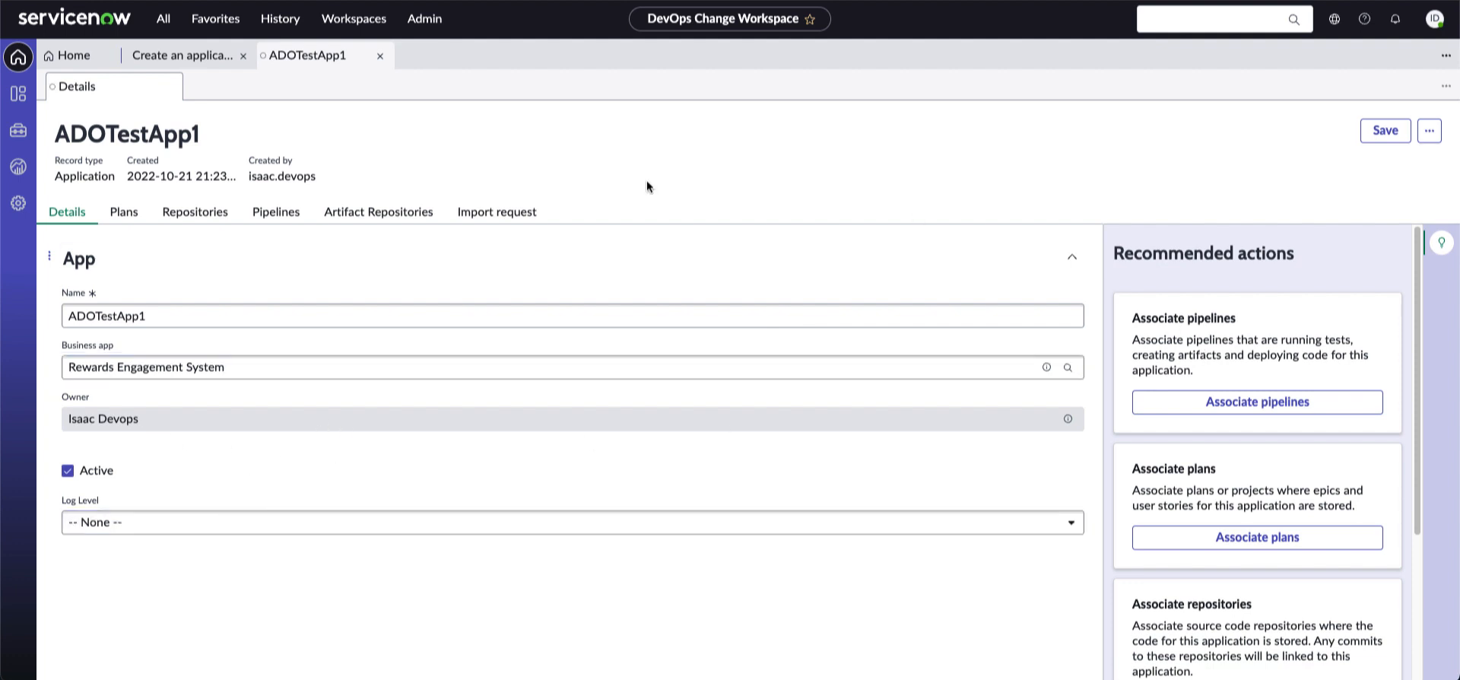
left_click_drag(1417, 293, 1417, 257)
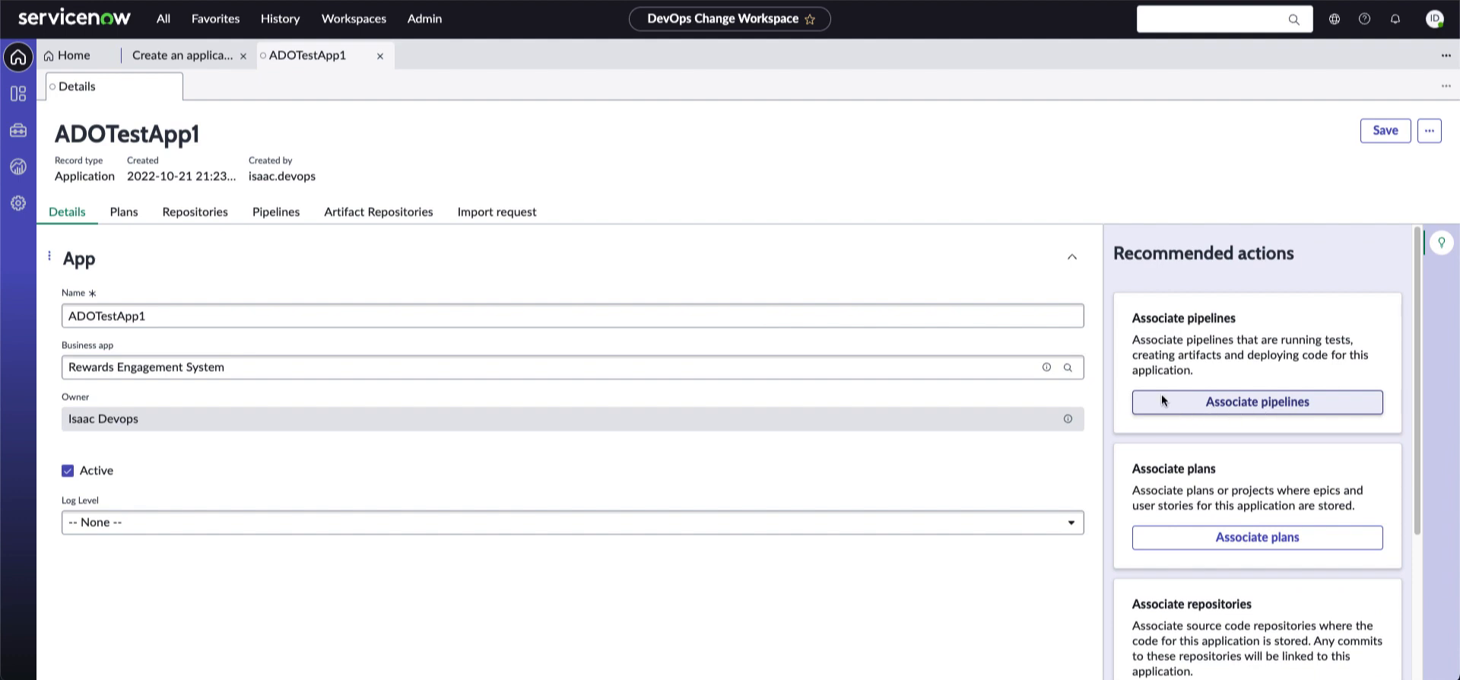
Check ADOTestApp1's Pipelines and Plans tabs, then bring up the Associate plan dialog
left_click(270, 211)
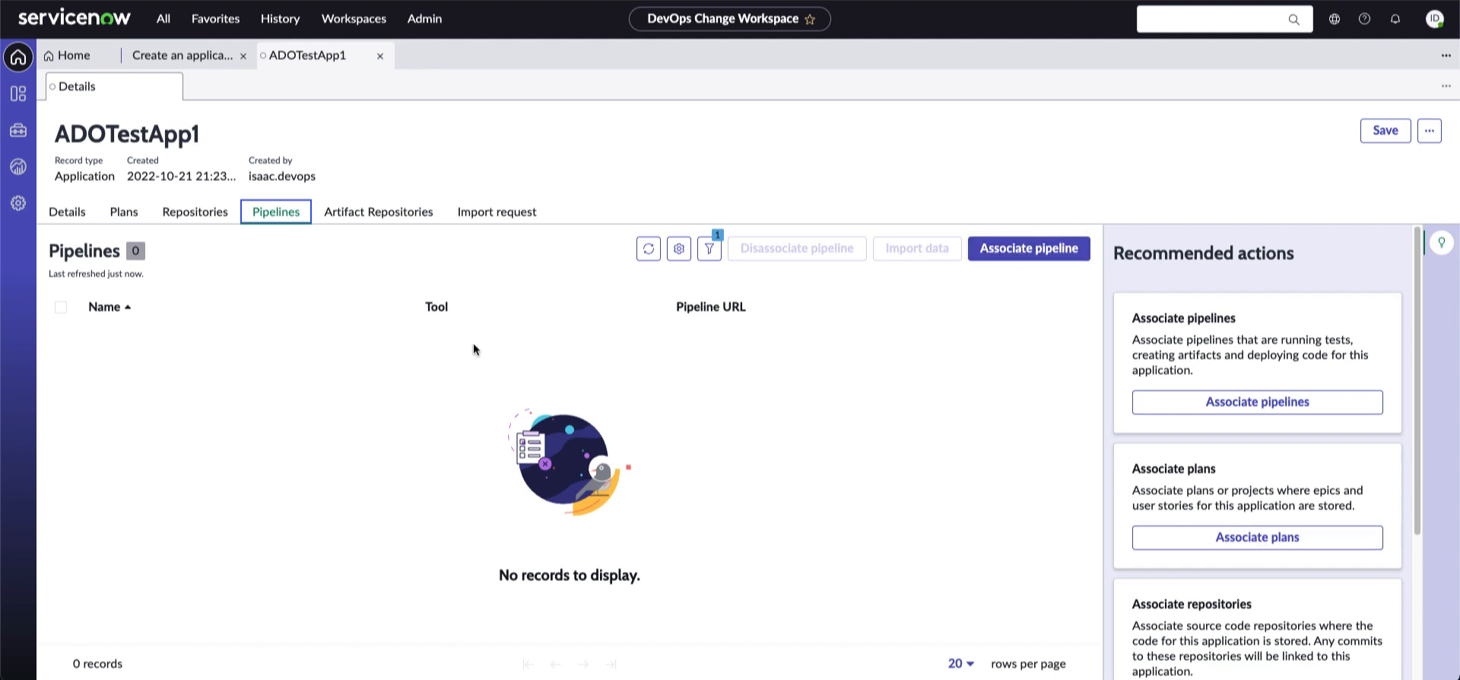
left_click(122, 213)
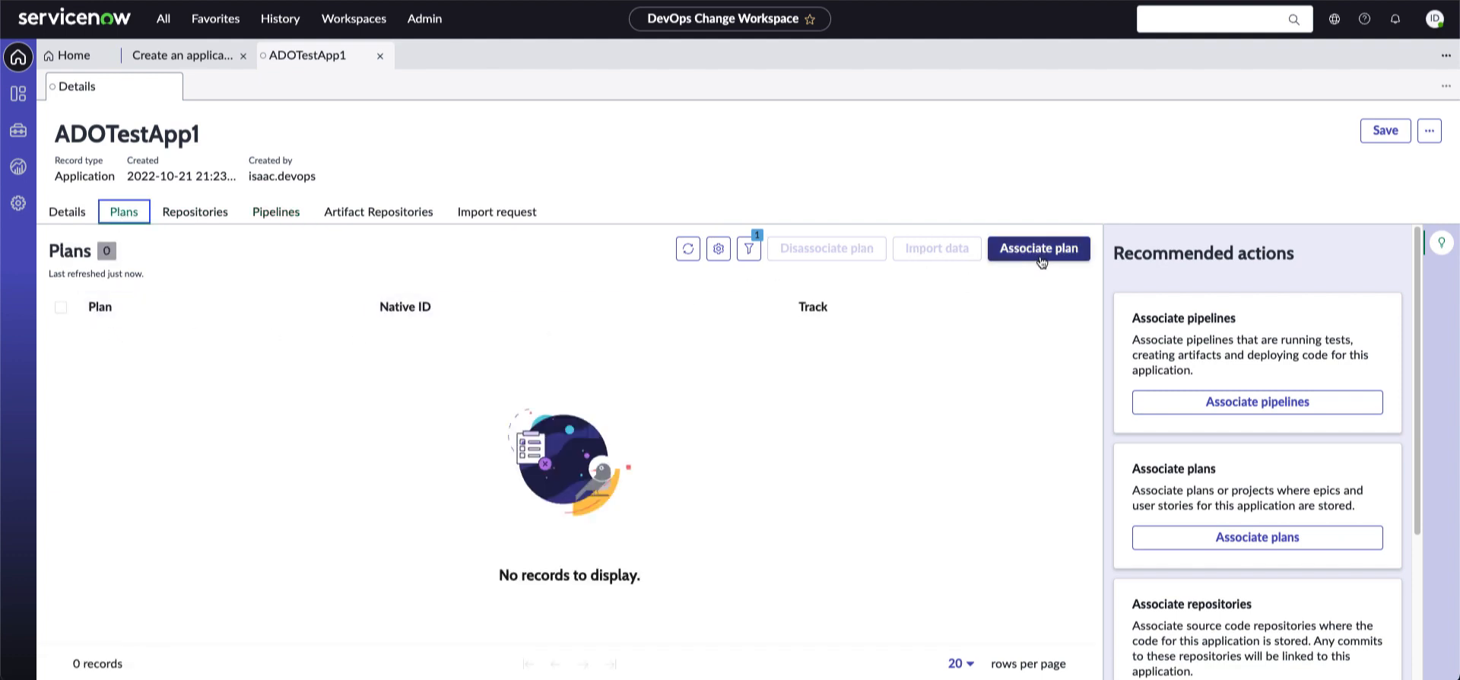
left_click_drag(1416, 379, 1418, 595)
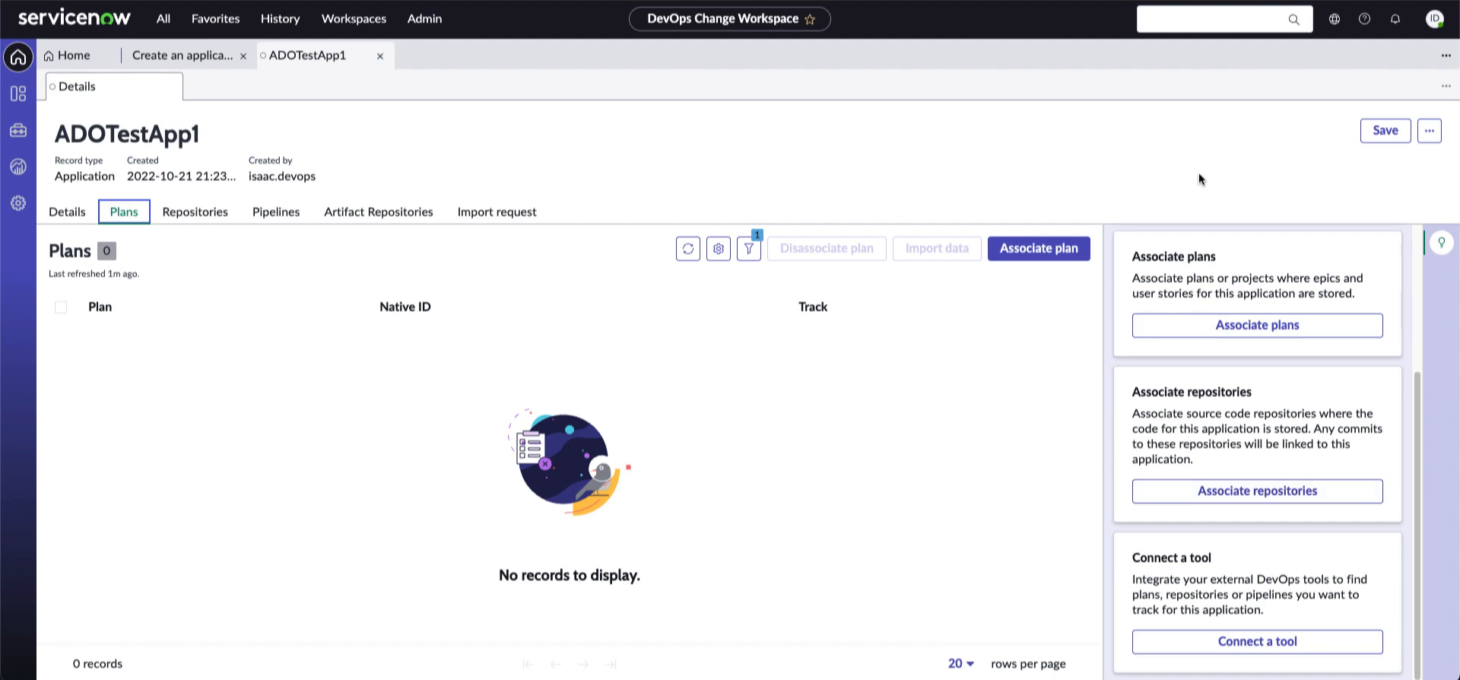
left_click(1299, 332)
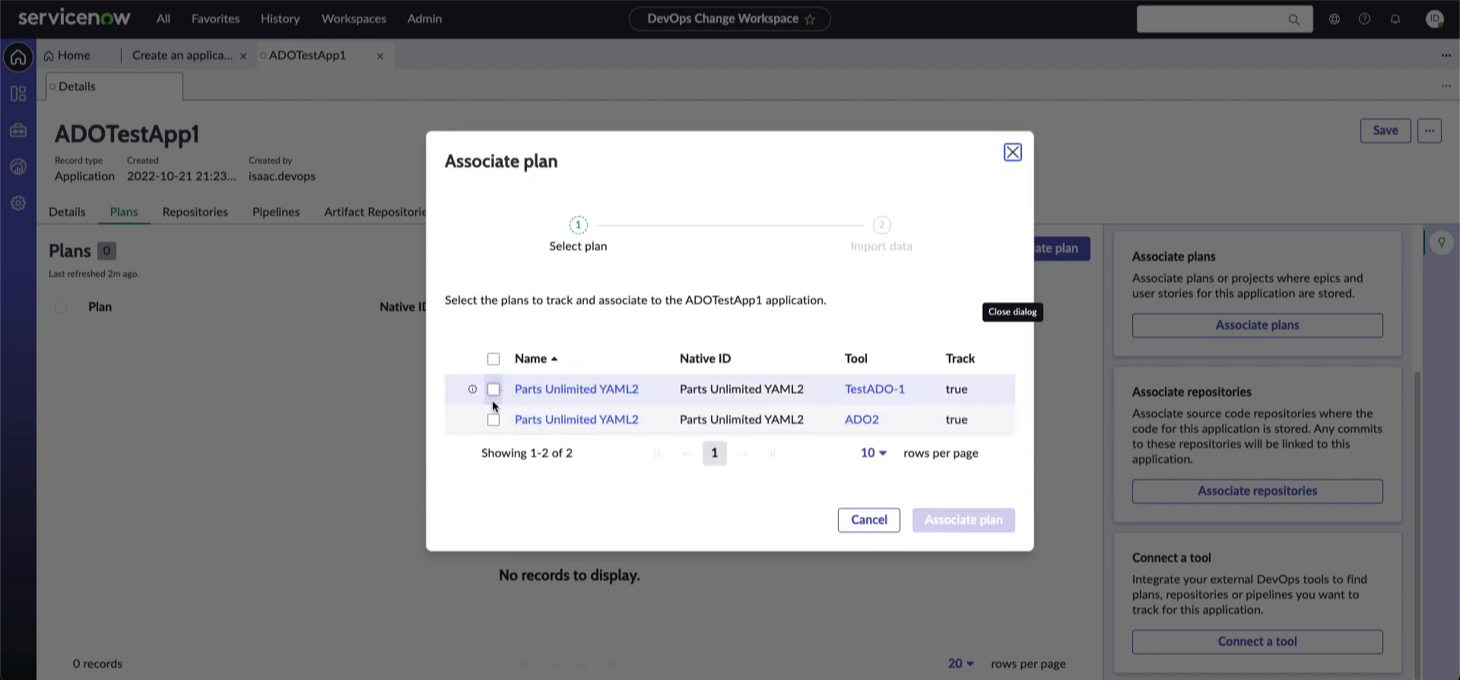
Associate the TestADO-1 Parts Unlimited YAML2 plan and import its history from 2022-08-01
left_click(494, 389)
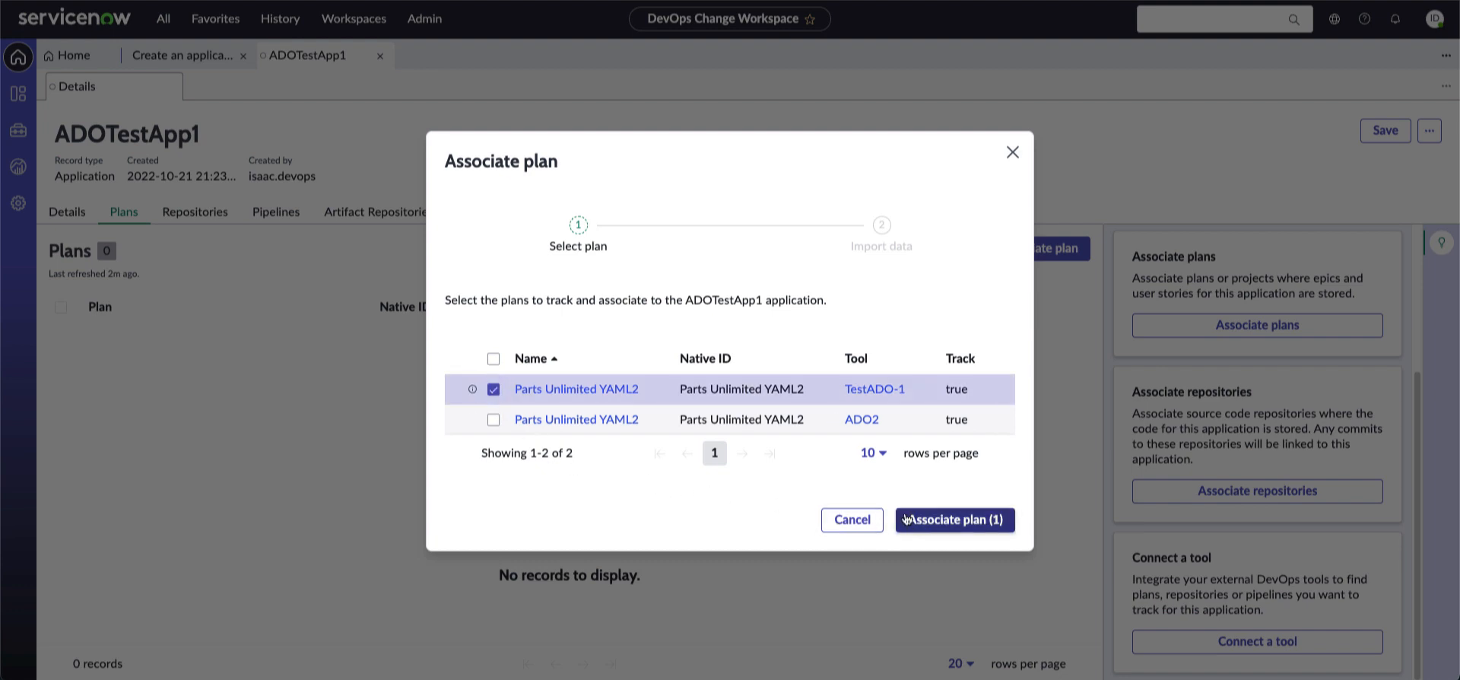
left_click(955, 520)
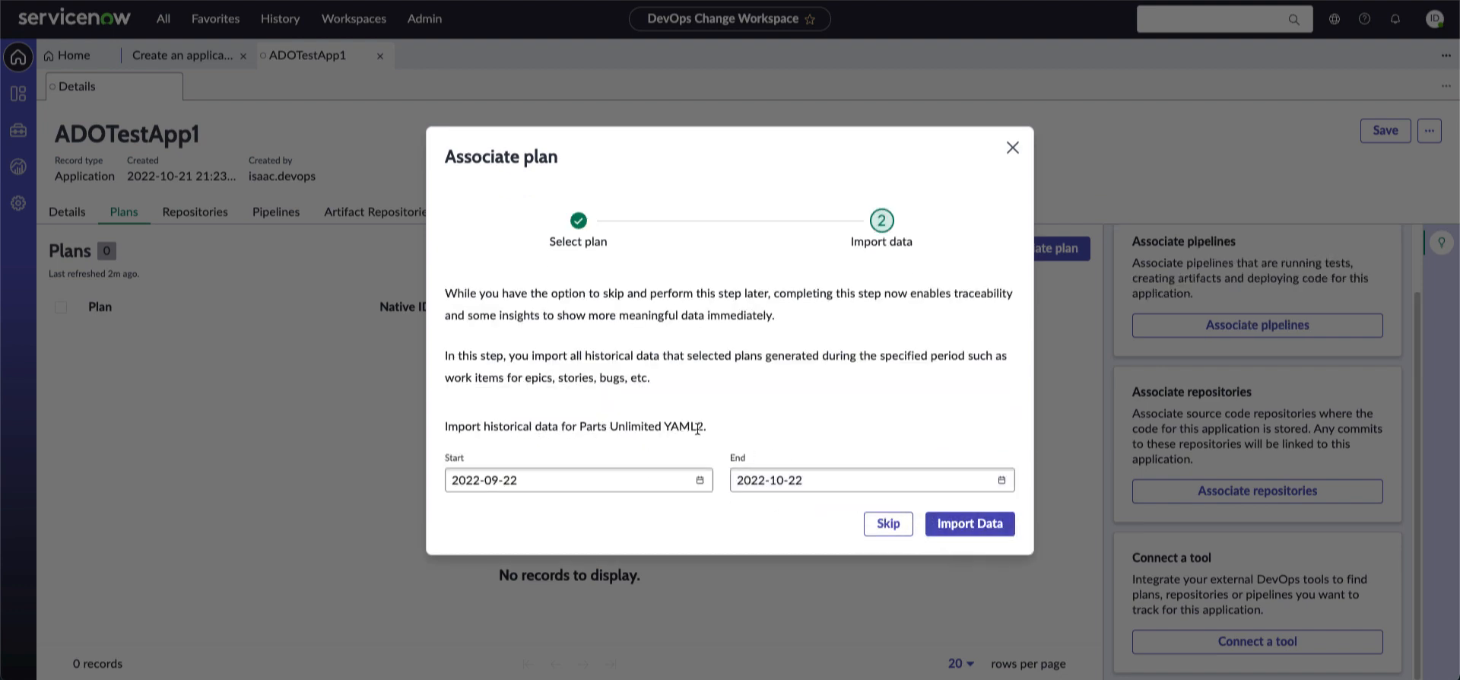
left_click(699, 480)
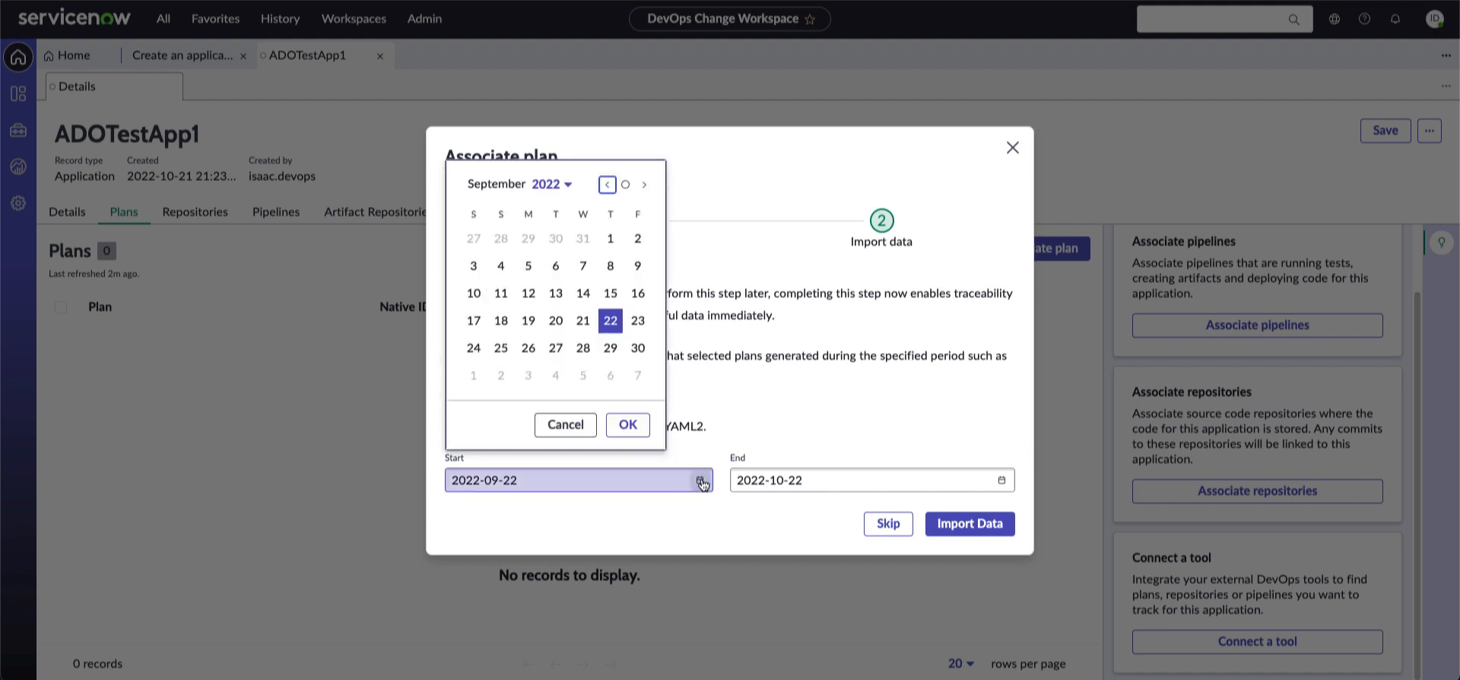
left_click(607, 186)
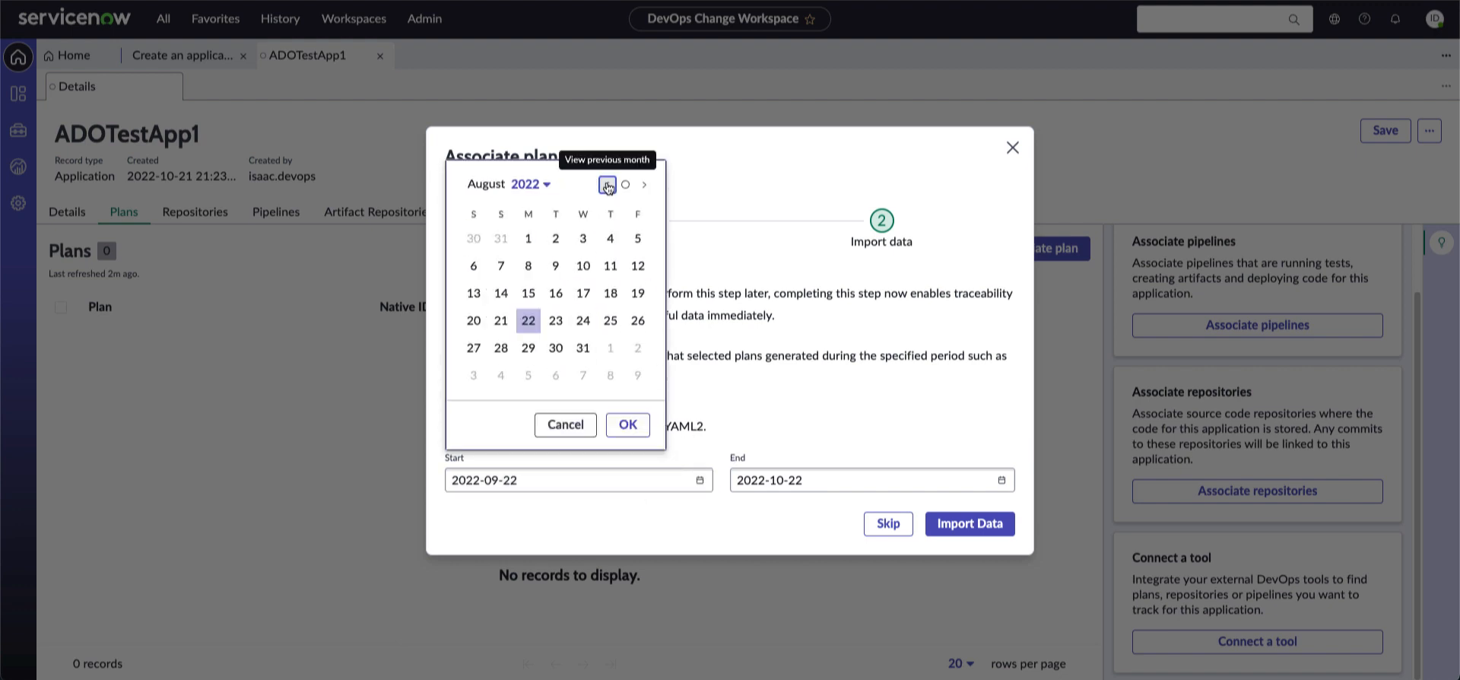
left_click(529, 239)
left_click(627, 425)
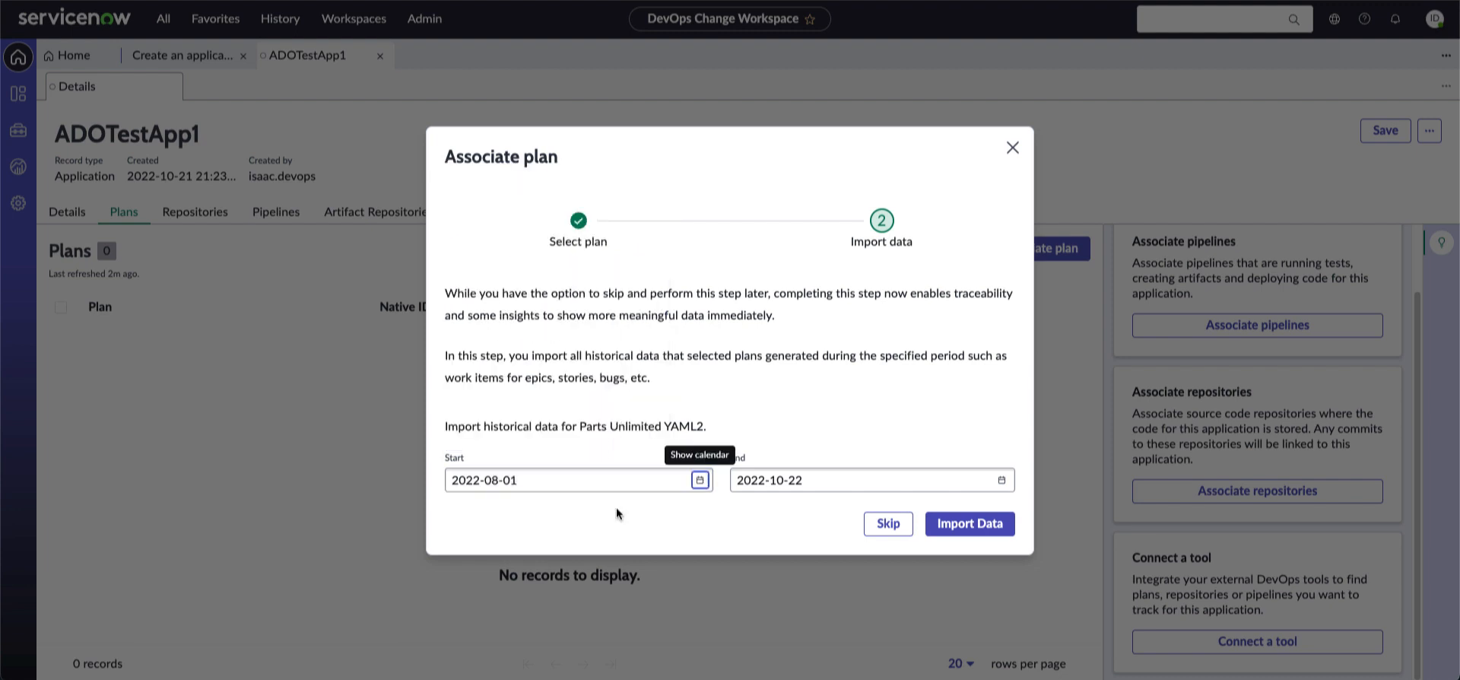
left_click(970, 525)
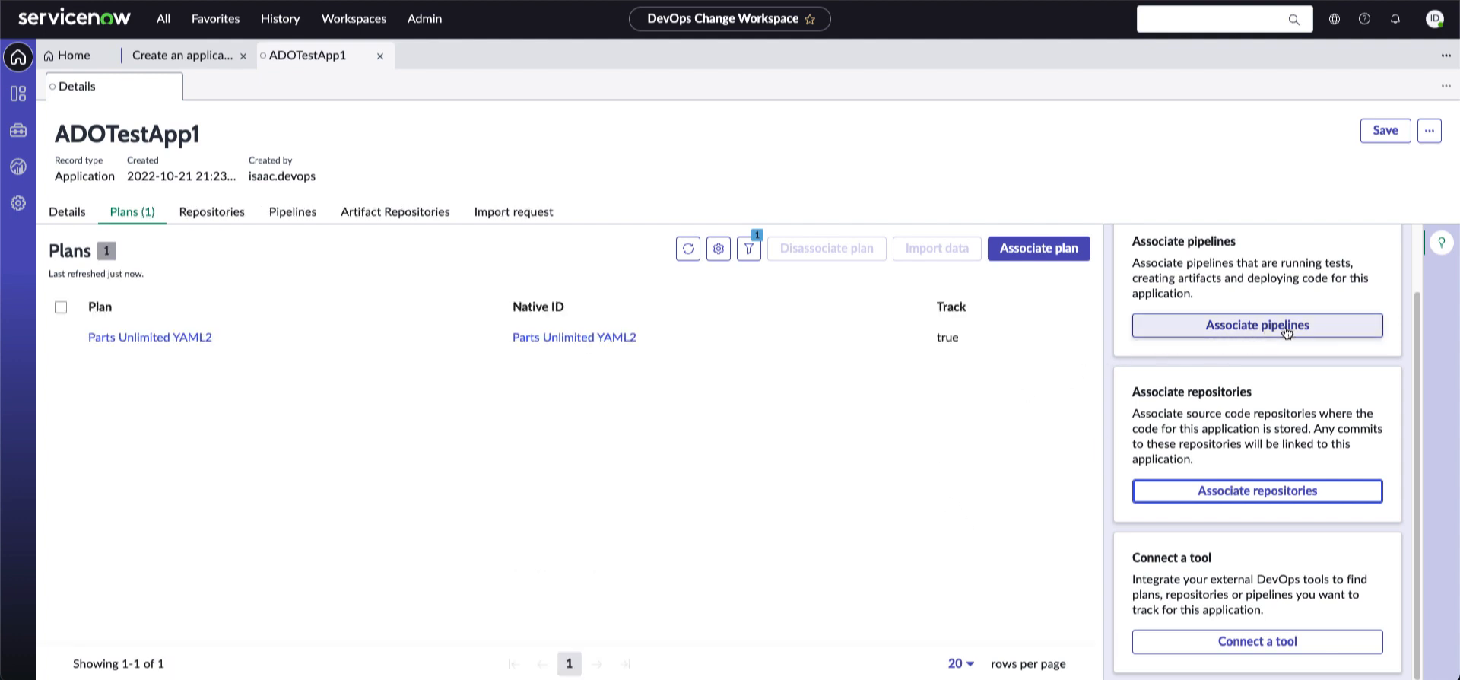
Associate the PartsUnlimited and PartsUnlimitedE2E pipelines with ADOTestApp1
left_click(1256, 327)
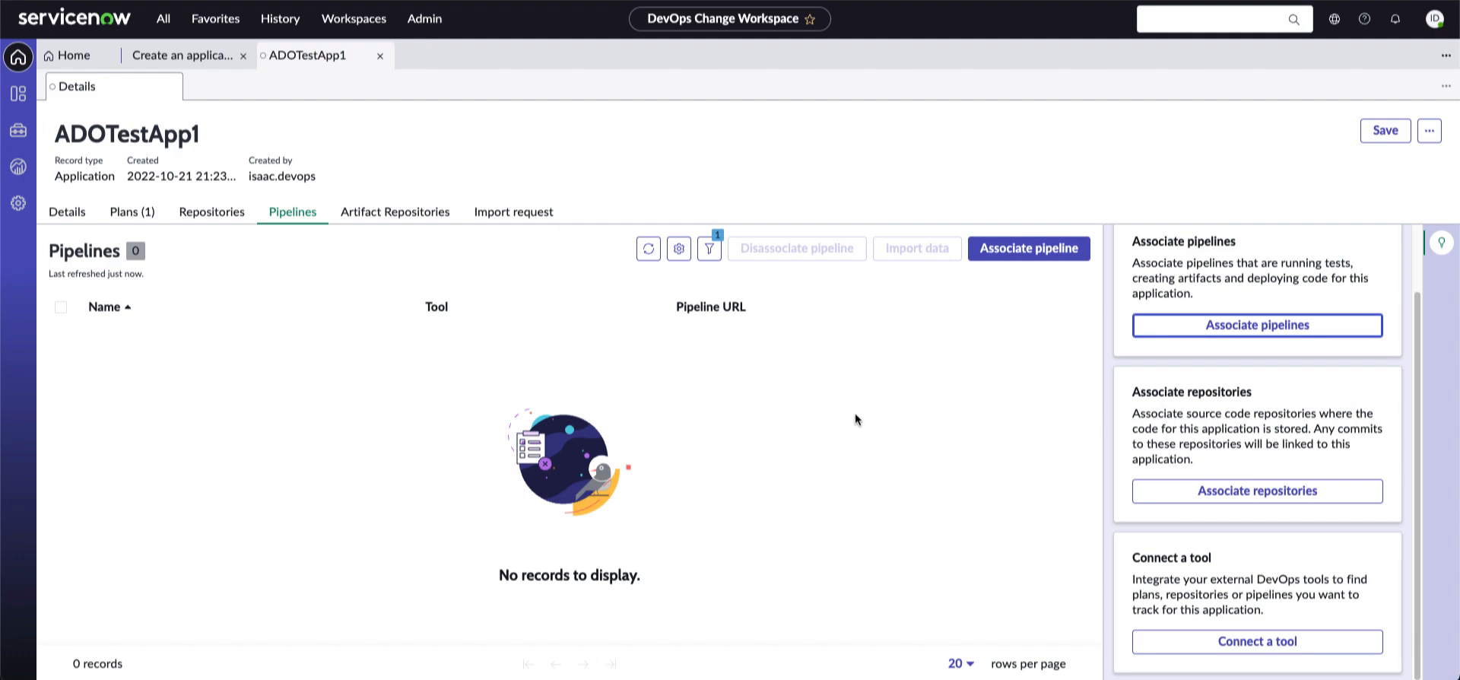
left_click(1140, 334)
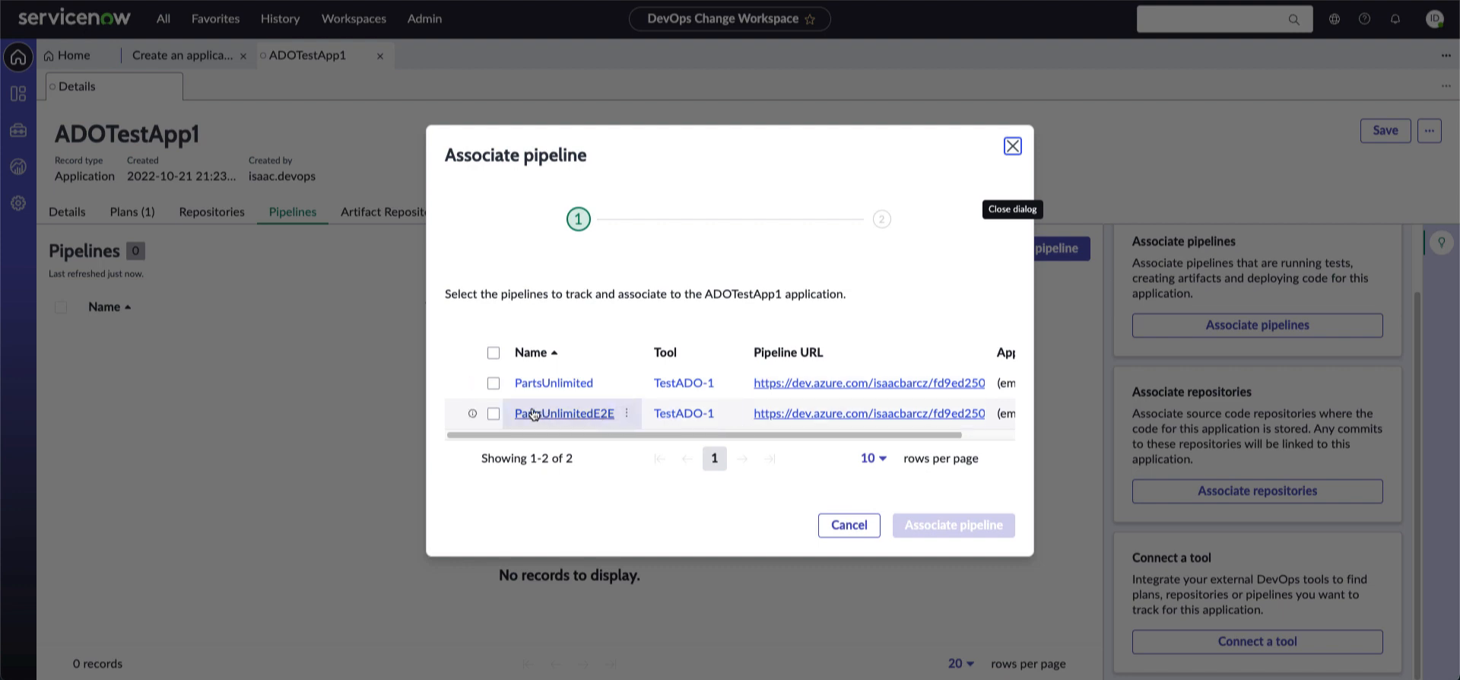
left_click(493, 383)
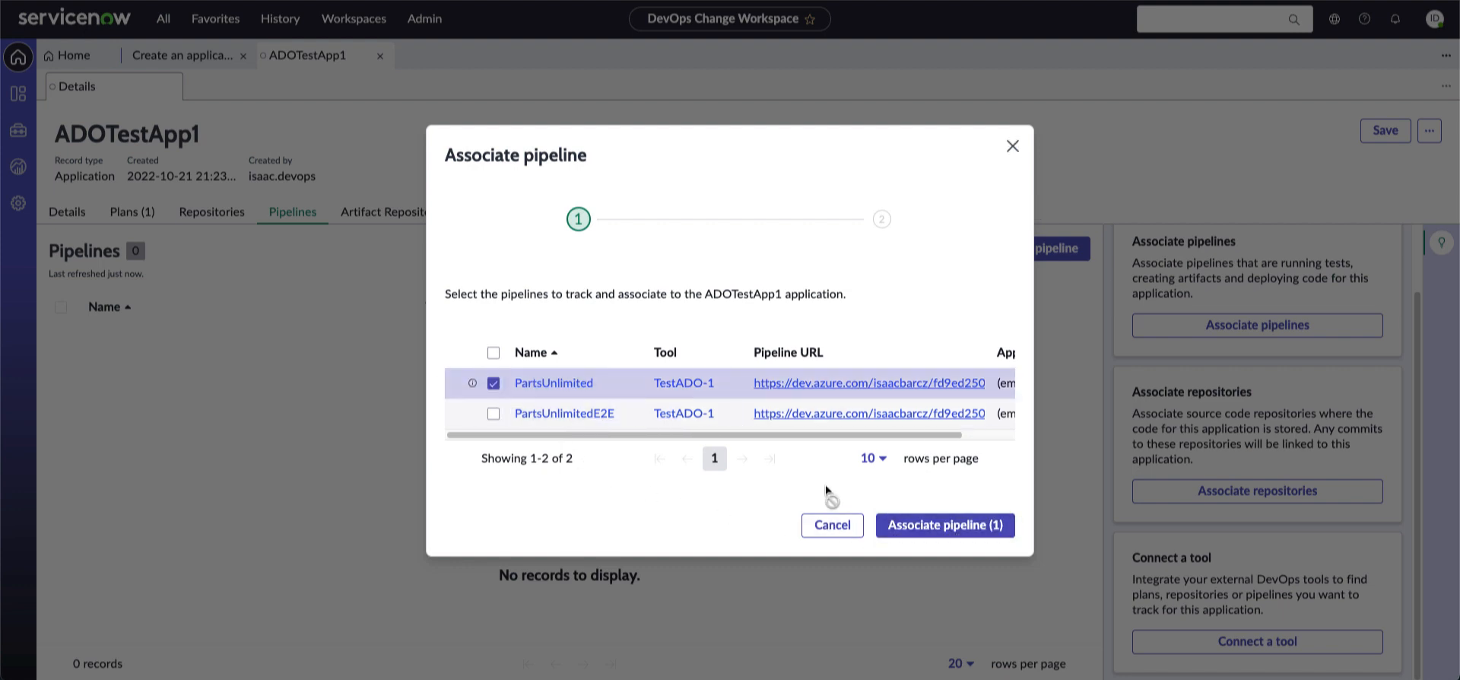
left_click(494, 414)
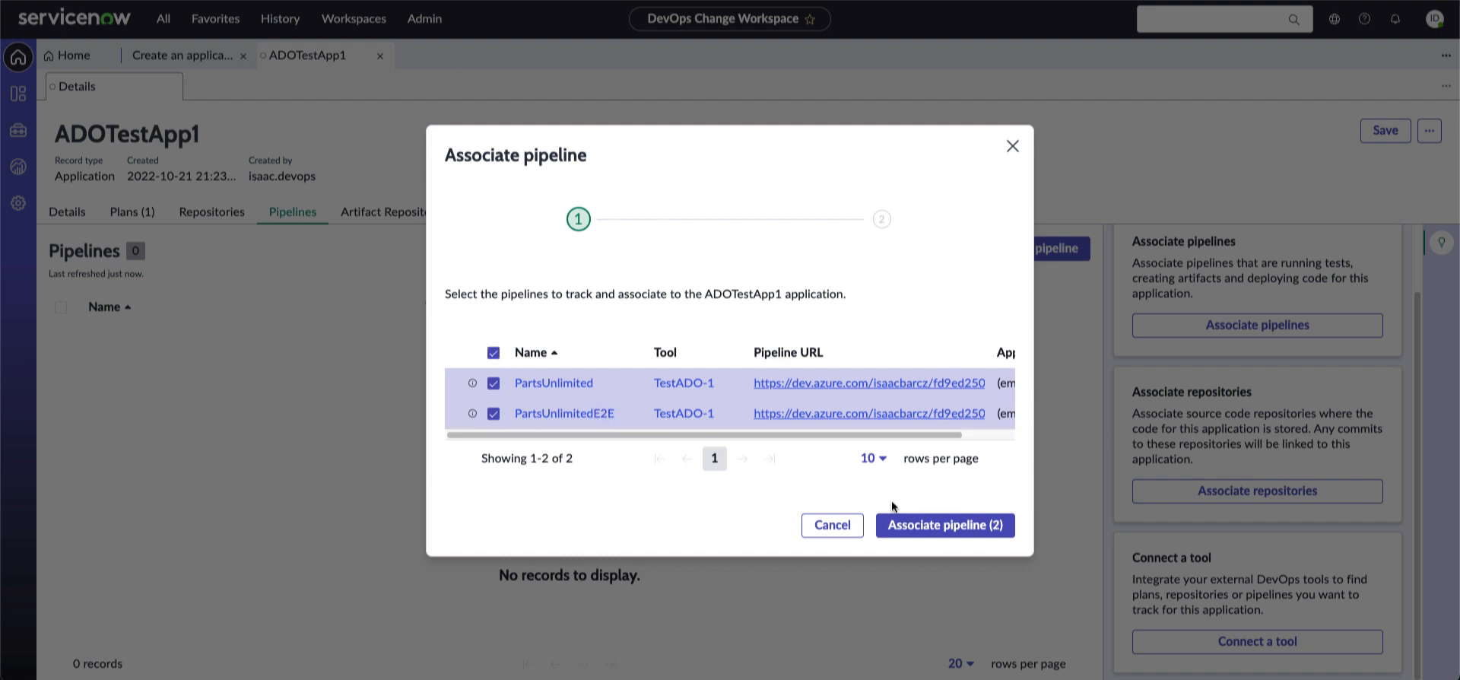
left_click(960, 537)
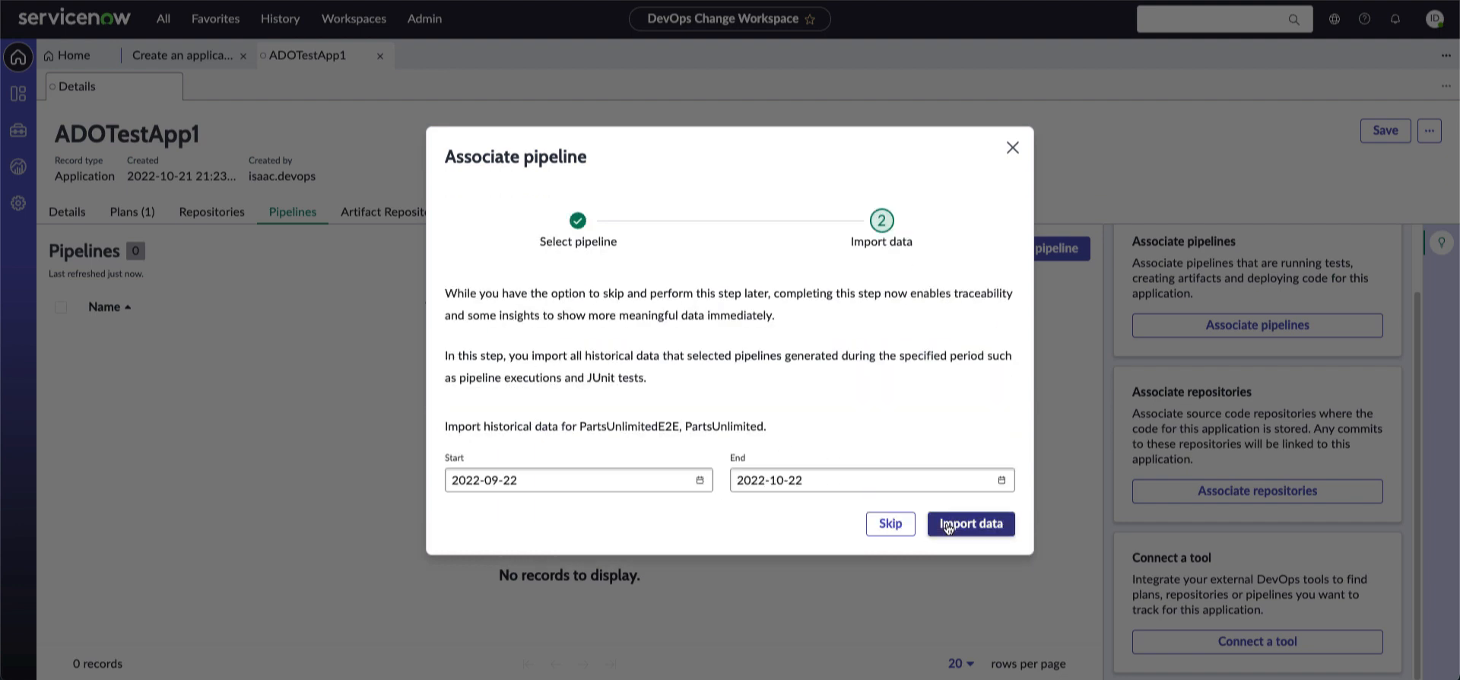
Import the two pipelines' history starting 2022-08-01
left_click(700, 480)
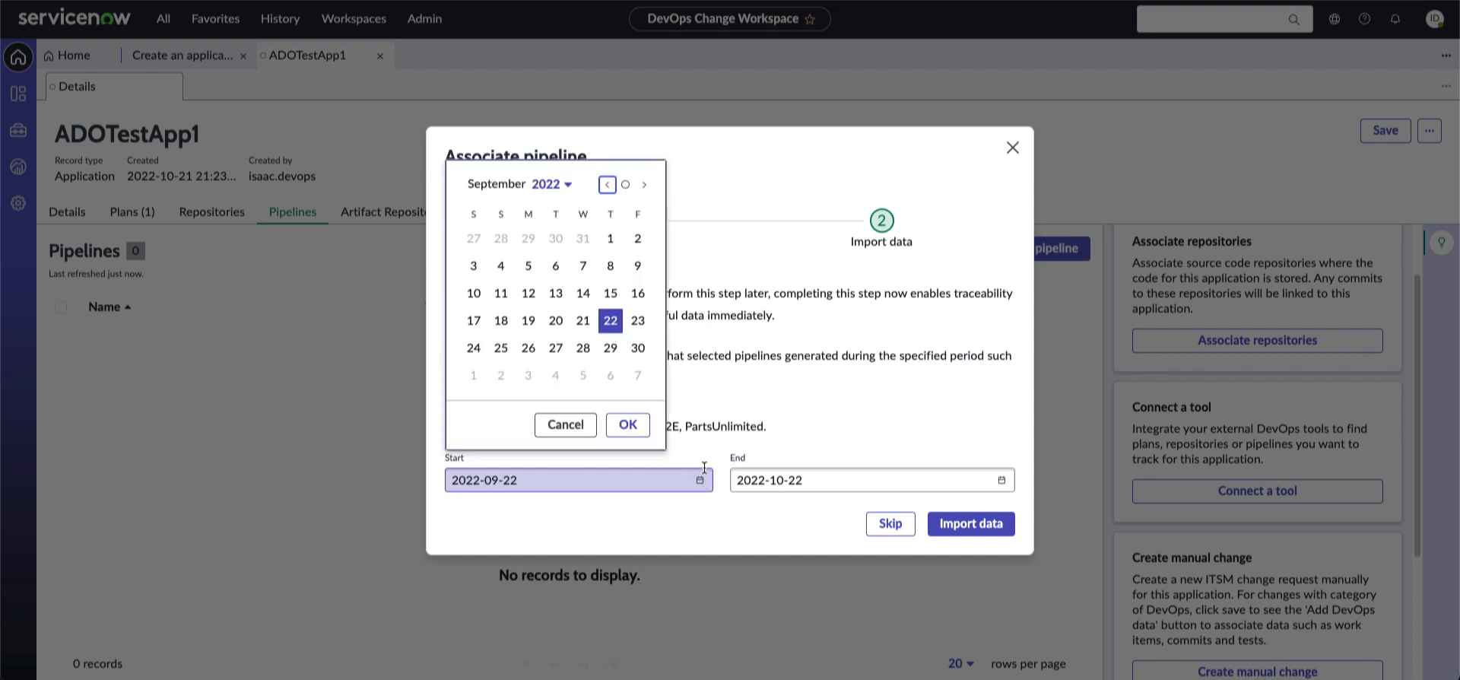
left_click(607, 184)
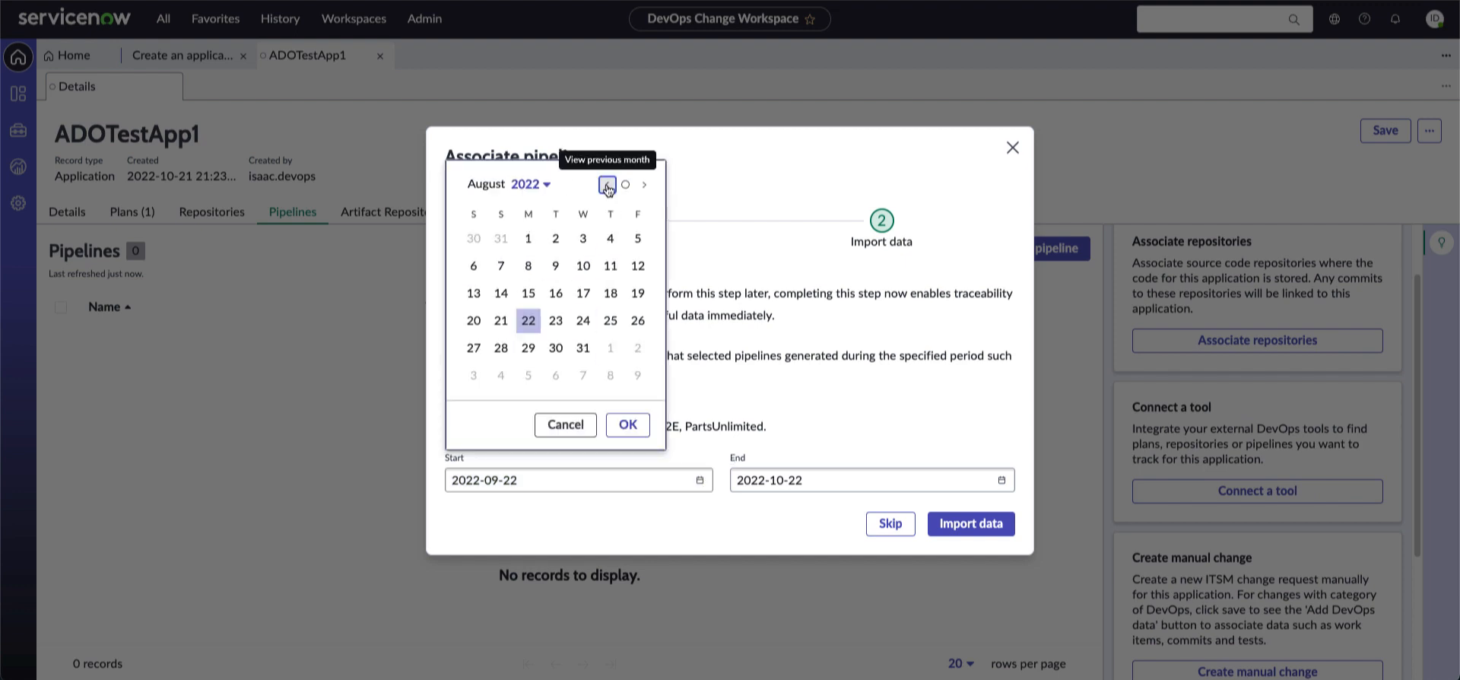
left_click(529, 242)
left_click(627, 425)
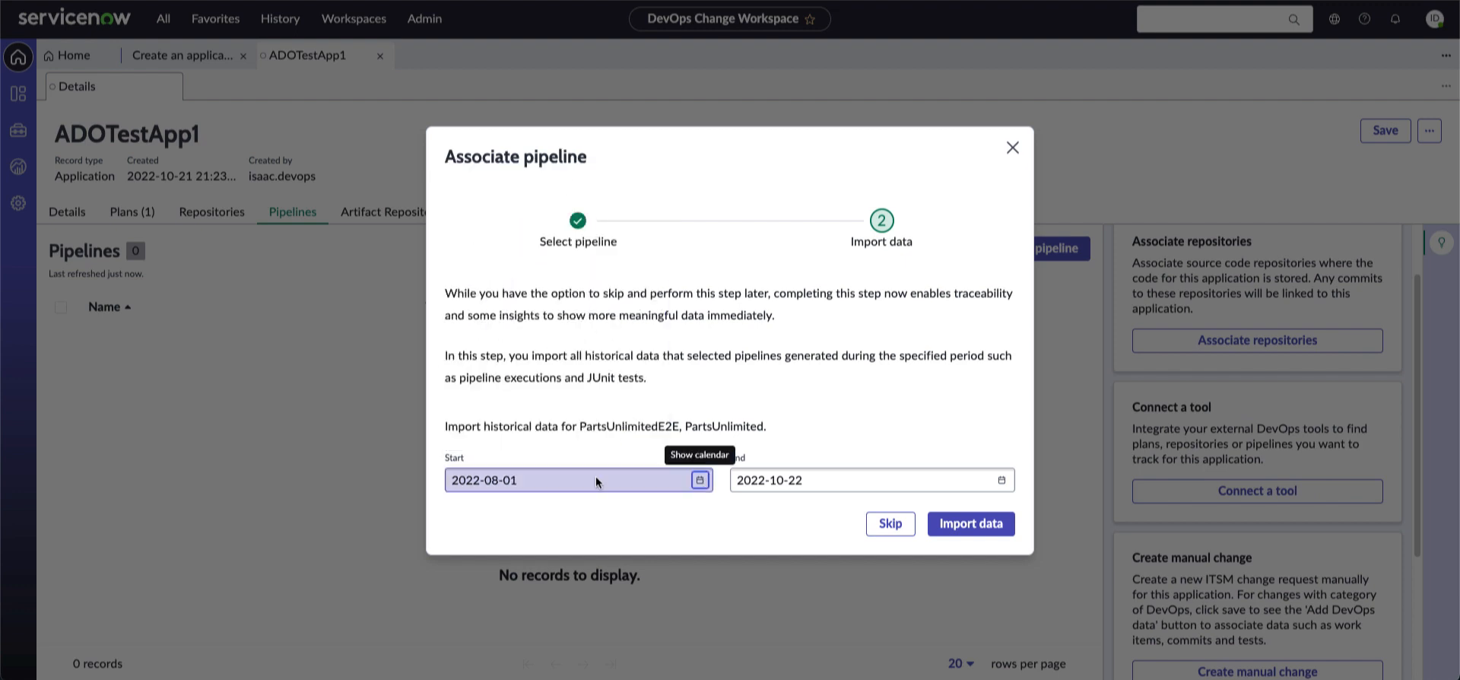
left_click(972, 523)
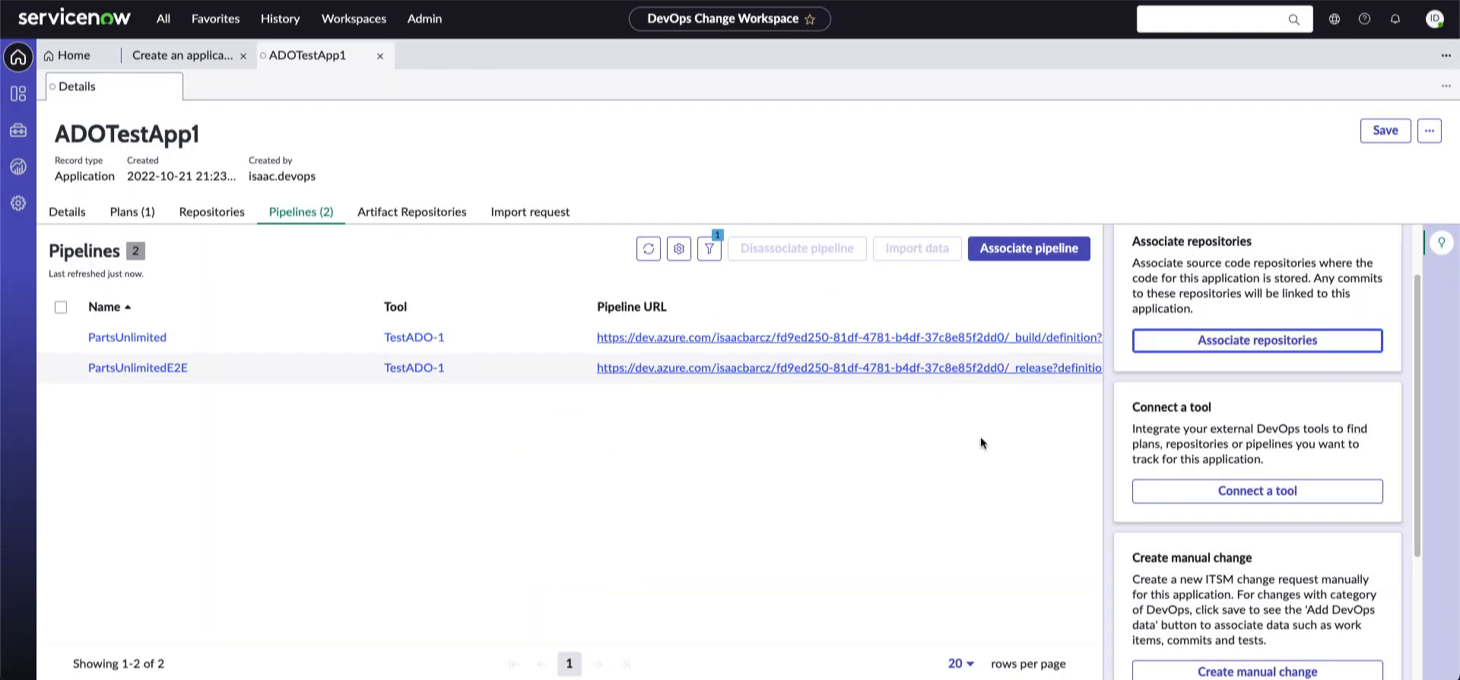
Associate the PartsUnlimited repository with ADOTestApp1 from its Repositories list
left_click(1276, 354)
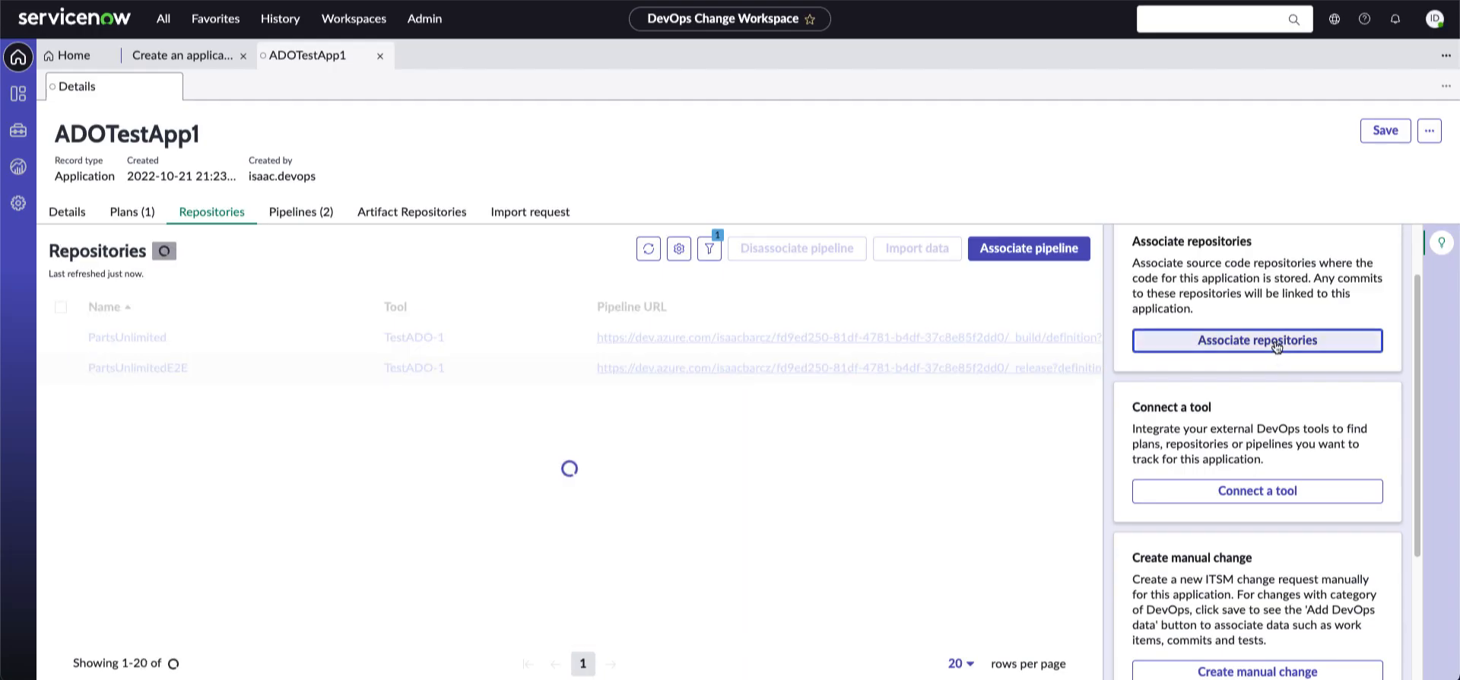
left_click(1229, 347)
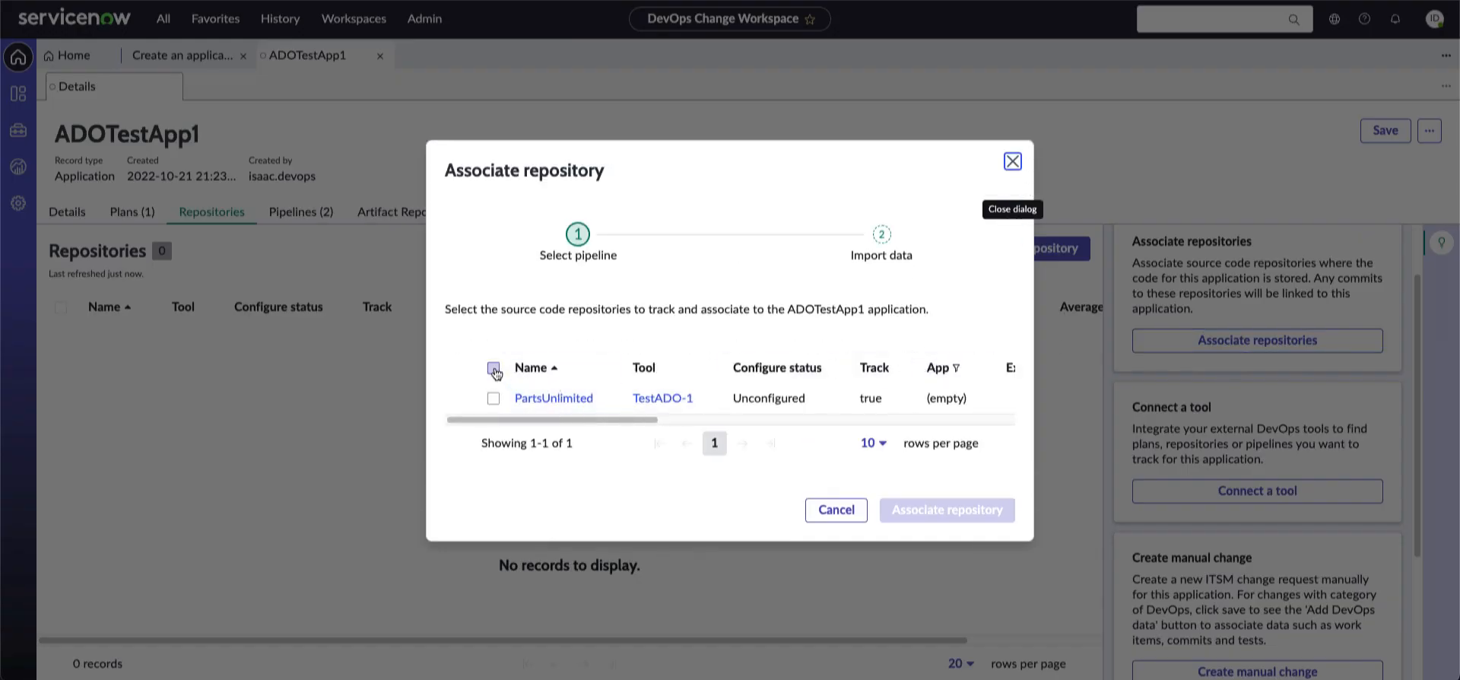
left_click(494, 369)
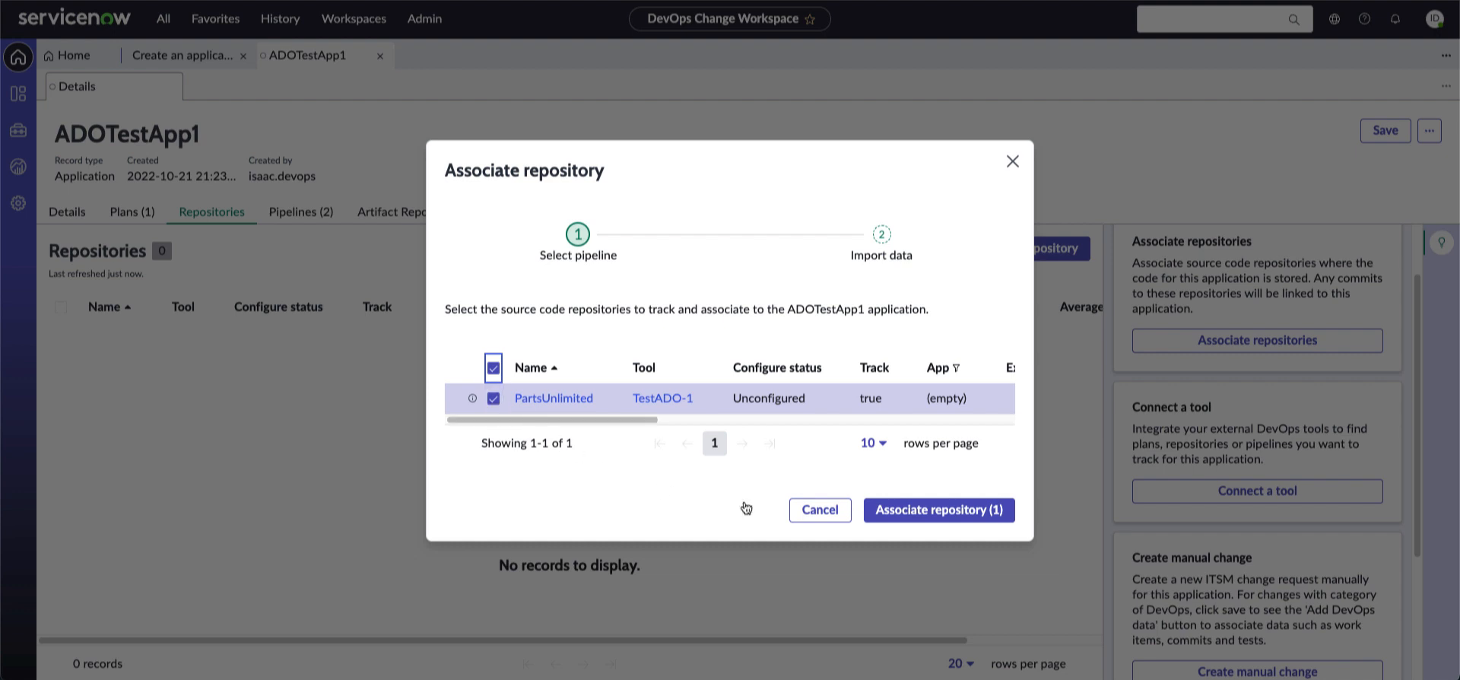
left_click(949, 517)
left_click(950, 511)
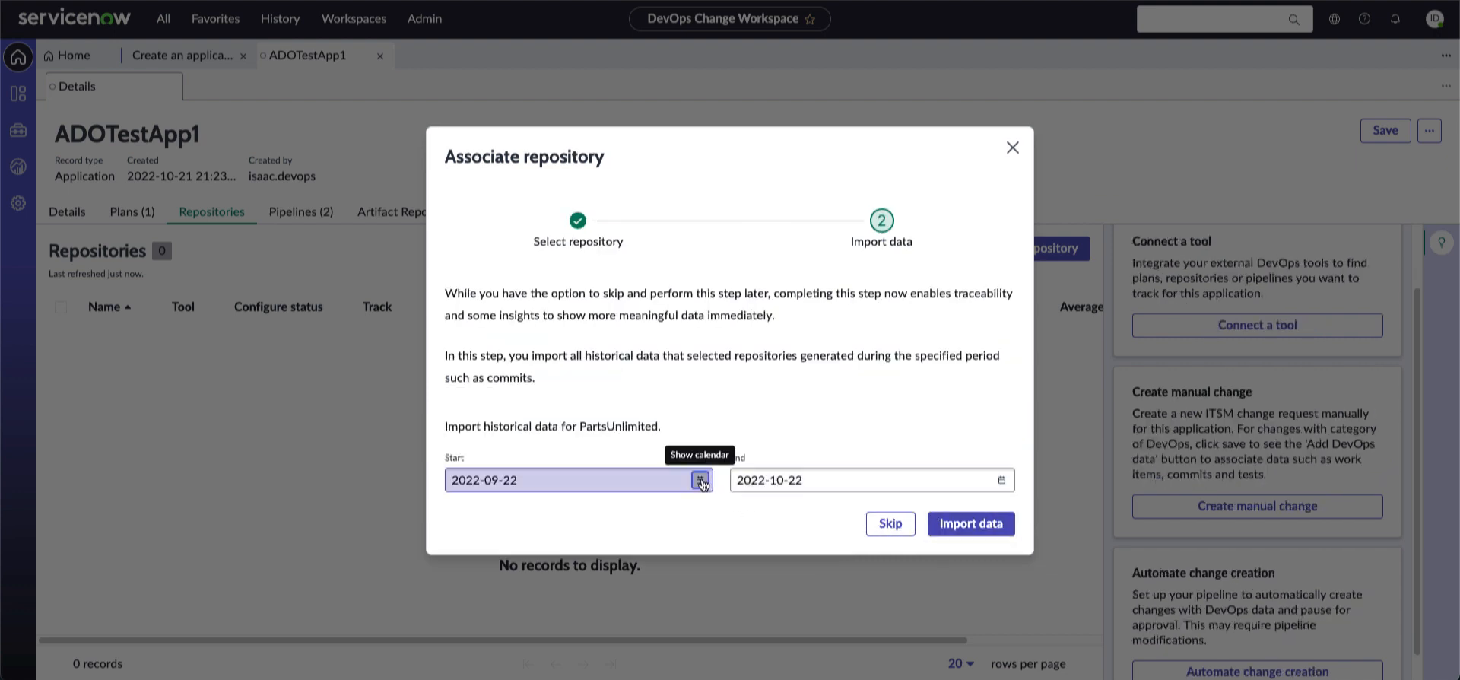
Import the repository's history starting 2022-08-01
left_click(699, 479)
left_click(608, 184)
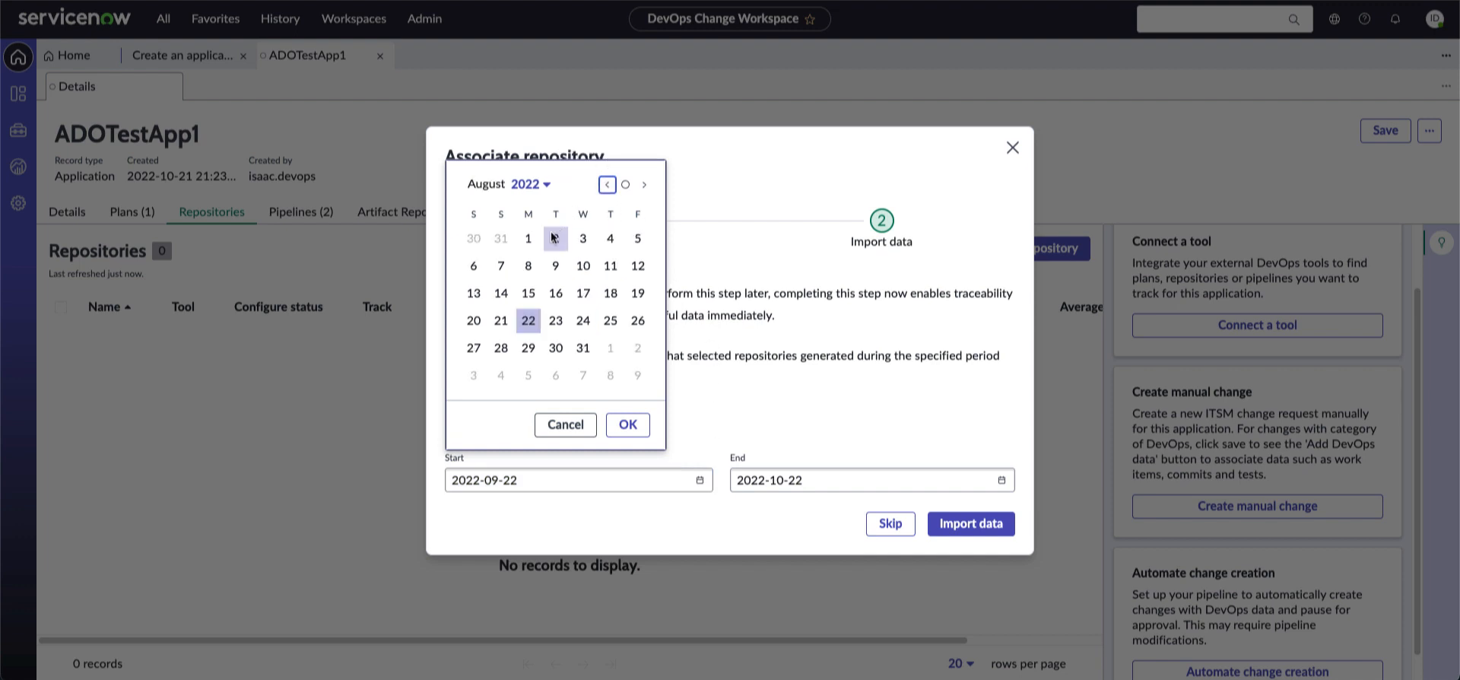
left_click(528, 239)
left_click(628, 424)
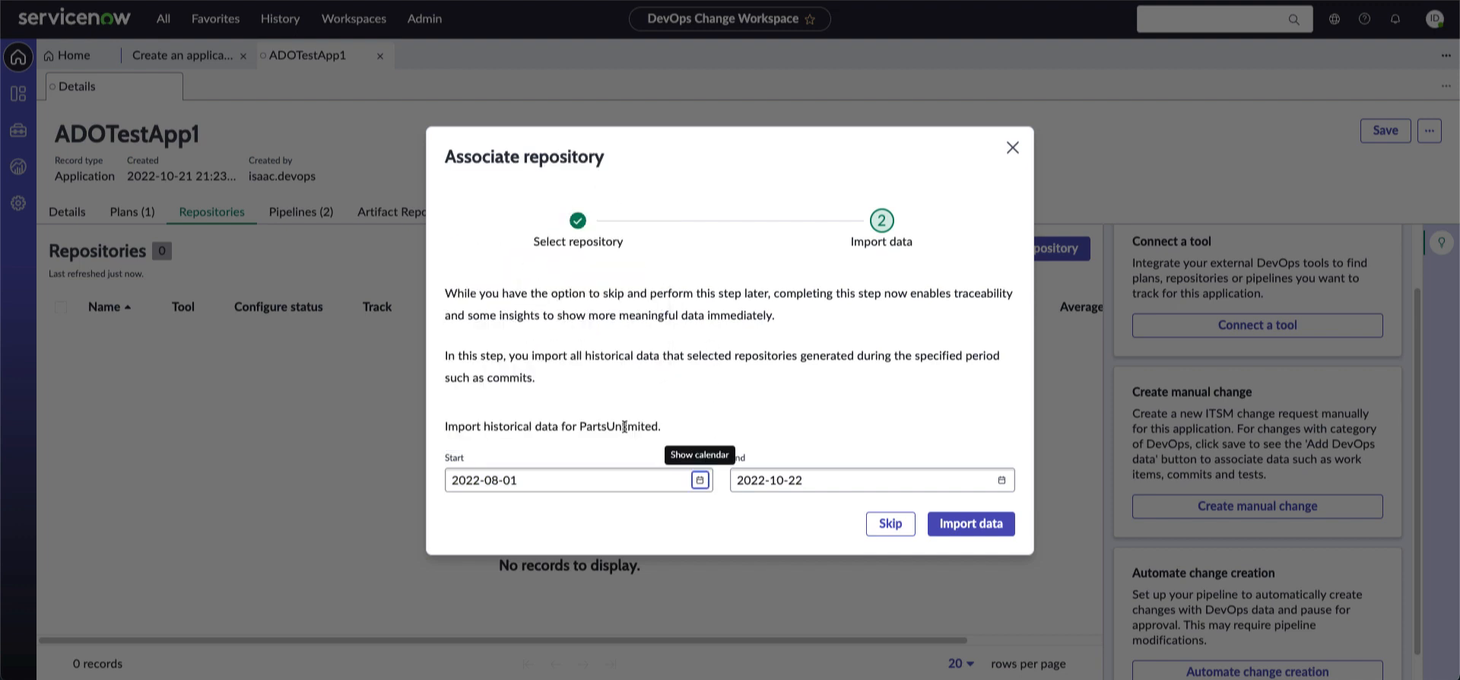
left_click(974, 525)
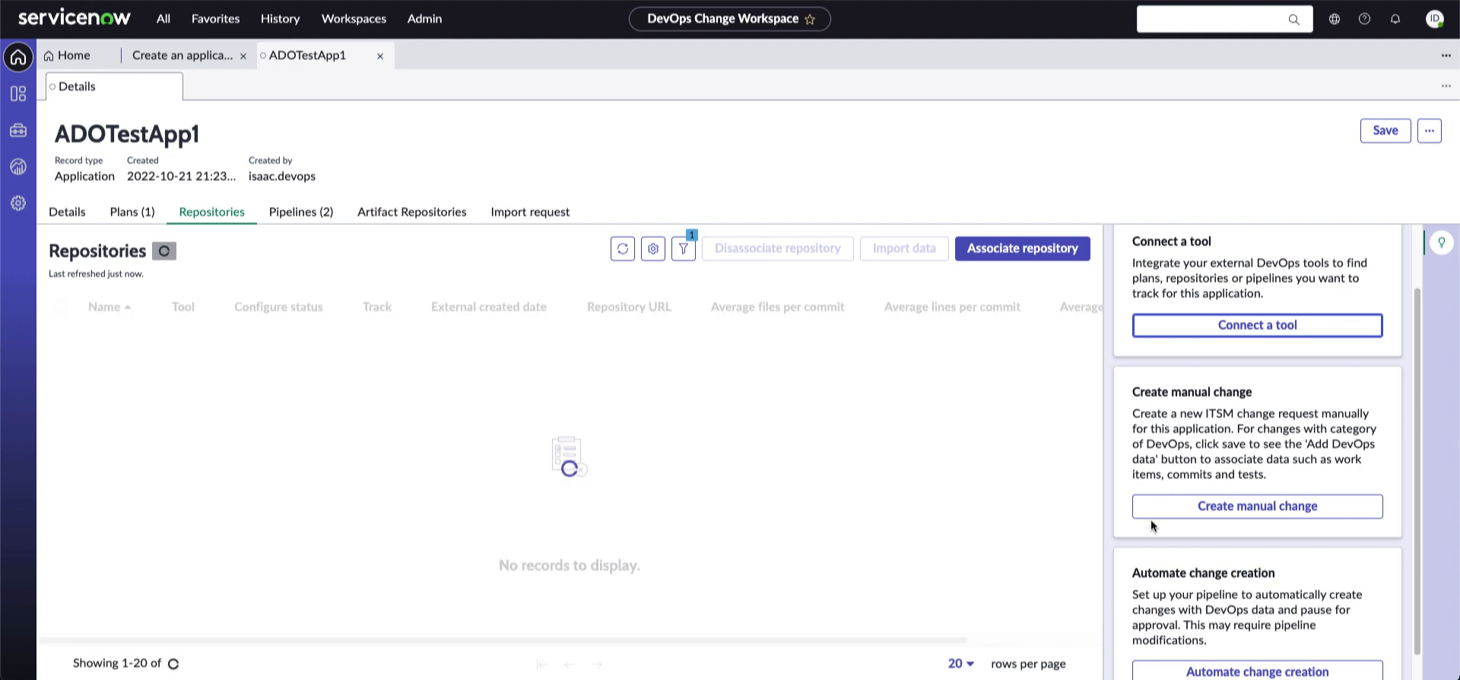
left_click_drag(1418, 374, 1421, 432)
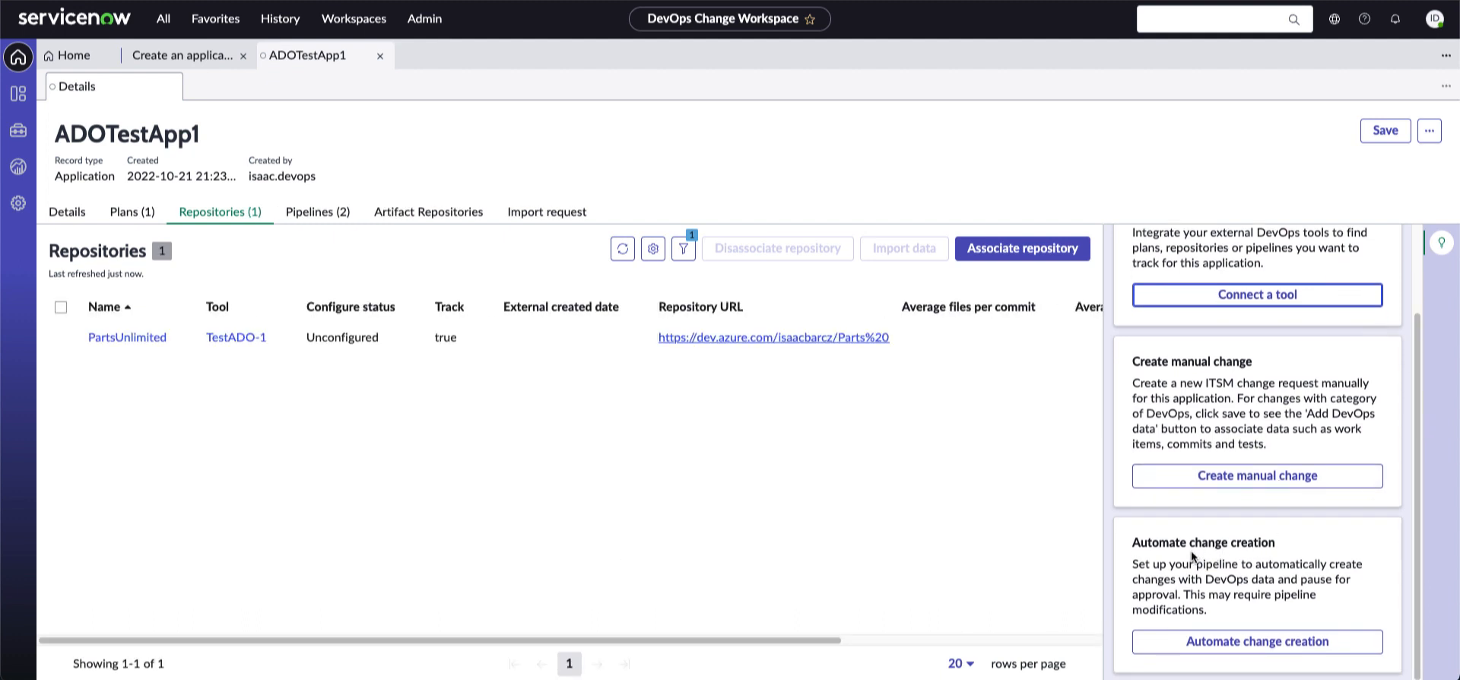
left_click(1177, 295)
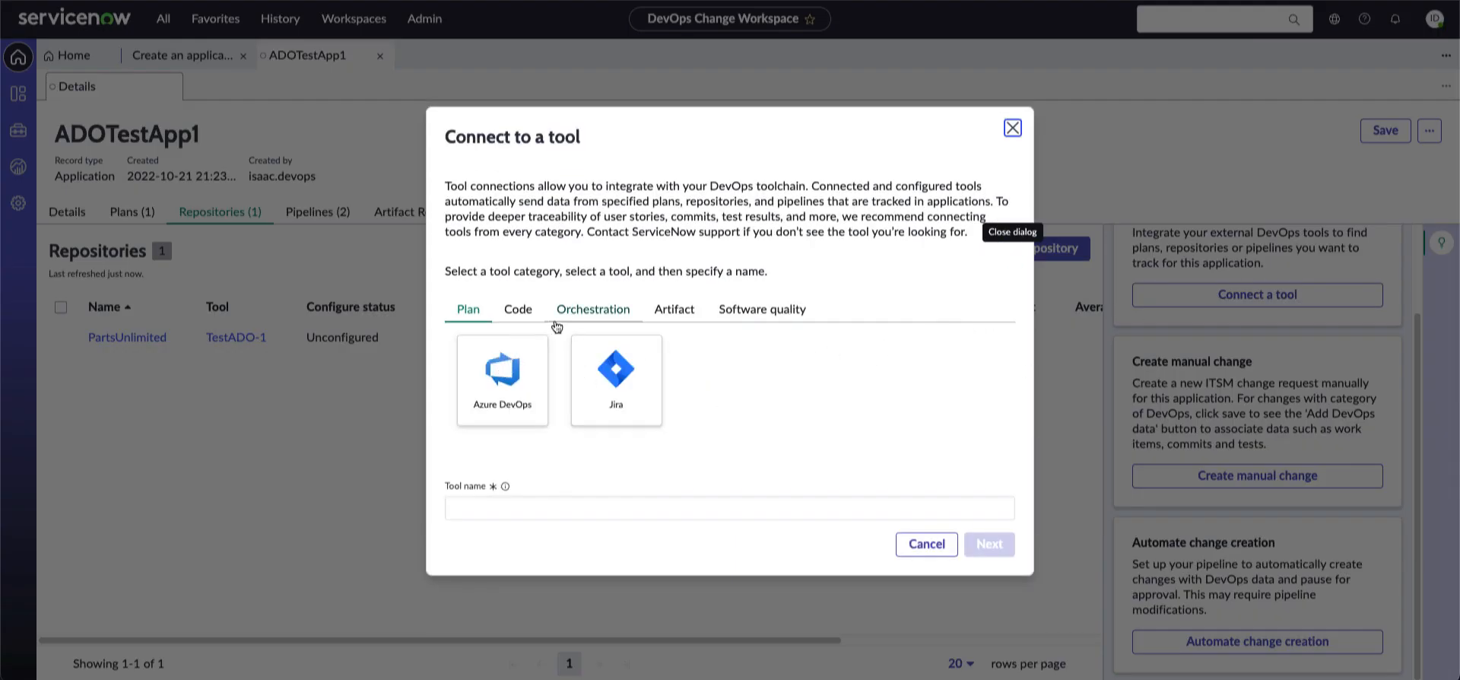
left_click(513, 314)
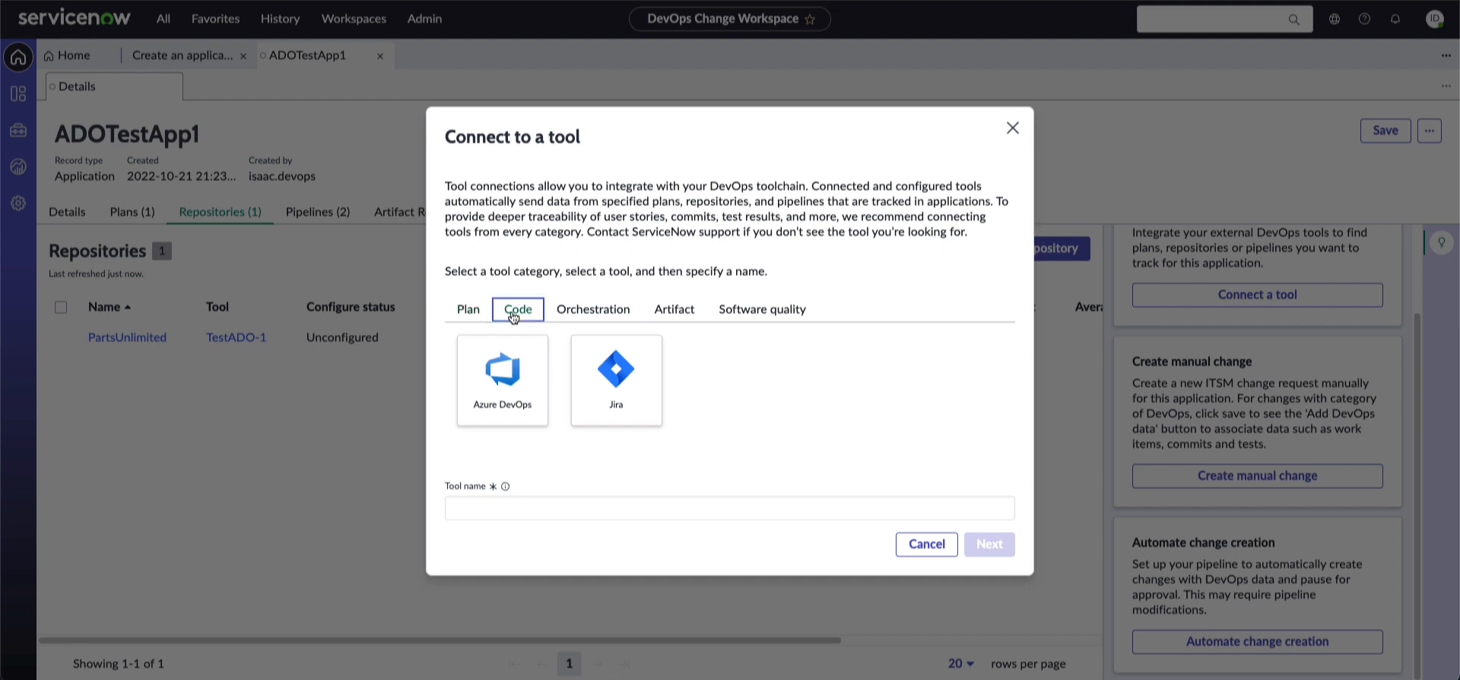
scroll(608, 403, "down", 2)
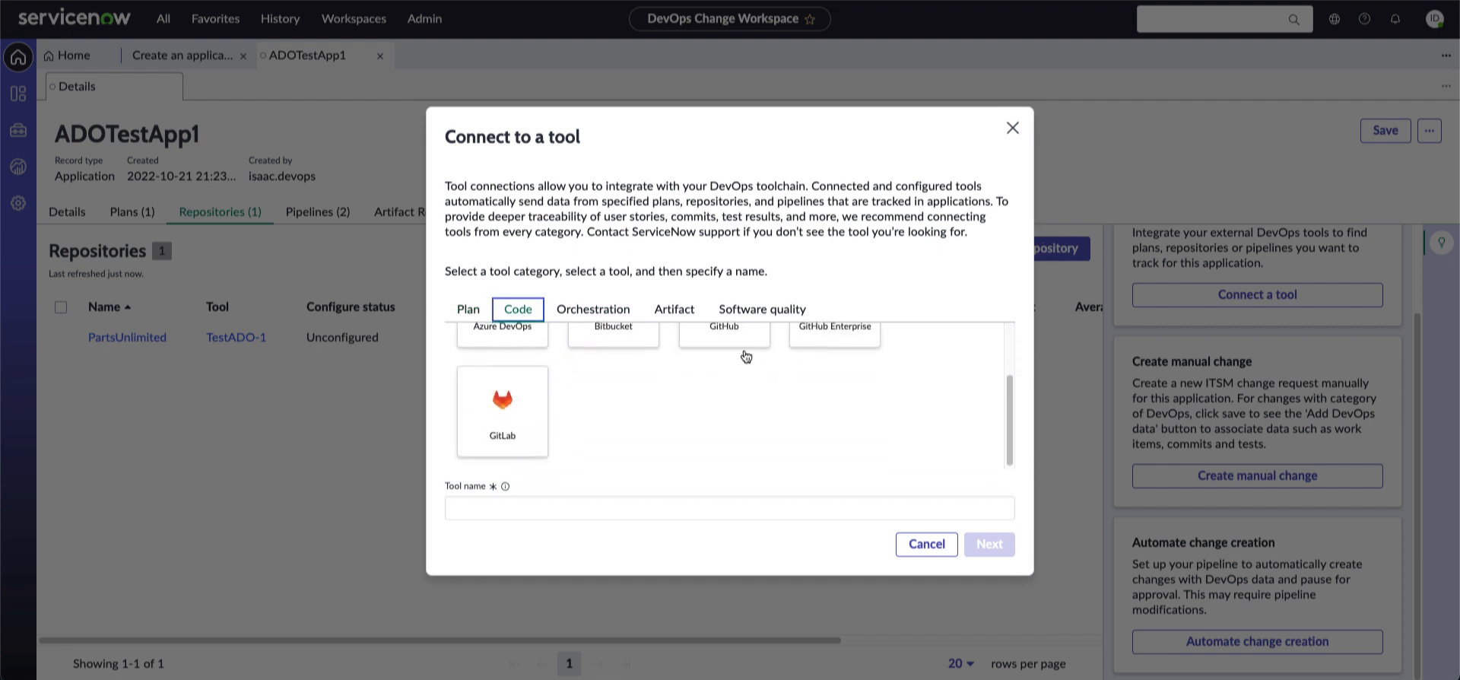
scroll(743, 357, "up", 2)
left_click(727, 394)
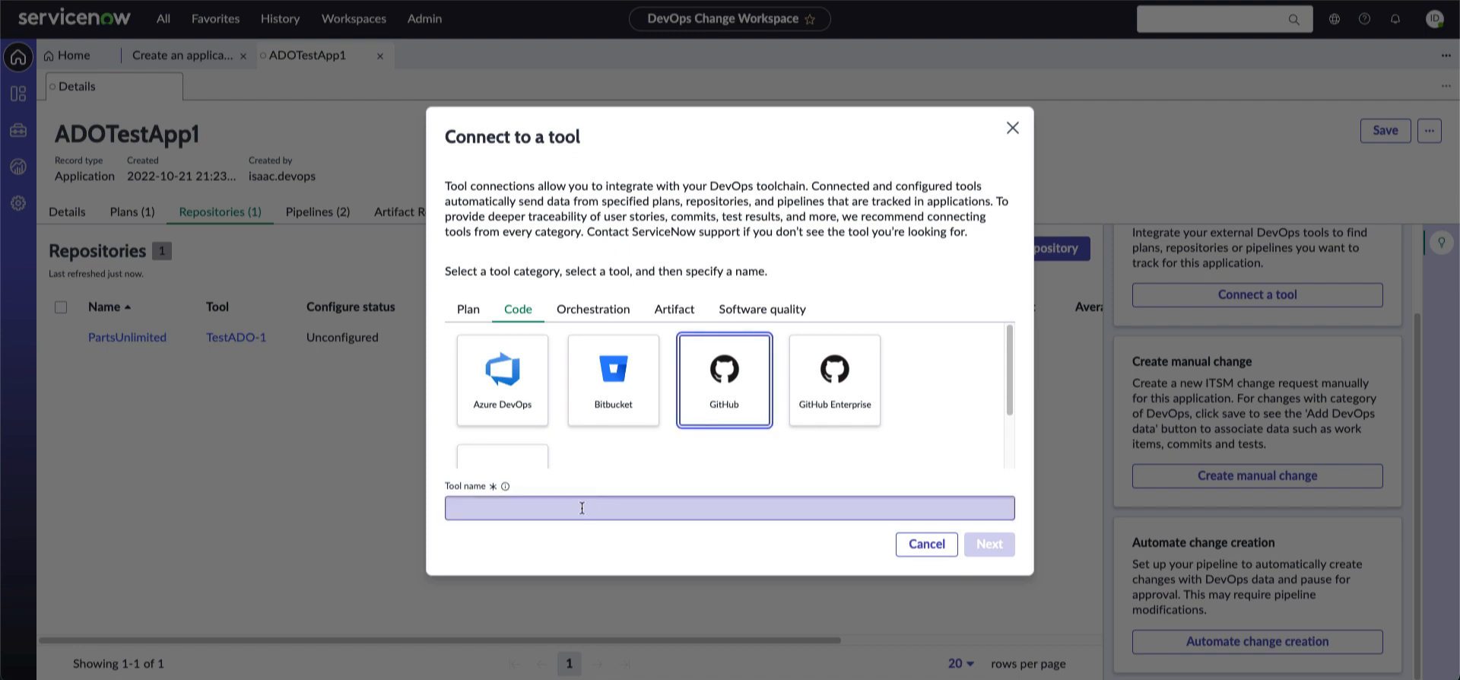
left_click(924, 545)
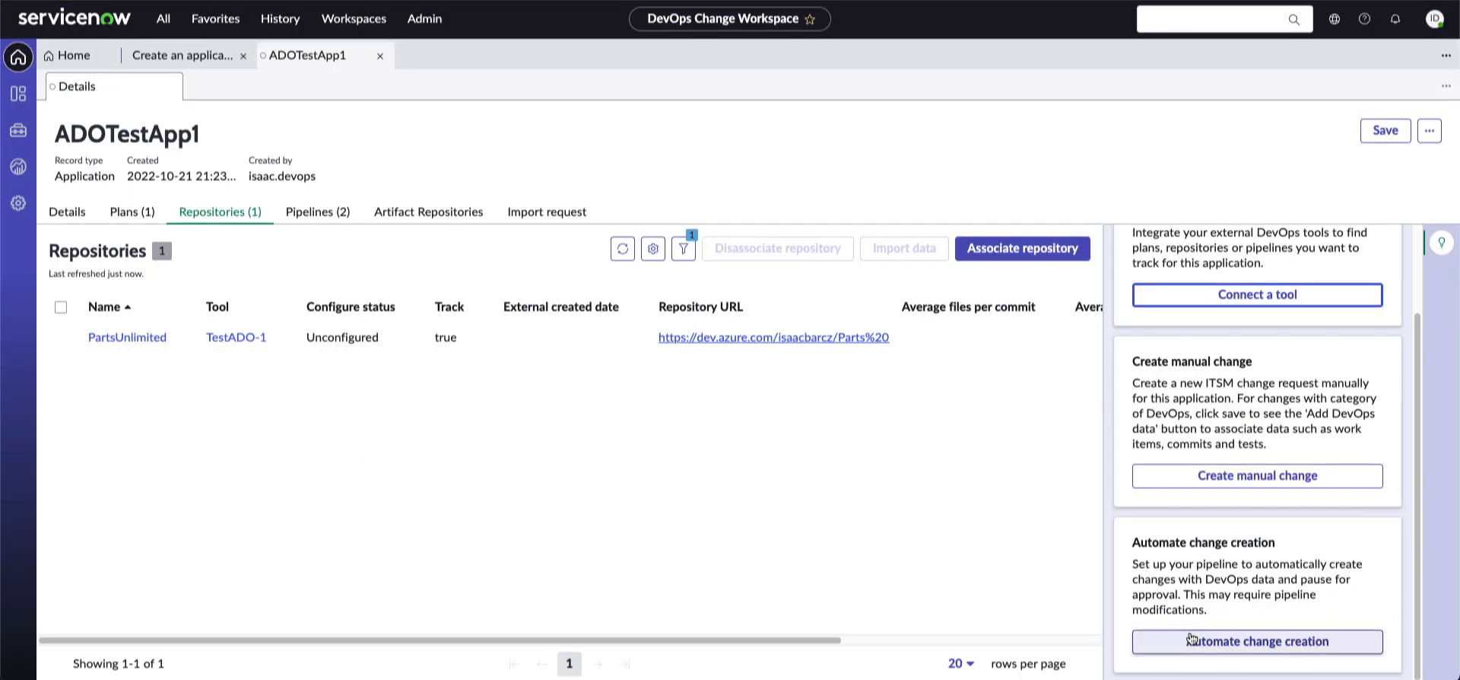
Automate change requests for the PartsUnlimited pipeline, choosing its Deploy/Deploy_Application step
left_click(1365, 650)
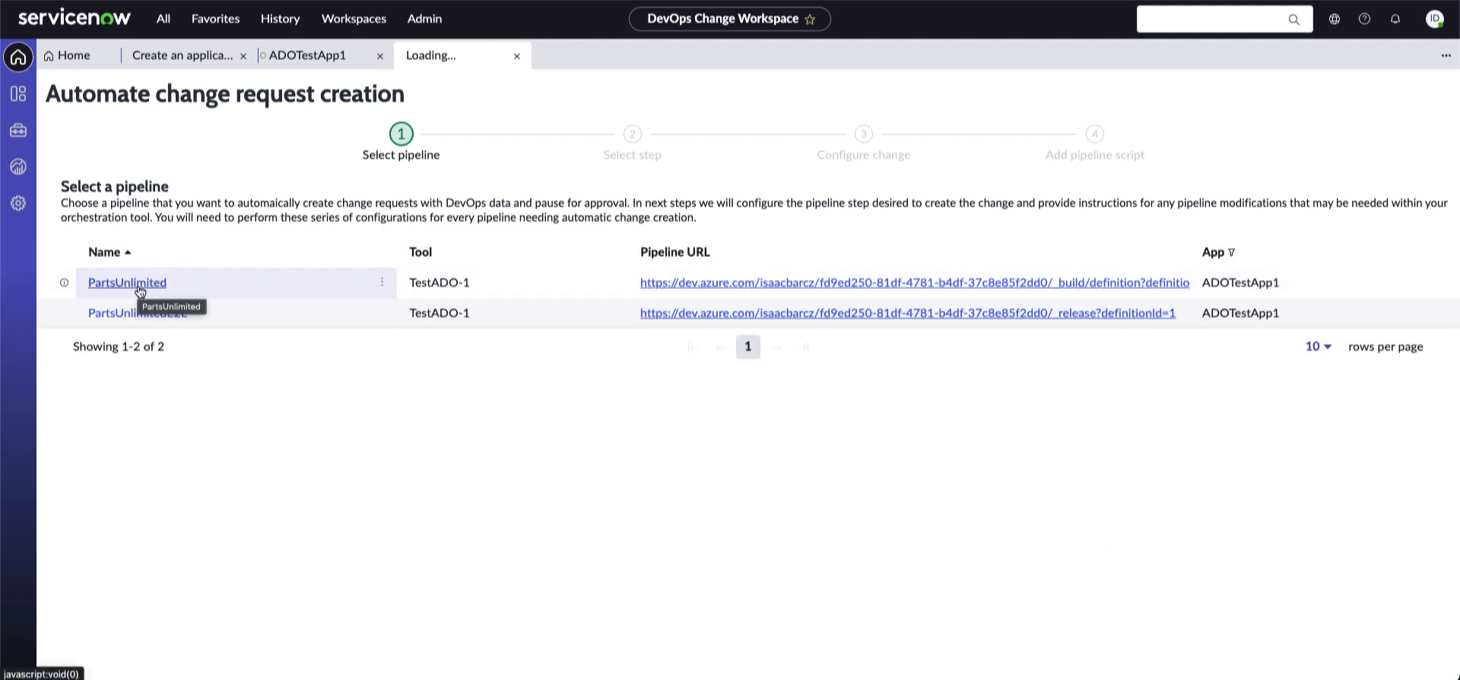
left_click(139, 285)
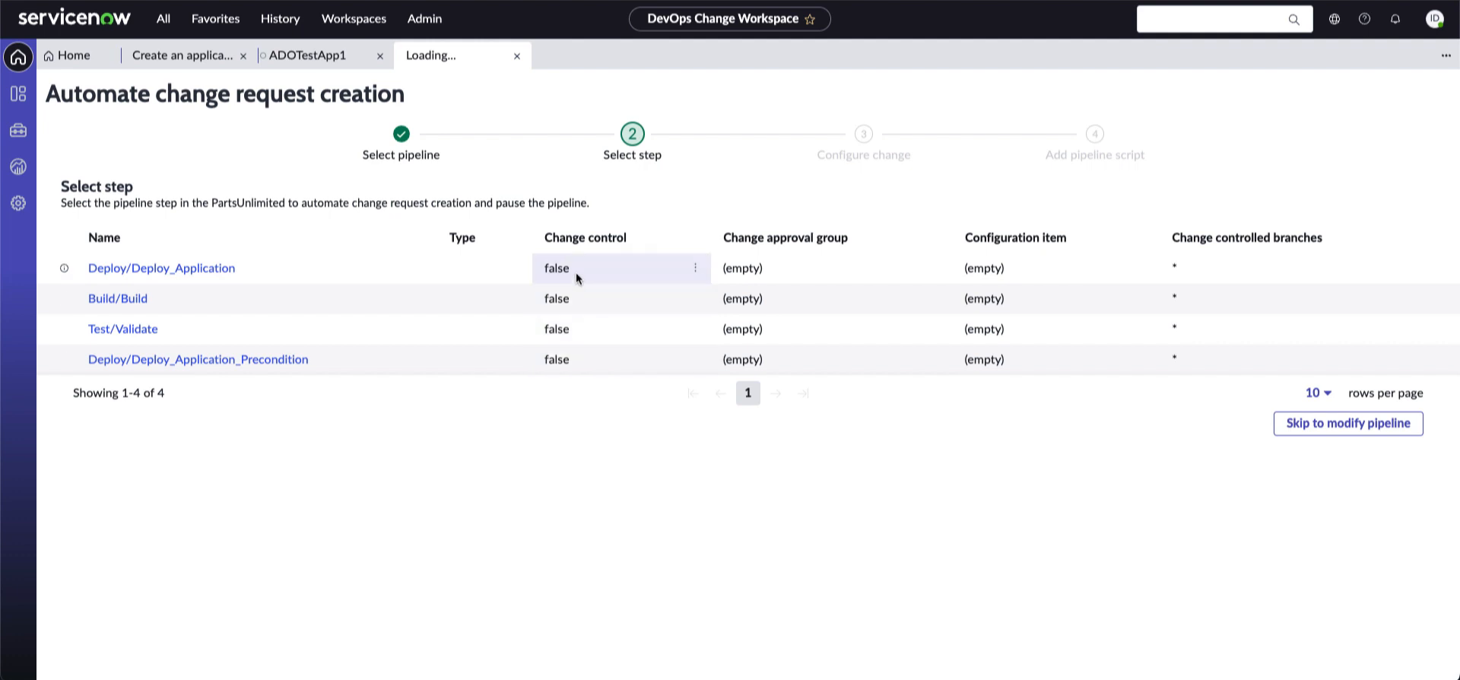
left_click(599, 272)
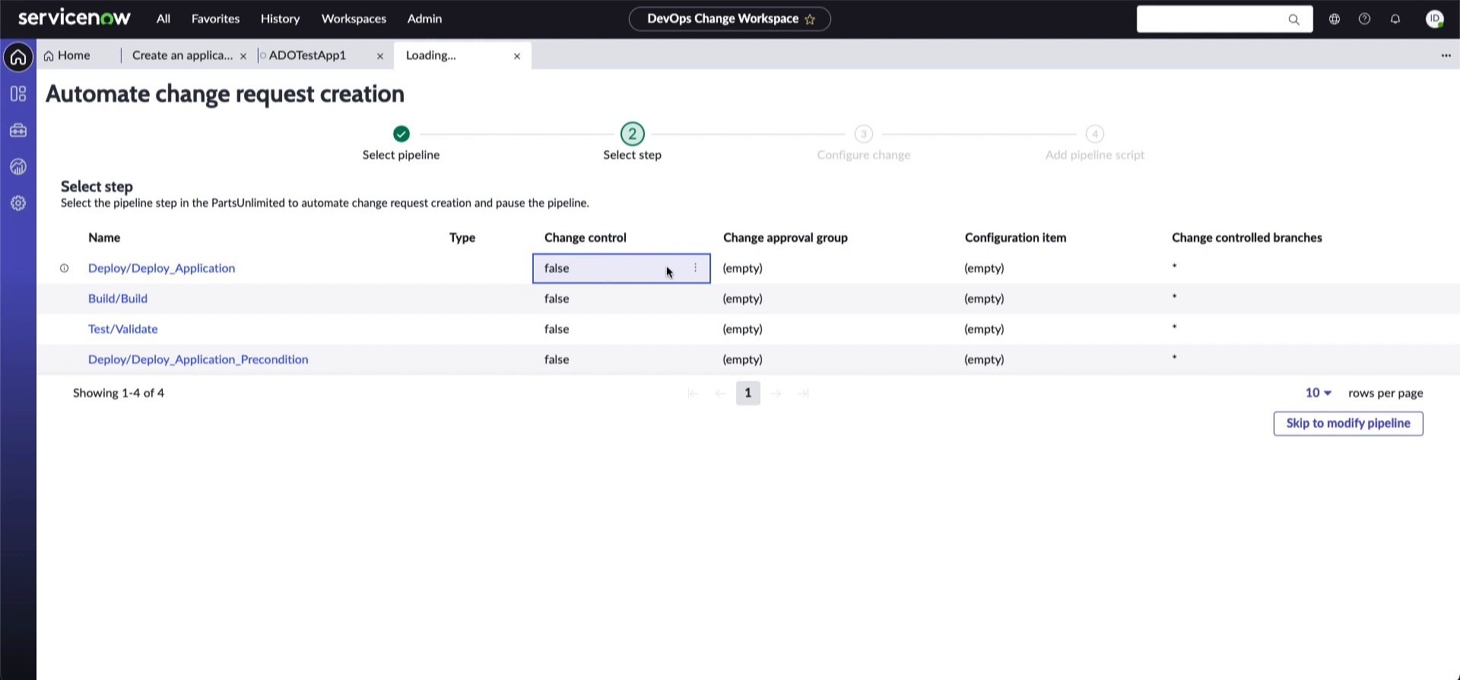
left_click(695, 270)
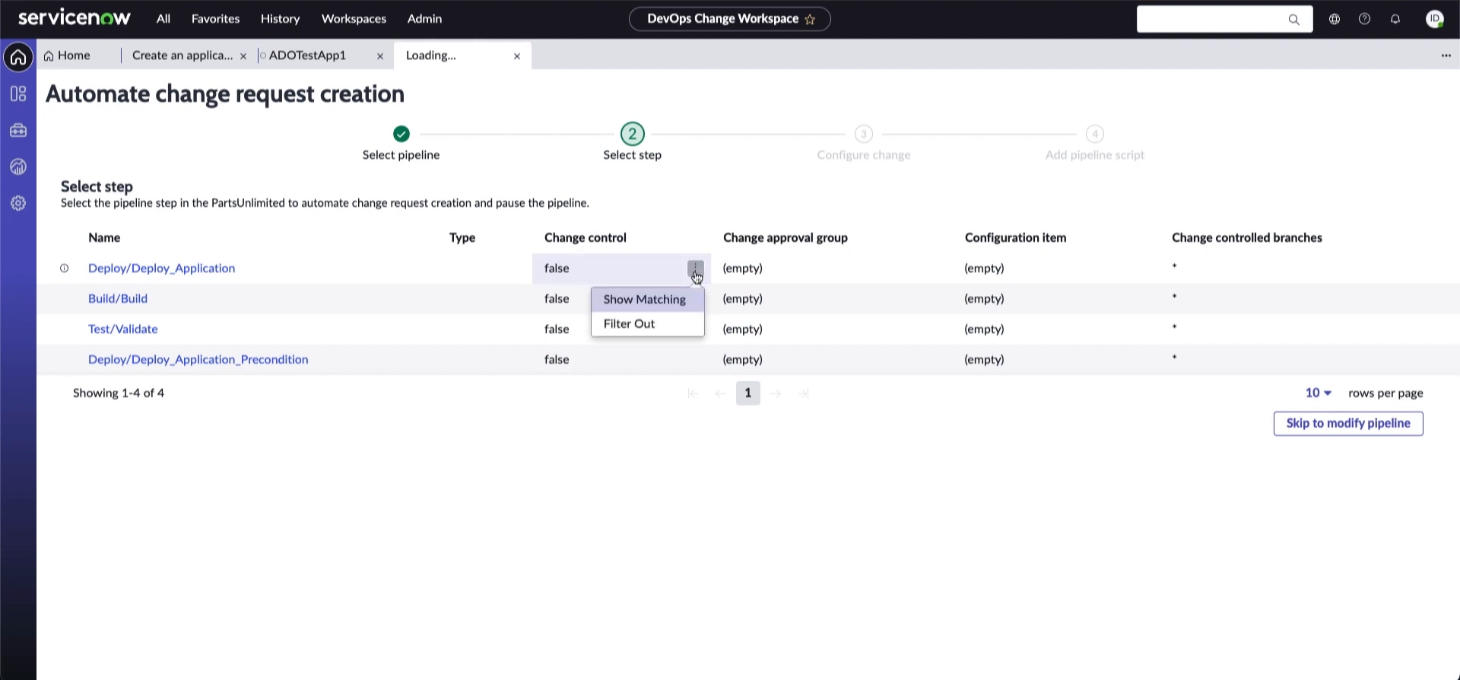
left_click(573, 268)
double_click(550, 269)
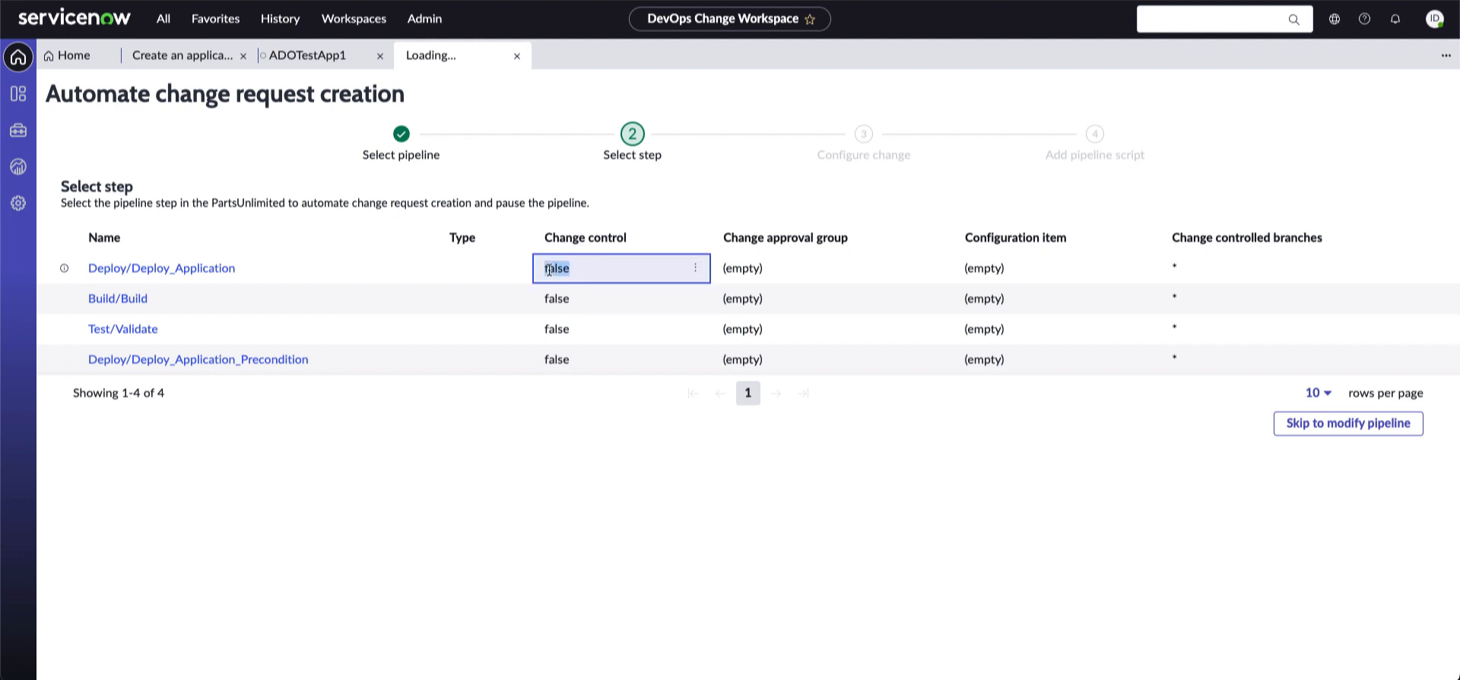
left_click(603, 270)
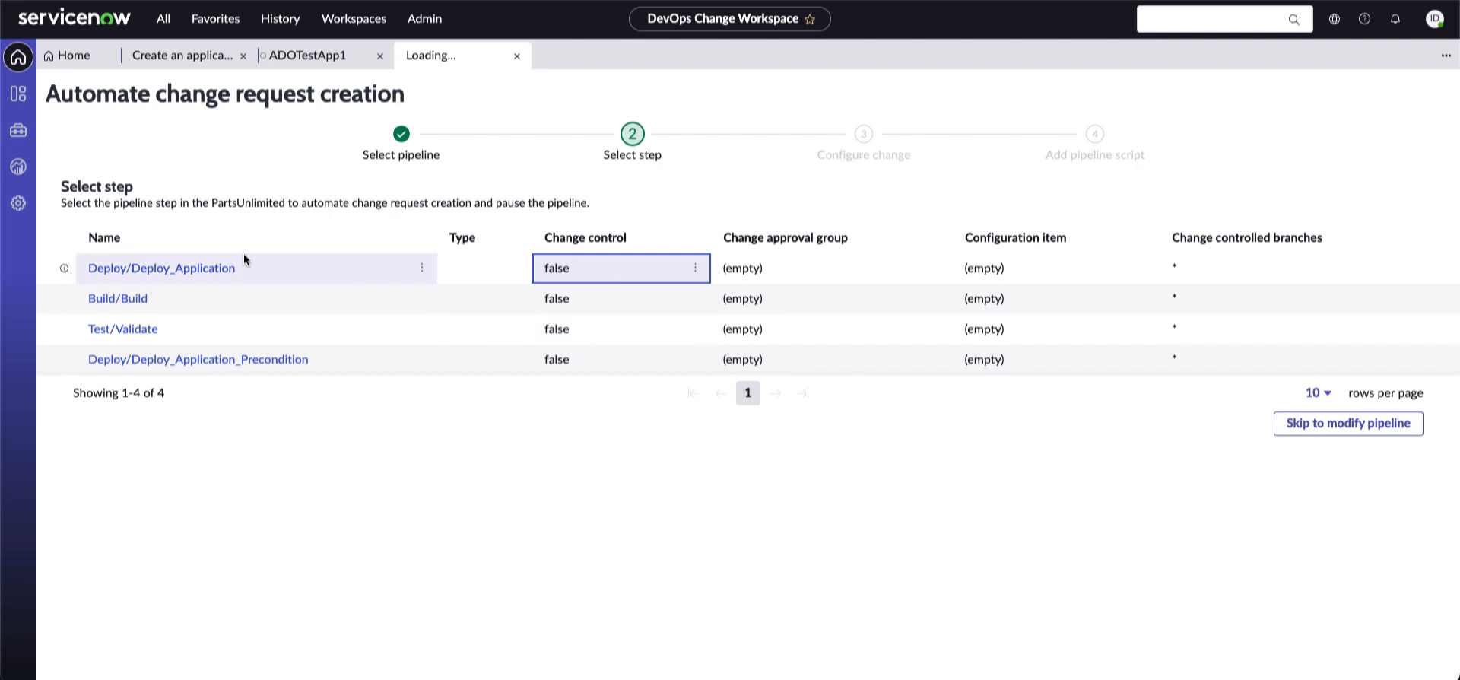
left_click(204, 271)
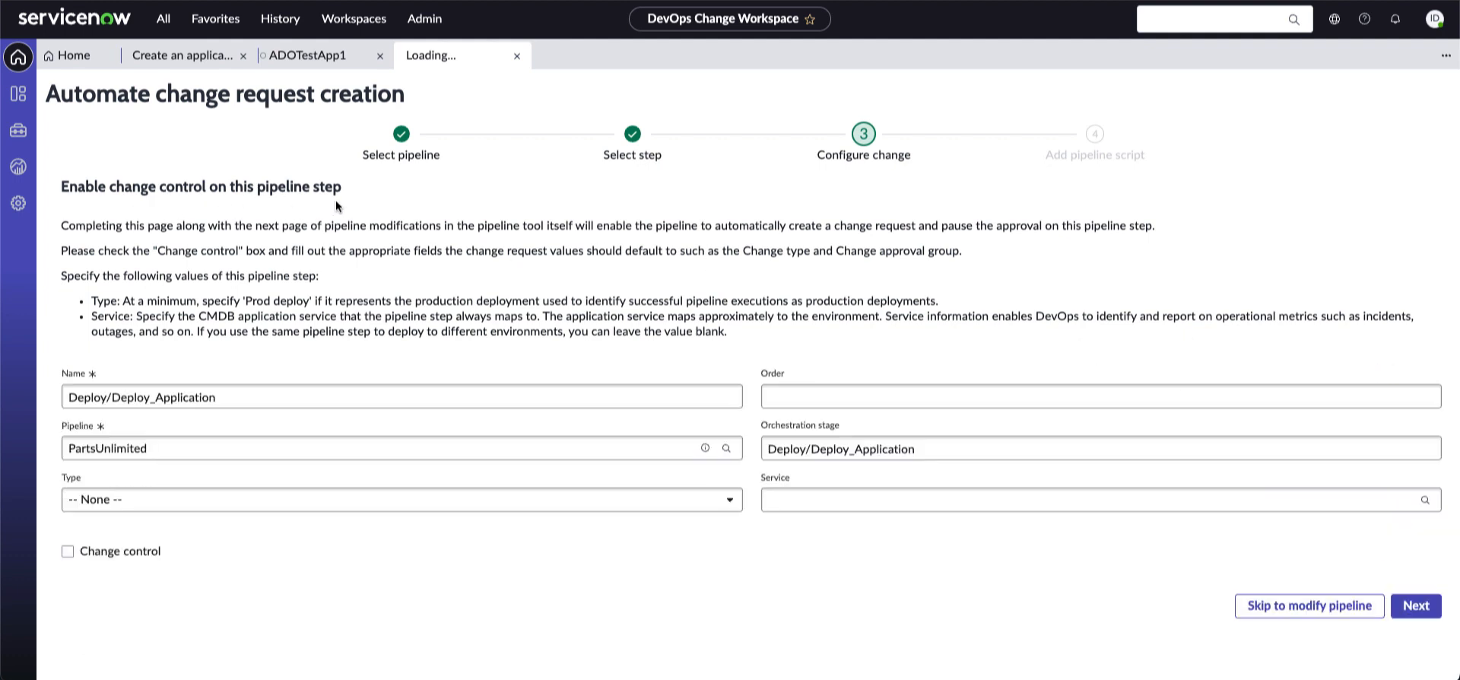
Give the Deploy/Deploy_Application step Type Deploy and Service Fulfillment
left_click(710, 511)
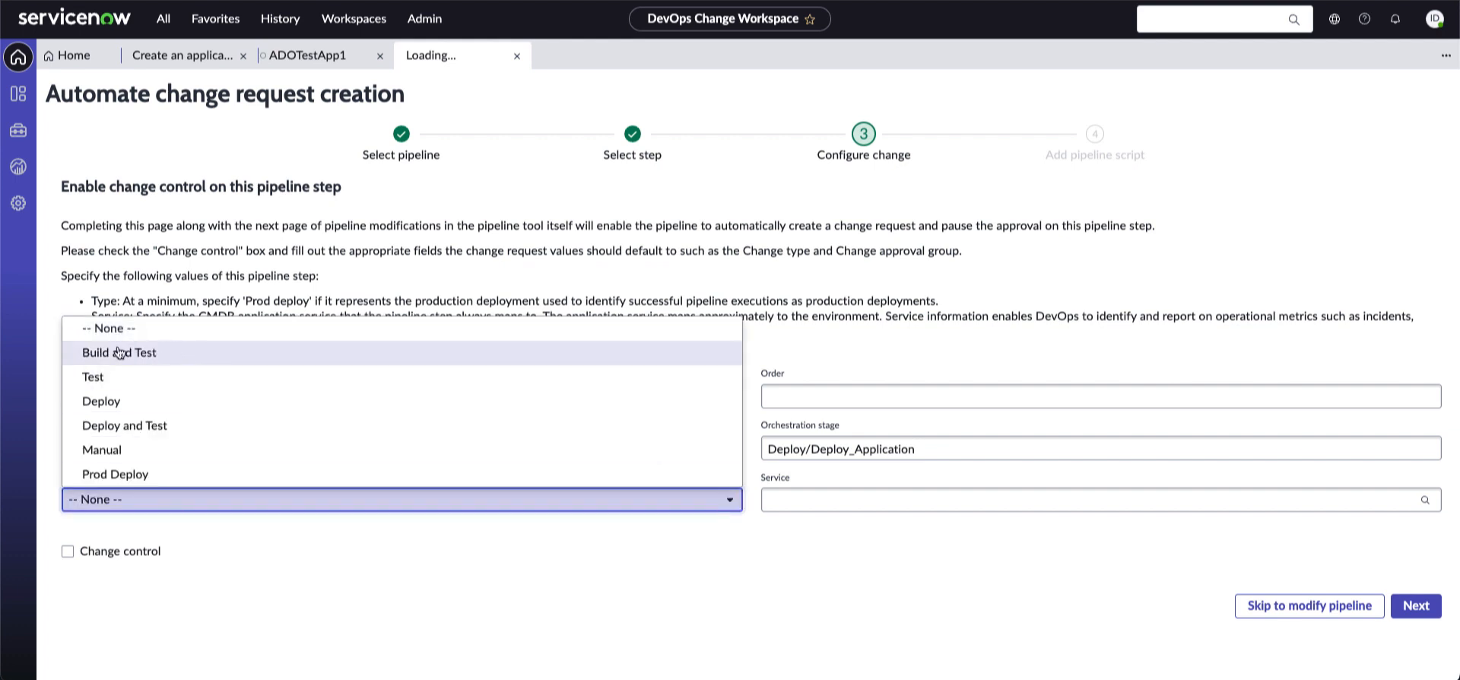
left_click(107, 401)
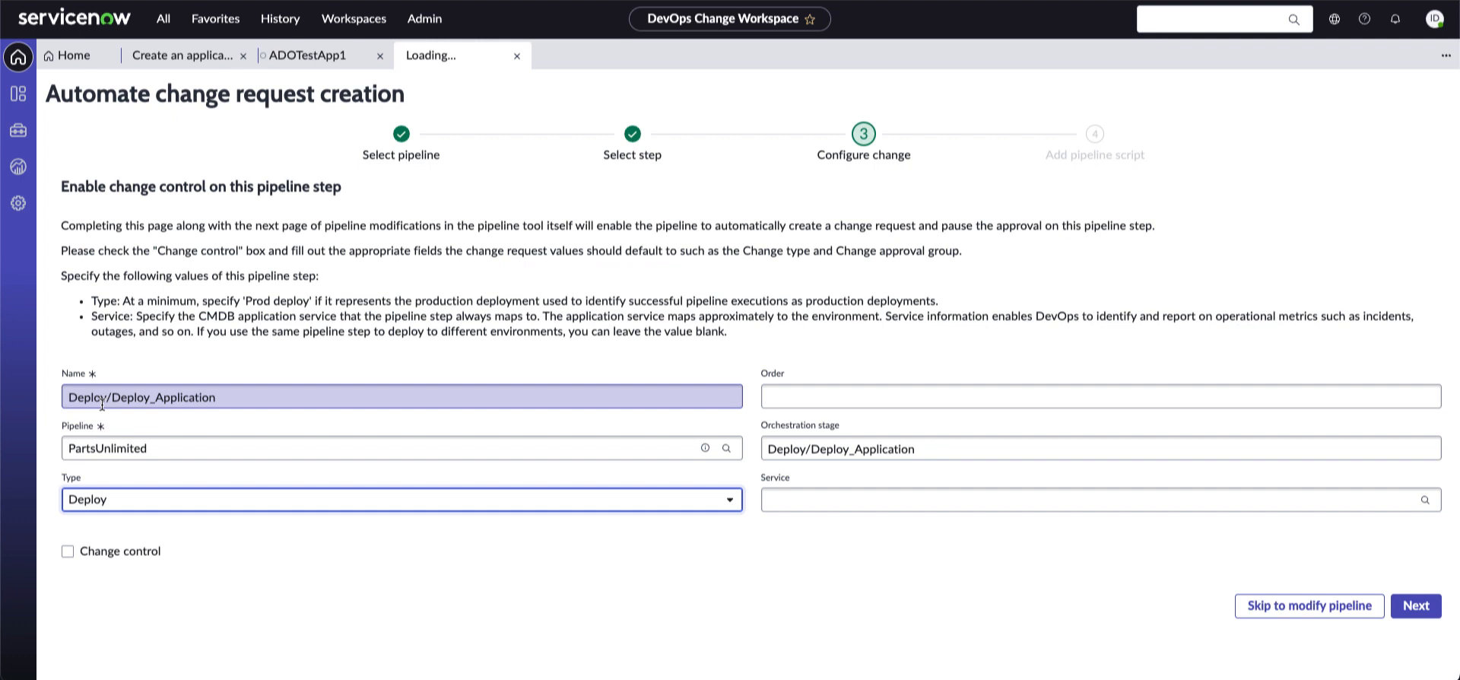
left_click(955, 595)
left_click(1089, 501)
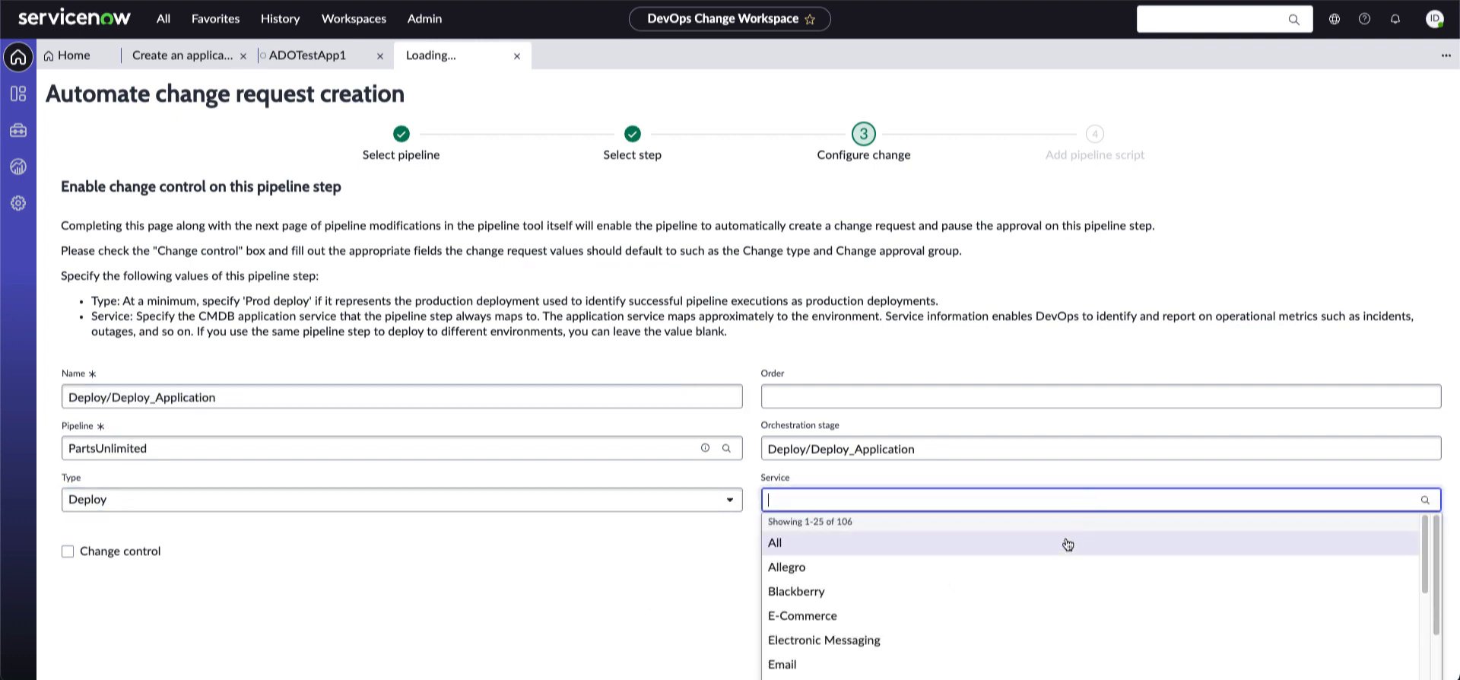
scroll(1067, 559, "down", 1)
scroll(1068, 560, "down", 5)
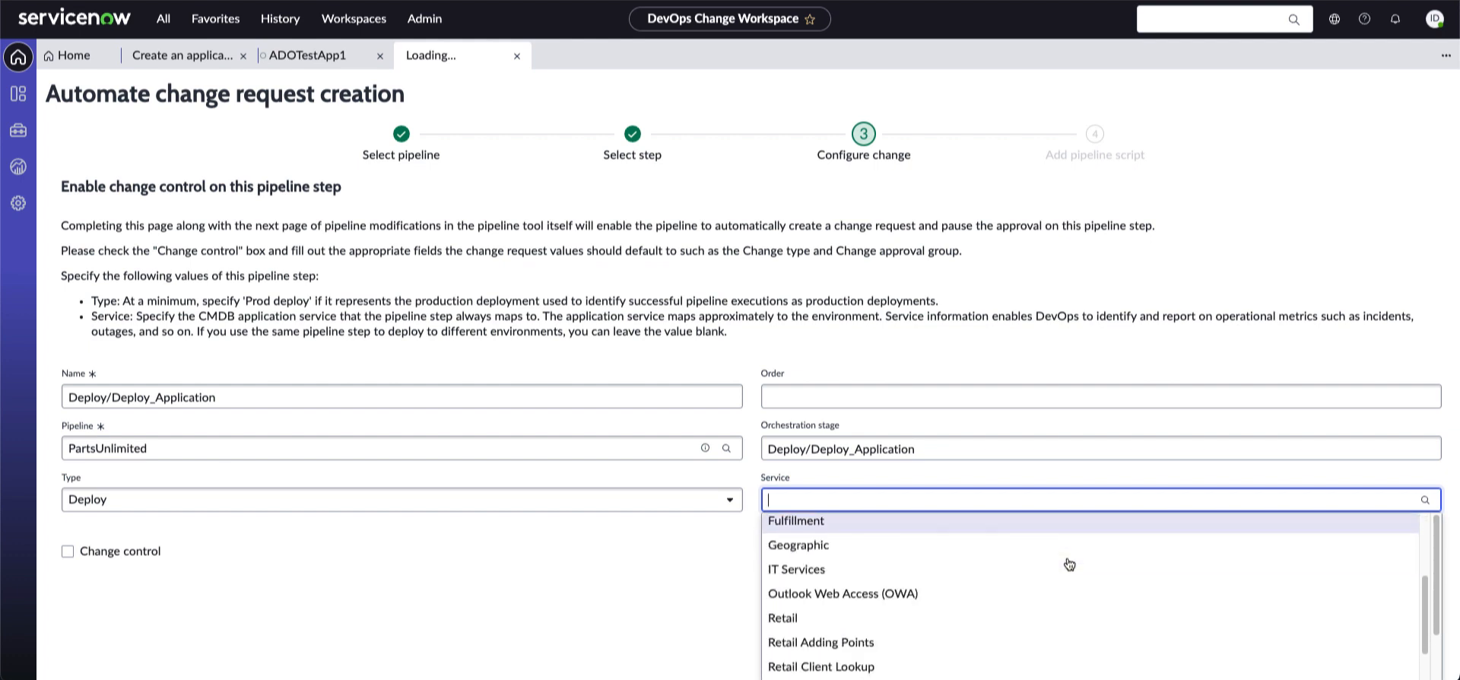
scroll(1069, 564, "down", 3)
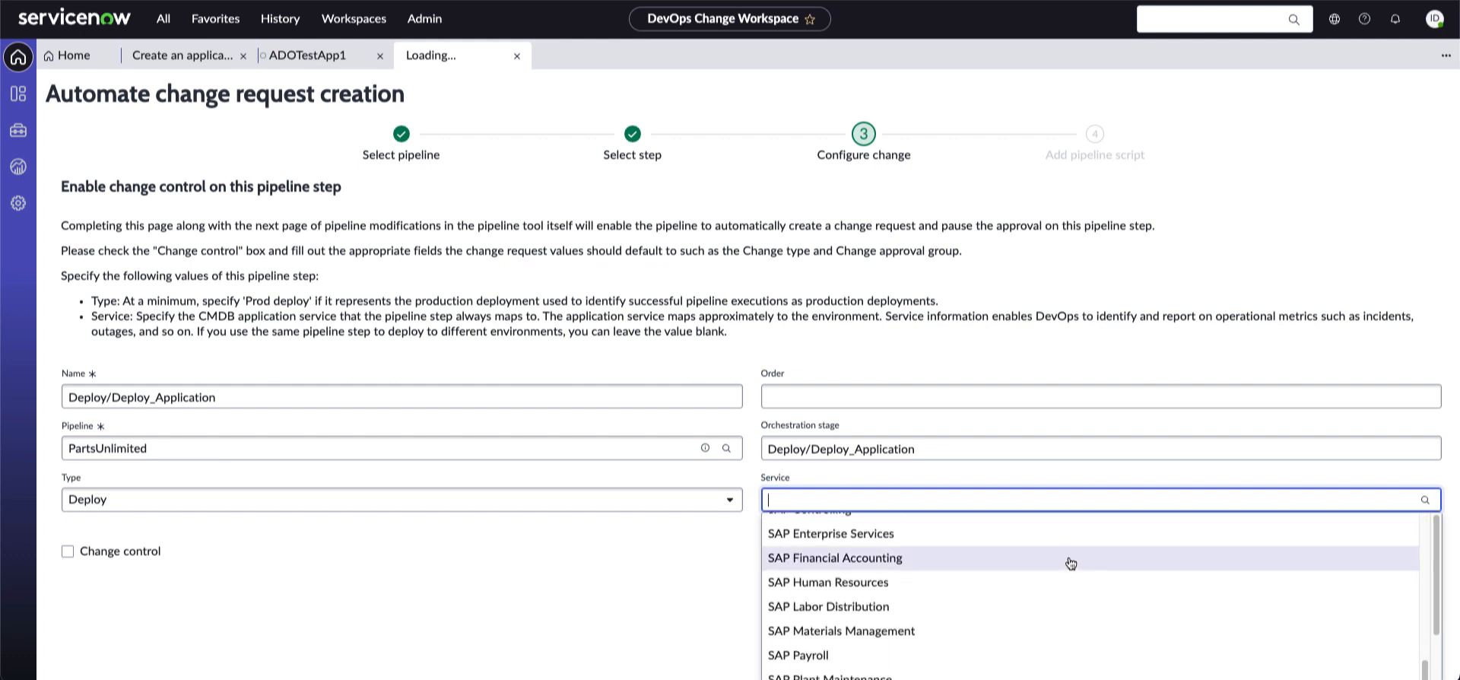
scroll(1070, 563, "down", 1)
scroll(1072, 571, "down", 3)
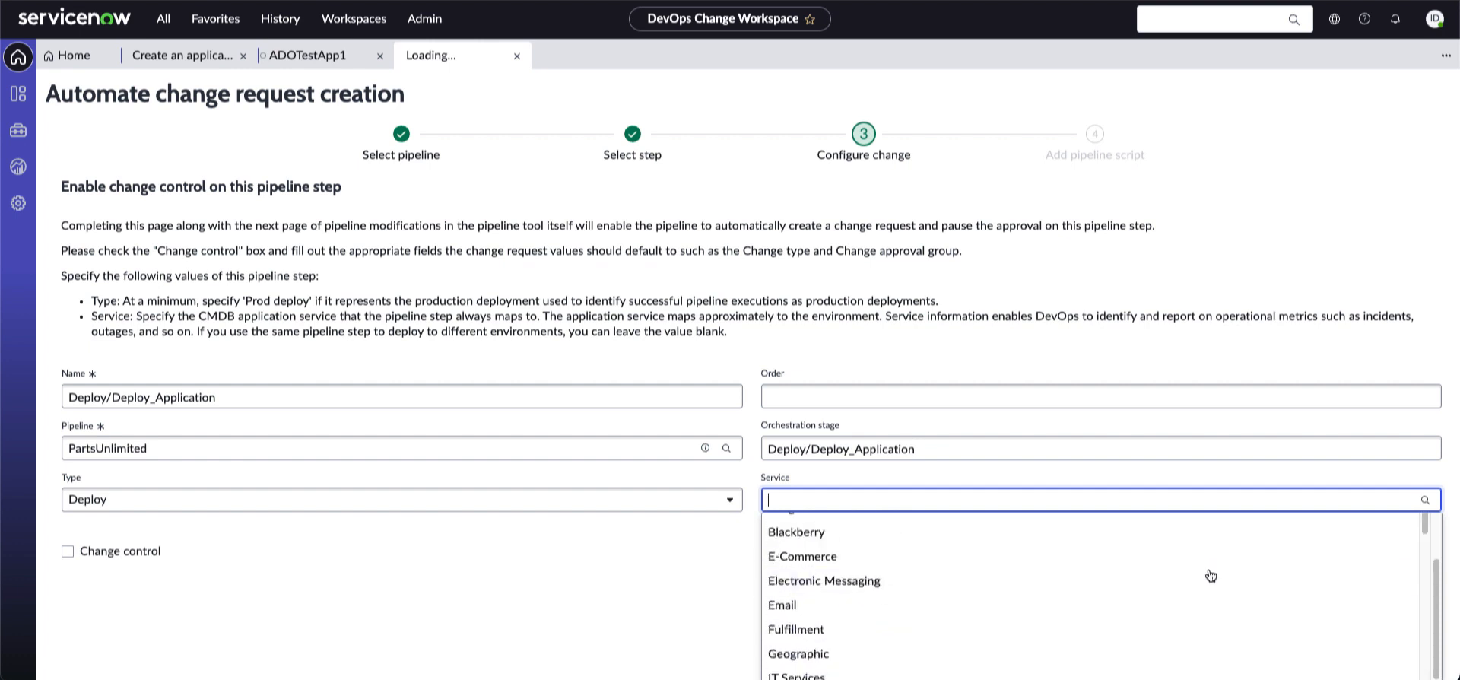
left_click(791, 636)
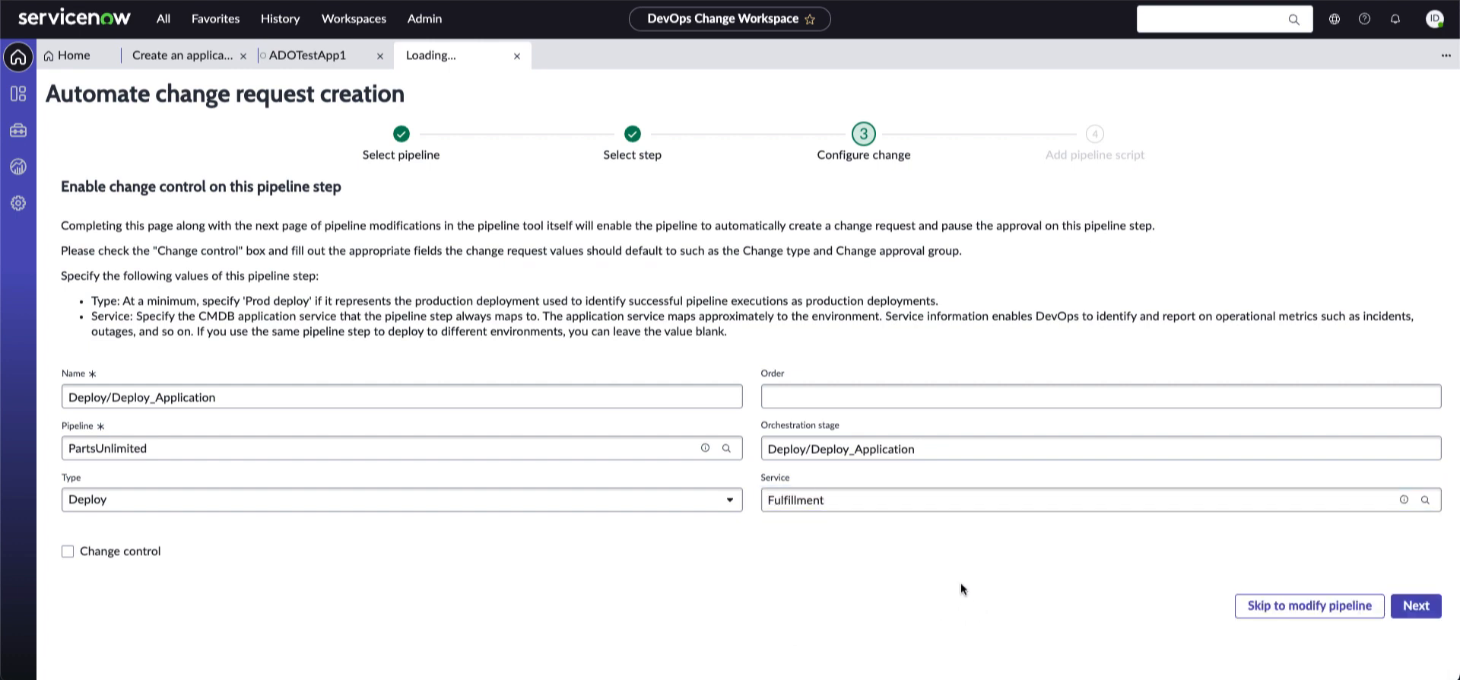
Copy the example pipeline script and finish the change-automation wizard
left_click(1411, 608)
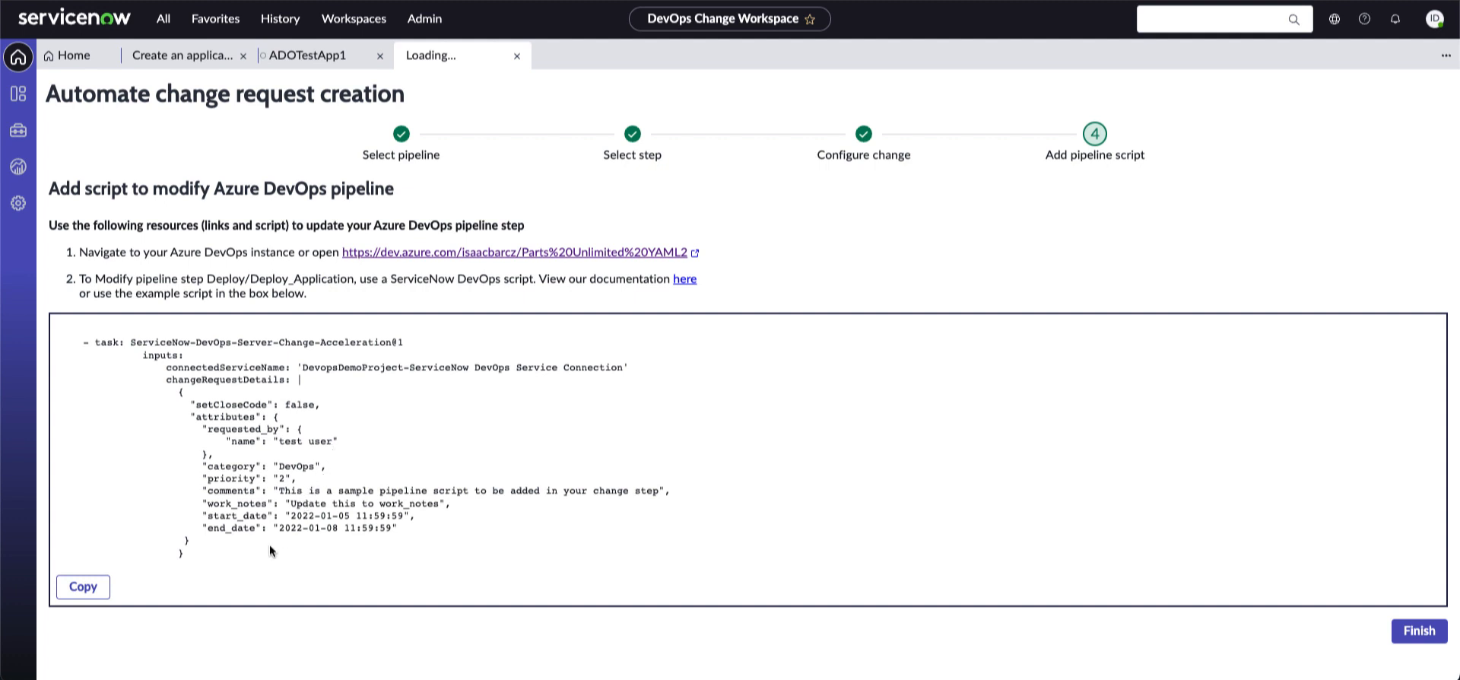
left_click(86, 590)
left_click(1417, 632)
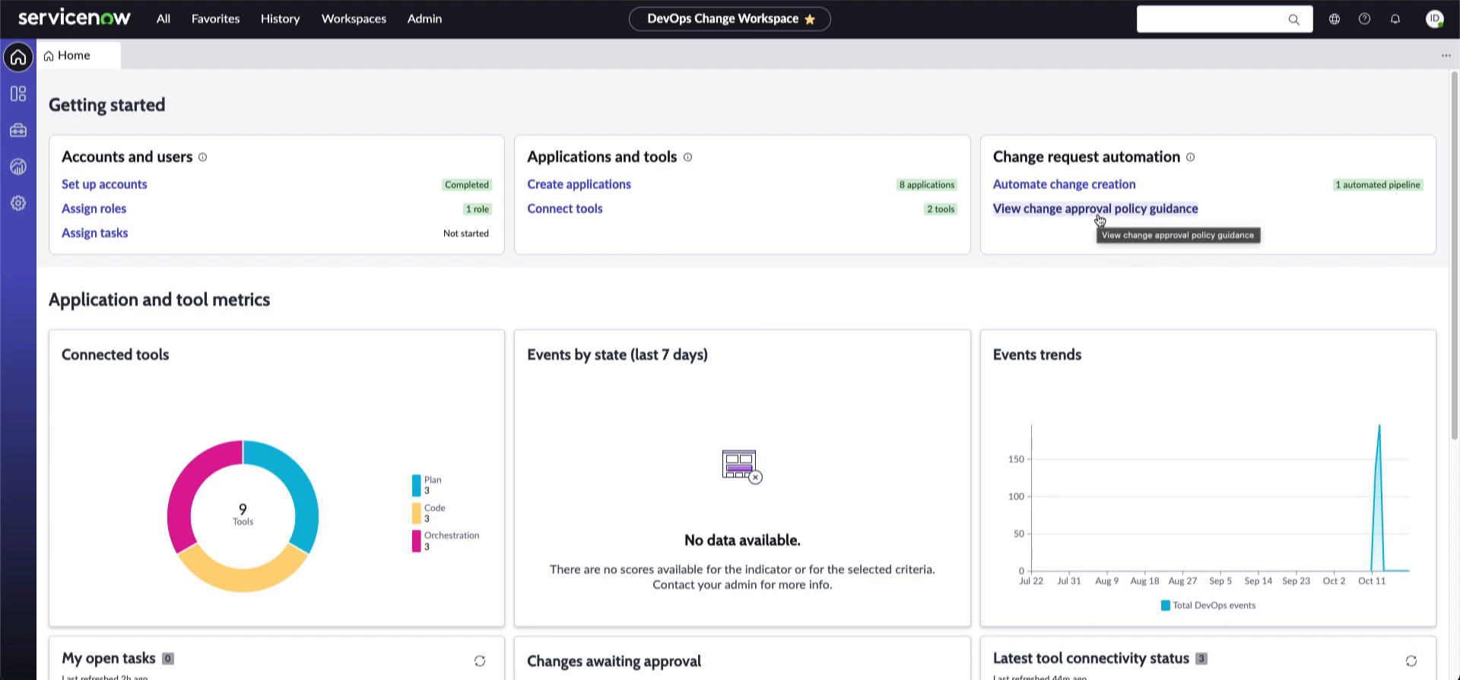
Open the change approval policy guidance article KB0010001 and read through it
left_click(1157, 219)
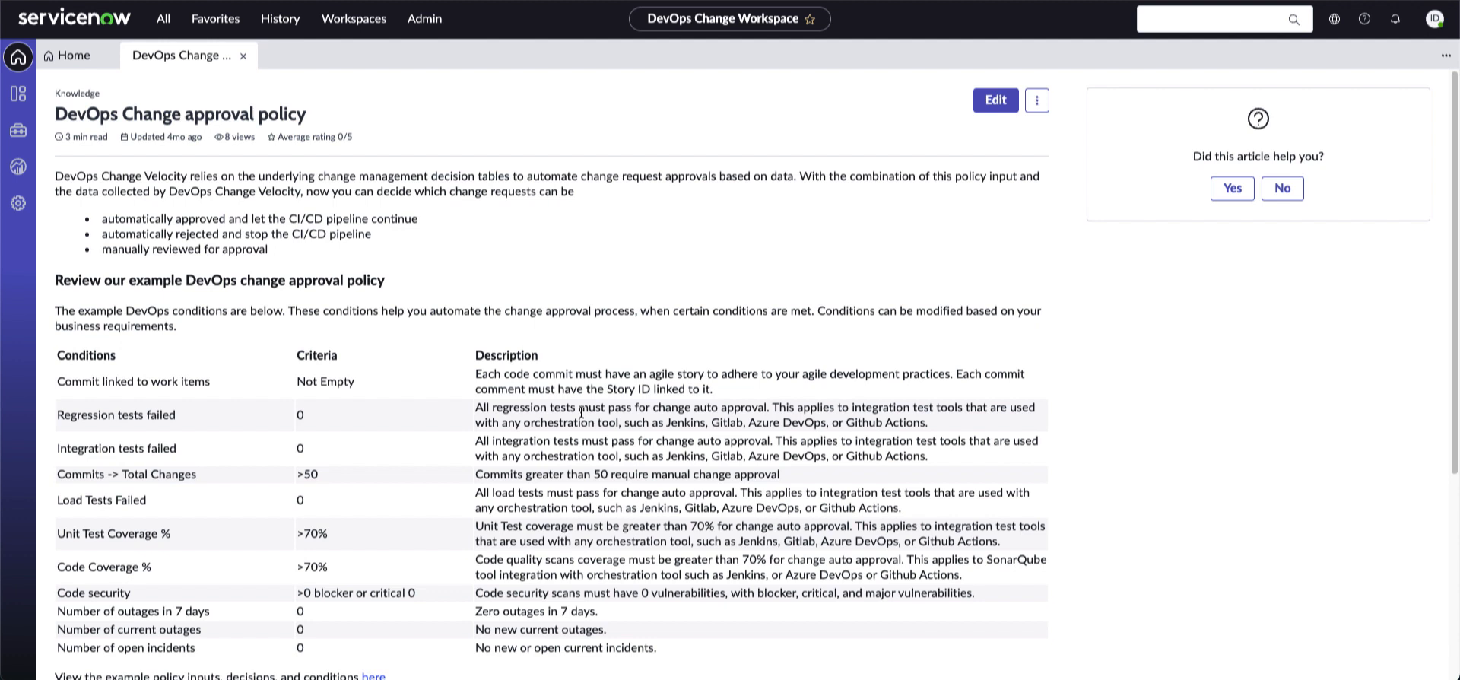
scroll(582, 412, "down", 2)
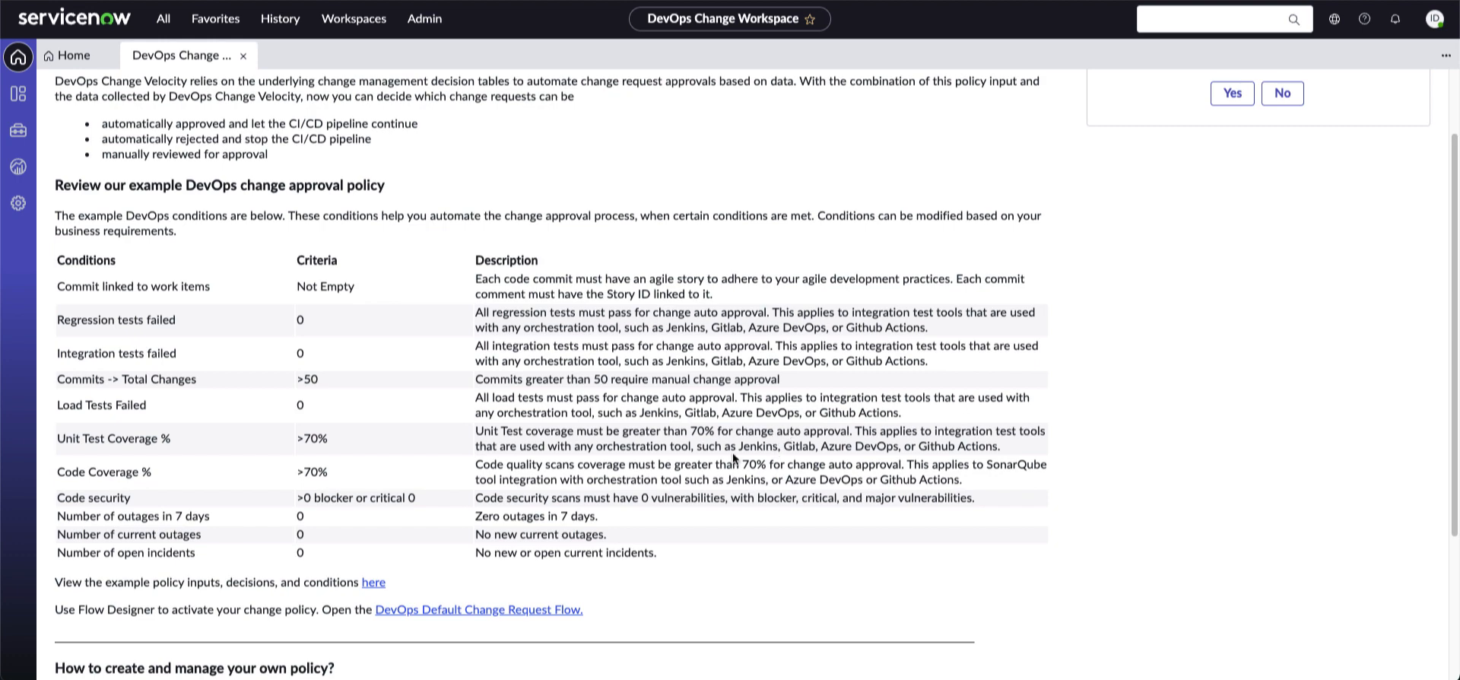
scroll(761, 455, "down", 3)
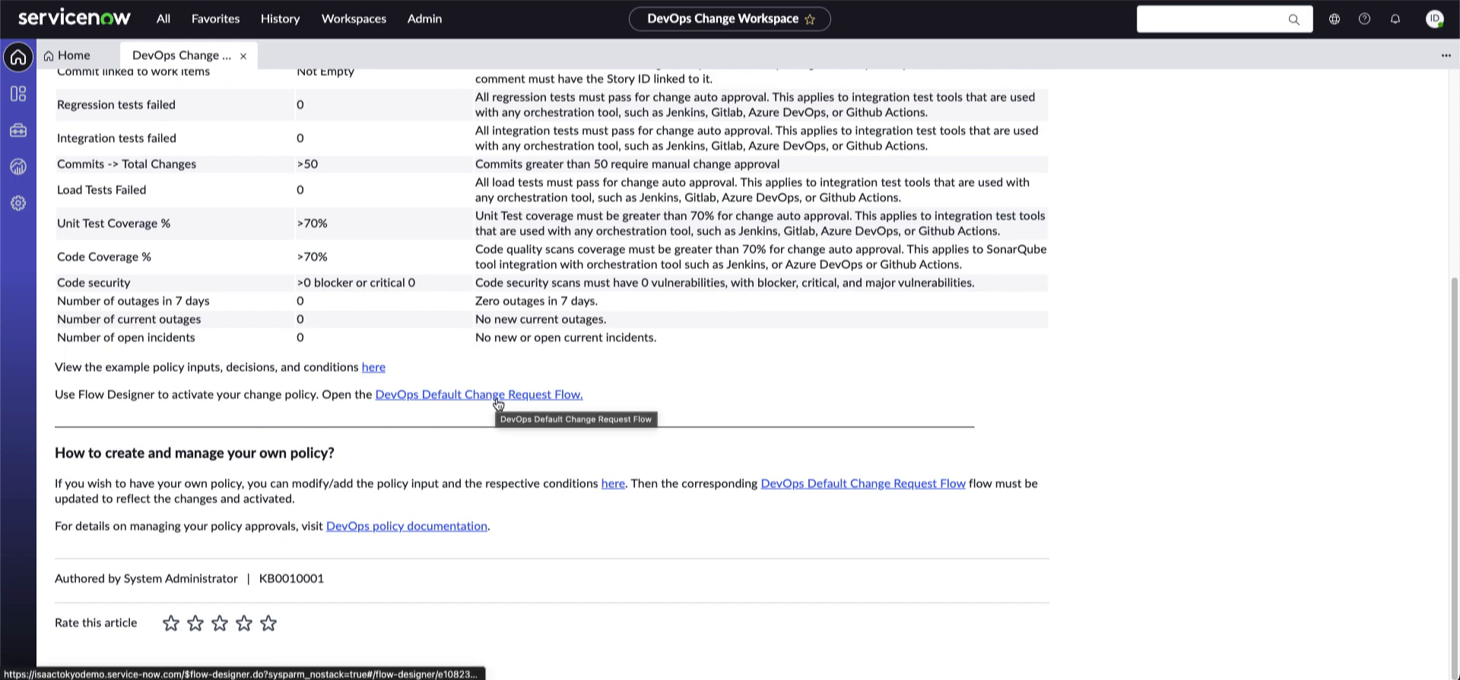
left_click(445, 403)
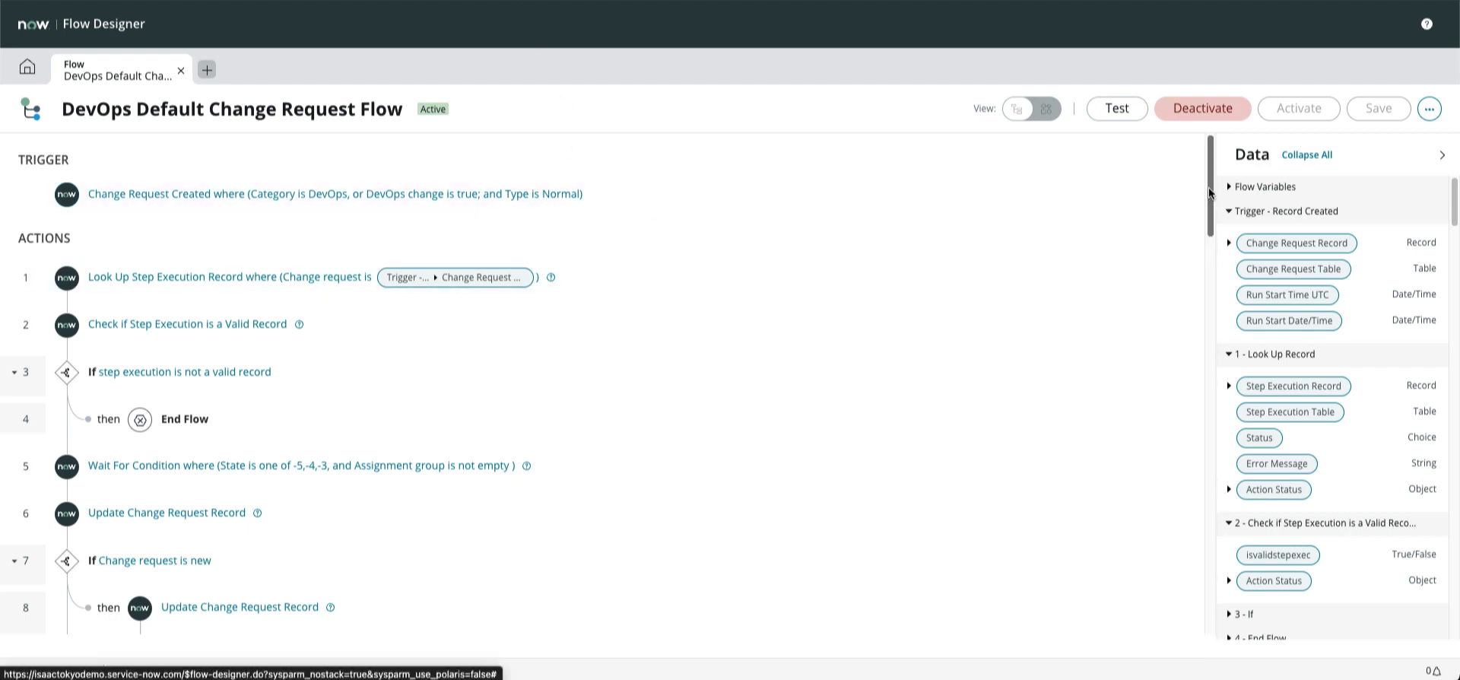
left_click_drag(1210, 193, 1189, 254)
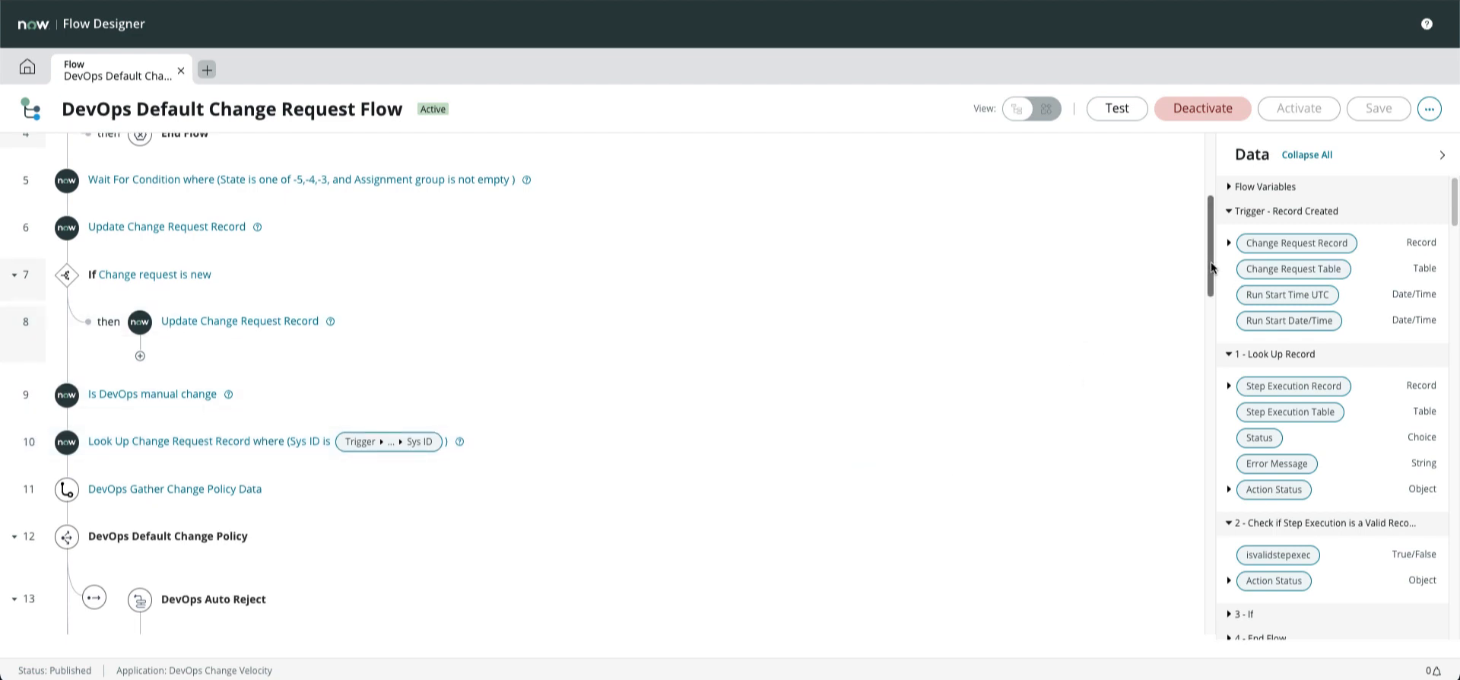
left_click_drag(1208, 262, 1228, 371)
left_click_drag(1226, 369, 1234, 469)
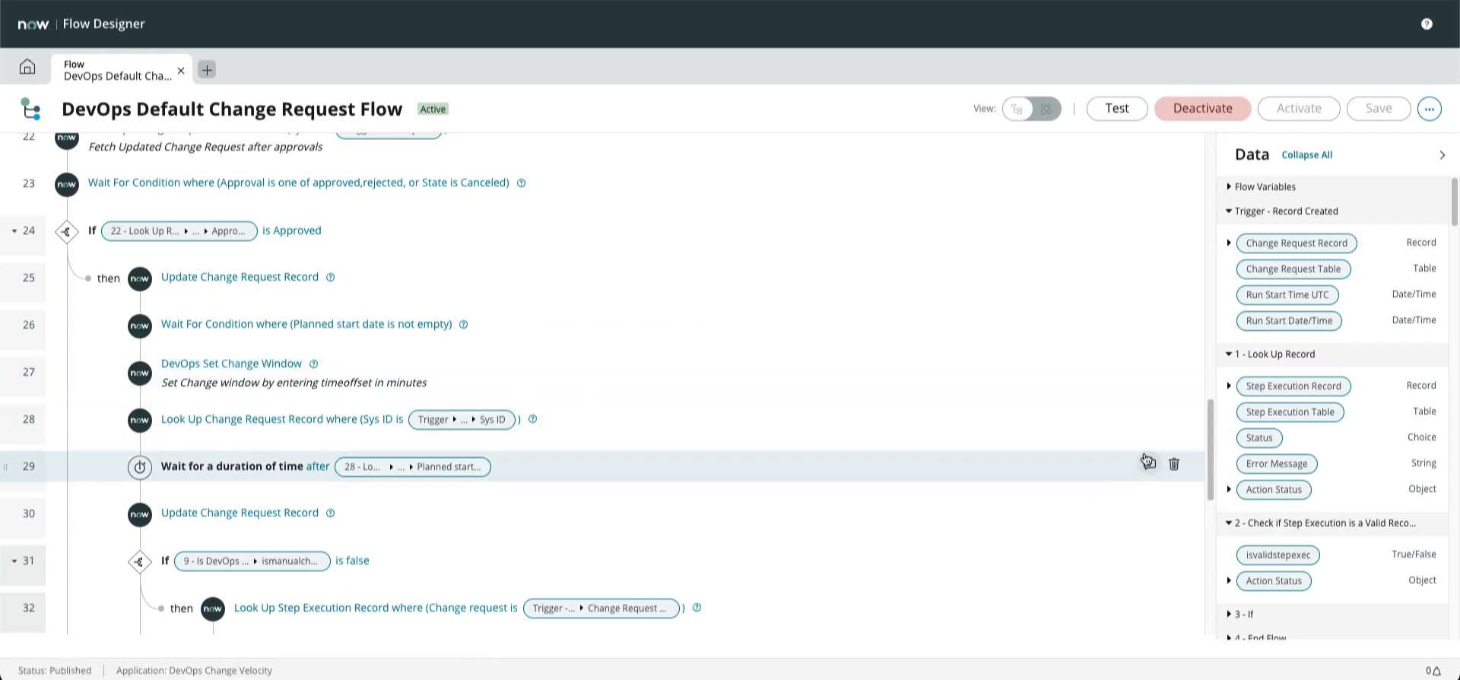
left_click_drag(1212, 463, 1214, 537)
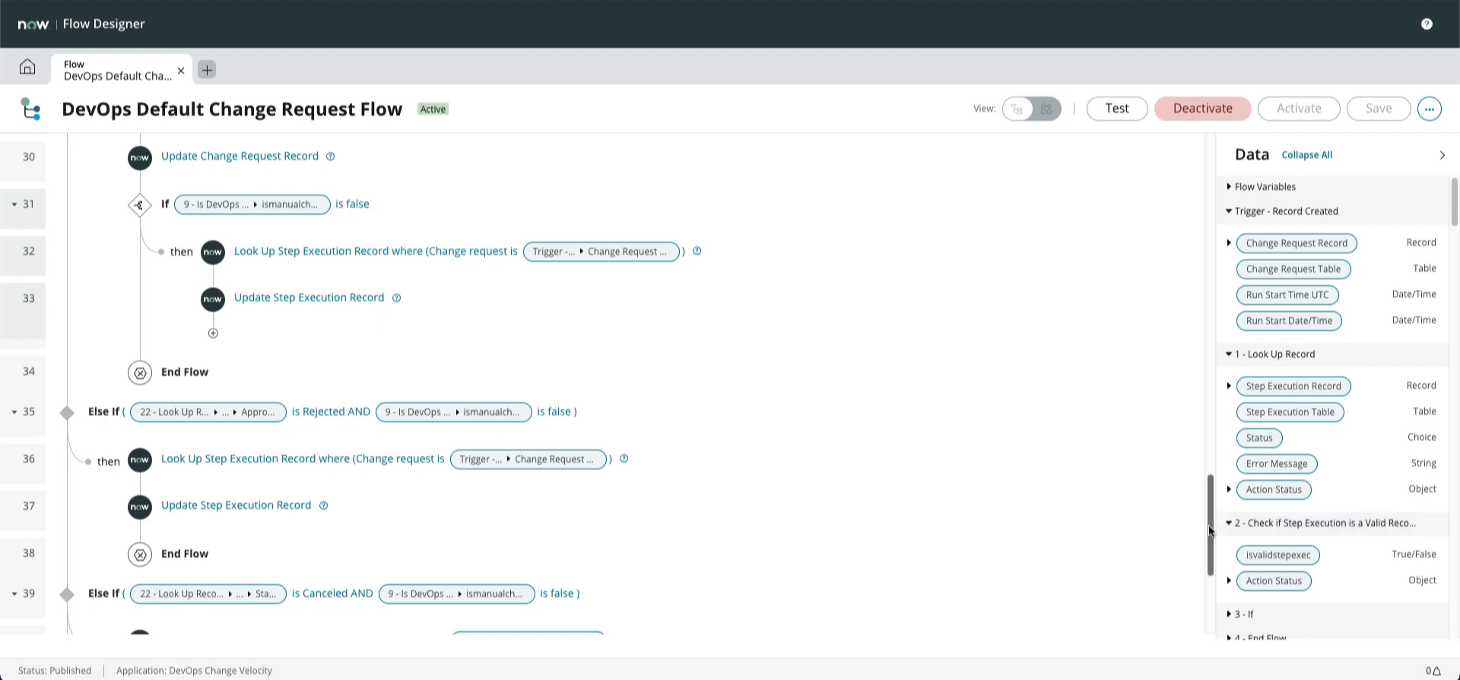
left_click_drag(1211, 525, 1222, 130)
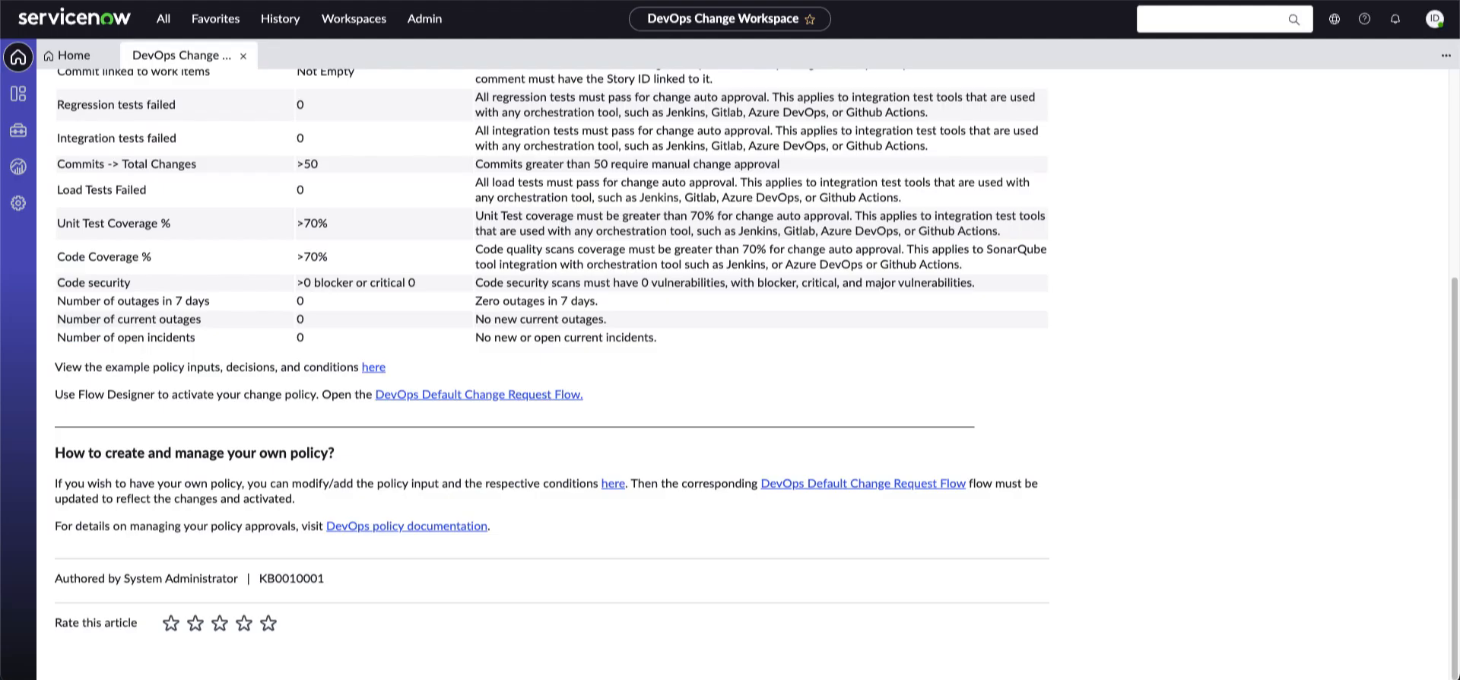
Go back to the workspace Home and start a new 'Automate change creation' wizard
scroll(219, 98, "up", 3)
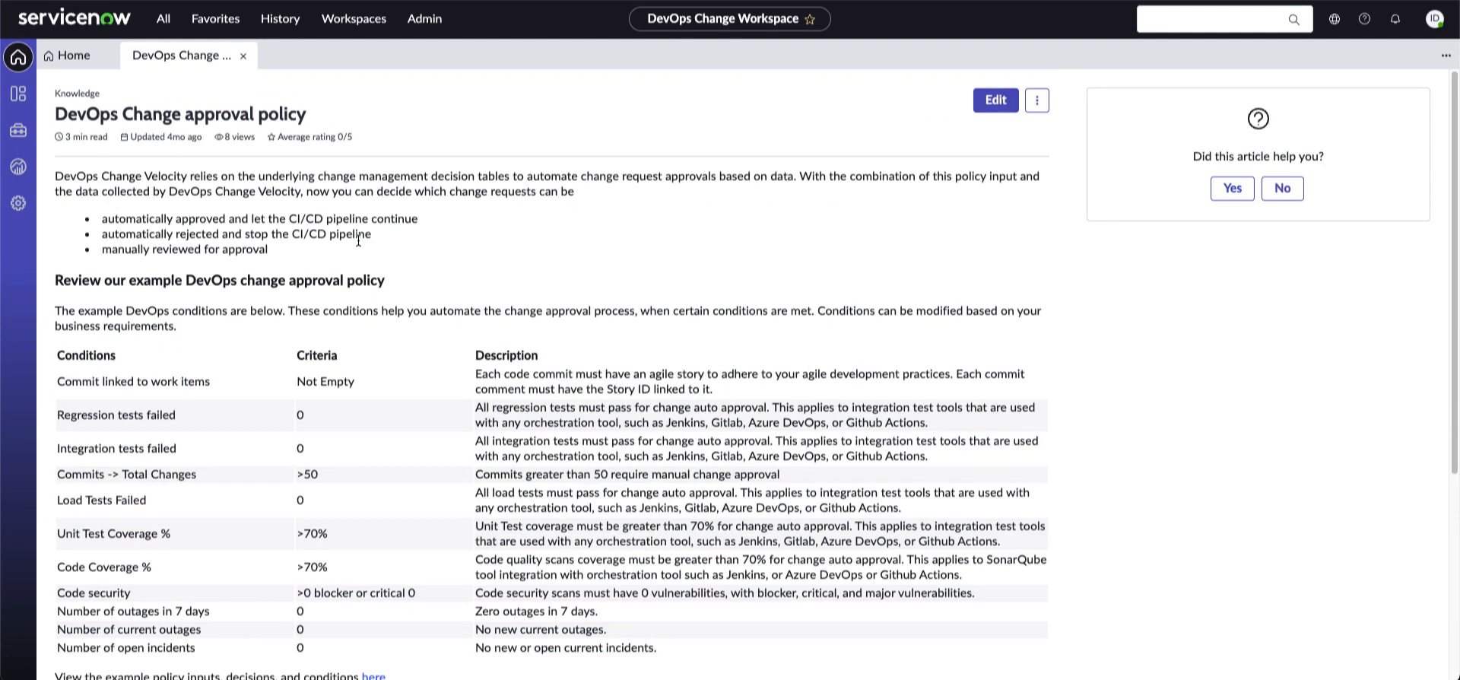
left_click(70, 54)
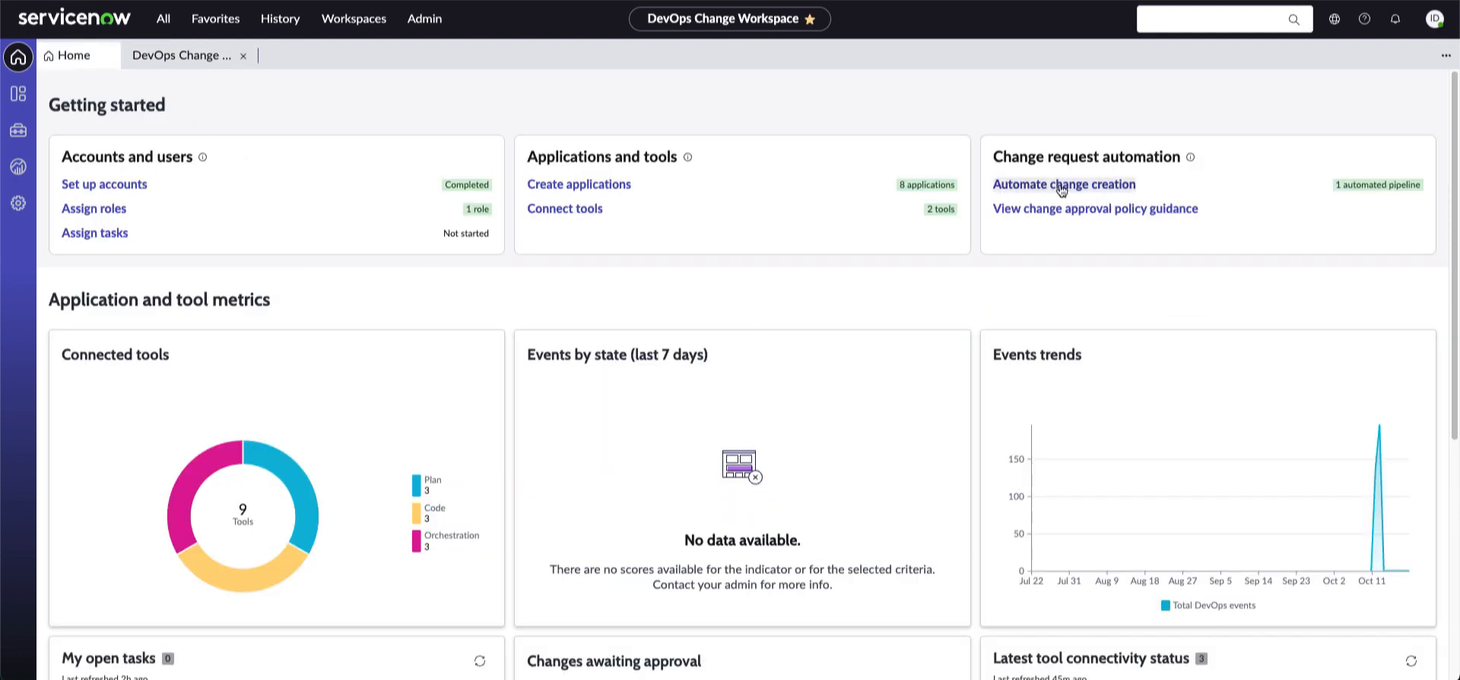
left_click(1022, 192)
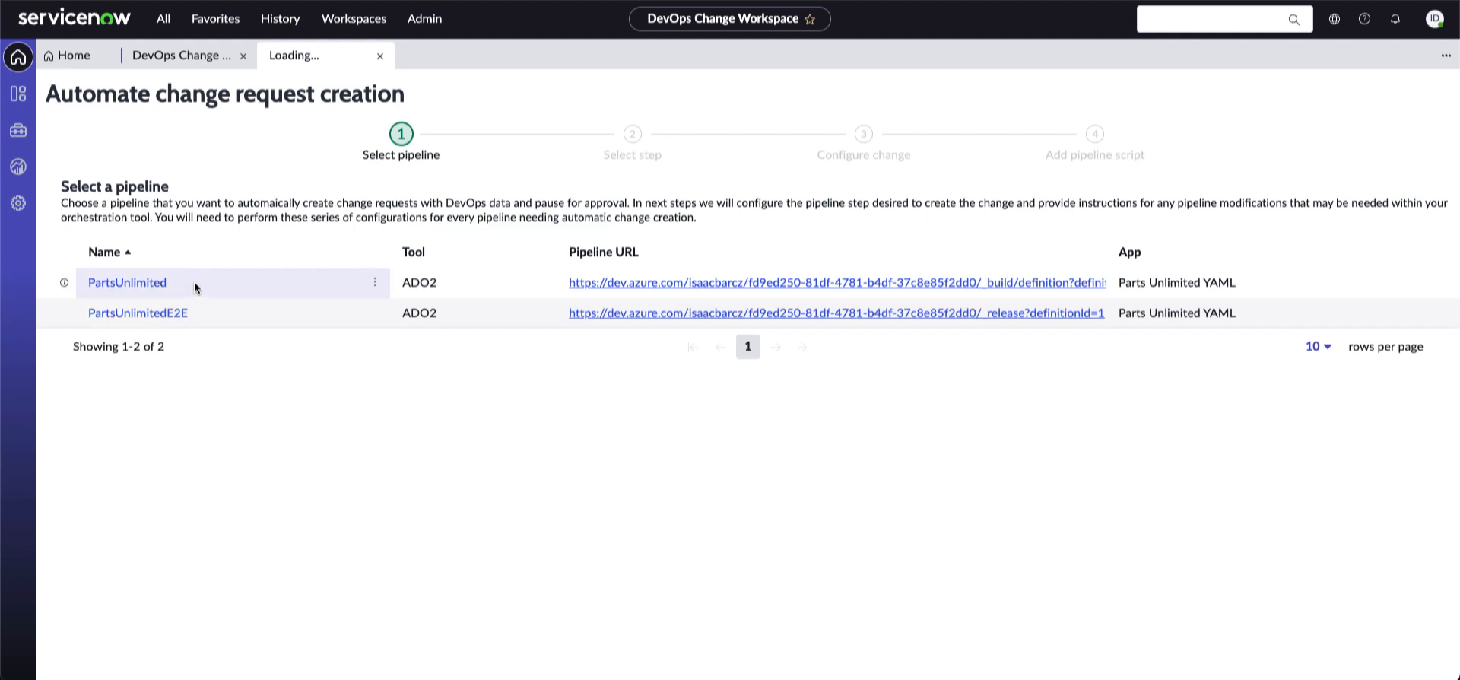
Set PartsUnlimited's Deploy/Deploy_Application step to Prod Deploy with service IT Services and continue
left_click(132, 285)
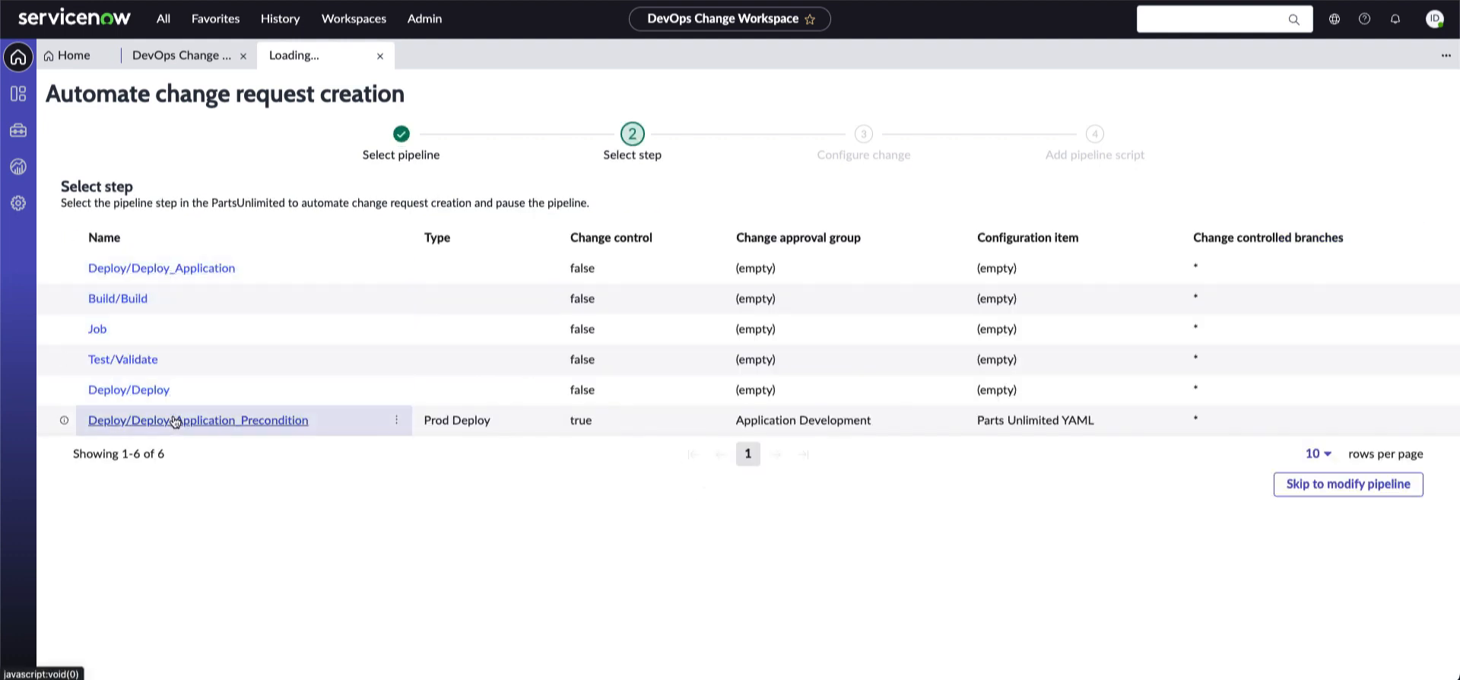
left_click(176, 278)
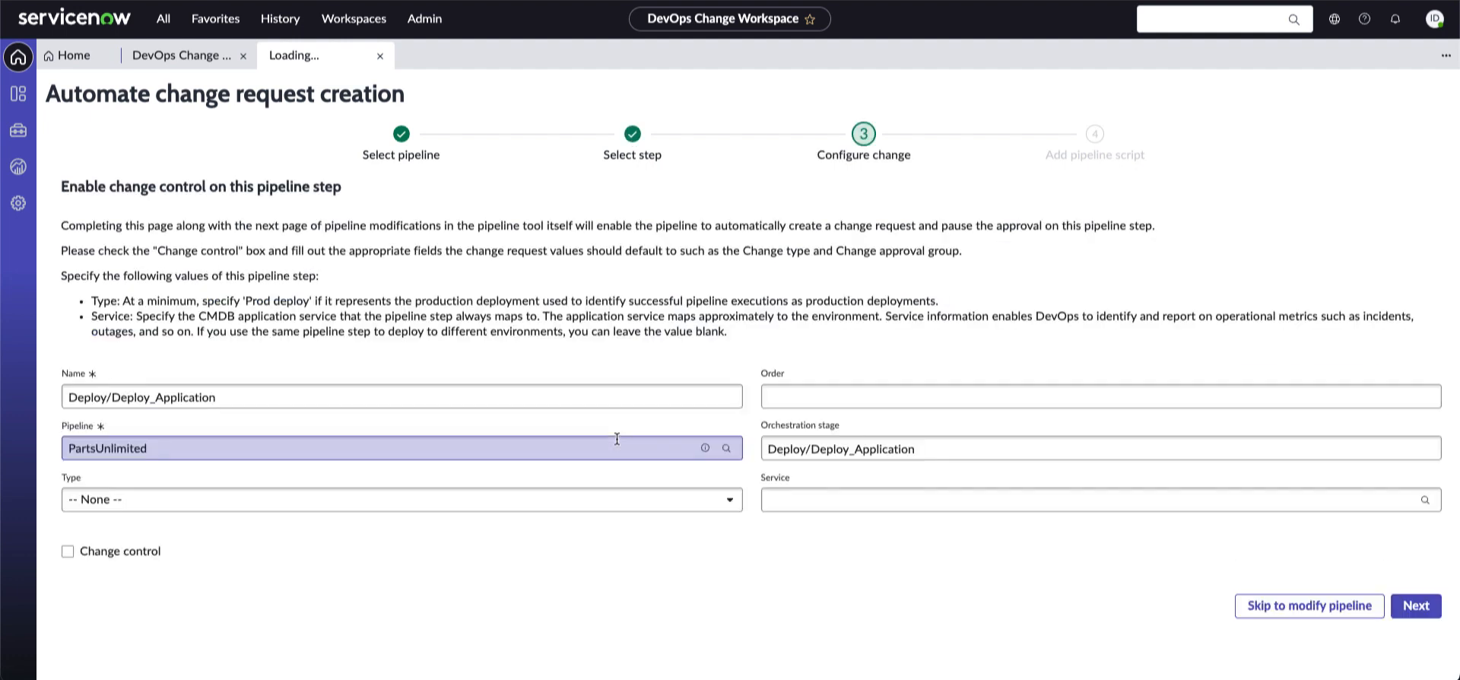
left_click(525, 506)
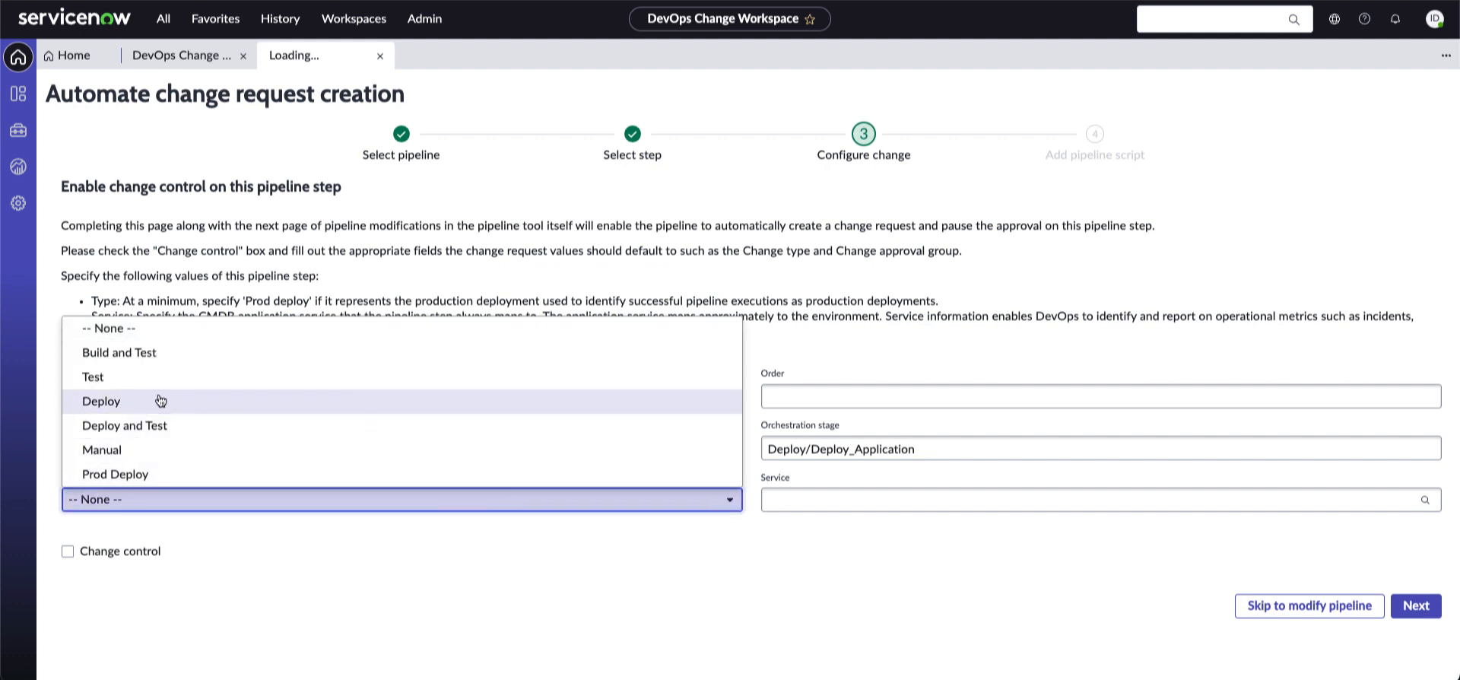
left_click(129, 474)
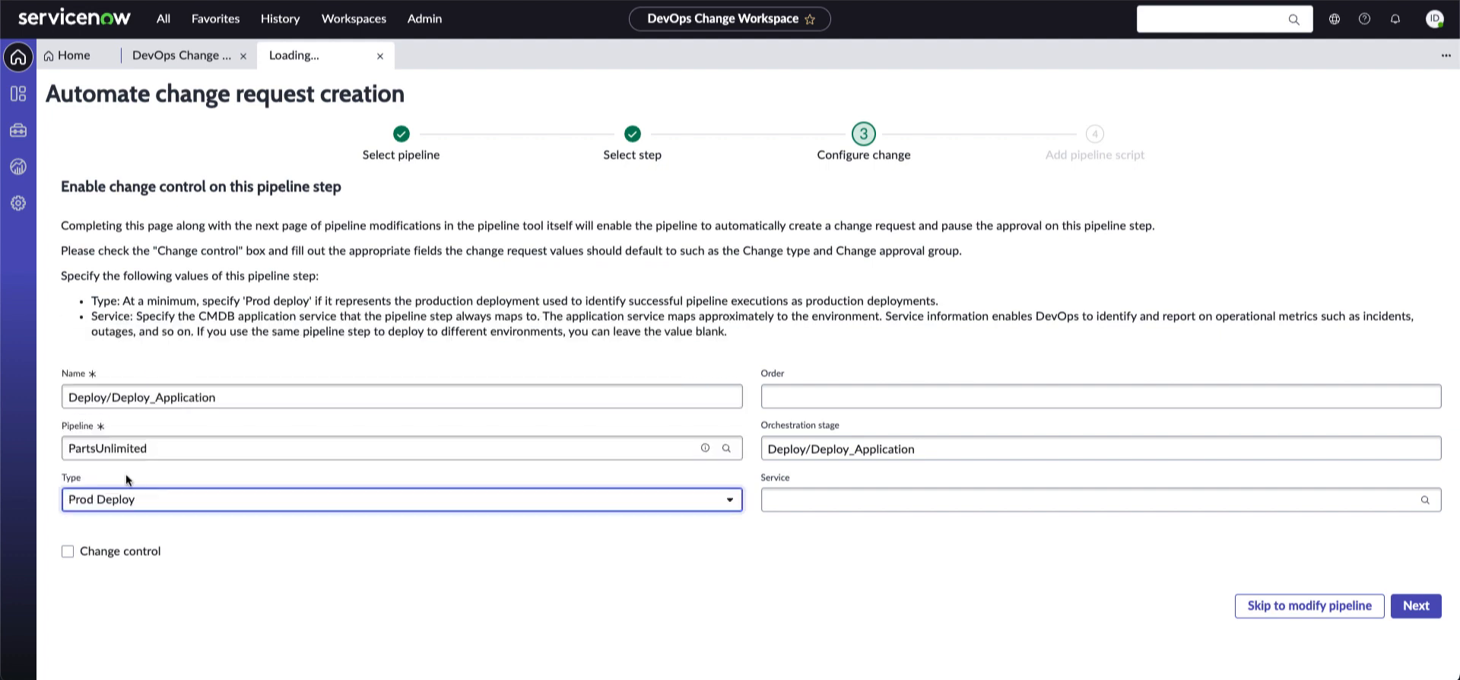
left_click(840, 498)
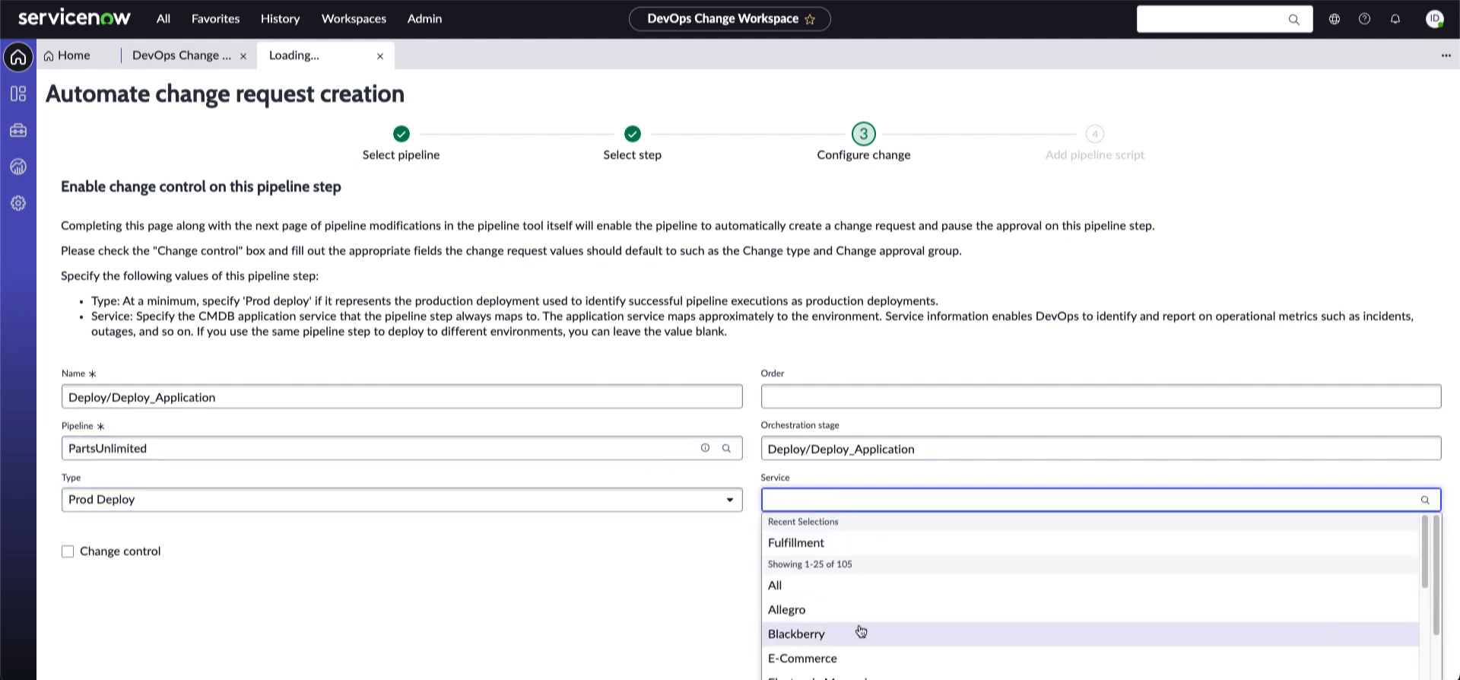
scroll(871, 628, "down", 2)
left_click(799, 622)
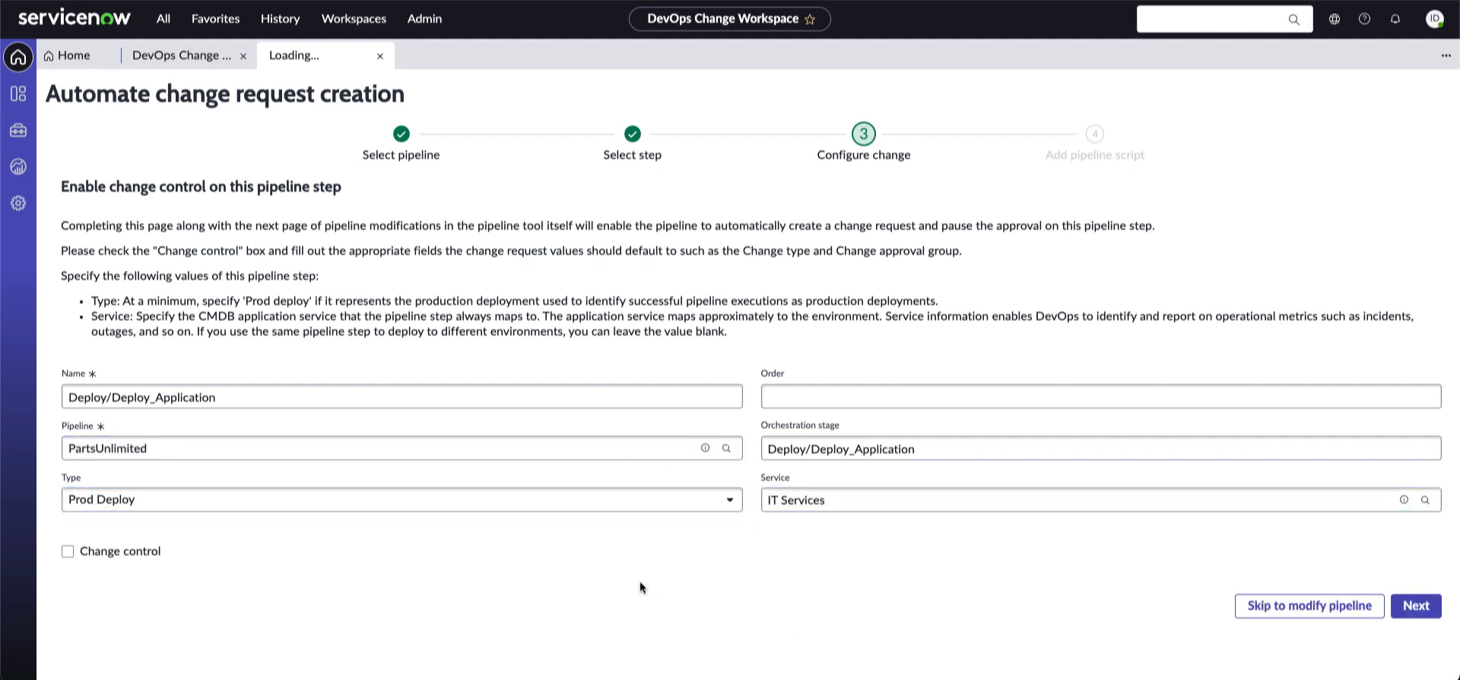
left_click(1411, 607)
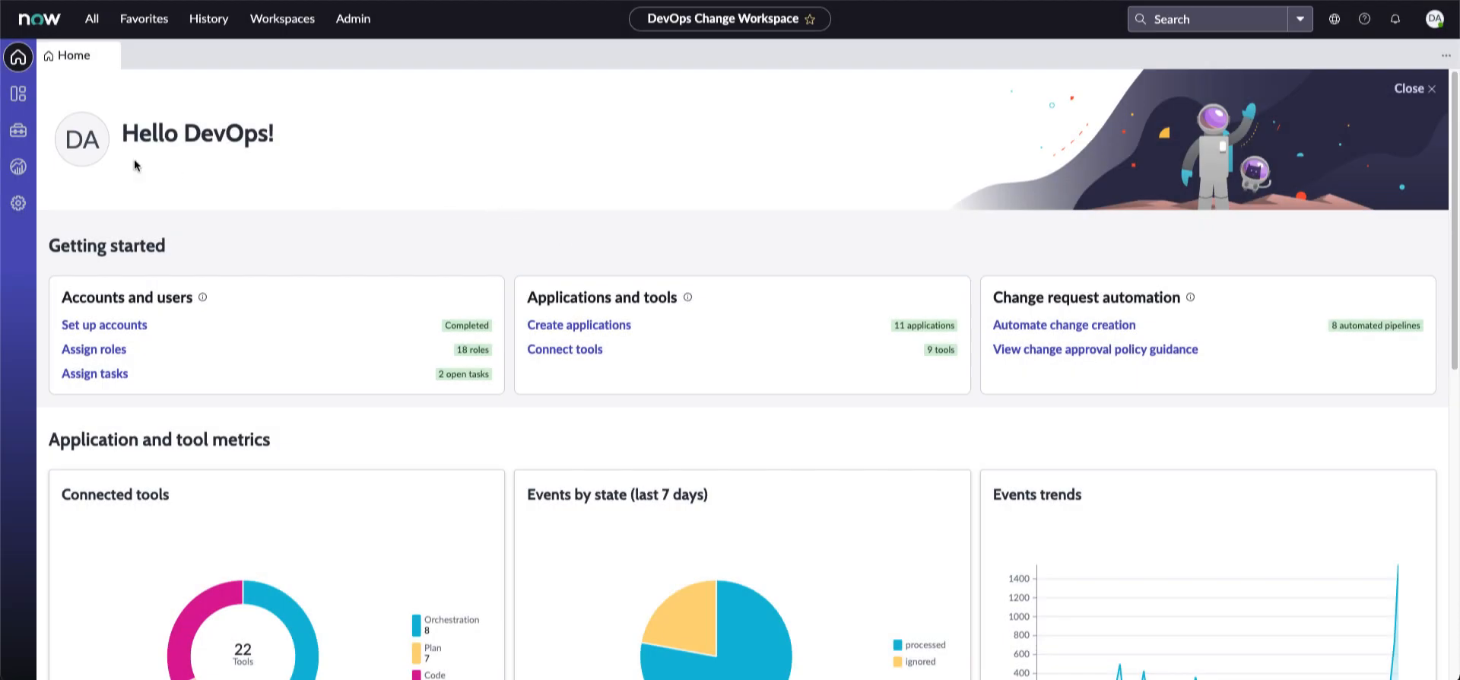
Browse Applications and the Planning, Coding and Orchestration tool lists, then open Insights
left_click(16, 101)
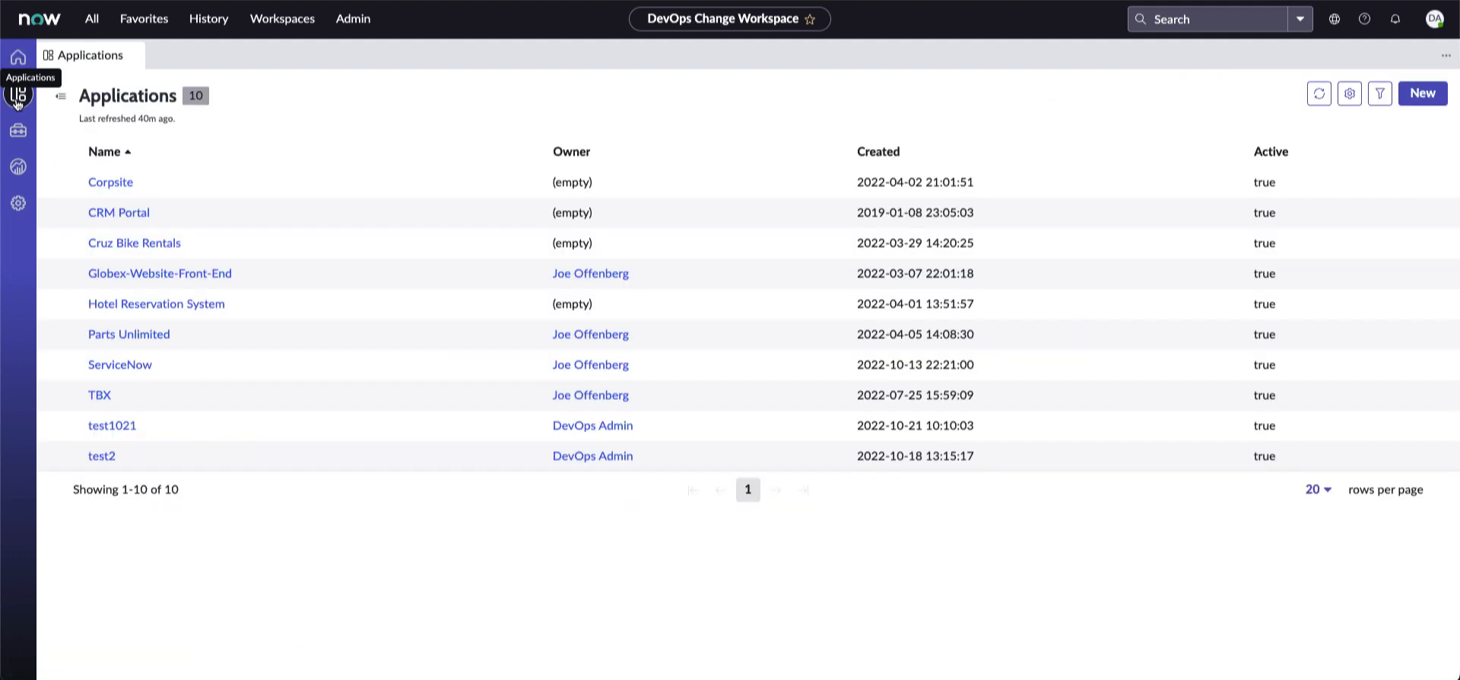
left_click(17, 133)
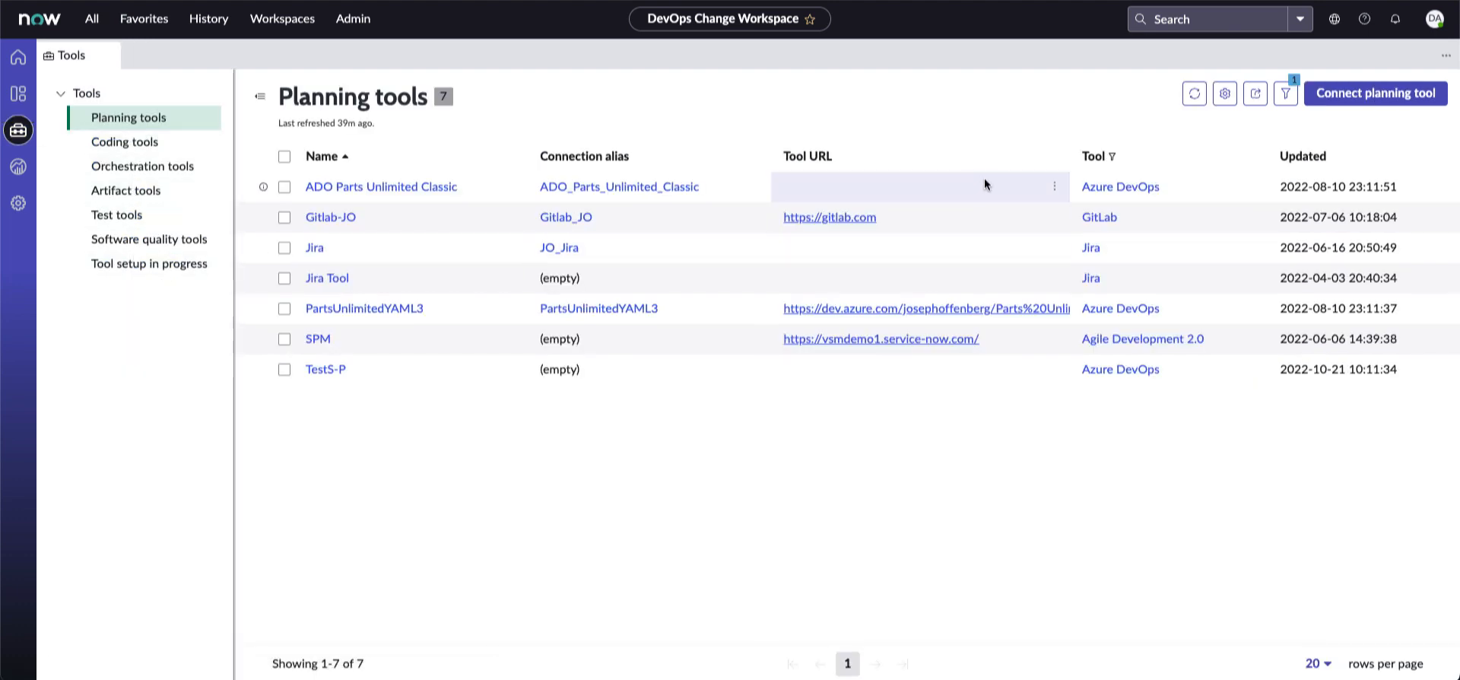
left_click(105, 142)
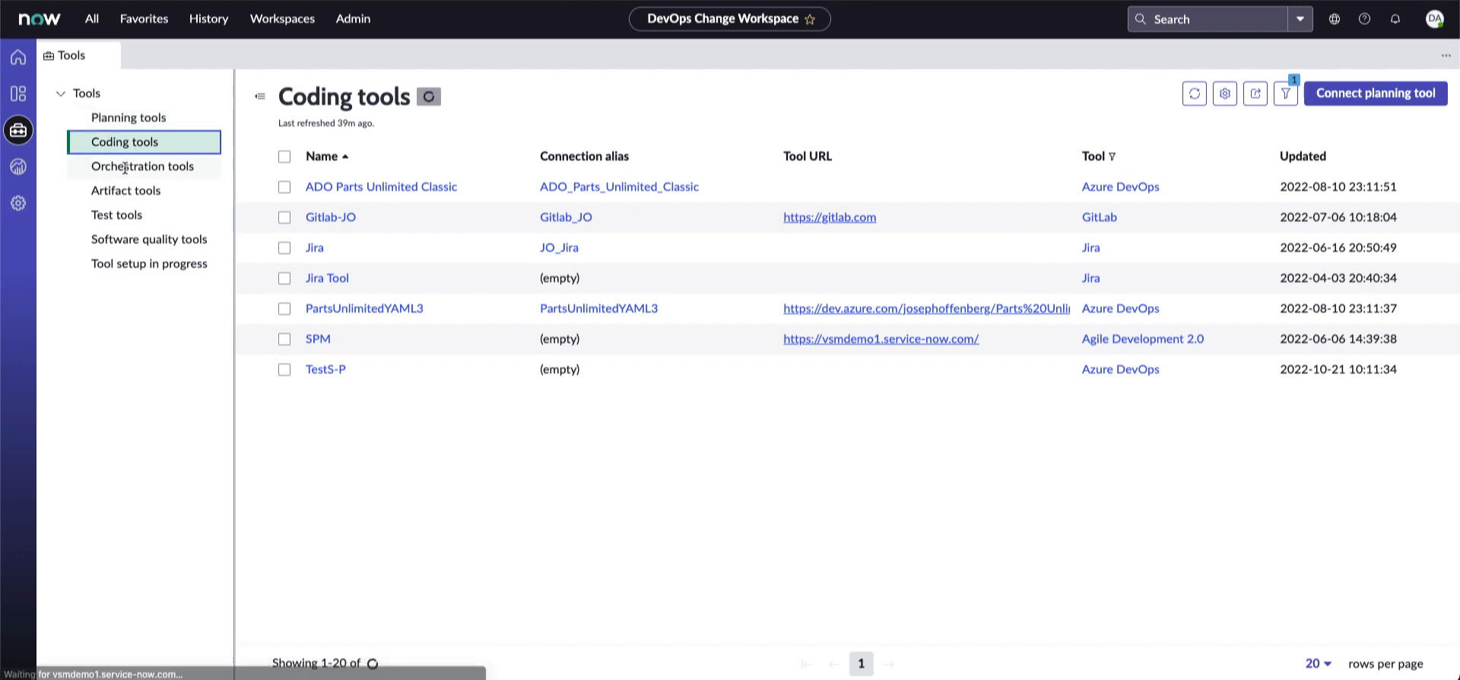
left_click(126, 168)
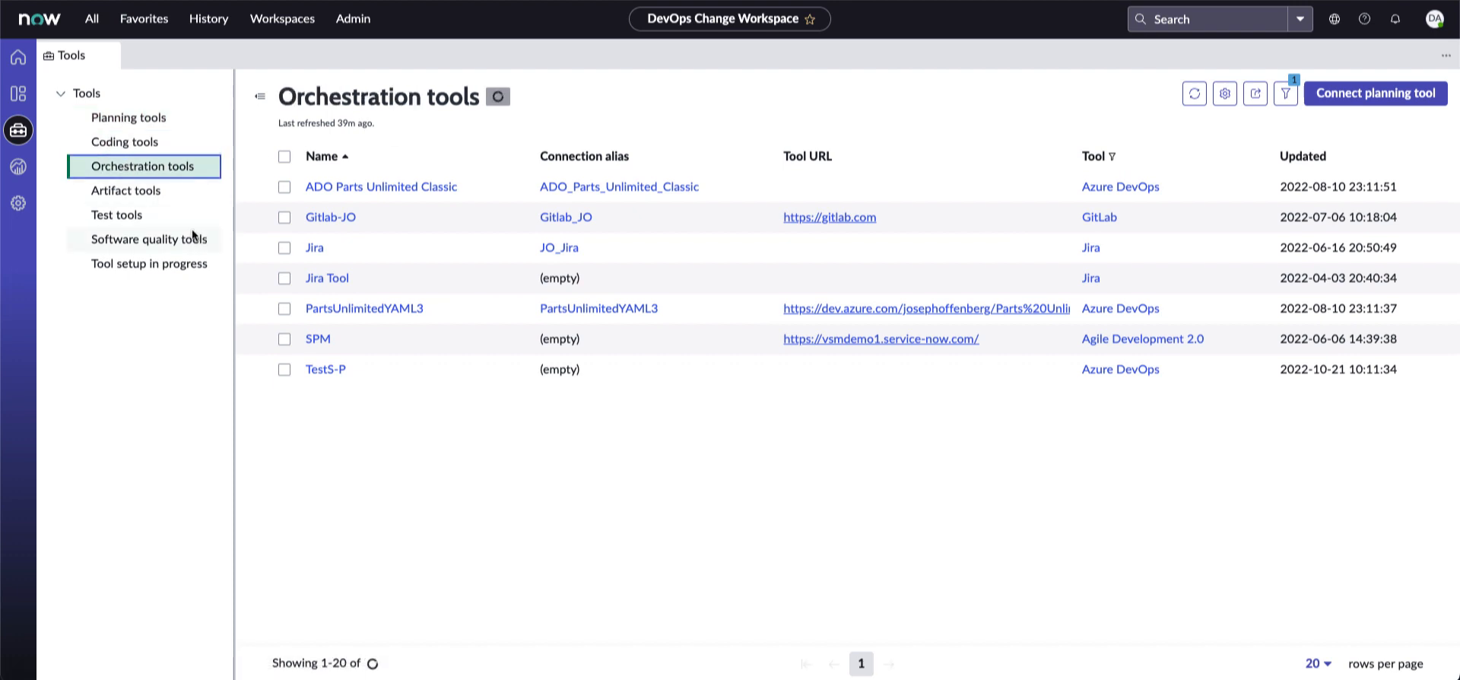
left_click(19, 169)
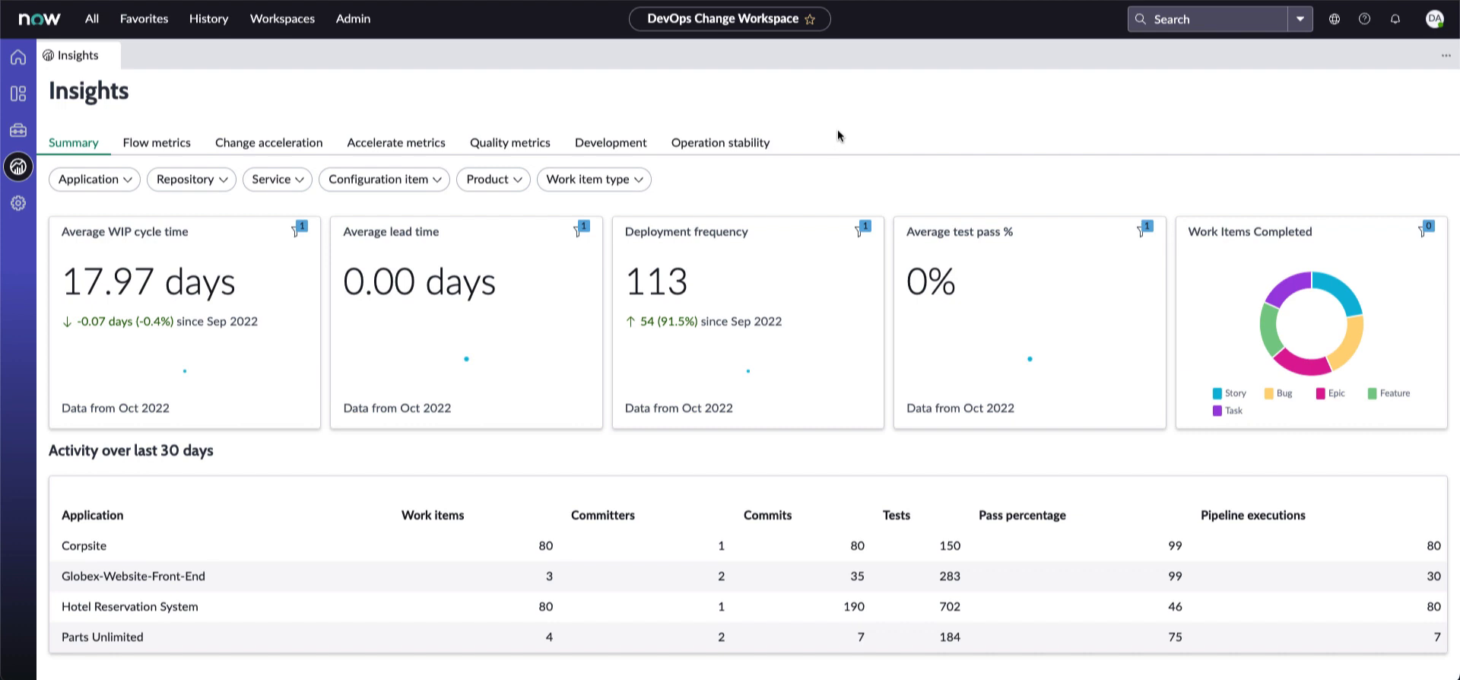
Filter Insights to the Corpsite application, leaving the repository filter unchanged
left_click(111, 183)
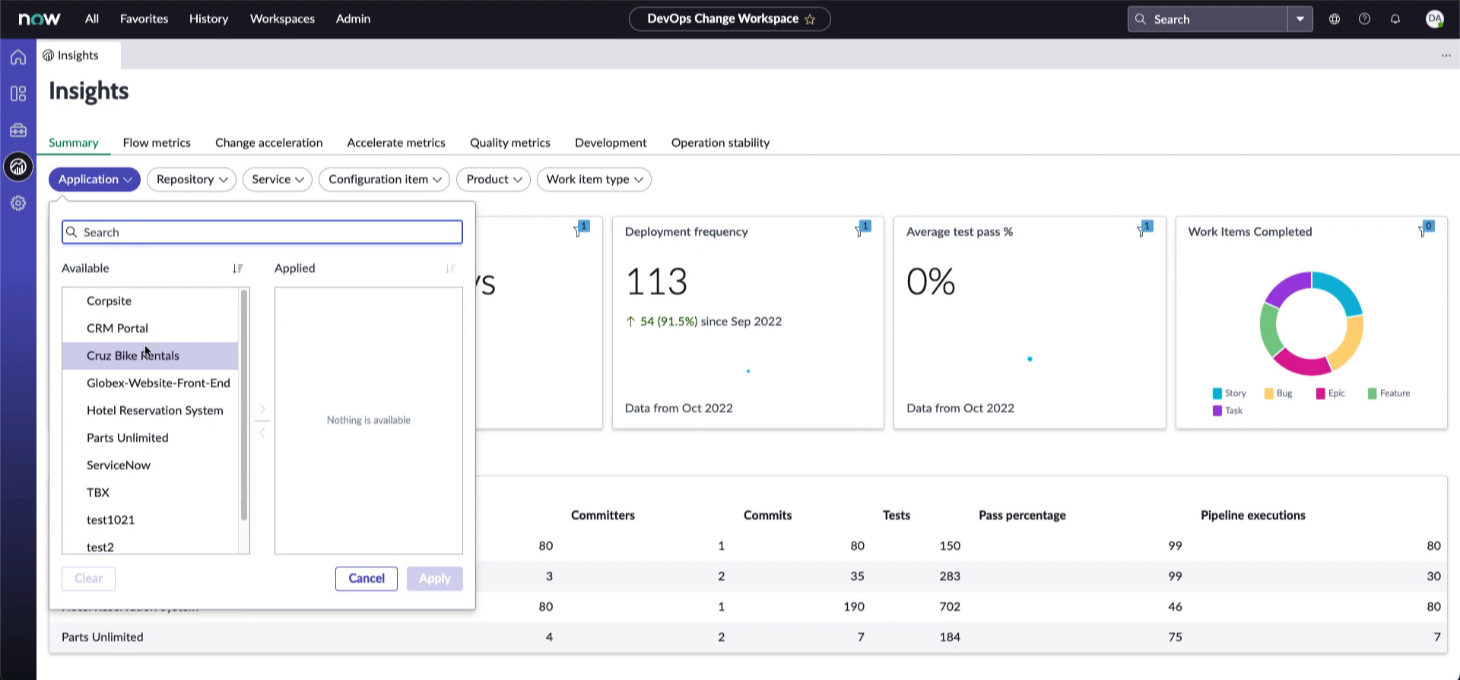
double_click(108, 303)
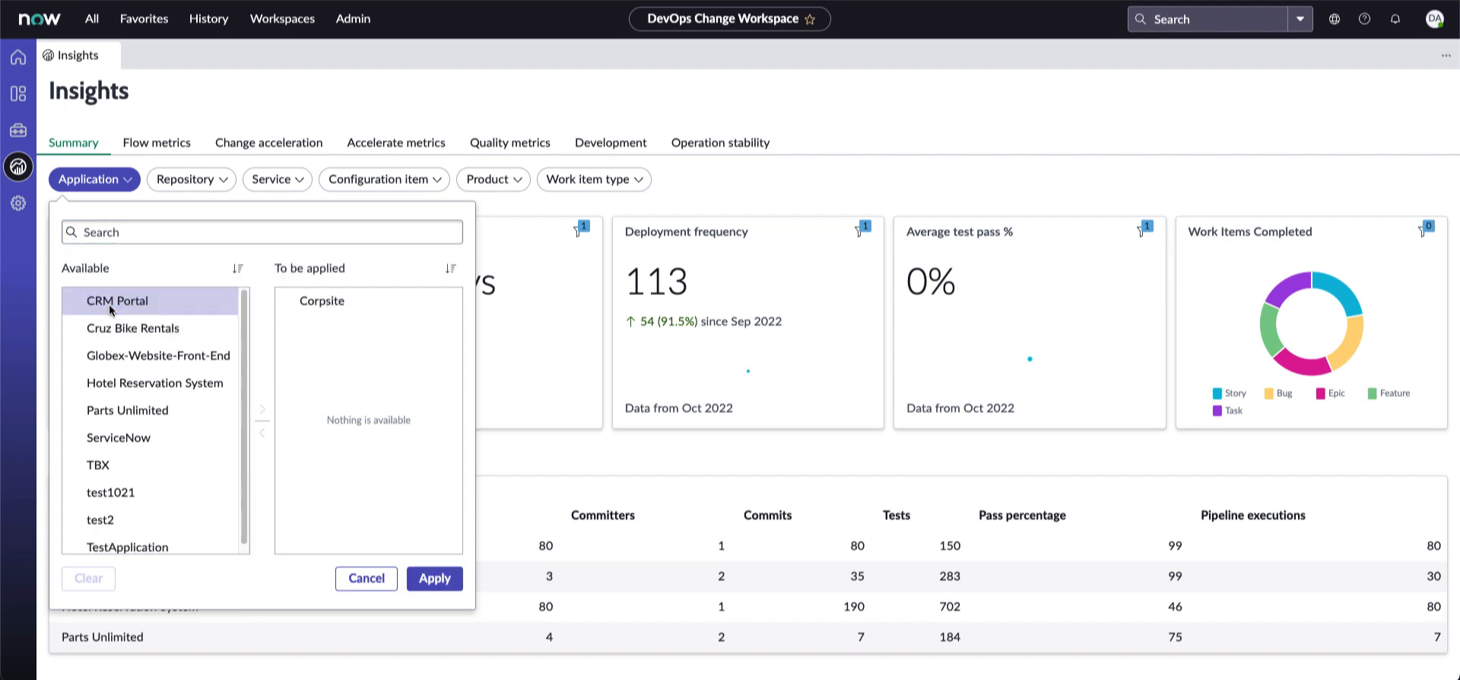
left_click(435, 580)
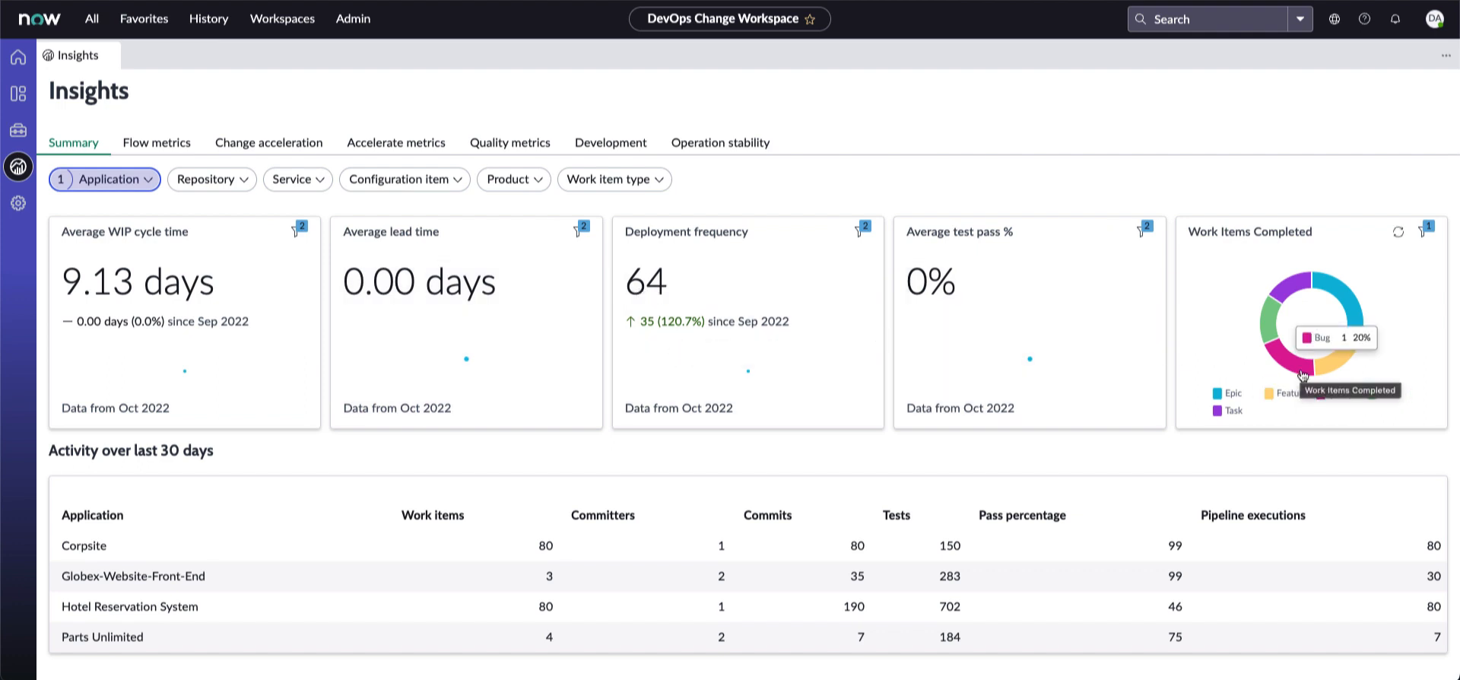
left_click(222, 180)
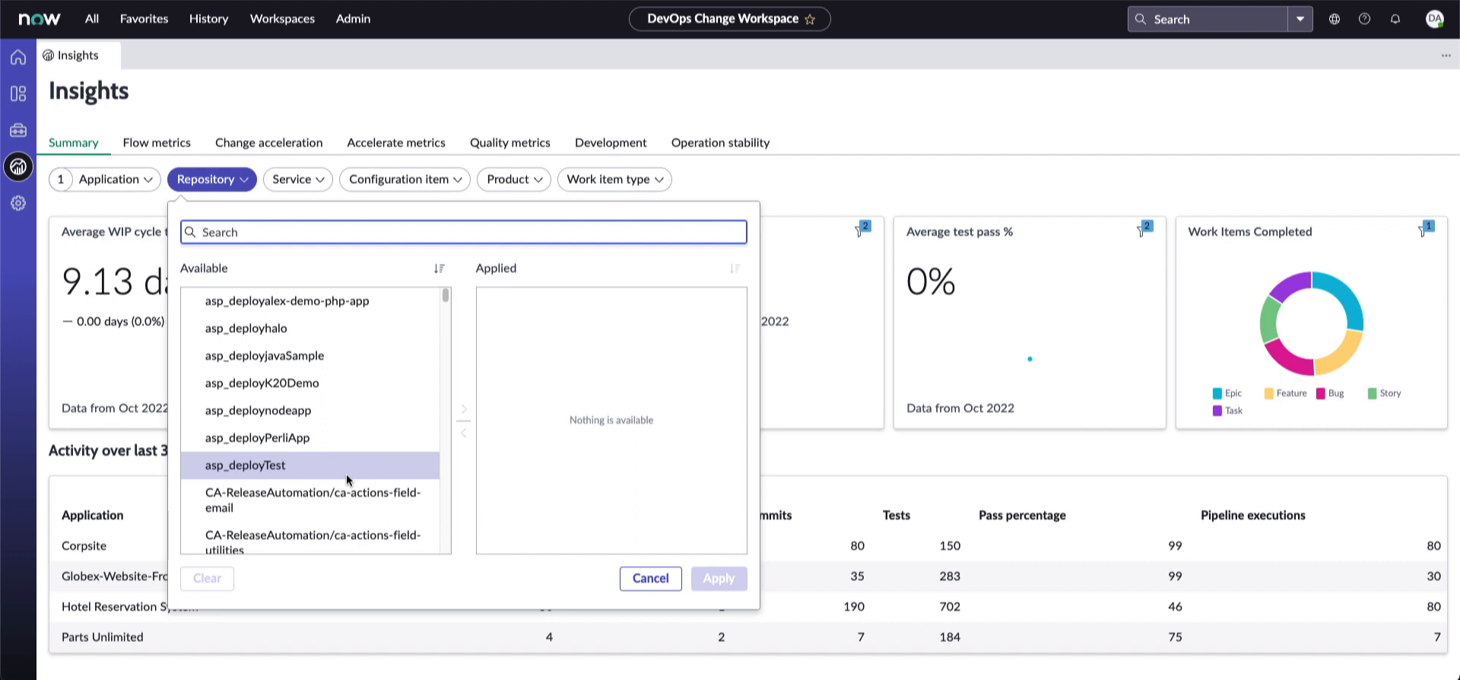
left_click(625, 579)
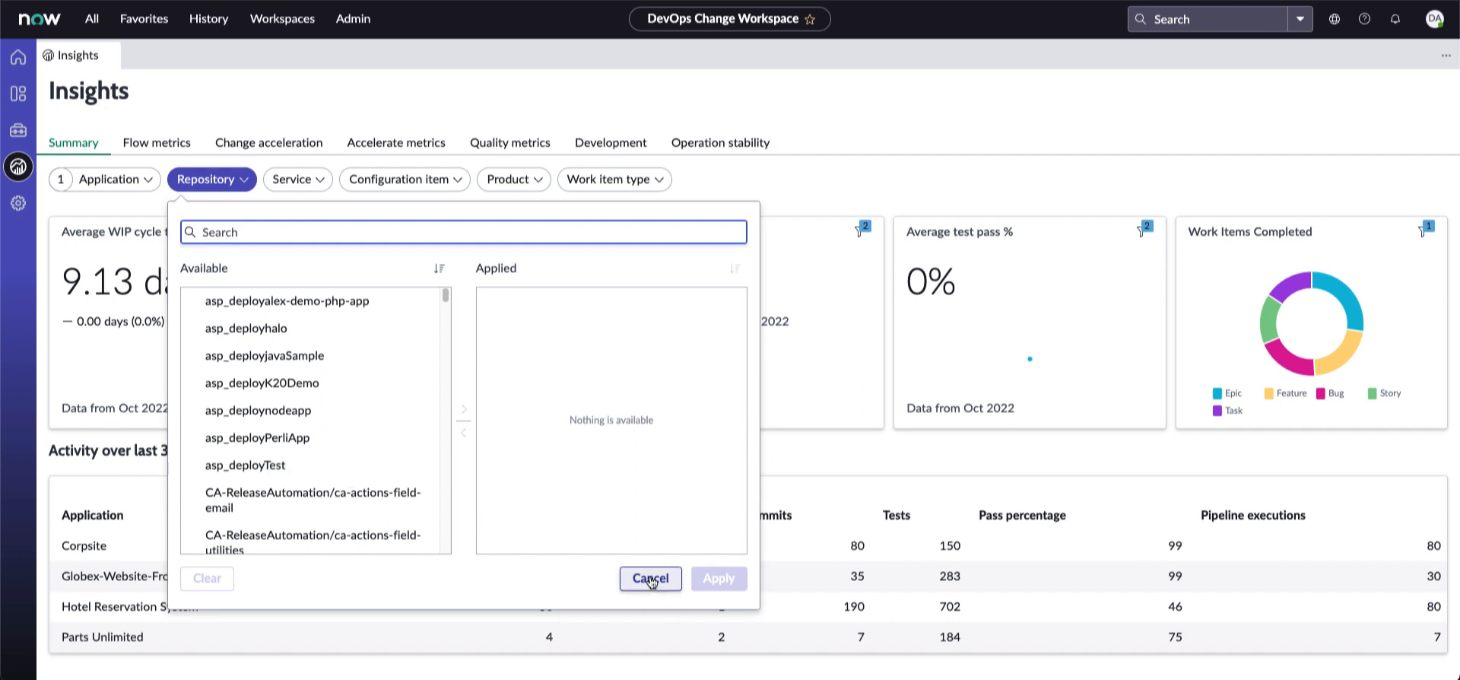
Add the Corpsite Service filter, leave configuration item unchanged, and show Flow metrics
left_click(297, 181)
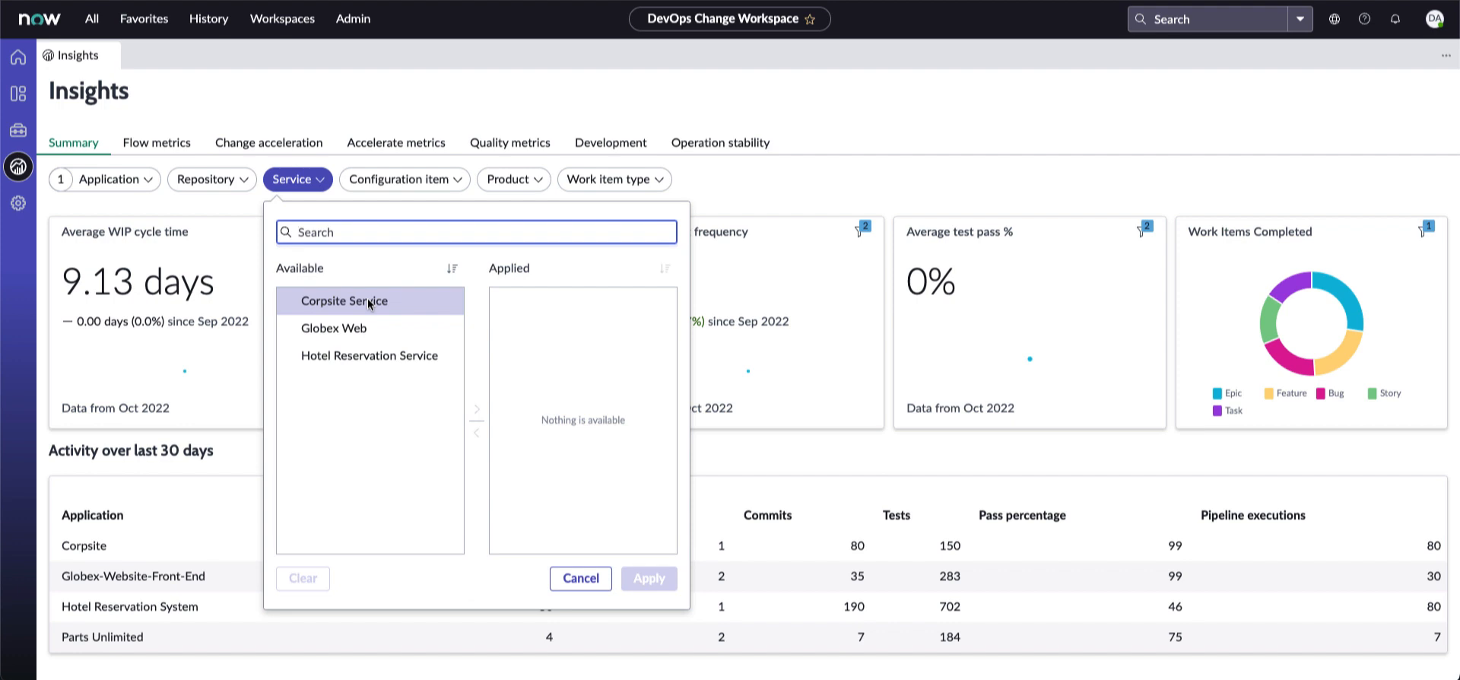
double_click(408, 302)
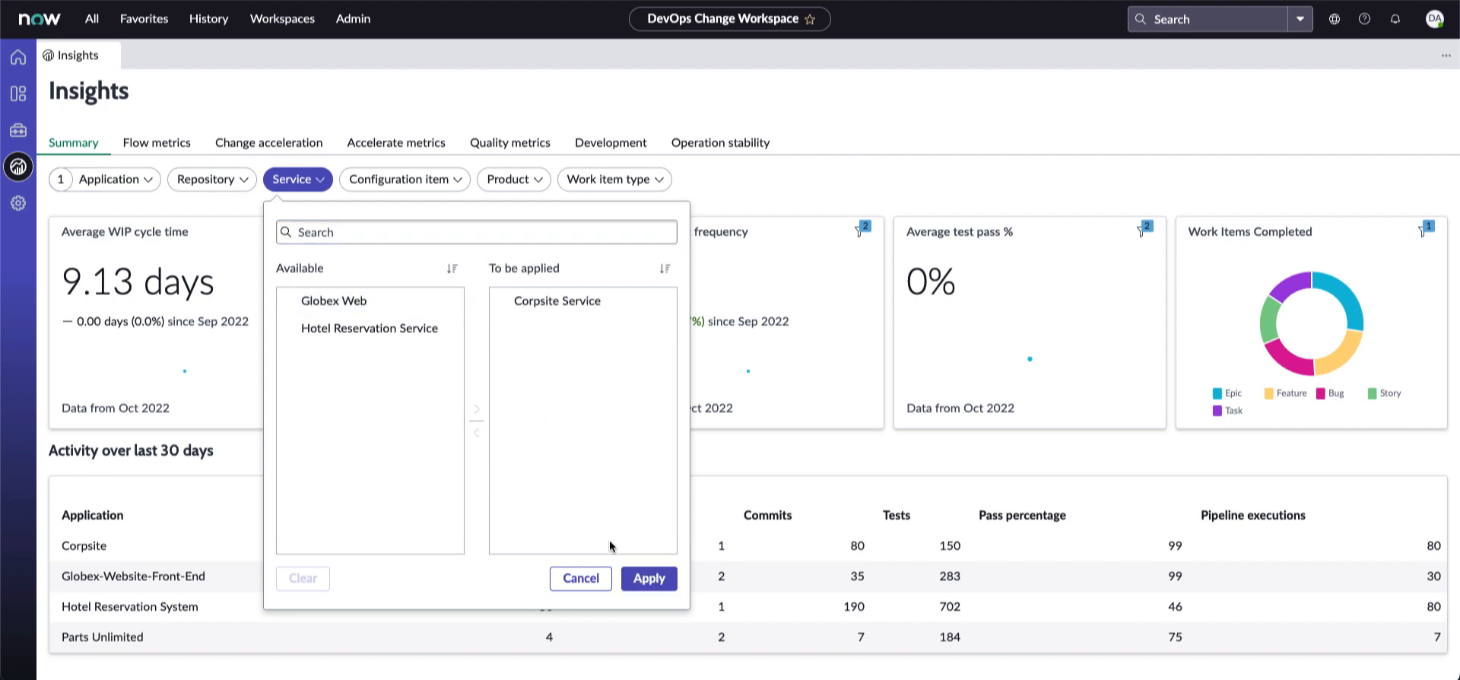
left_click(651, 578)
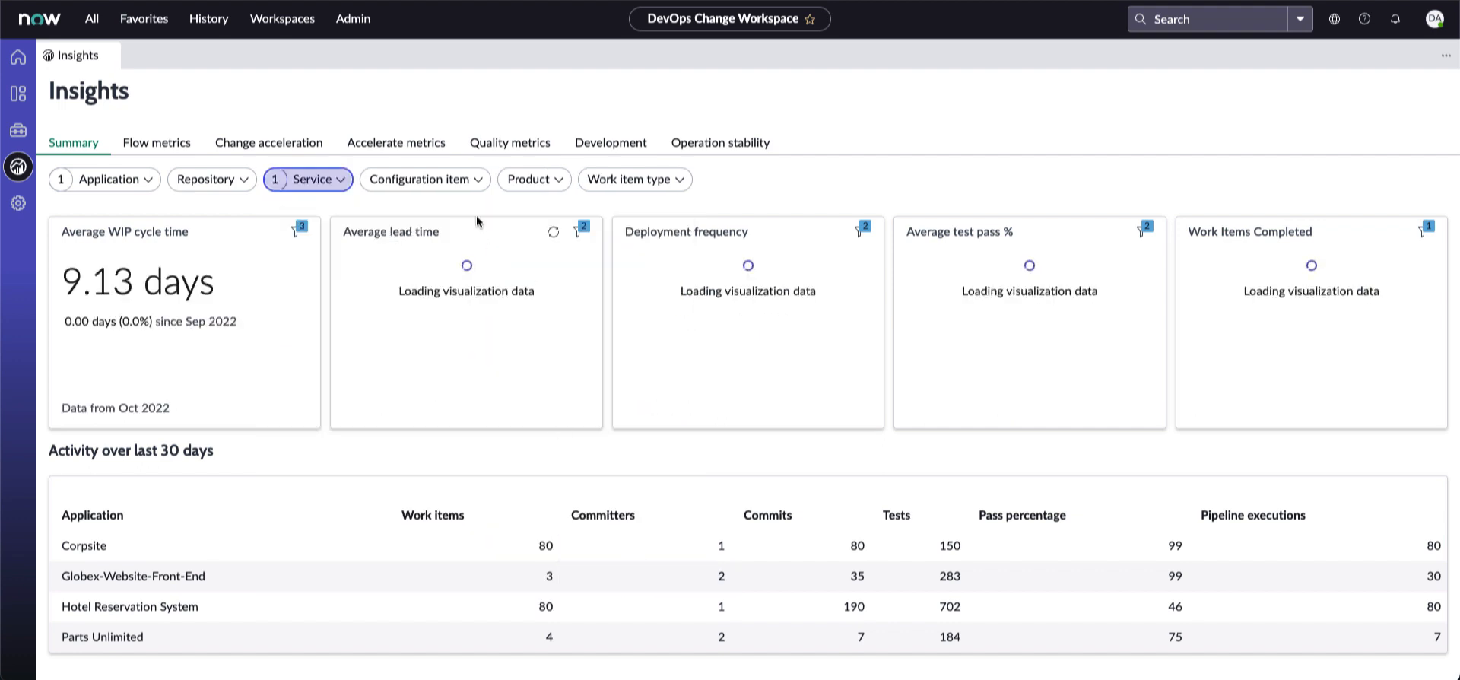
left_click(455, 180)
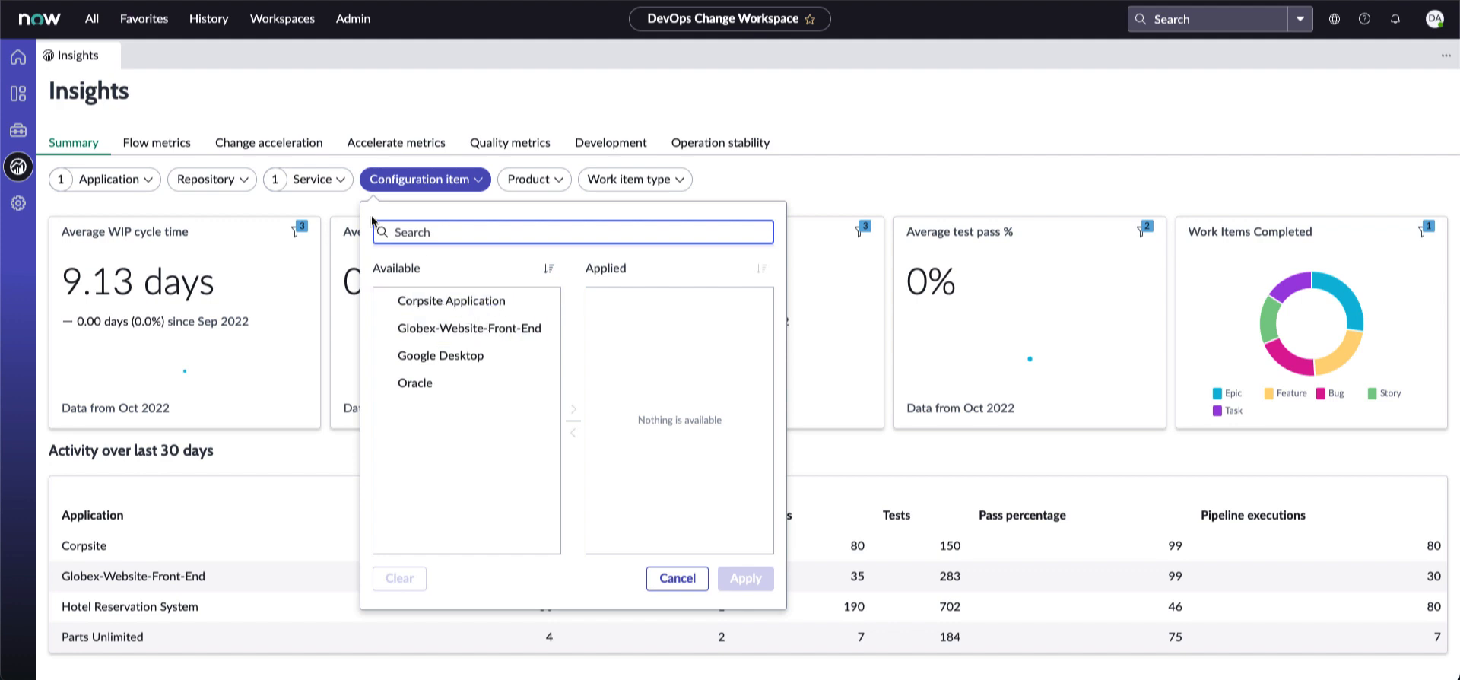
left_click(678, 579)
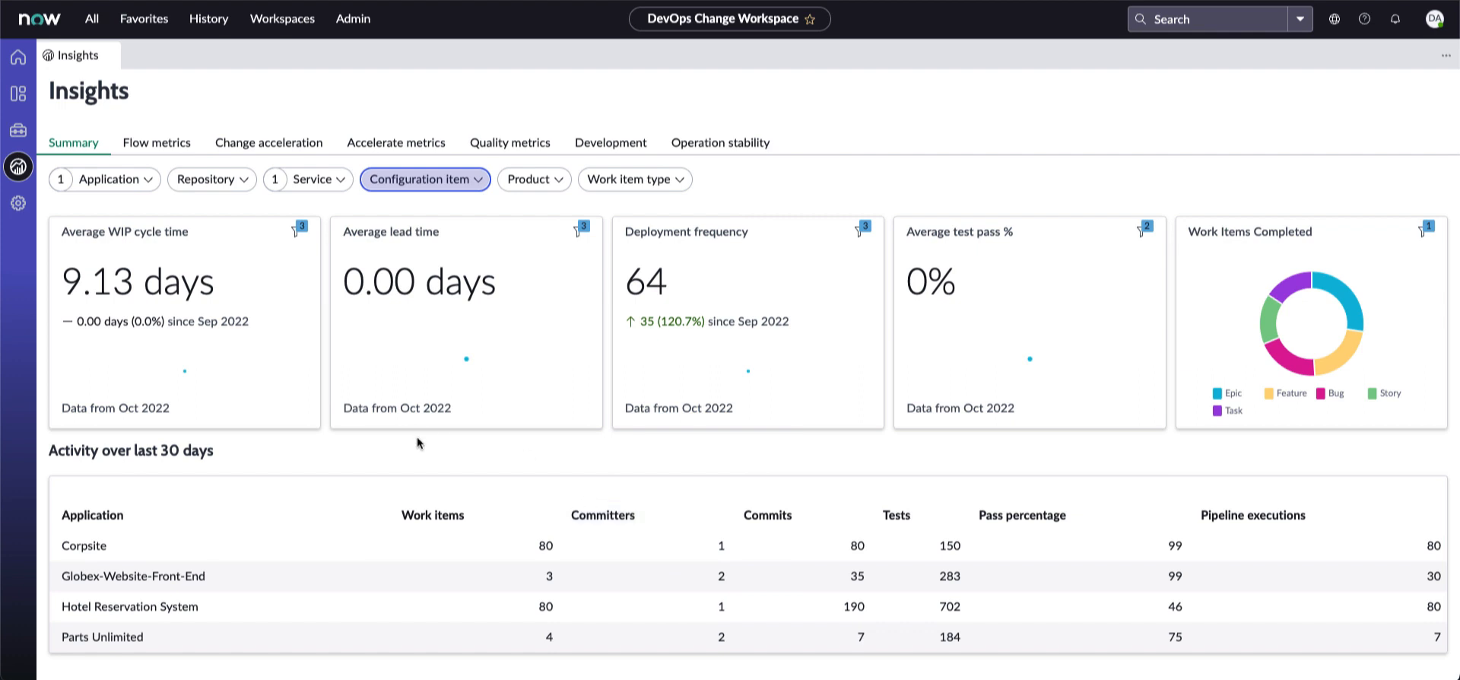
left_click(162, 146)
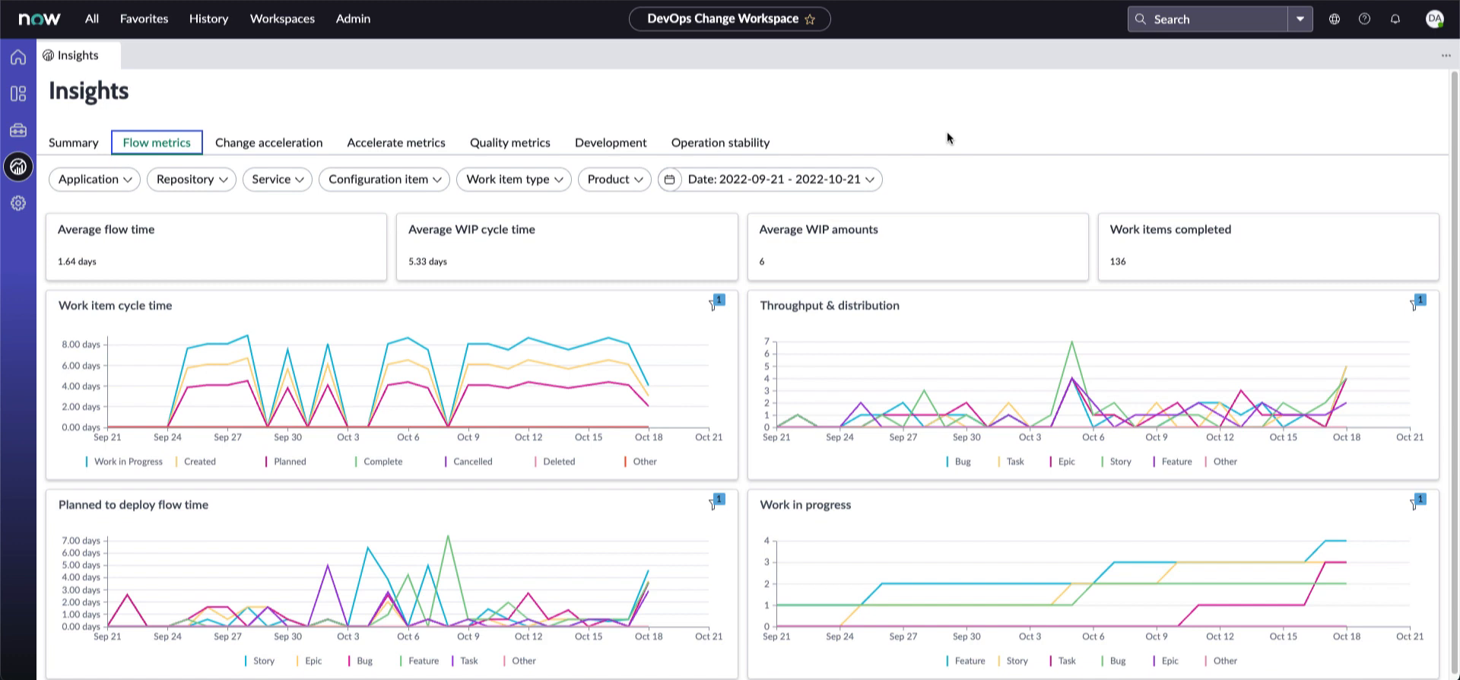
Review the Change acceleration and Development metrics charts in Insights
left_click(267, 149)
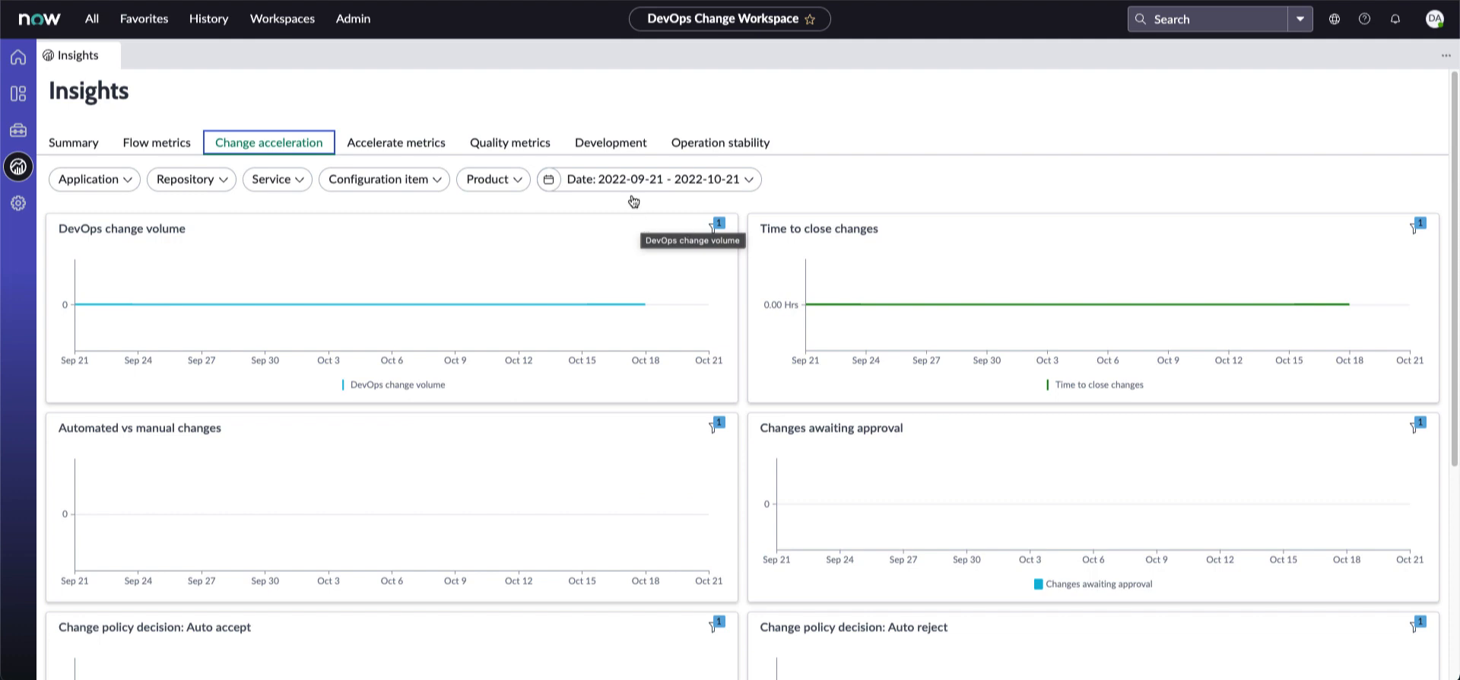
left_click(600, 149)
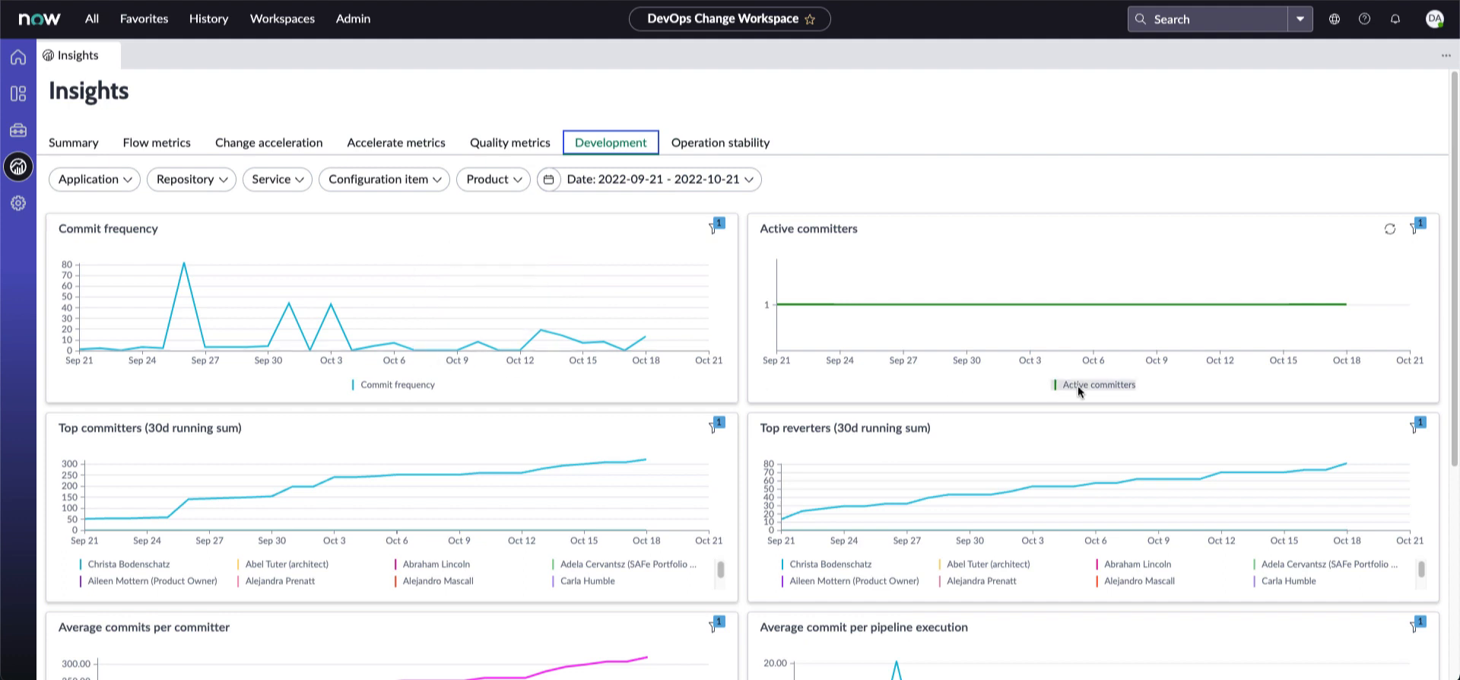
scroll(1079, 393, "down", 3)
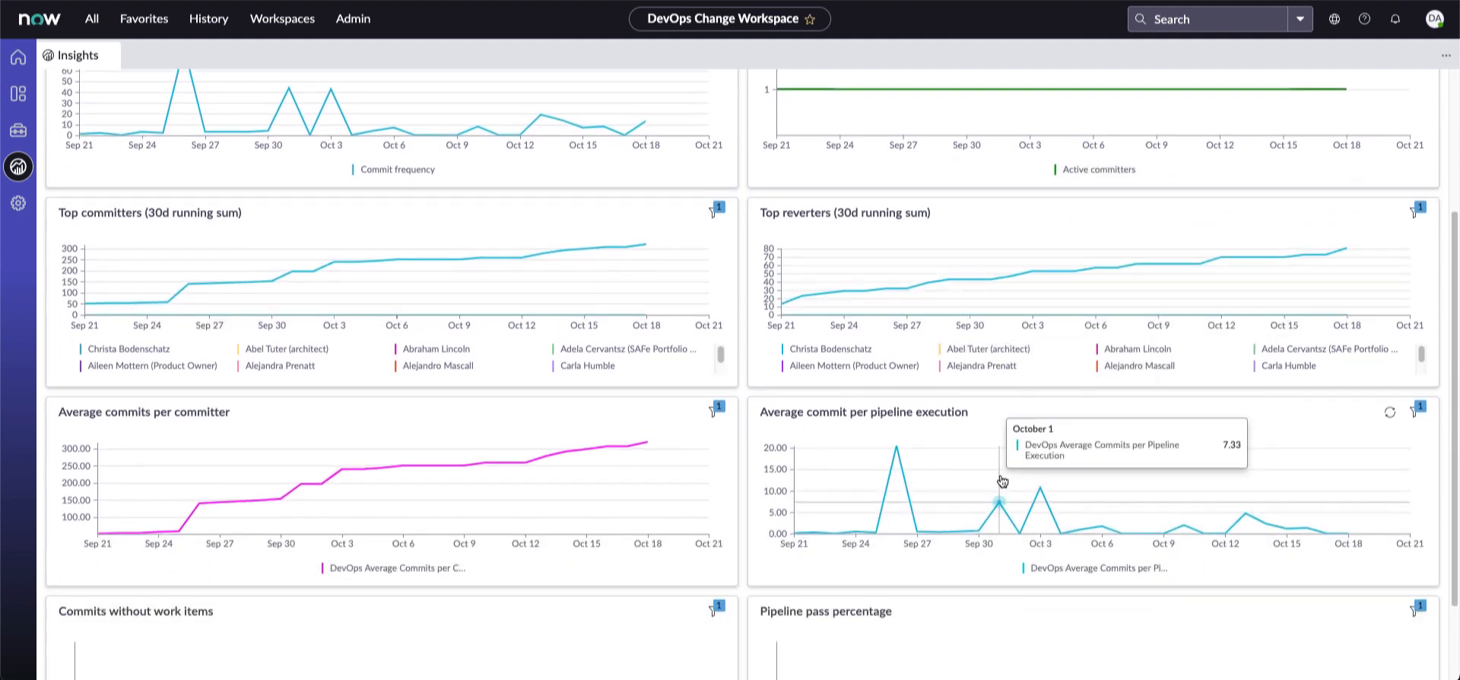
scroll(916, 635, "down", 2)
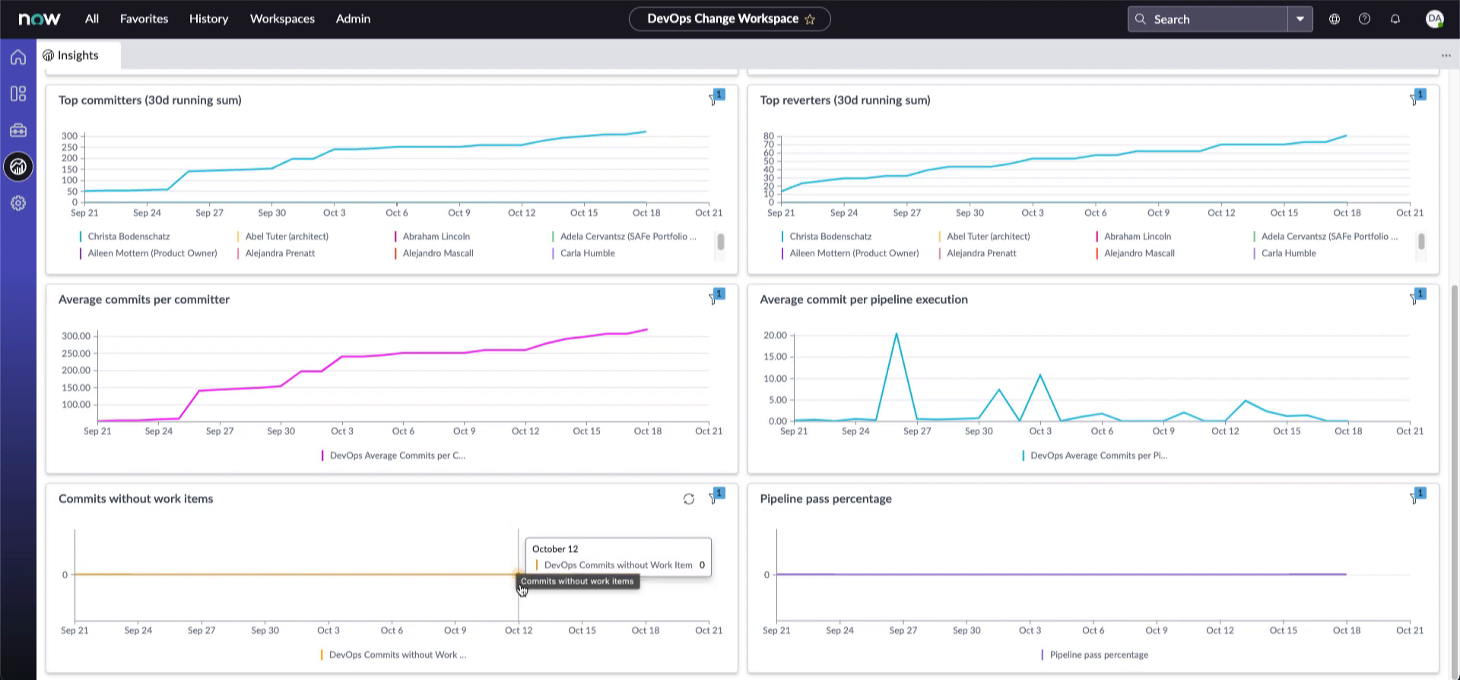
scroll(522, 588, "up", 5)
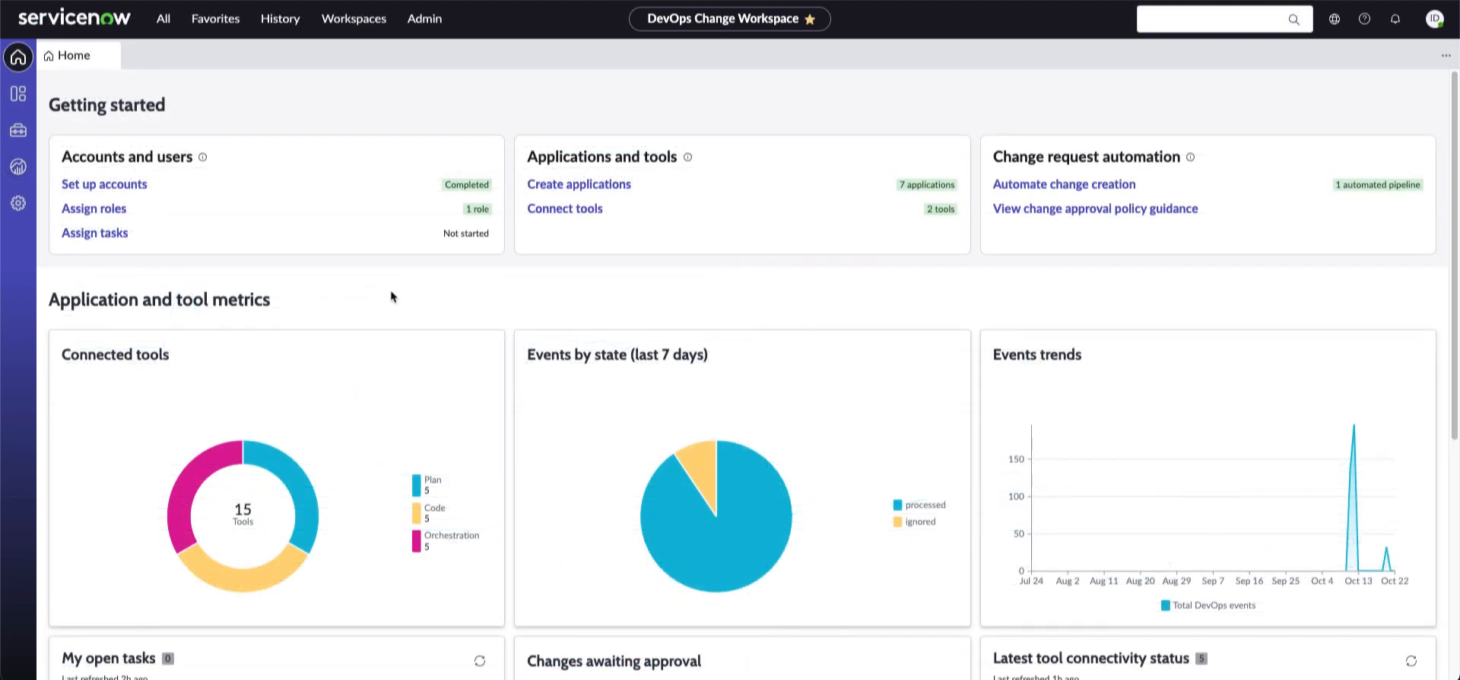
Check the Administration System health dashboard, then the Tool connectivity status of five tools
left_click(19, 207)
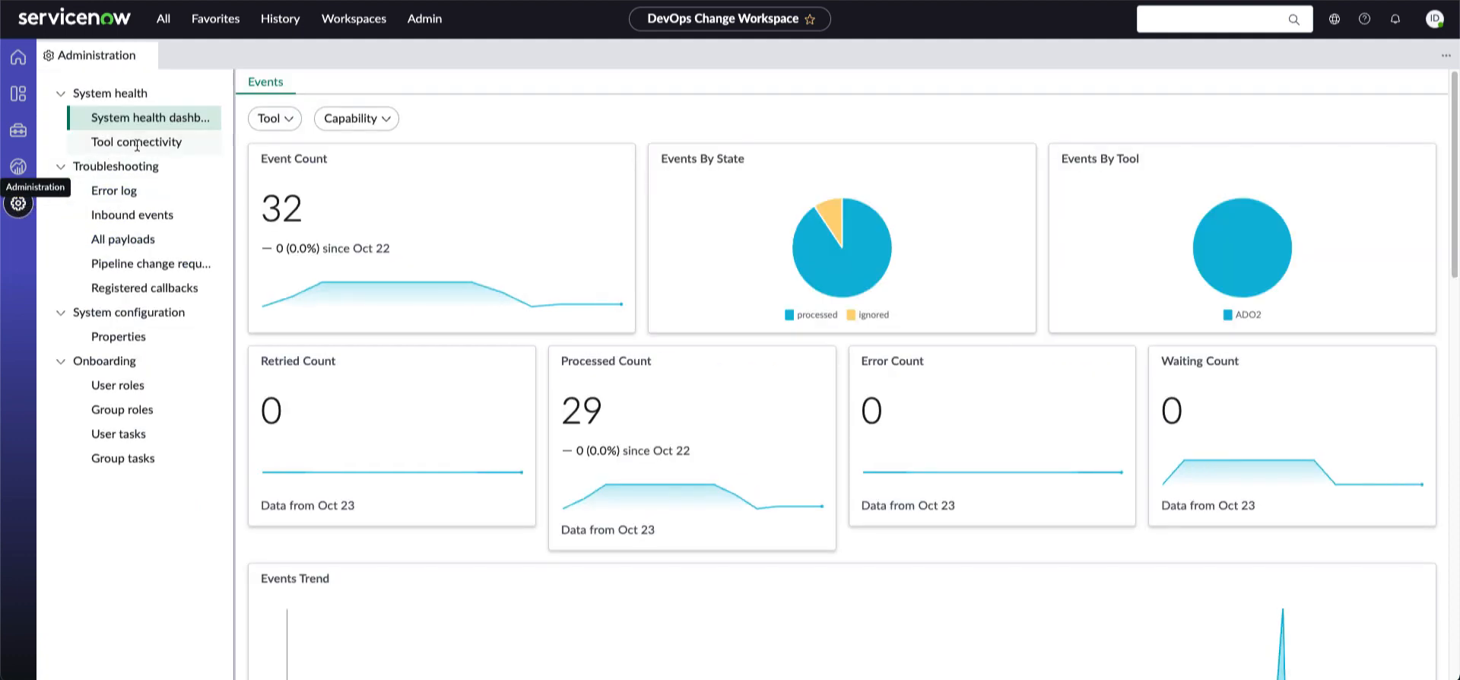
left_click(142, 119)
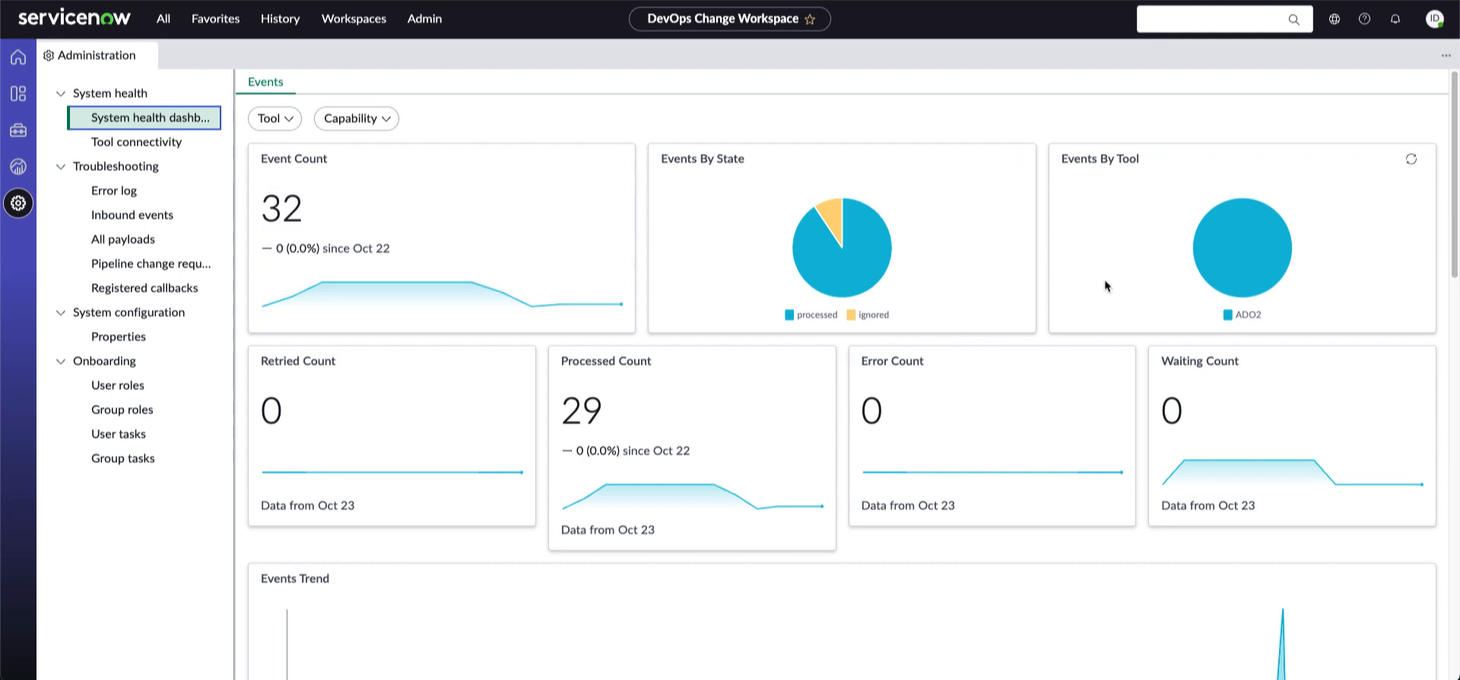
mouse_move(1271, 268)
left_click(116, 142)
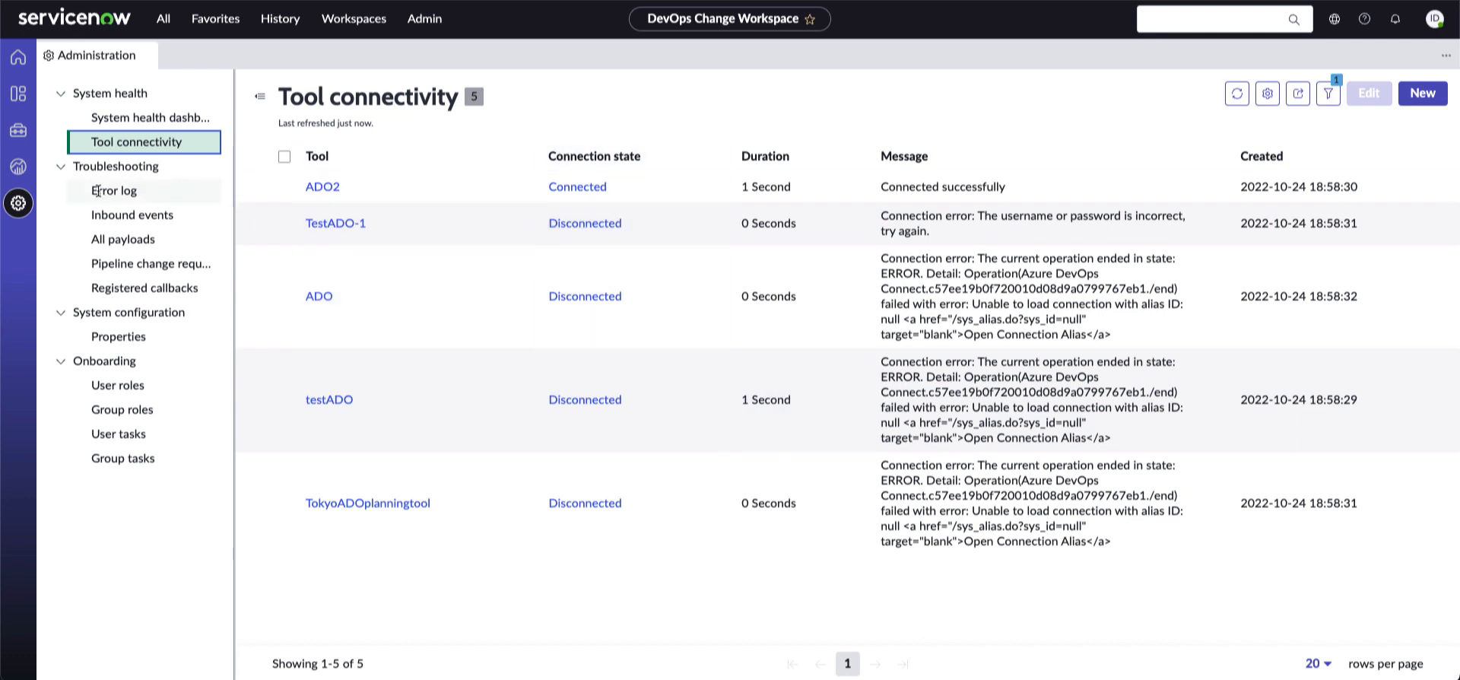
Browse Inbound events, All payloads and Pipeline change requests, then open System configuration Properties
left_click(132, 214)
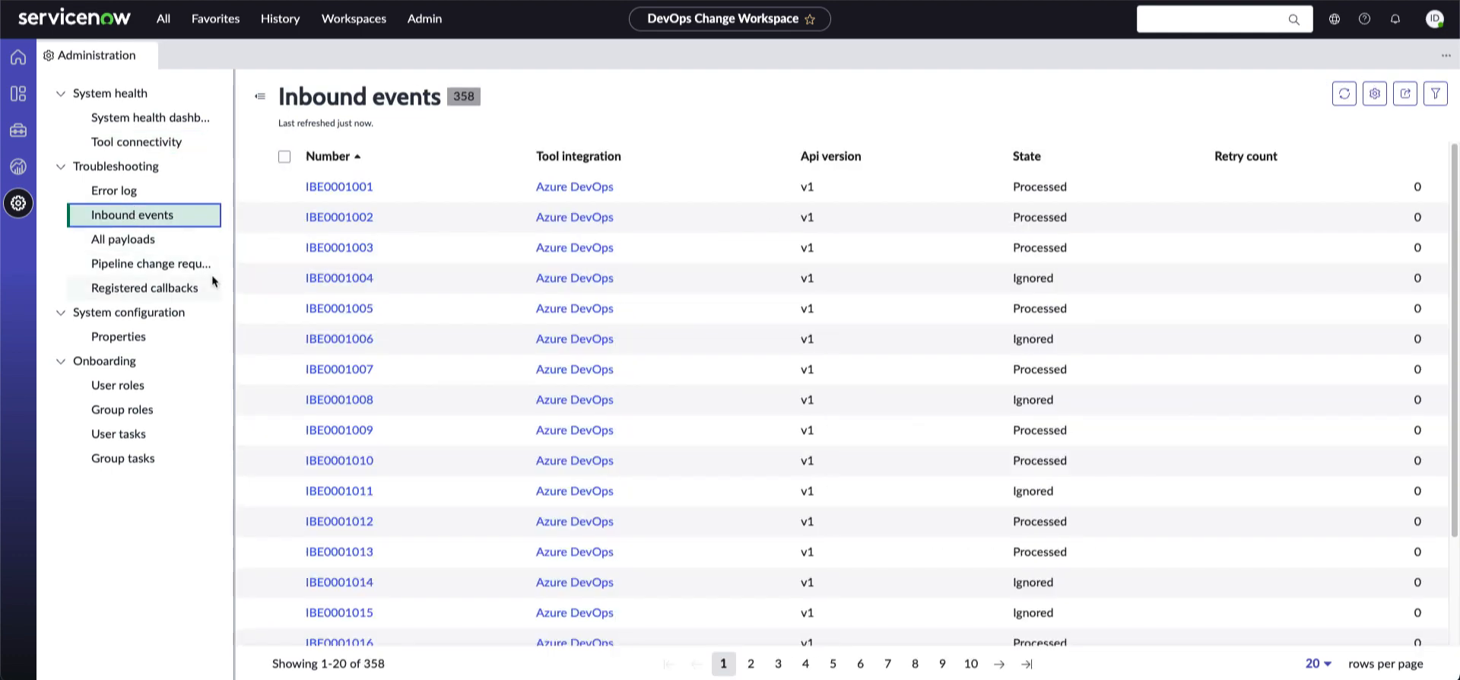
left_click(110, 235)
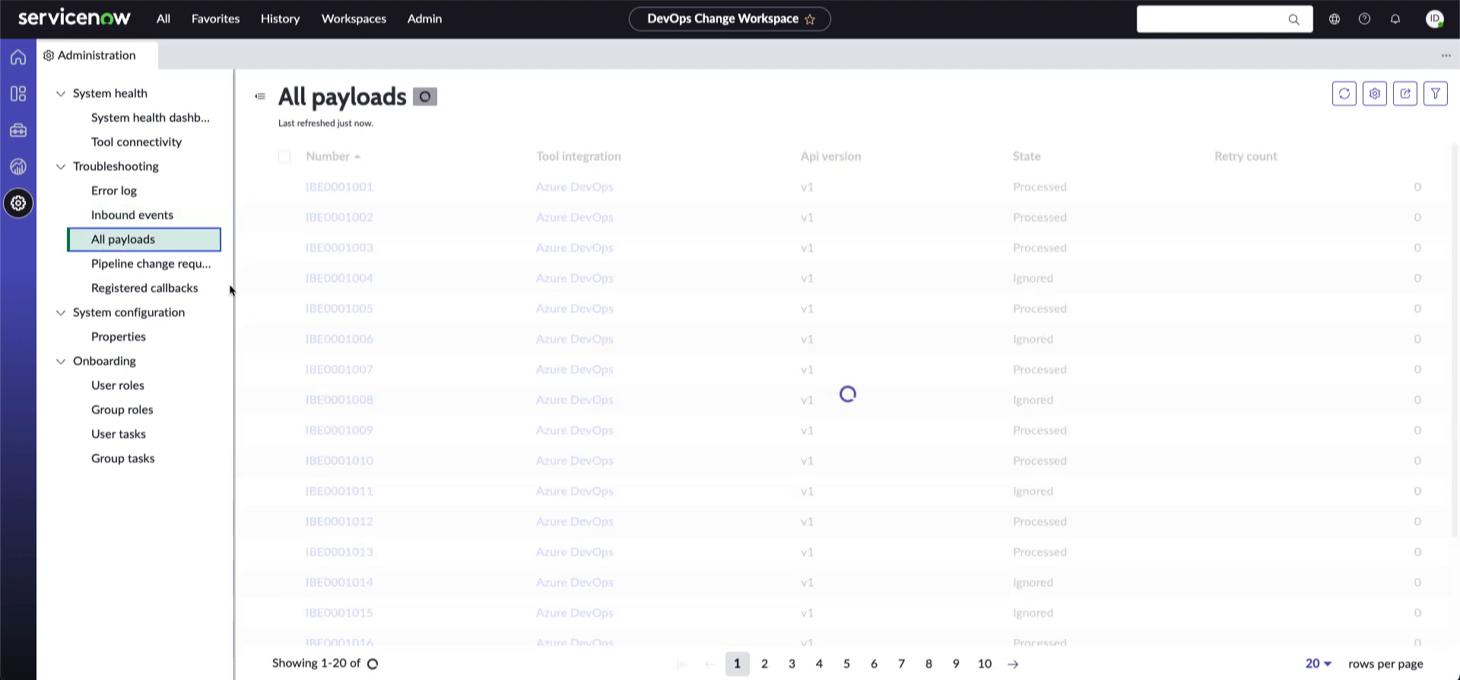
left_click(138, 266)
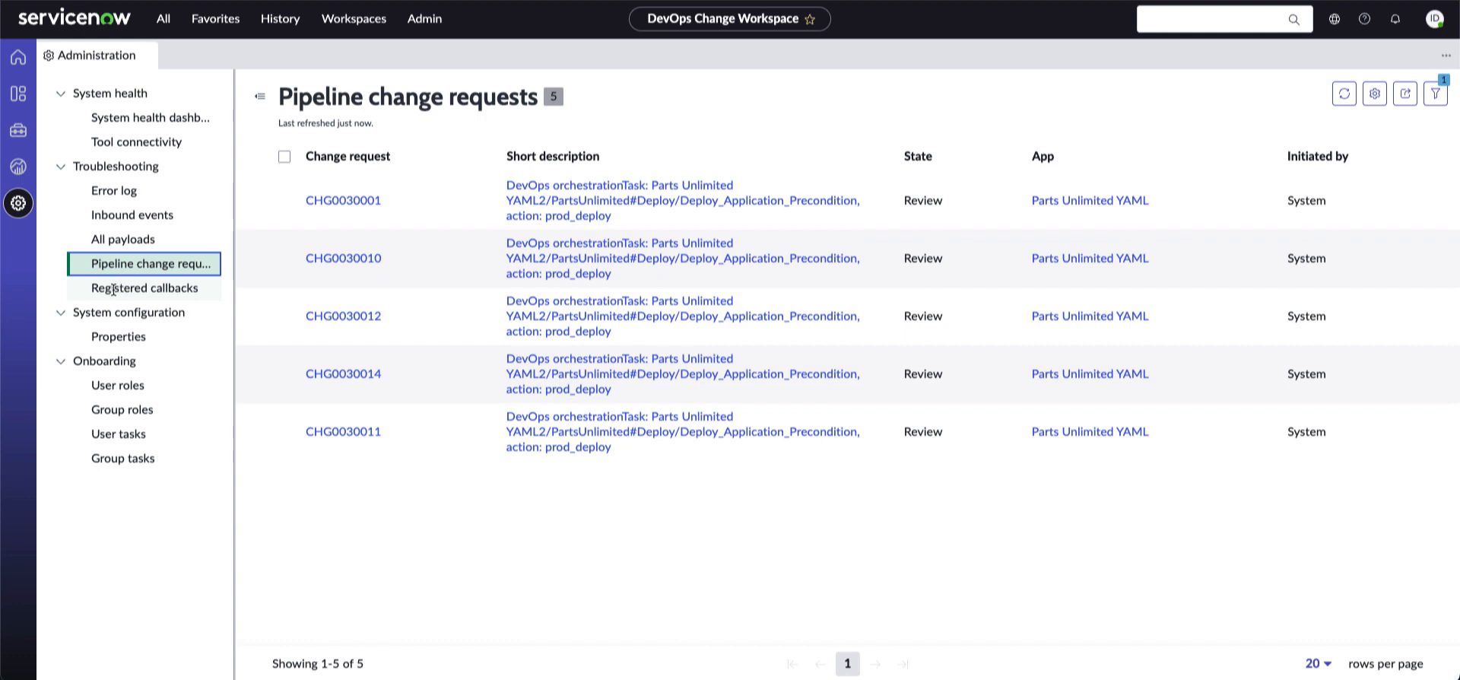
left_click(115, 333)
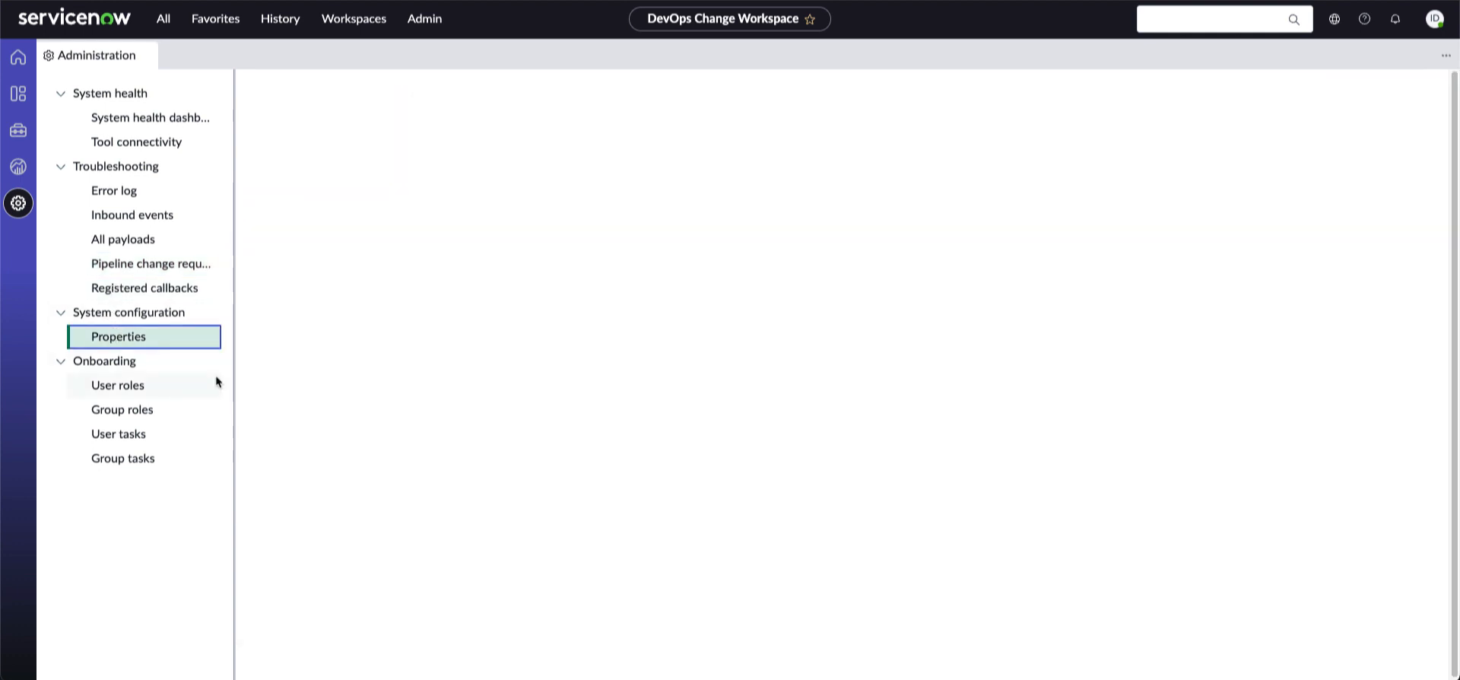